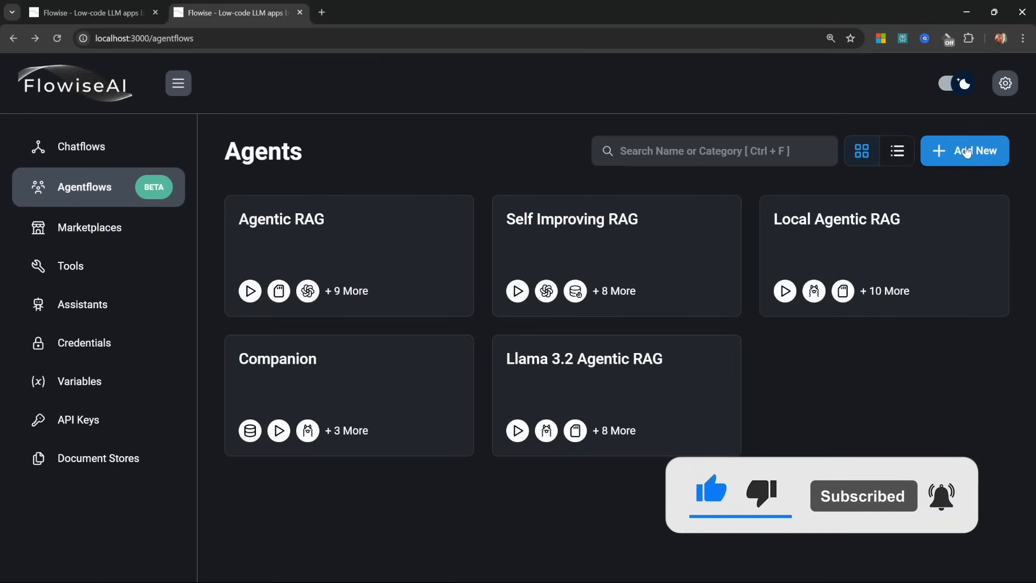
# Create a new agentflow and save it under the name Multi-Stage RAG Agent
pyautogui.click(969, 149)
pyautogui.click(968, 81)
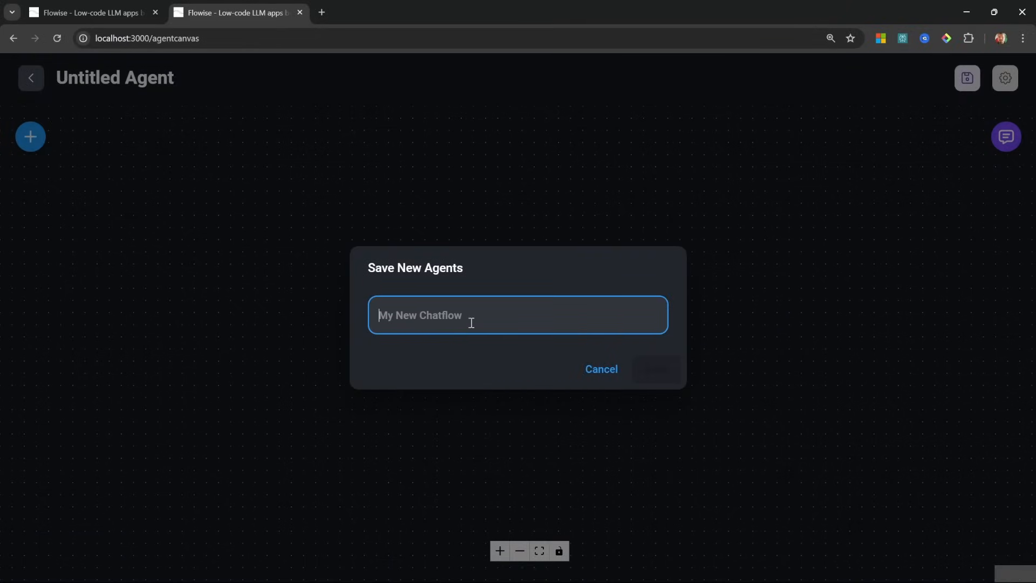
pyautogui.write('Multi-Stage RAG Agent')
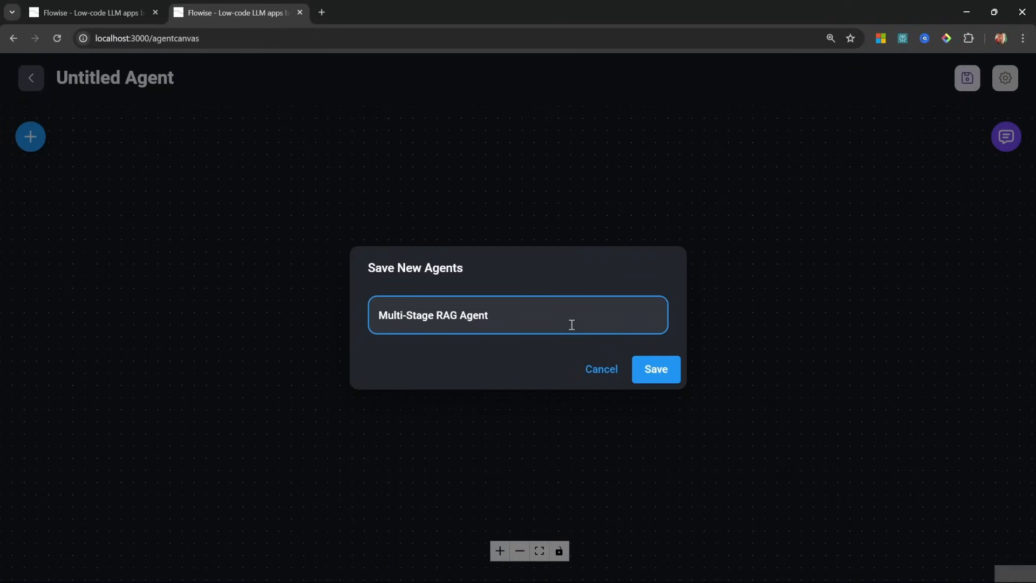
pyautogui.click(660, 379)
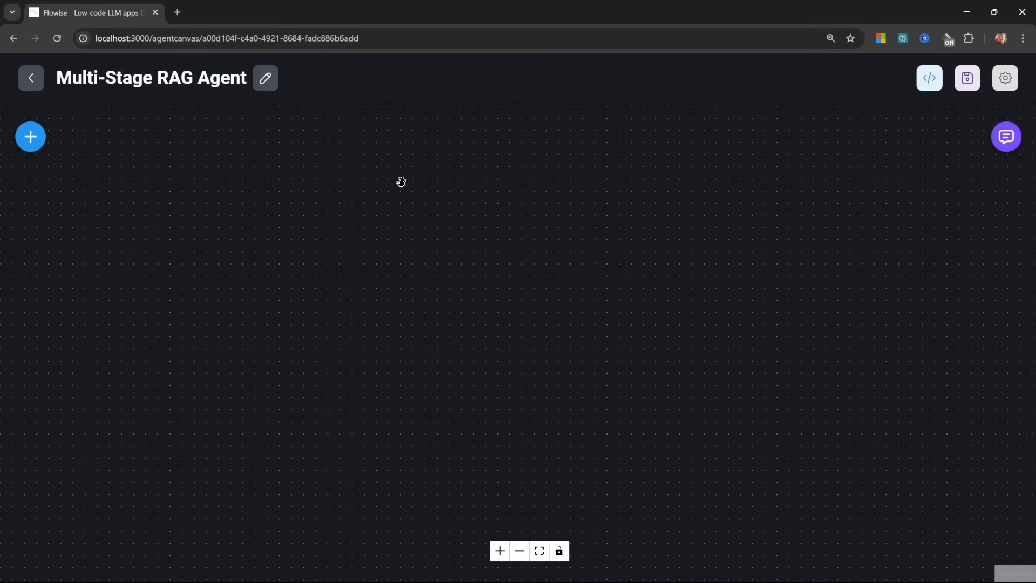
# Add a Start node from the Sequential Agents category to the empty canvas
pyautogui.click(31, 139)
pyautogui.scroll(-12, 185, 492)
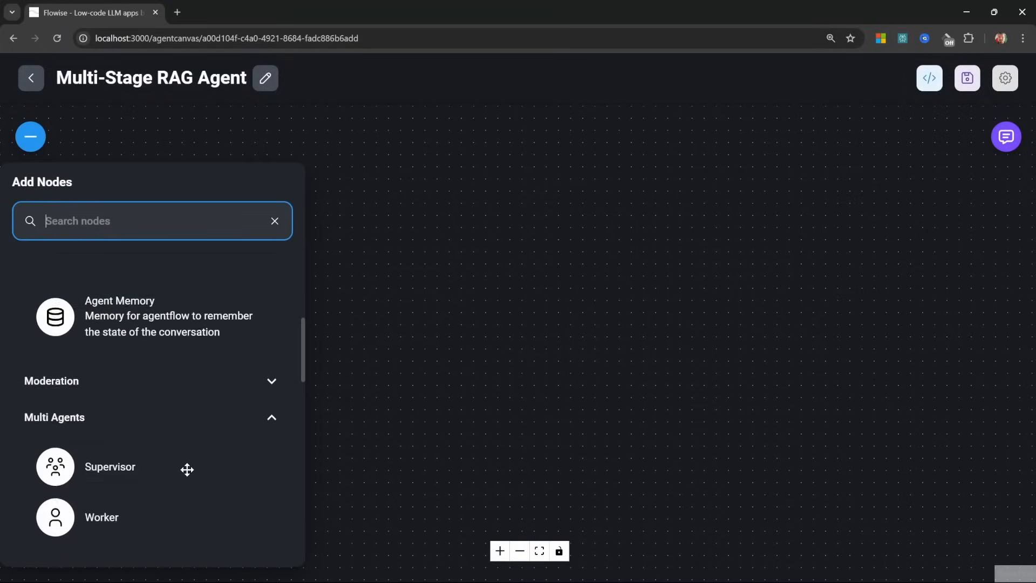
pyautogui.scroll(2, 47, 342)
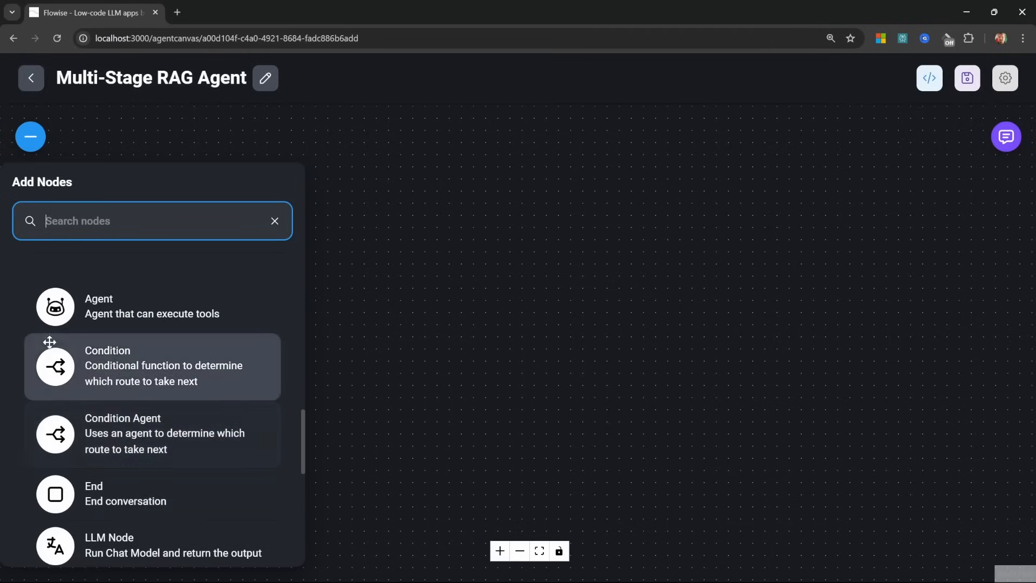
pyautogui.scroll(-2, 111, 331)
pyautogui.scroll(-3, 116, 331)
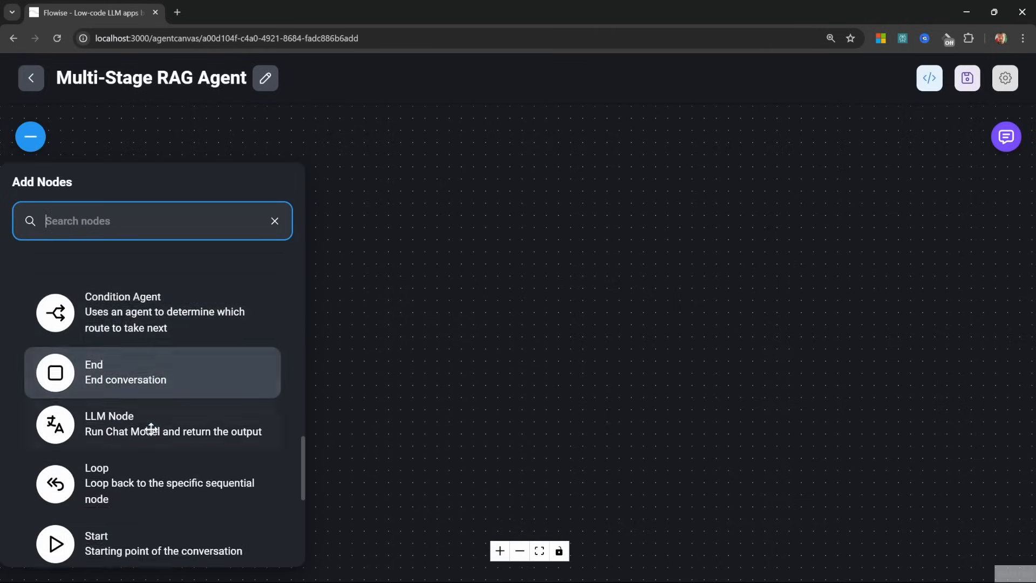
pyautogui.moveTo(120, 458); pyautogui.dragTo(444, 186)
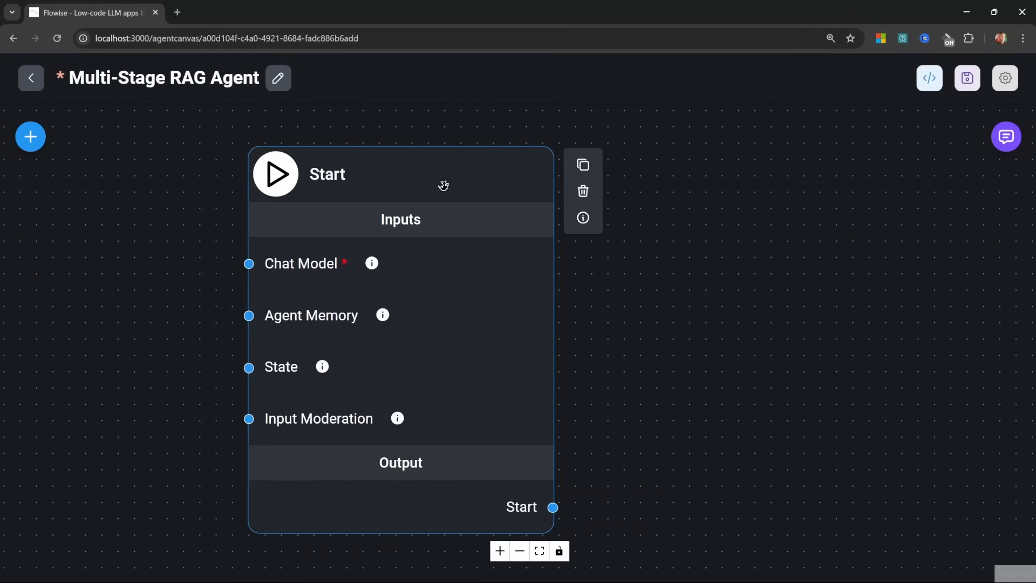
pyautogui.scroll(-1, 461, 267)
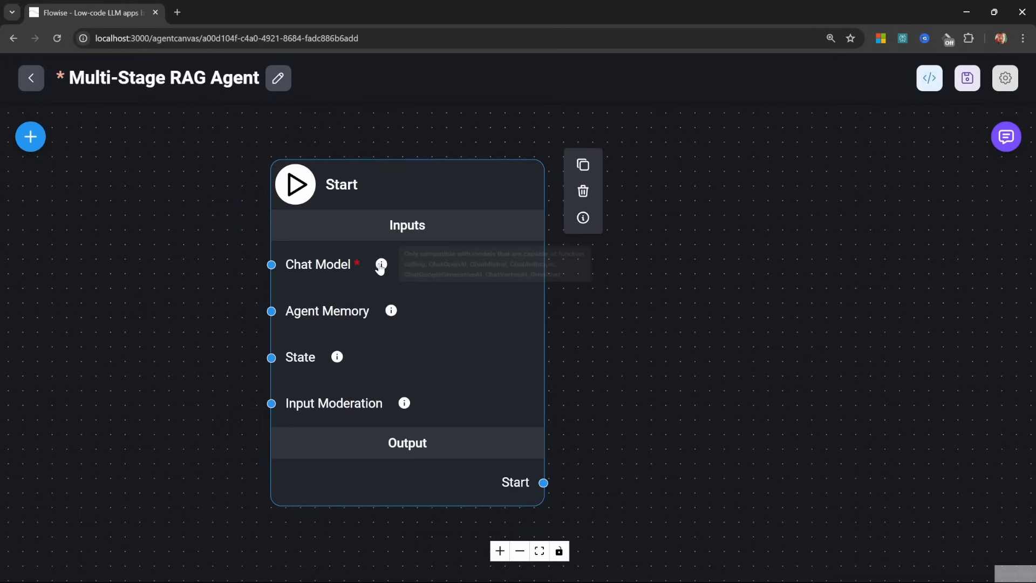
# Add a ChatOllama chat model node to the canvas, placed to the left of the Start node
pyautogui.click(35, 144)
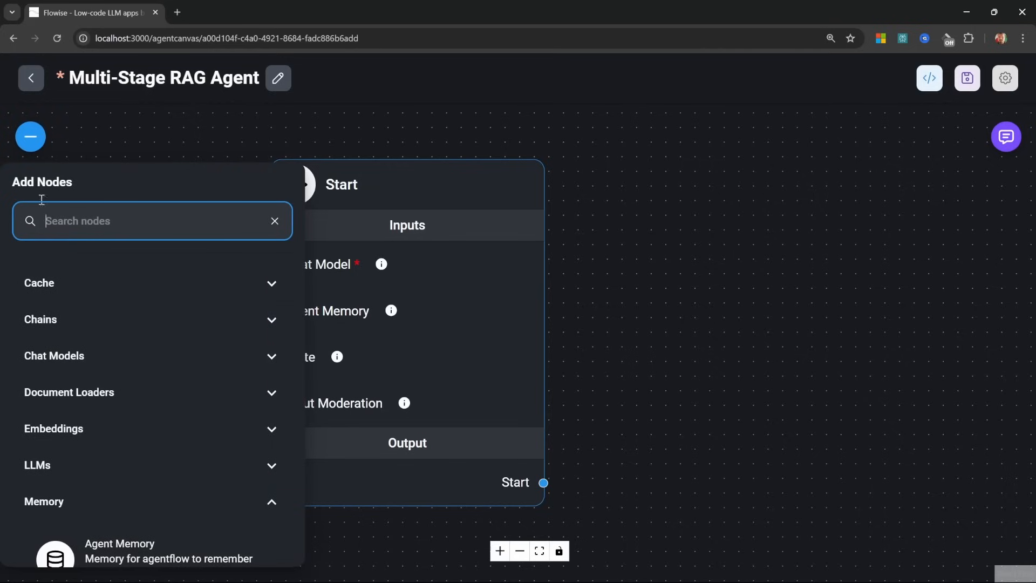
pyautogui.click(108, 358)
pyautogui.scroll(-5, 196, 446)
pyautogui.scroll(-7, 196, 446)
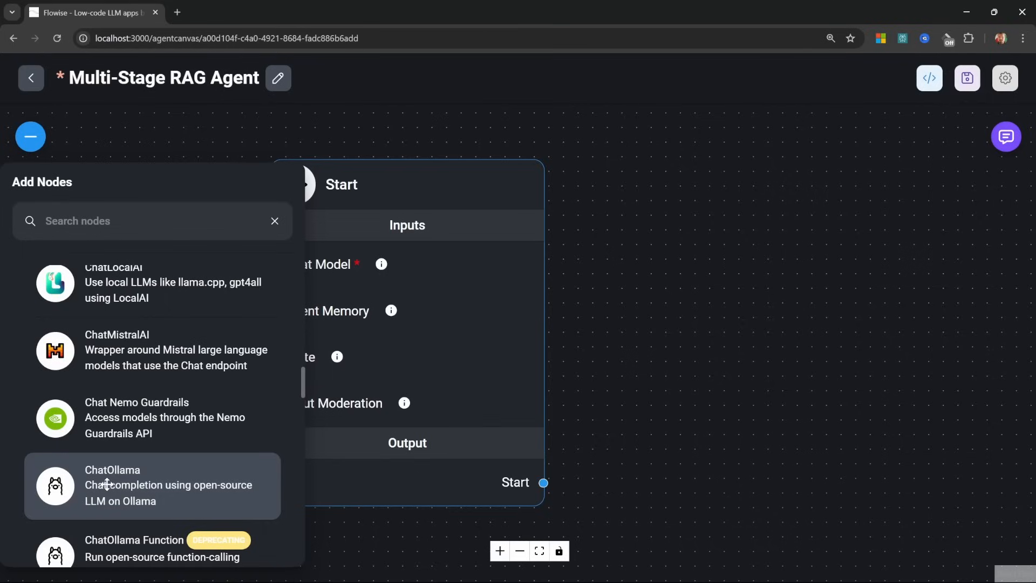
pyautogui.moveTo(106, 484); pyautogui.dragTo(319, 201)
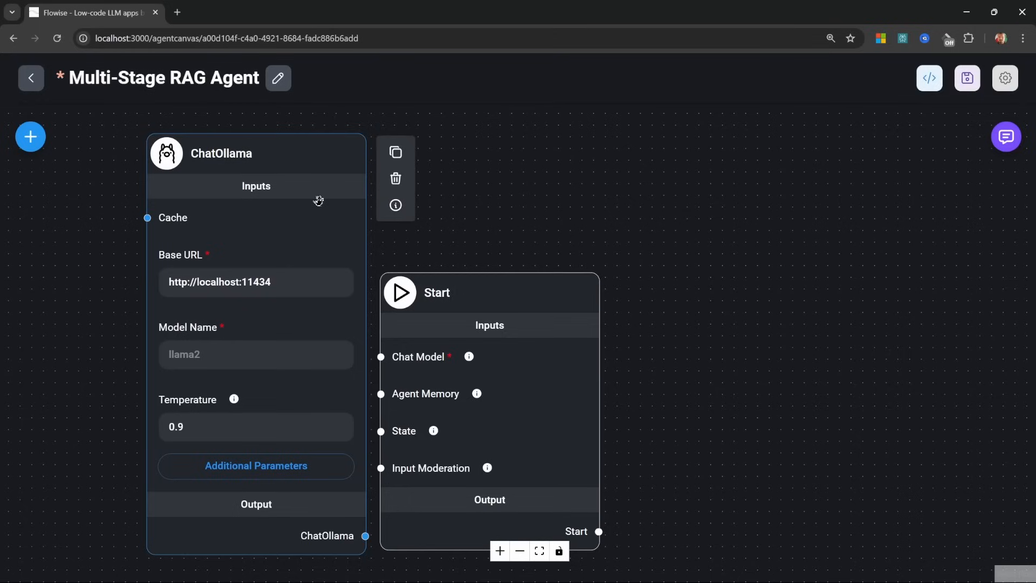
pyautogui.moveTo(318, 201); pyautogui.dragTo(307, 203)
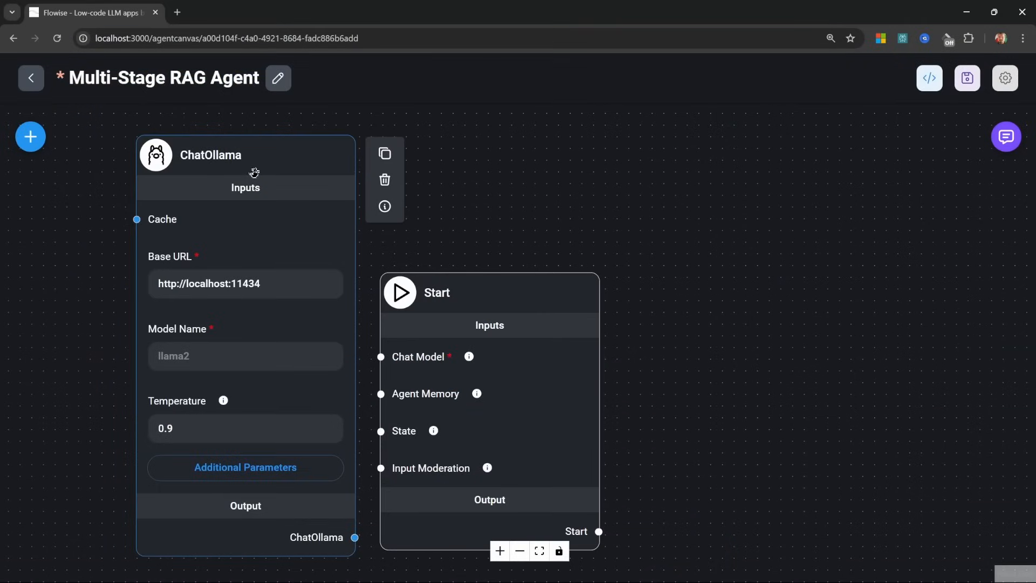
# Set the ChatOllama model name to llama3.2:3b and temperature to 0.2, and connect its output to the Start node's Chat Model input
pyautogui.click(220, 365)
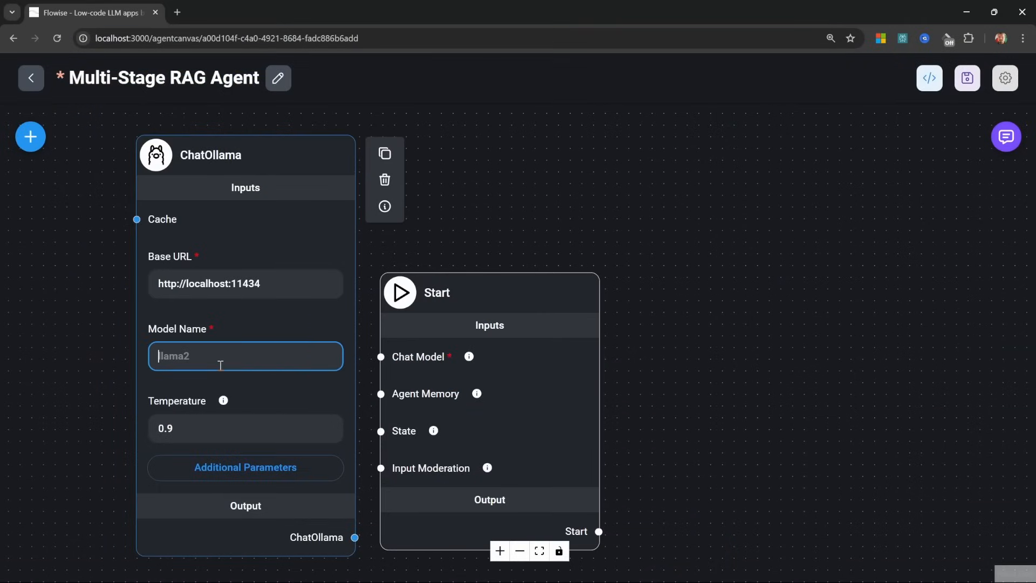
pyautogui.write('llama3.2:3b')
pyautogui.click(218, 427)
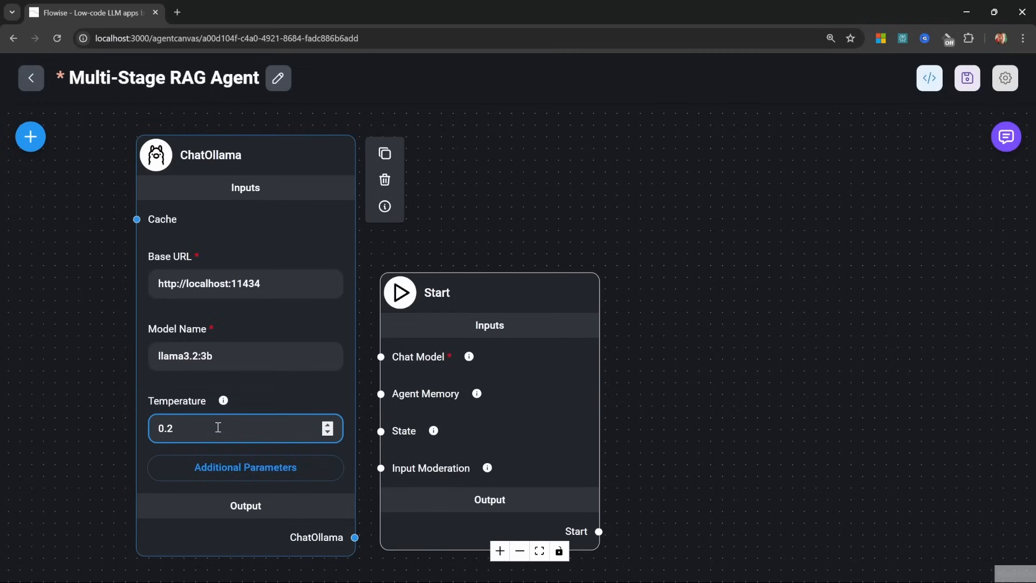
pyautogui.moveTo(354, 537); pyautogui.dragTo(381, 357)
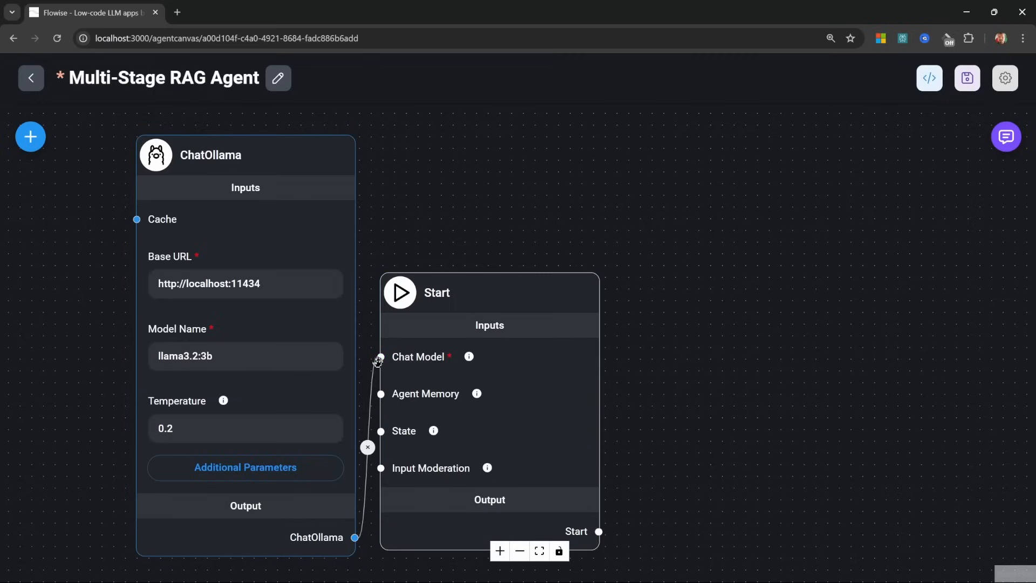
# Add a State node connected to the Start node's State input and view its custom state settings
pyautogui.scroll(-1, 565, 378)
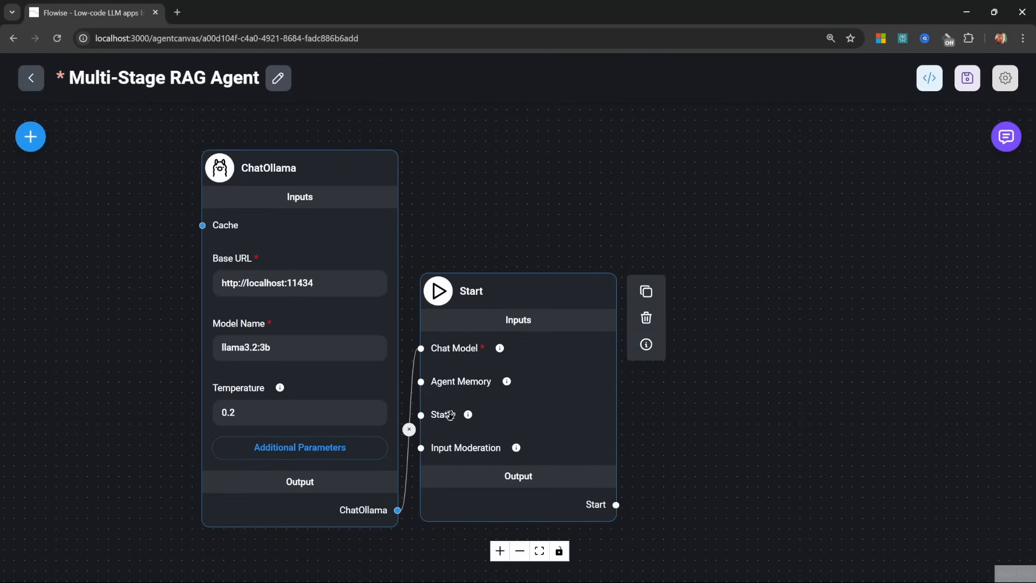
pyautogui.click(37, 151)
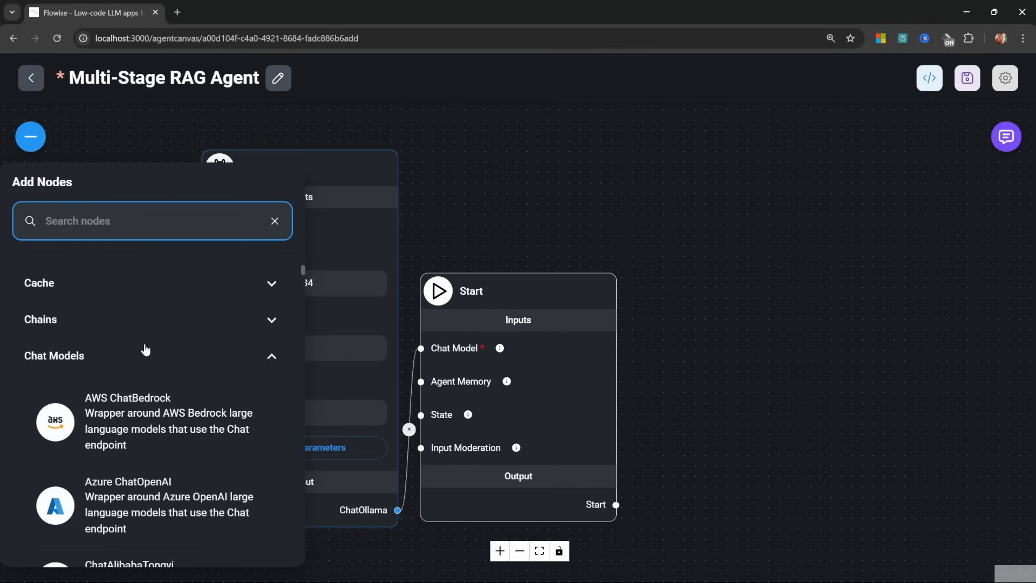
pyautogui.click(274, 358)
pyautogui.scroll(-12, 92, 440)
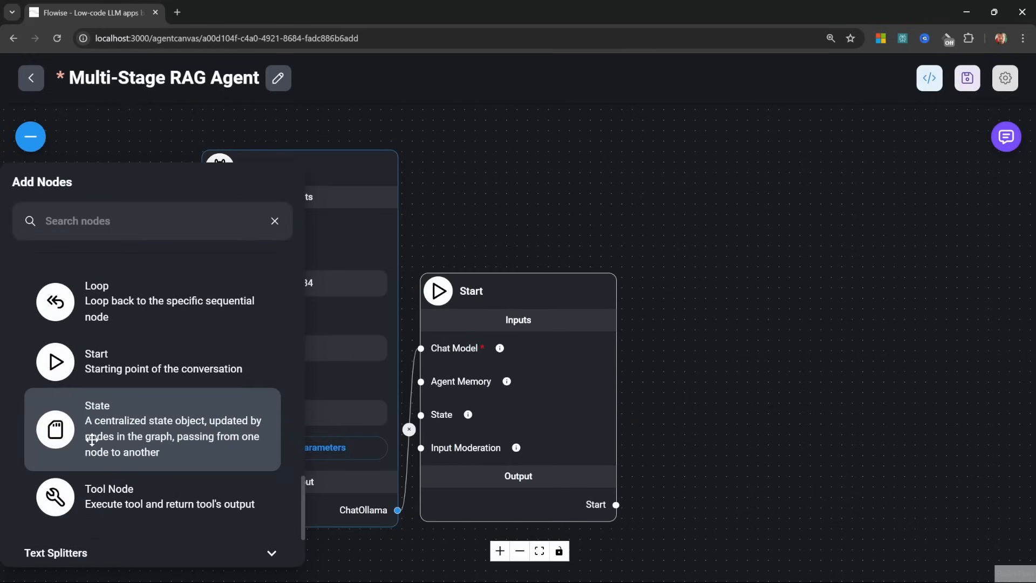
pyautogui.moveTo(91, 440); pyautogui.dragTo(48, 393)
pyautogui.moveTo(219, 509); pyautogui.dragTo(421, 414)
pyautogui.moveTo(155, 405); pyautogui.dragTo(210, 398)
pyautogui.click(193, 449)
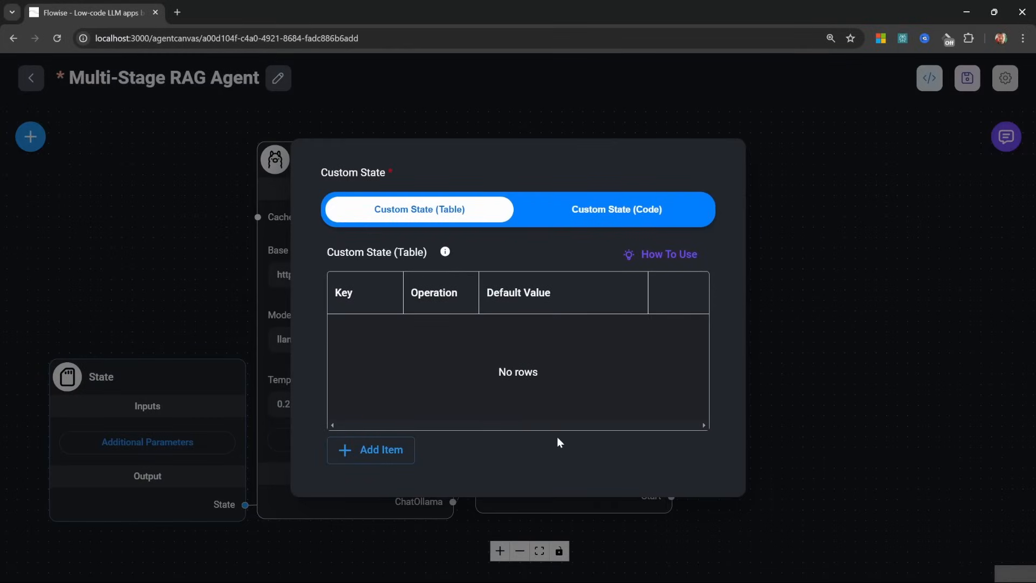
pyautogui.click(211, 291)
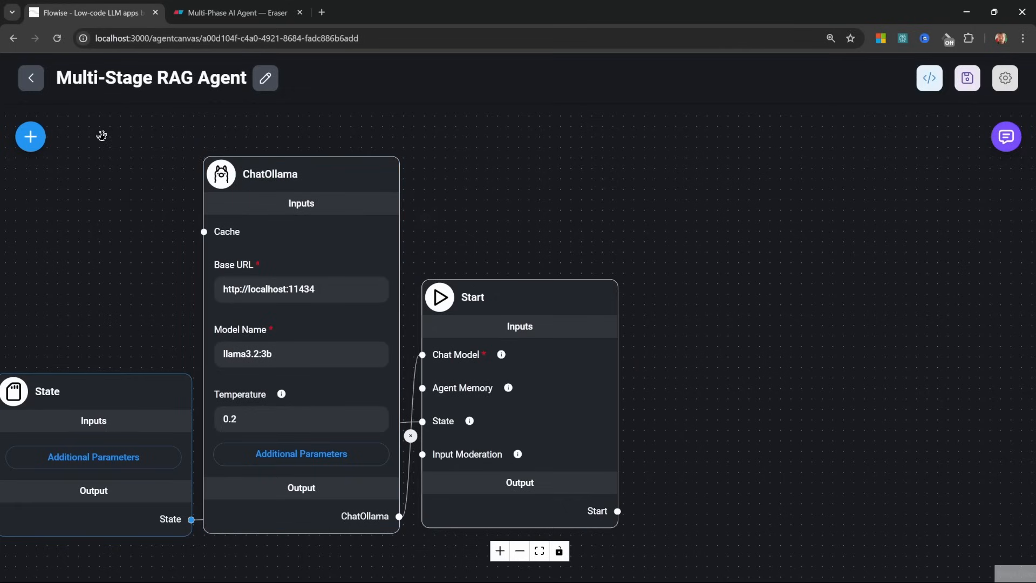
# Add an LLM Node named LLM, fed by the Start node's output
pyautogui.click(30, 141)
pyautogui.scroll(-12, 100, 300)
pyautogui.moveTo(100, 301); pyautogui.dragTo(750, 354)
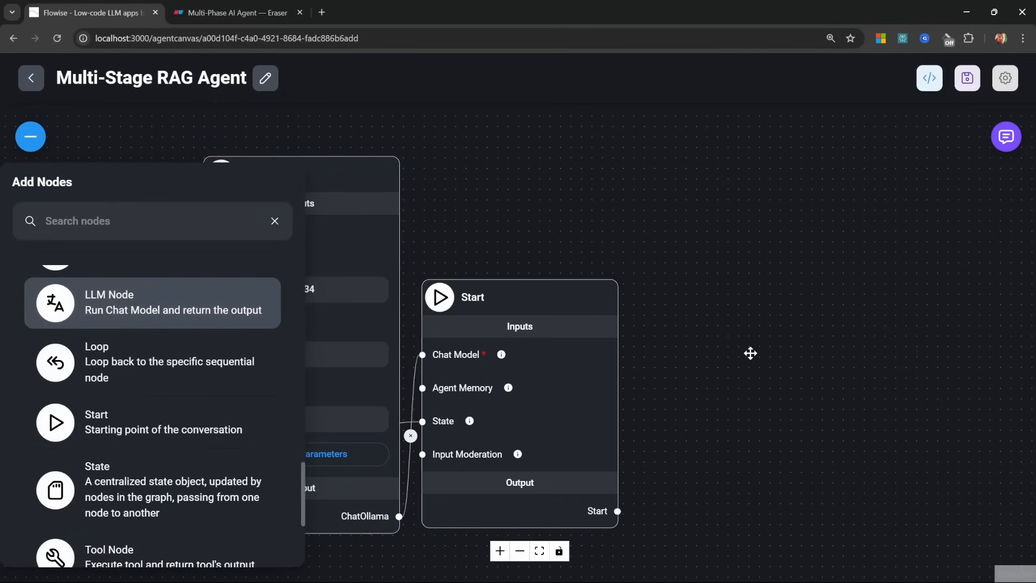
pyautogui.moveTo(618, 511); pyautogui.dragTo(650, 323)
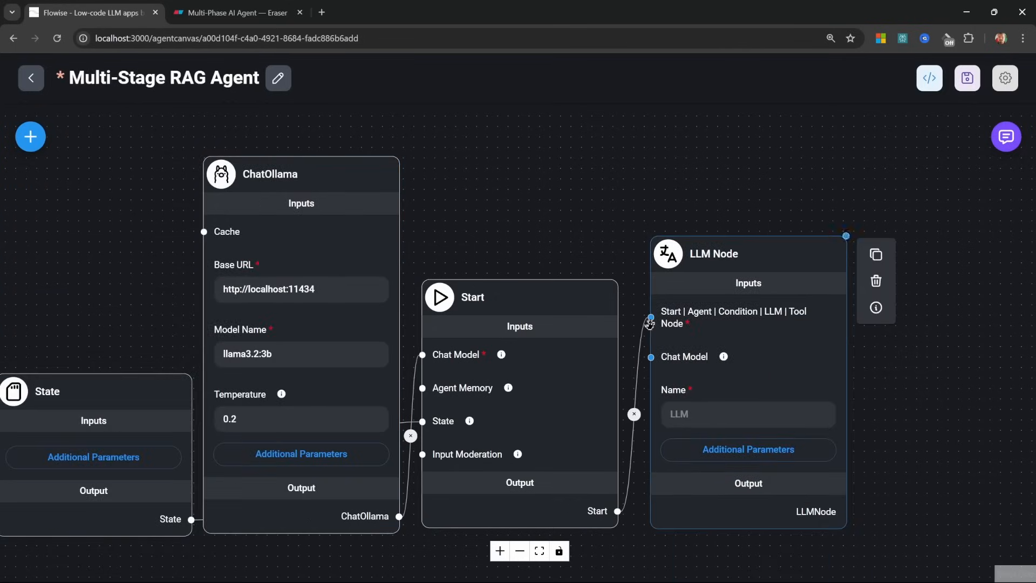
pyautogui.moveTo(918, 429); pyautogui.dragTo(451, 429)
pyautogui.click(210, 402)
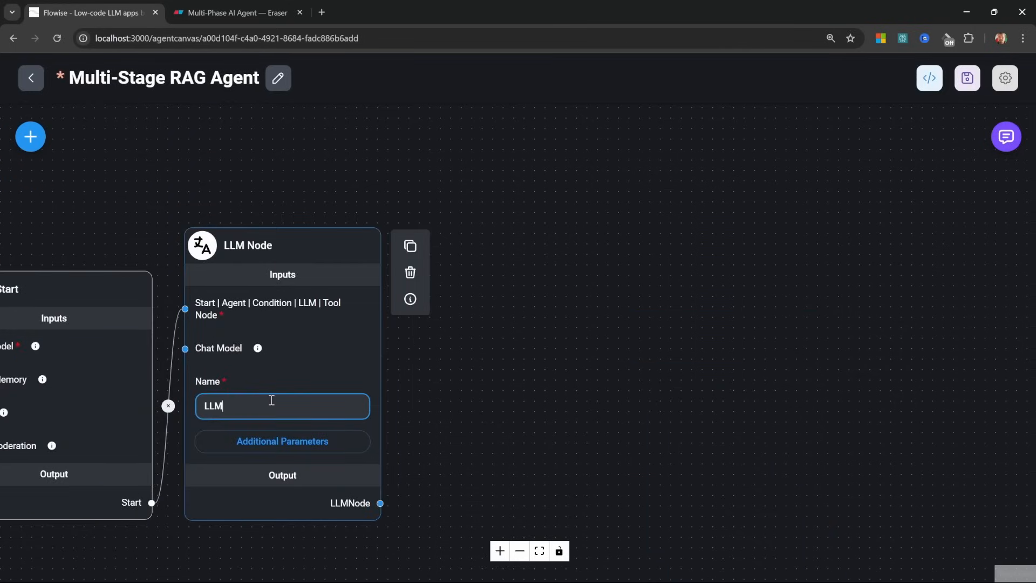
# Add an End node connected to the LLM Node's output and save the agent
pyautogui.click(31, 136)
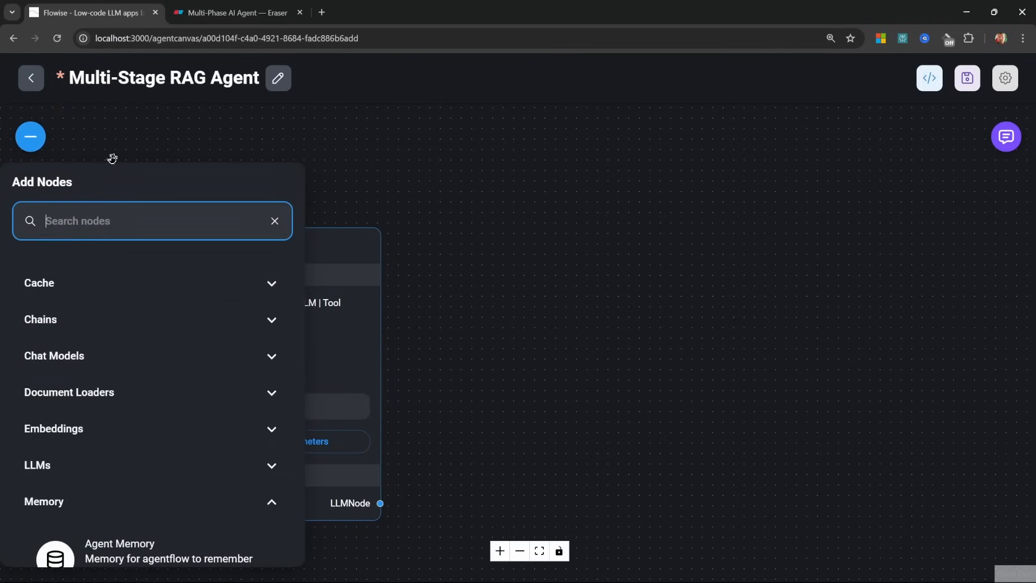
pyautogui.scroll(-5, 195, 445)
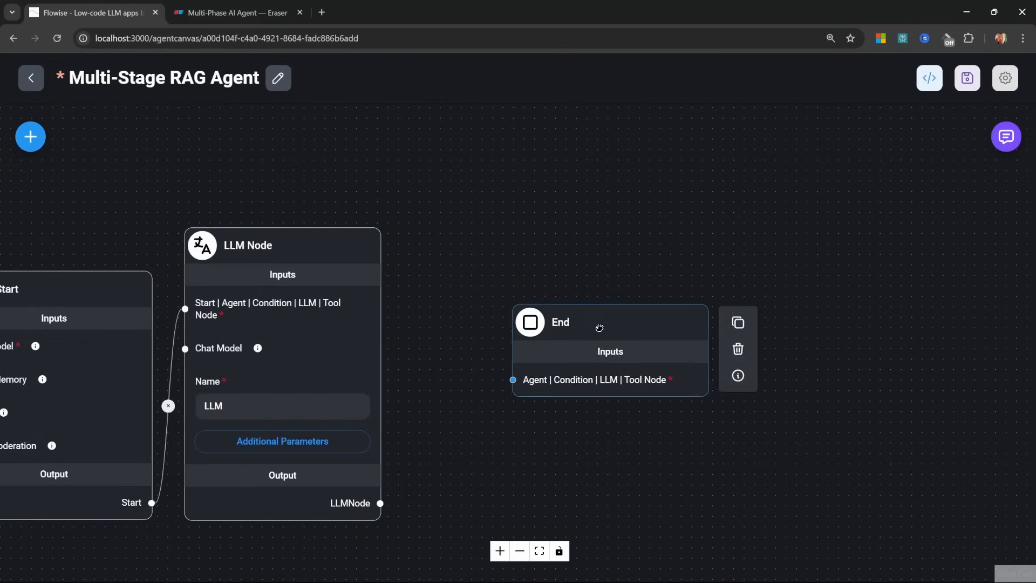
pyautogui.moveTo(599, 316); pyautogui.dragTo(480, 435)
pyautogui.moveTo(380, 503); pyautogui.dragTo(428, 508)
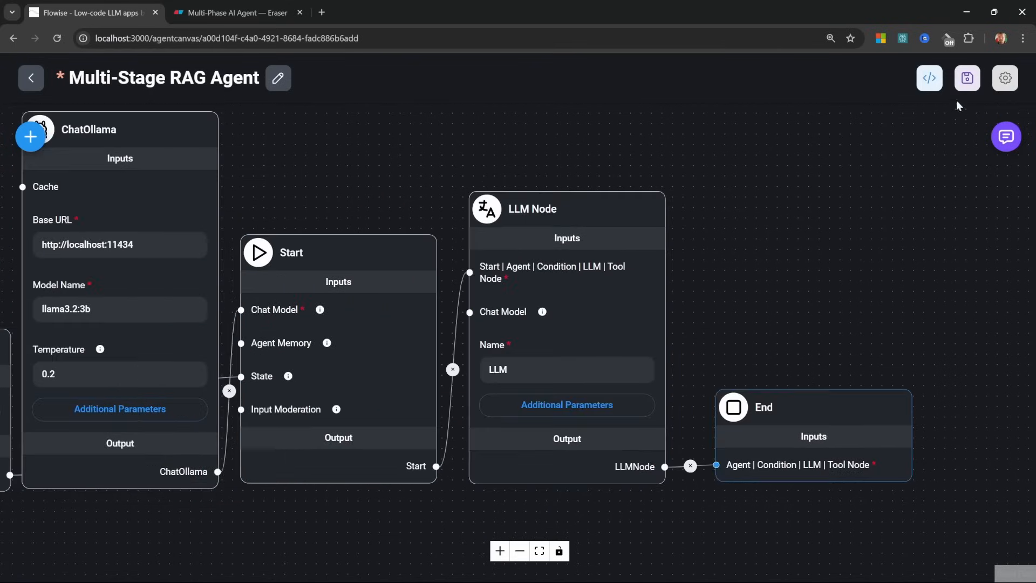
pyautogui.click(966, 79)
# Test the agent by sending the message "Hey" in its chat, check the reply and close the chat
pyautogui.click(1006, 136)
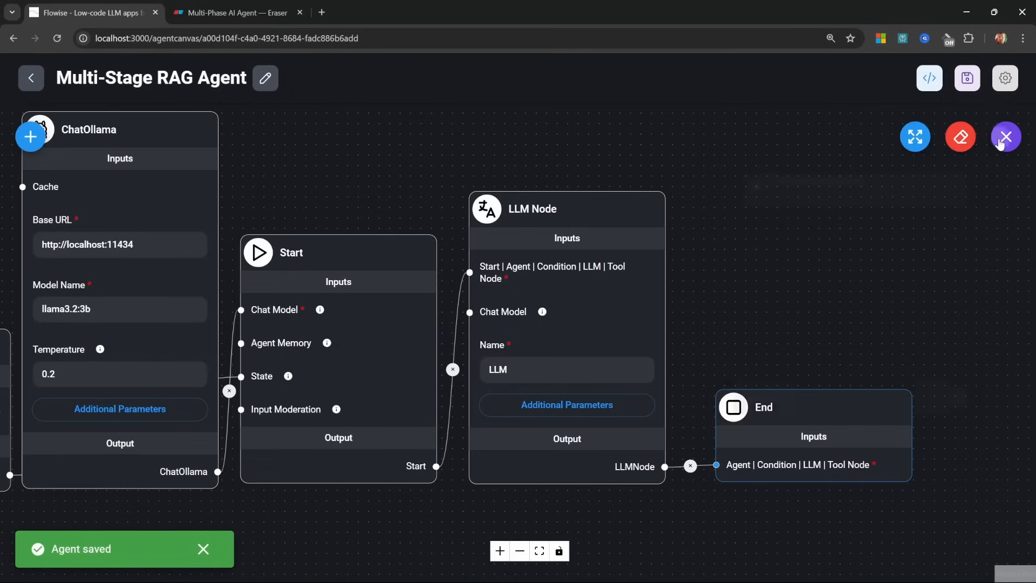
pyautogui.write('Hey')
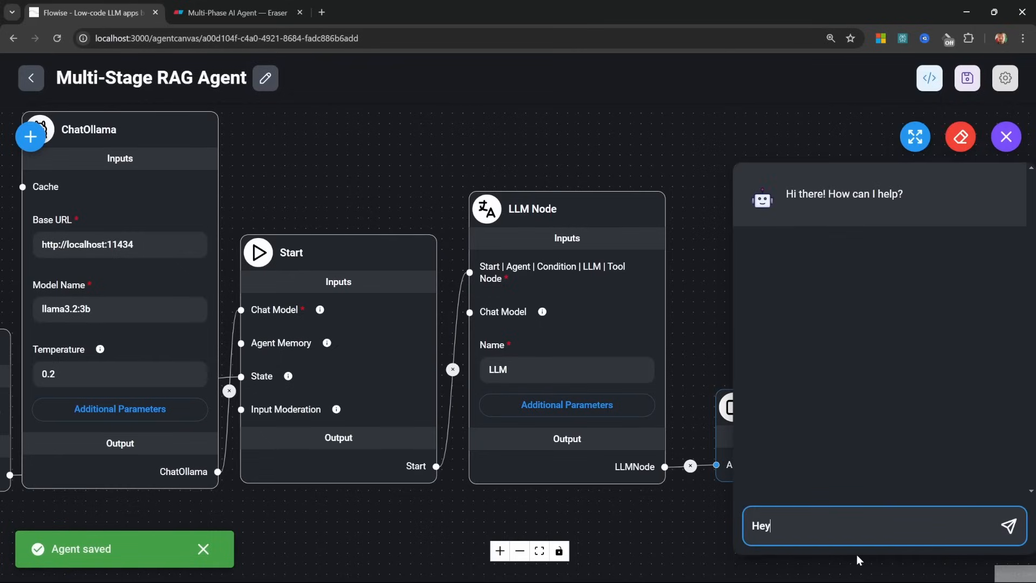
pyautogui.press('Return')
pyautogui.moveTo(786, 423); pyautogui.dragTo(931, 430)
pyautogui.click(932, 432)
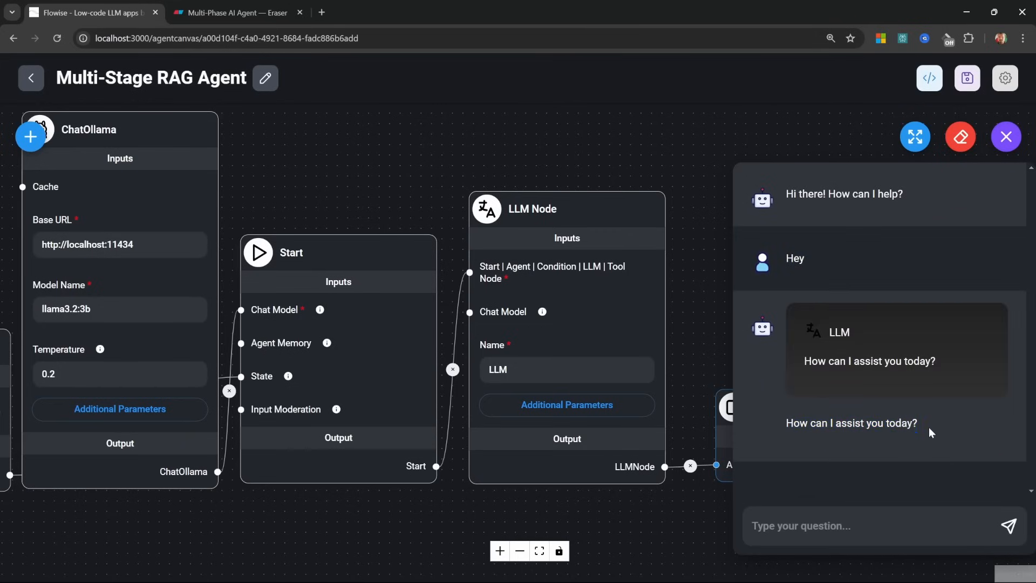
pyautogui.click(1001, 146)
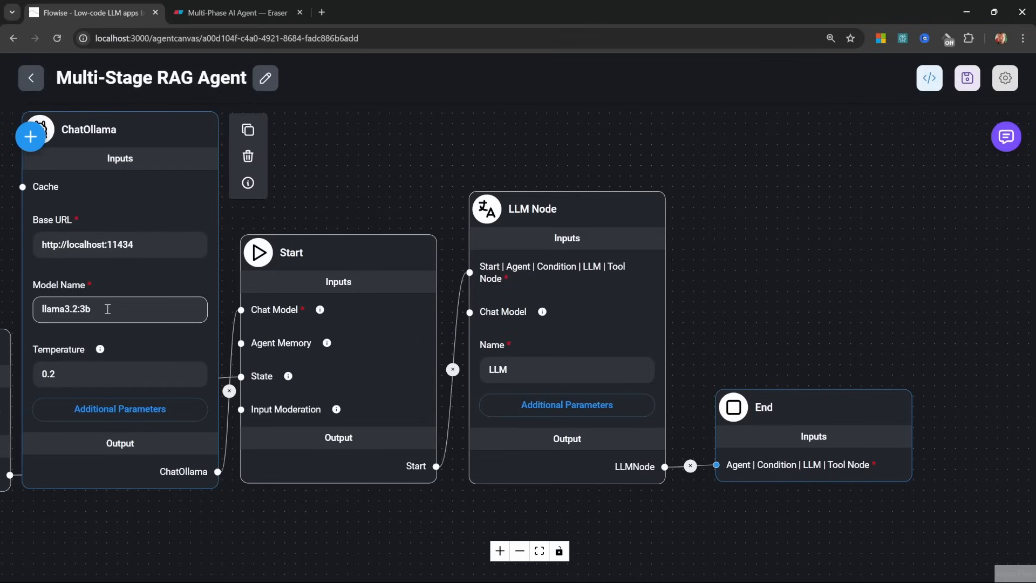
# Delete the LLM Node between the Start and End nodes
pyautogui.click(609, 215)
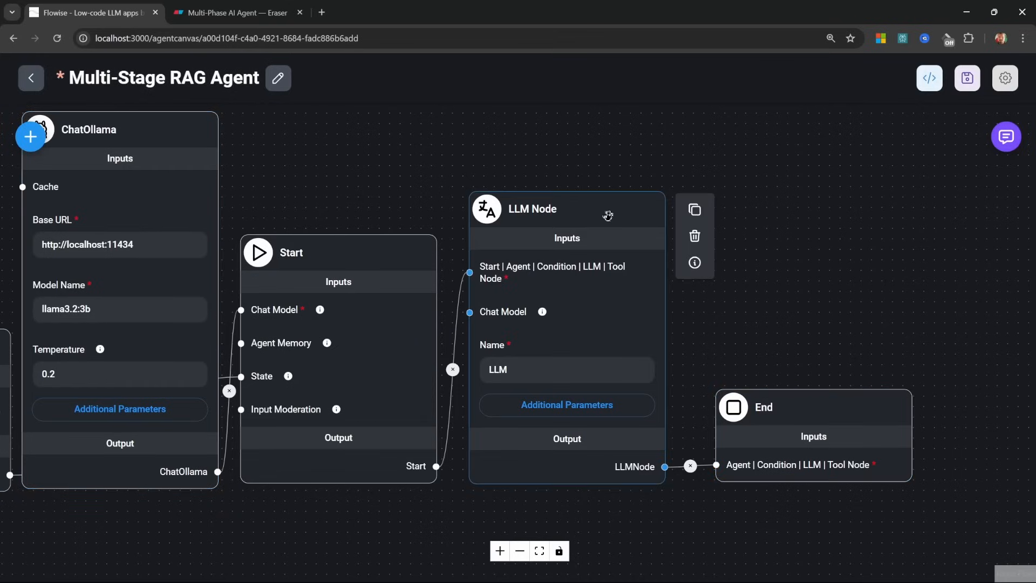
pyautogui.click(694, 237)
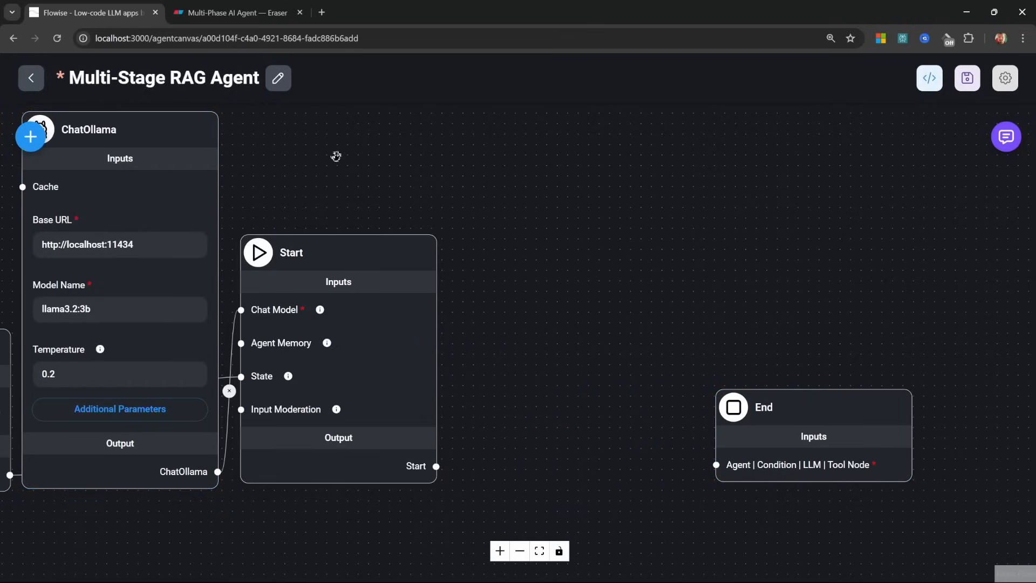
# Switch to the Multi-Phase AI Agent diagram in Eraser to examine the router stage, and return to Flowise
pyautogui.click(232, 12)
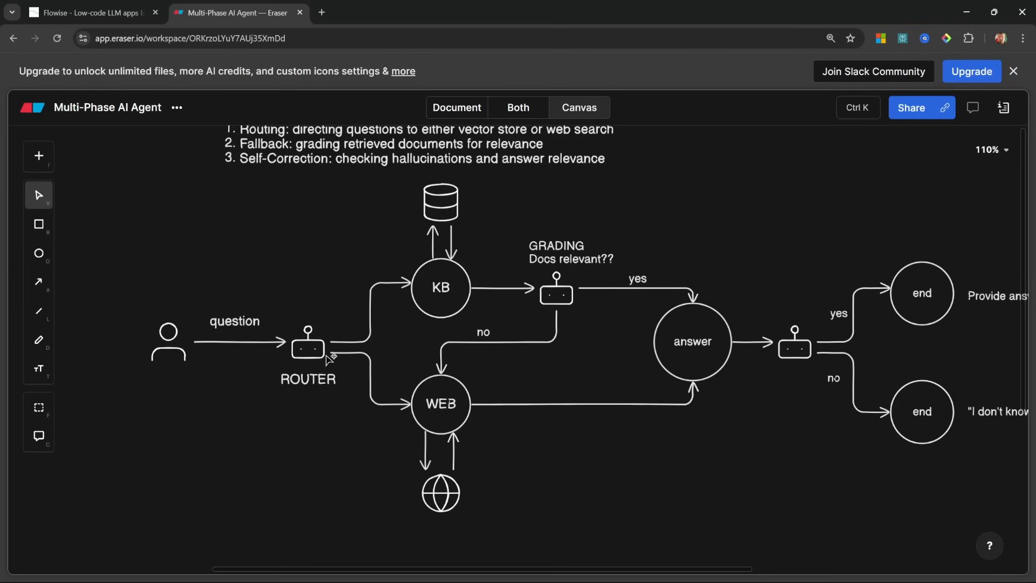
pyautogui.hotkey('ctrl', 'Tab')
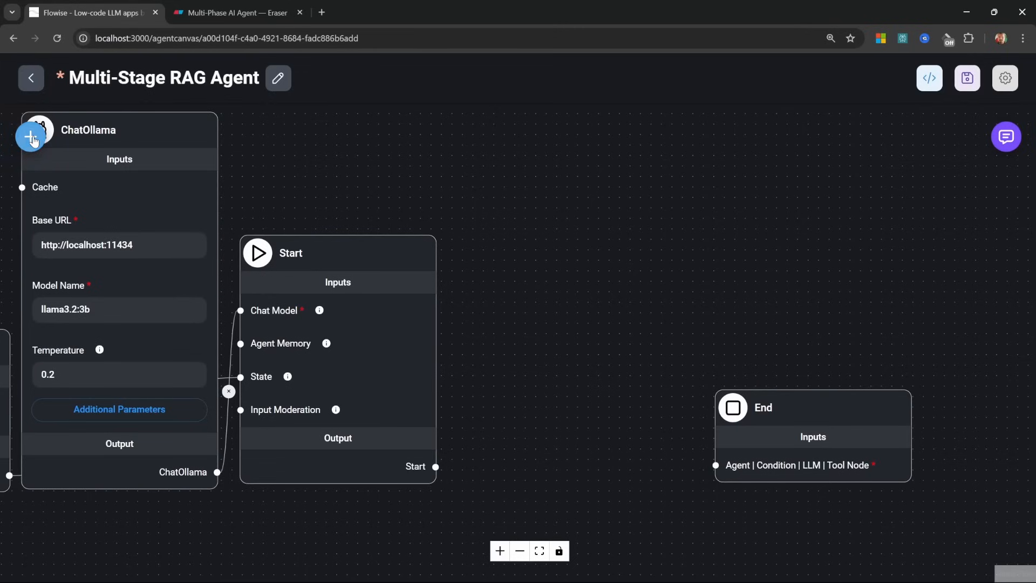
# Add a Condition Agent node between the Start and End nodes and connect the Start node's output to its input
pyautogui.click(31, 136)
pyautogui.scroll(-10, 198, 432)
pyautogui.scroll(-2, 162, 388)
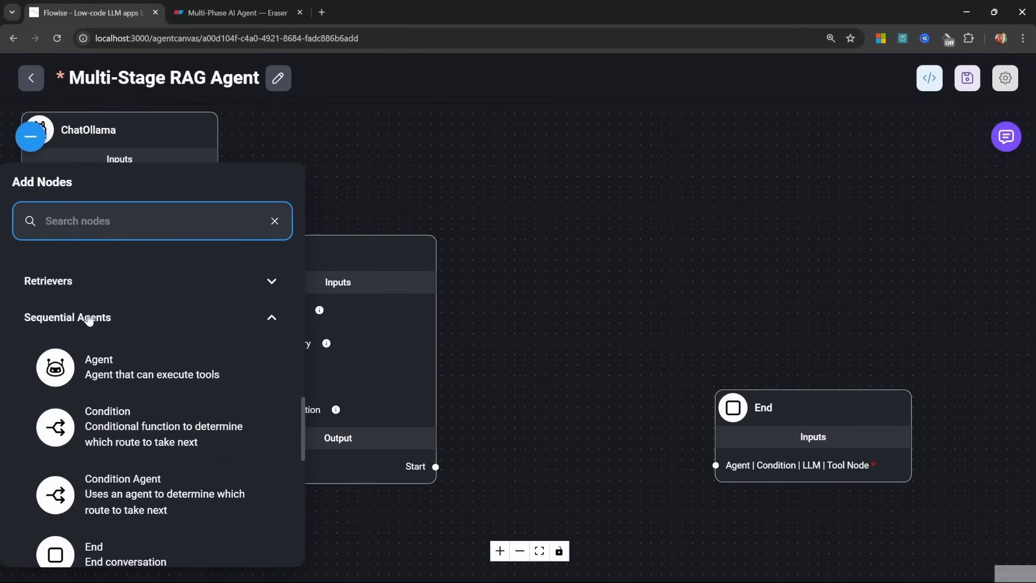
pyautogui.scroll(-1, 173, 348)
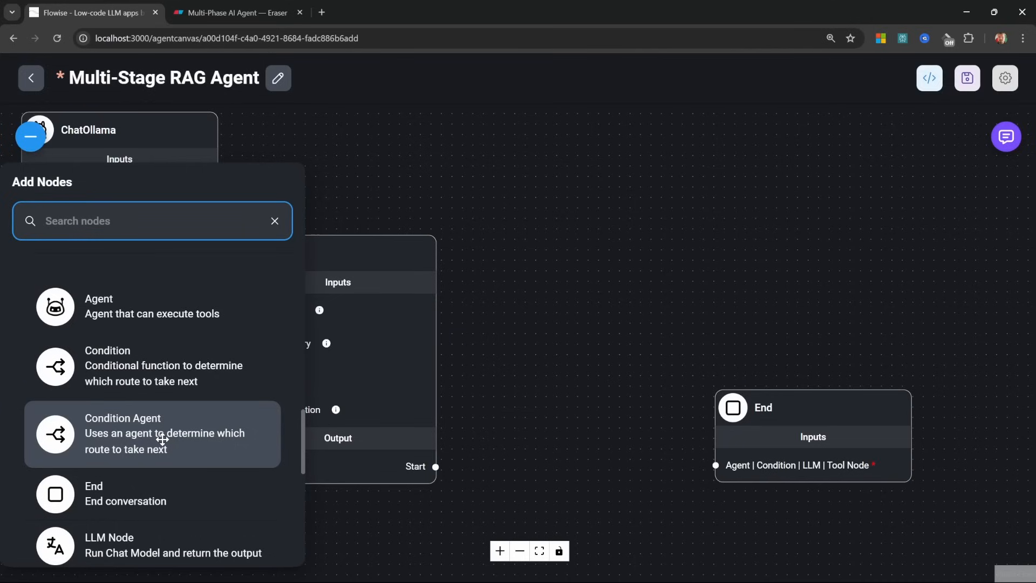
pyautogui.moveTo(122, 432); pyautogui.dragTo(596, 144)
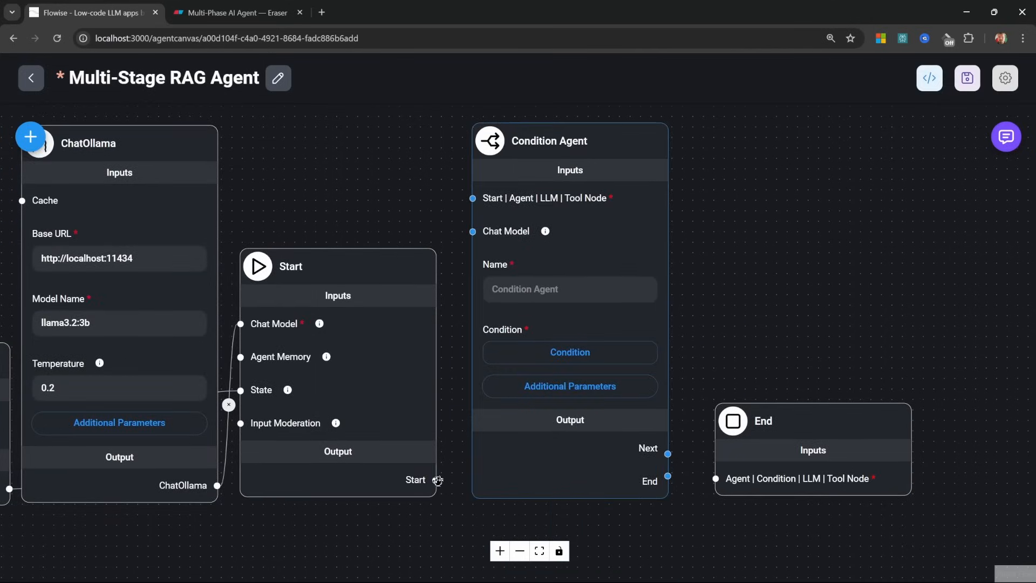
pyautogui.moveTo(438, 481); pyautogui.dragTo(473, 200)
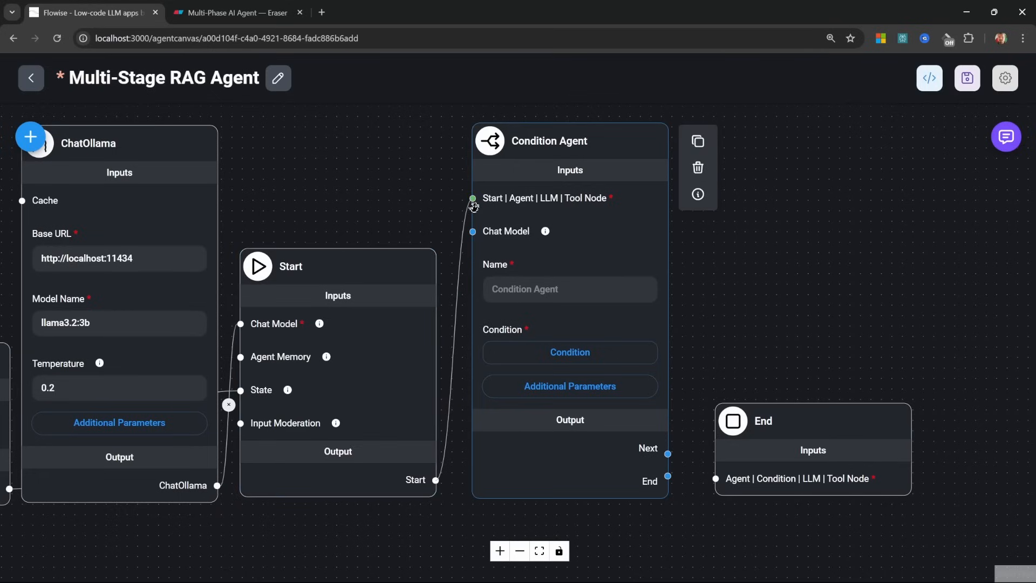
# Name the Condition Agent node routerAgent
pyautogui.click(542, 288)
pyautogui.write('rou')
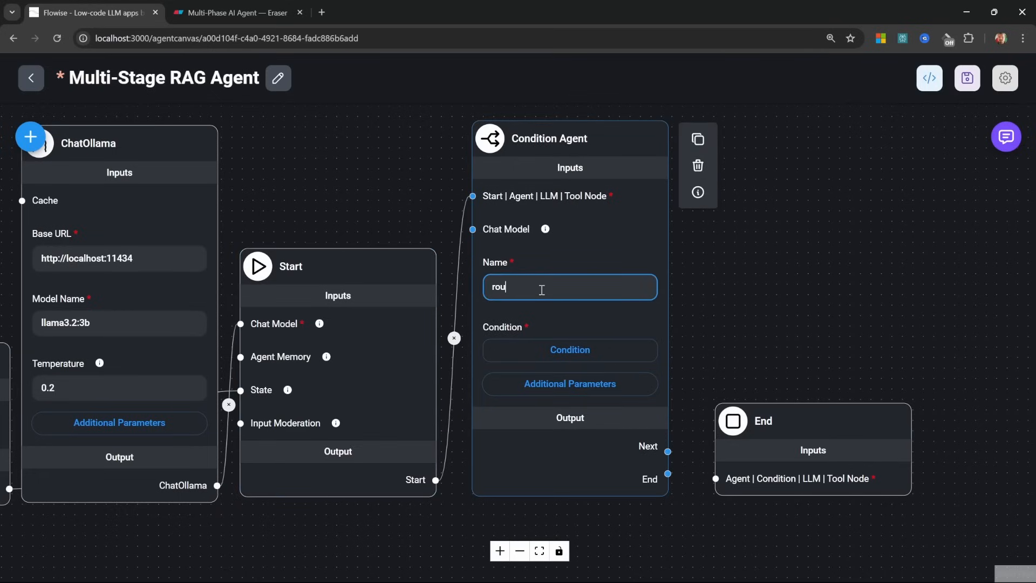
pyautogui.write('terAgent')
# Clear the default System Prompt and Human Prompt in the routerAgent node's additional parameters
pyautogui.click(550, 374)
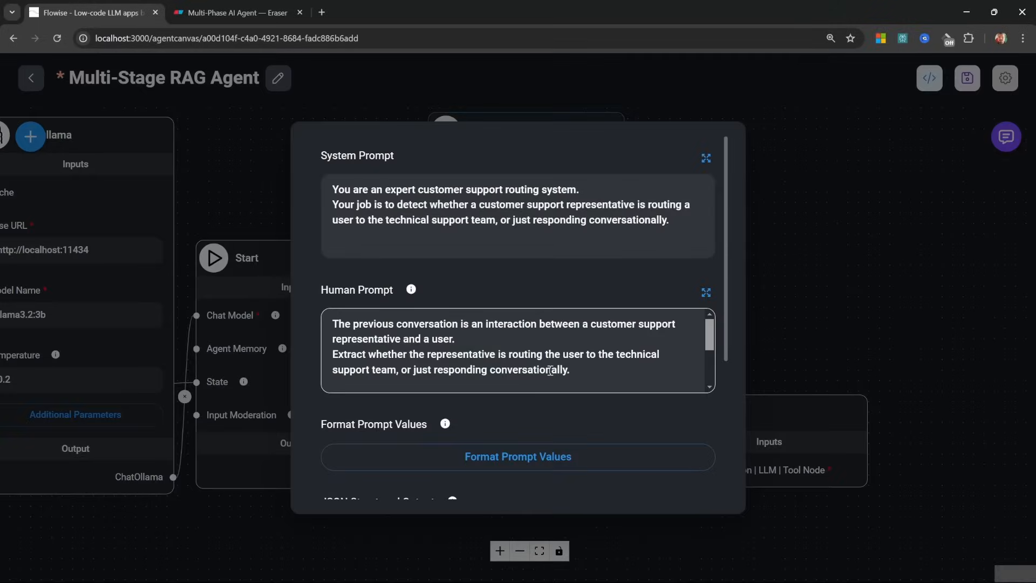
pyautogui.click(486, 220)
pyautogui.press('BackSpace')
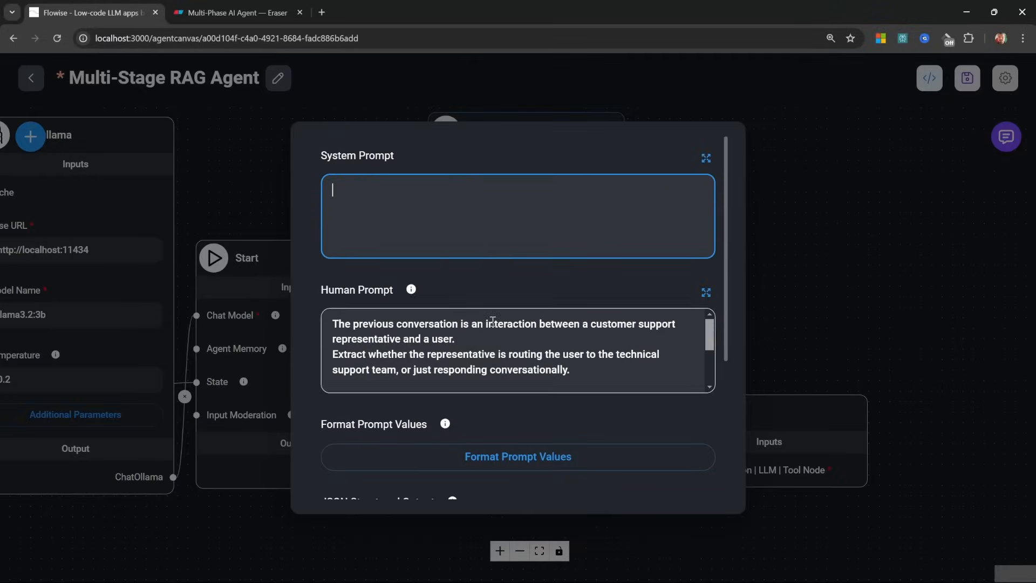
pyautogui.click(502, 336)
pyautogui.hotkey('ctrl', 'a')
pyautogui.press('BackSpace')
# Write a System Prompt routing agents, prompt engineering and adversarial attack questions to 'vectorstore' and everything else to 'websearch', returning JSON key datasource without calling tools
pyautogui.click(482, 250)
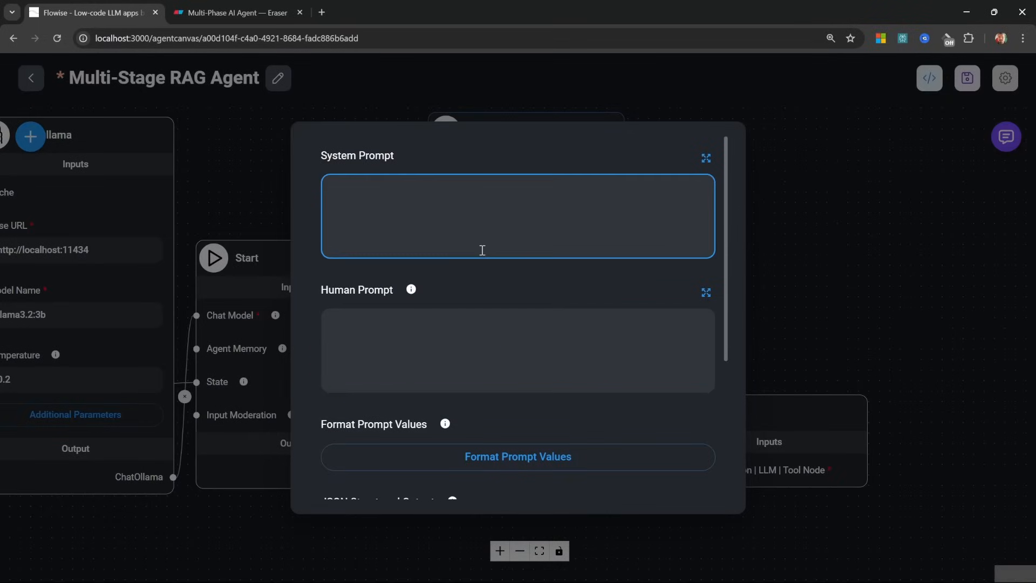
pyautogui.click(706, 157)
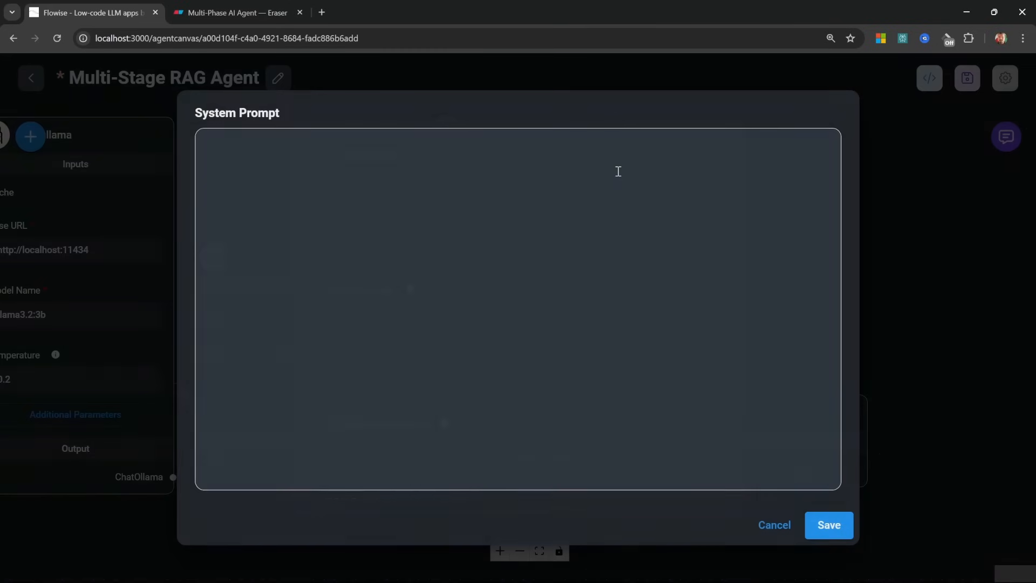
pyautogui.write("You are an expert at routing a user question to a vectorstore or web search. The vectorstore contains documents related to agents, prompt engineering and adversarial attacks. Use the vectorstore for questions on these topics. For all else, and especially for current events, use web-search. Return JSON with a single key, datasource, that is 'websearch' or 'vectorstore' depending on the question.  IMPORTANT! DO NOT try to call tools.  Only return the JSON structure with the data source, irrespective of the user's query.")
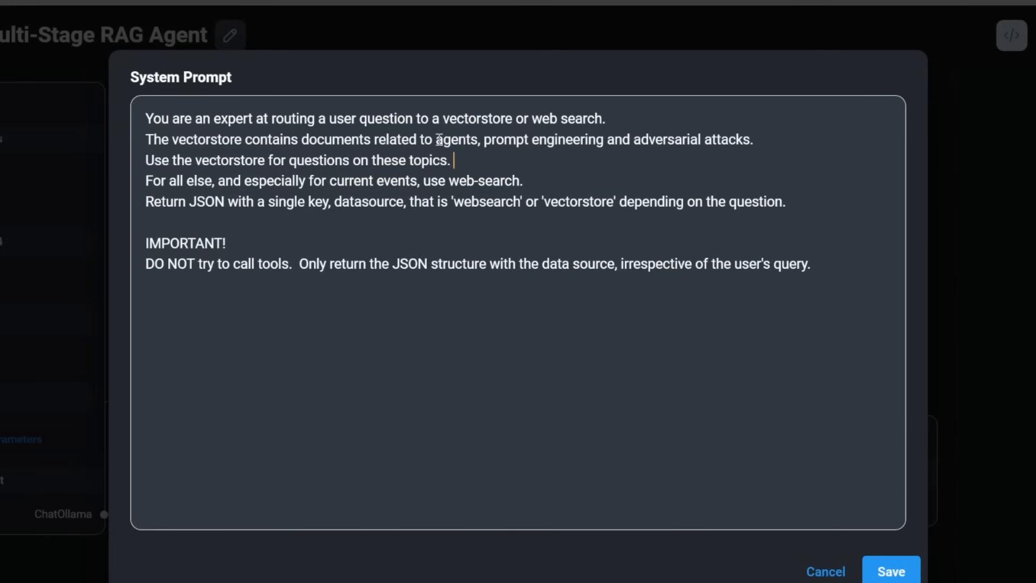
pyautogui.moveTo(437, 139); pyautogui.dragTo(760, 141)
pyautogui.click(519, 161)
pyautogui.moveTo(220, 180); pyautogui.dragTo(532, 183)
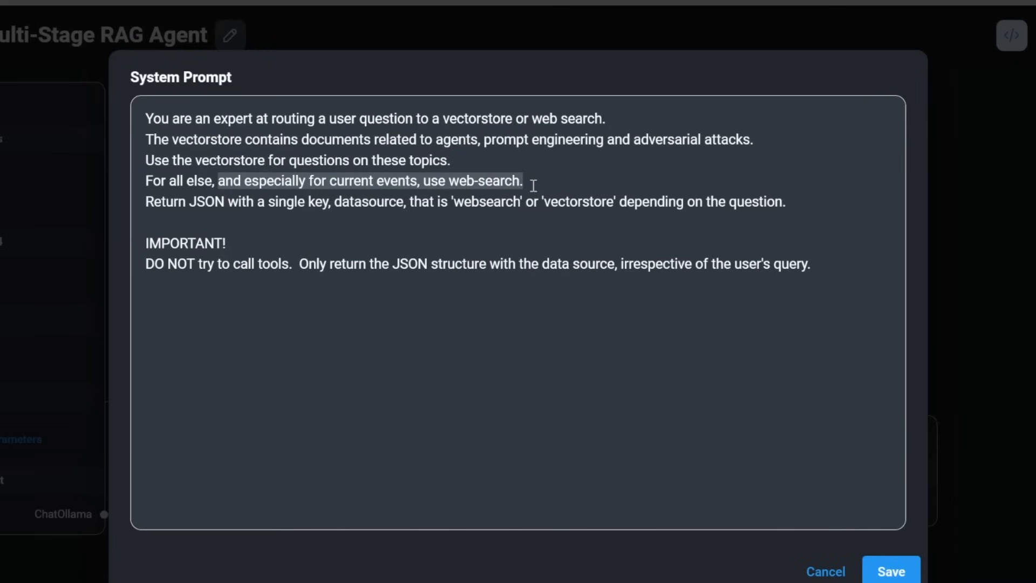
pyautogui.click(366, 224)
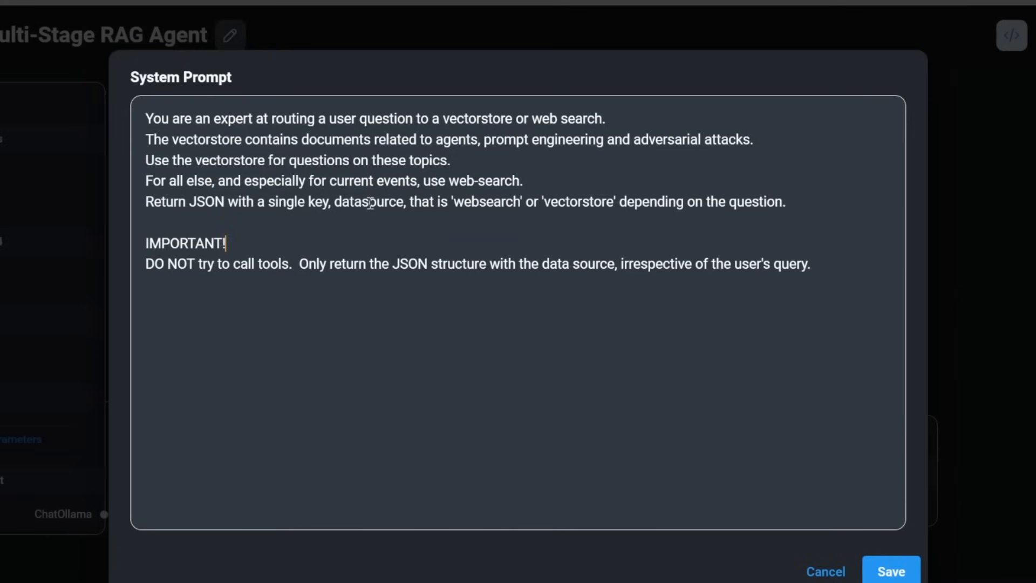
pyautogui.doubleClick(485, 204)
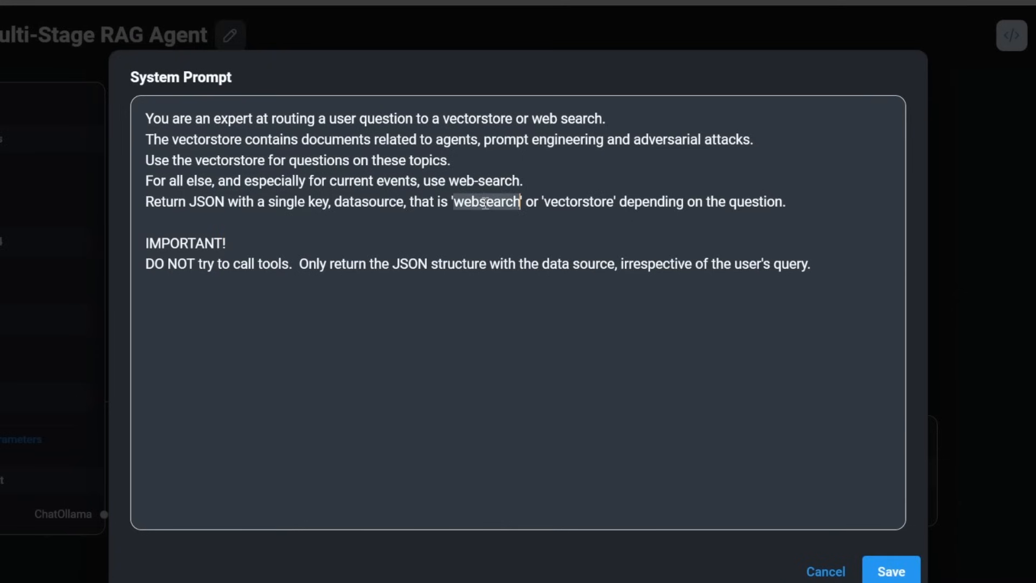
pyautogui.click(577, 204)
pyautogui.doubleClick(577, 204)
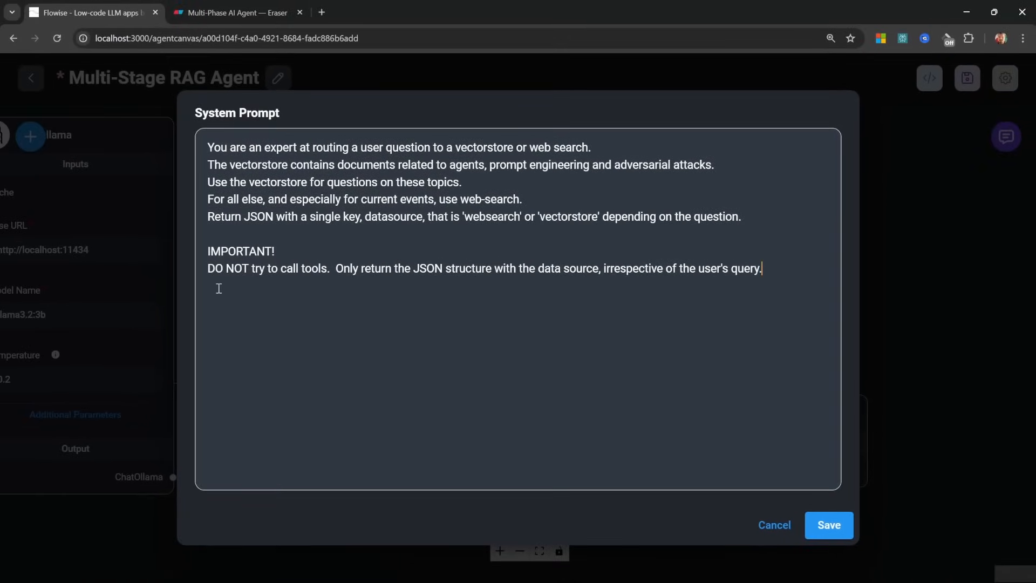
pyautogui.moveTo(157, 285); pyautogui.dragTo(127, 261)
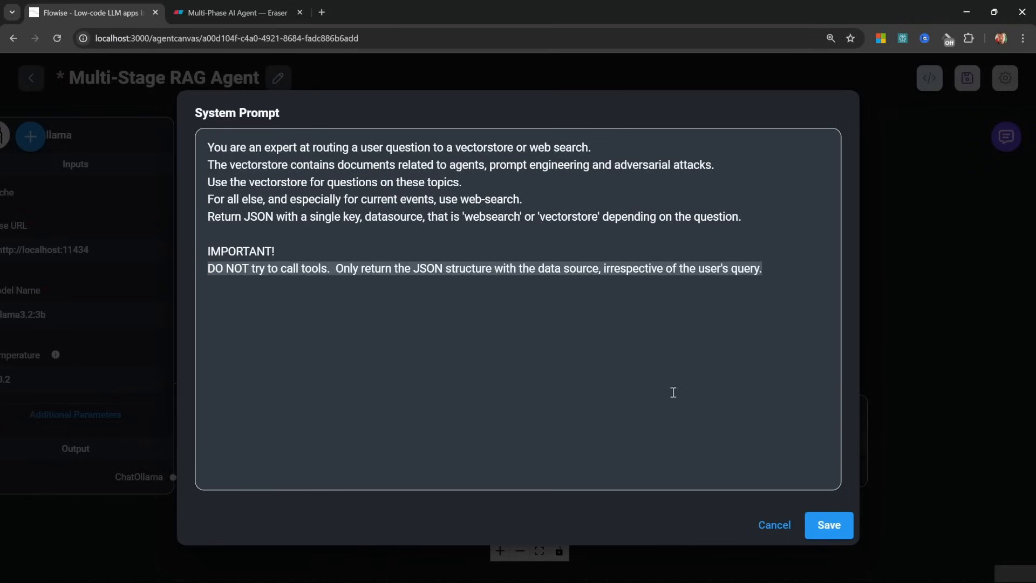
pyautogui.click(773, 525)
# Set the Human Prompt to {question} and assign the user's question variable, {{question}}, to question in its format prompt values
pyautogui.write('{')
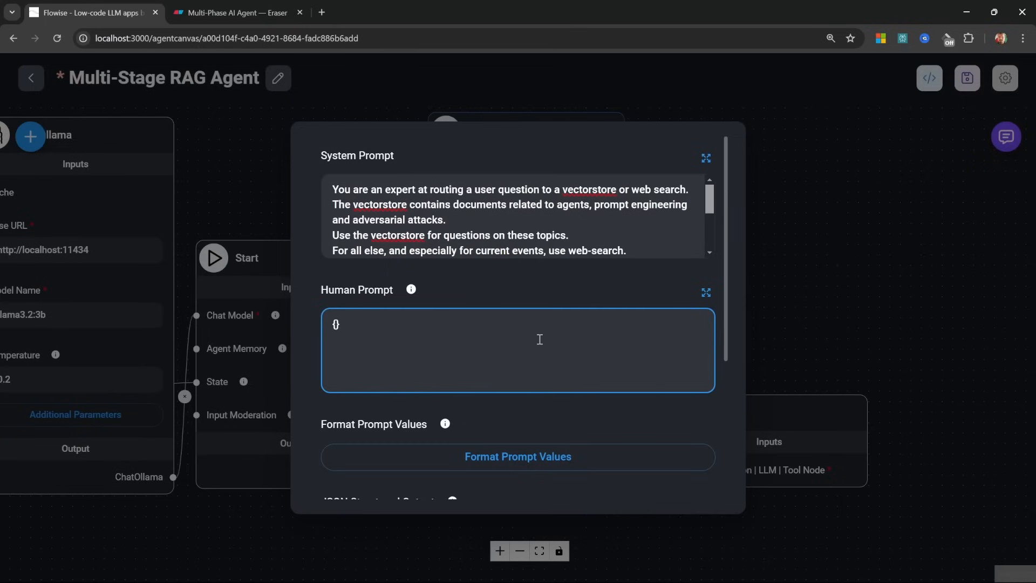
pyautogui.write('question')
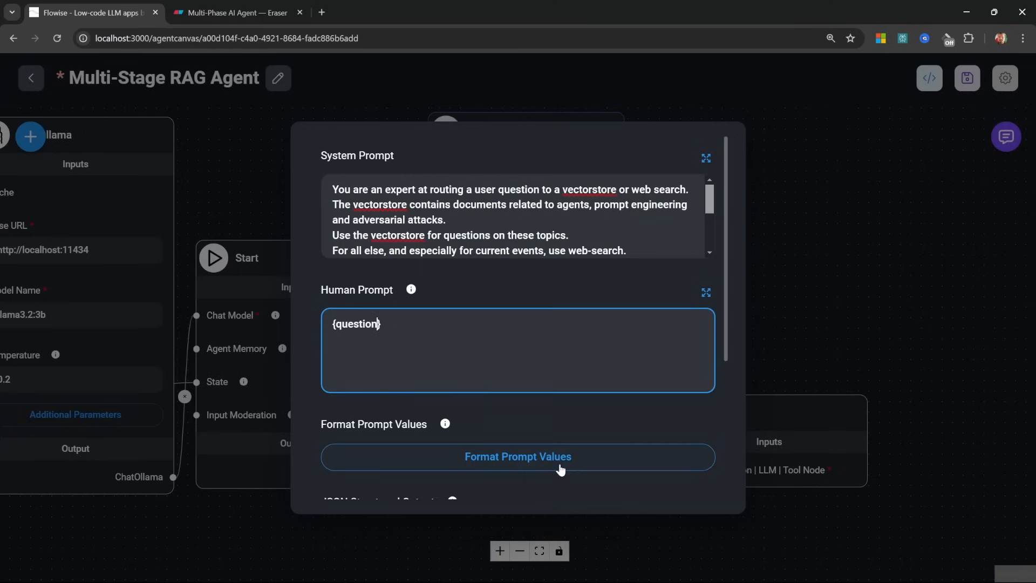
pyautogui.click(538, 460)
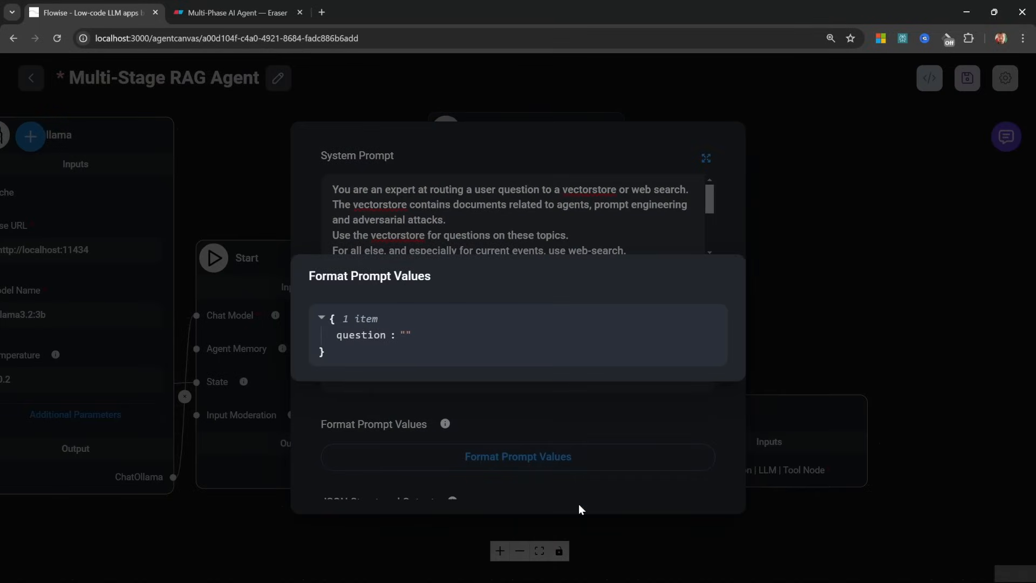
pyautogui.click(434, 335)
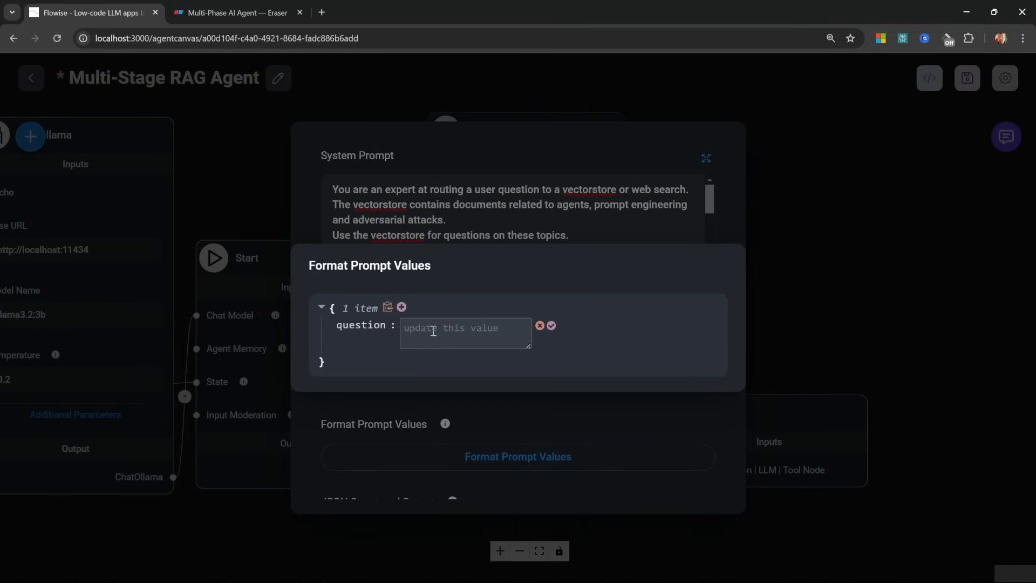
pyautogui.click(448, 337)
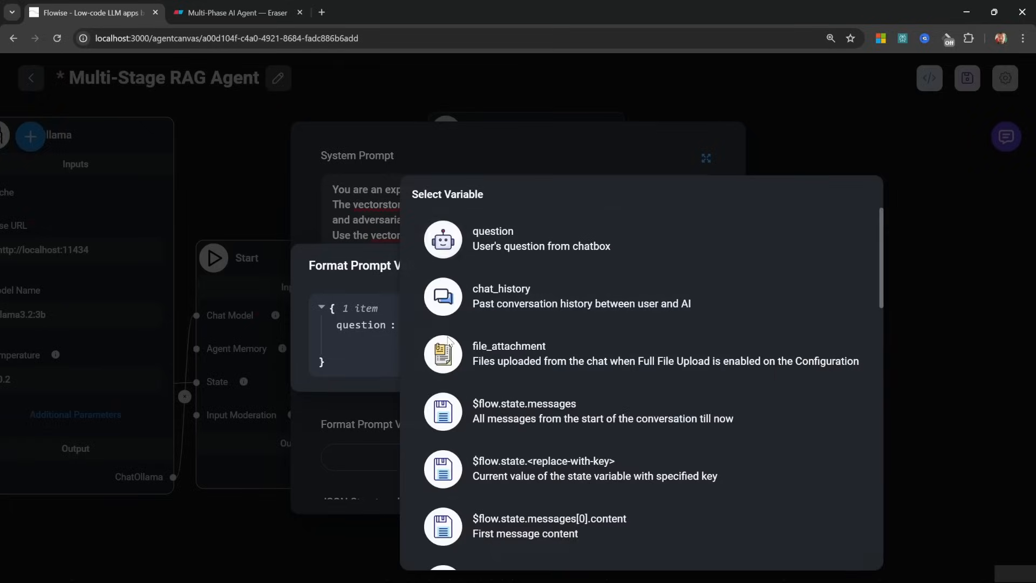
pyautogui.click(512, 245)
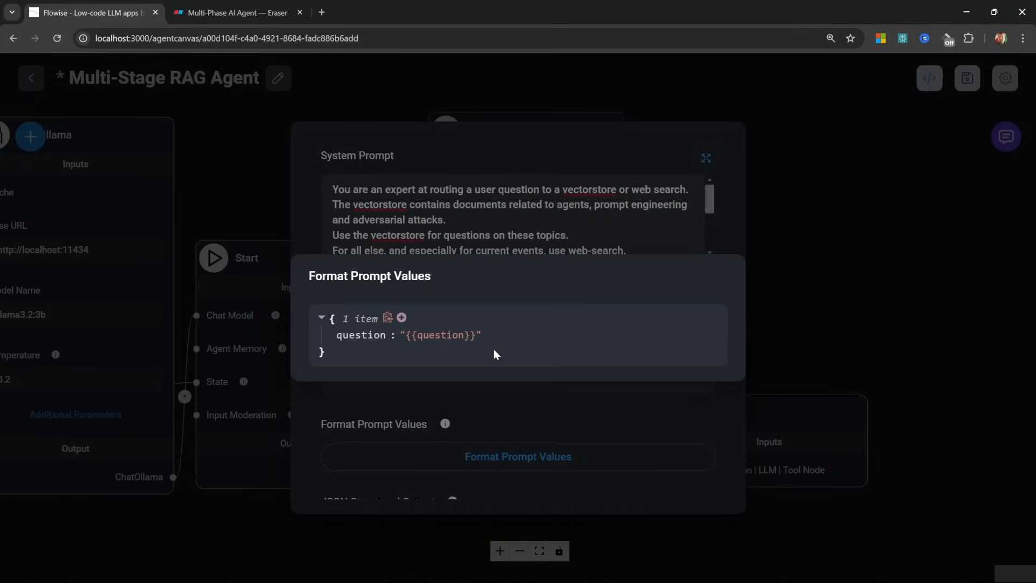
pyautogui.click(520, 386)
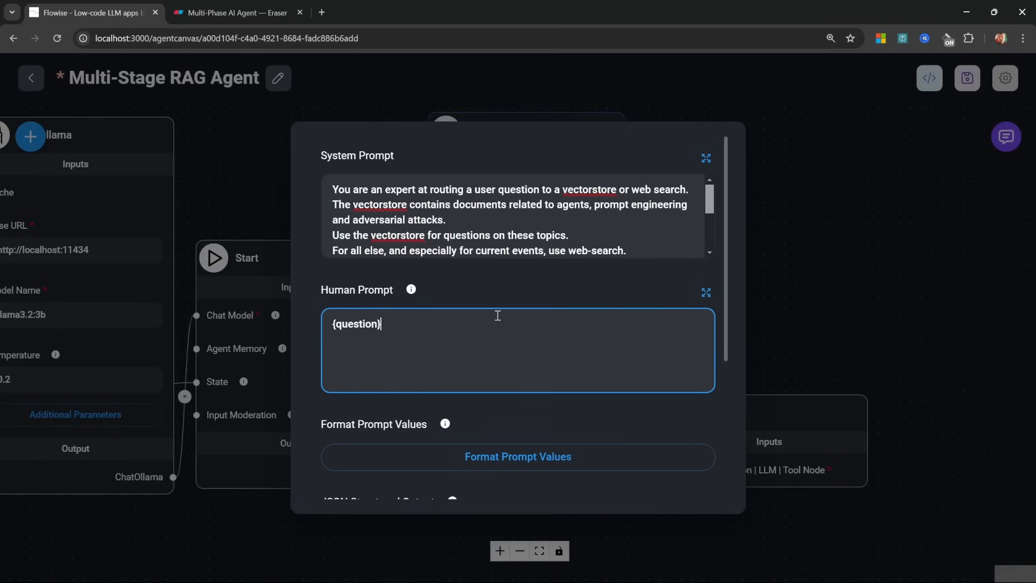
# Fill the JSON Structured Output row with the key datasource from the System Prompt and set its type to Enum
pyautogui.click(570, 236)
pyautogui.scroll(-1, 570, 235)
pyautogui.doubleClick(510, 217)
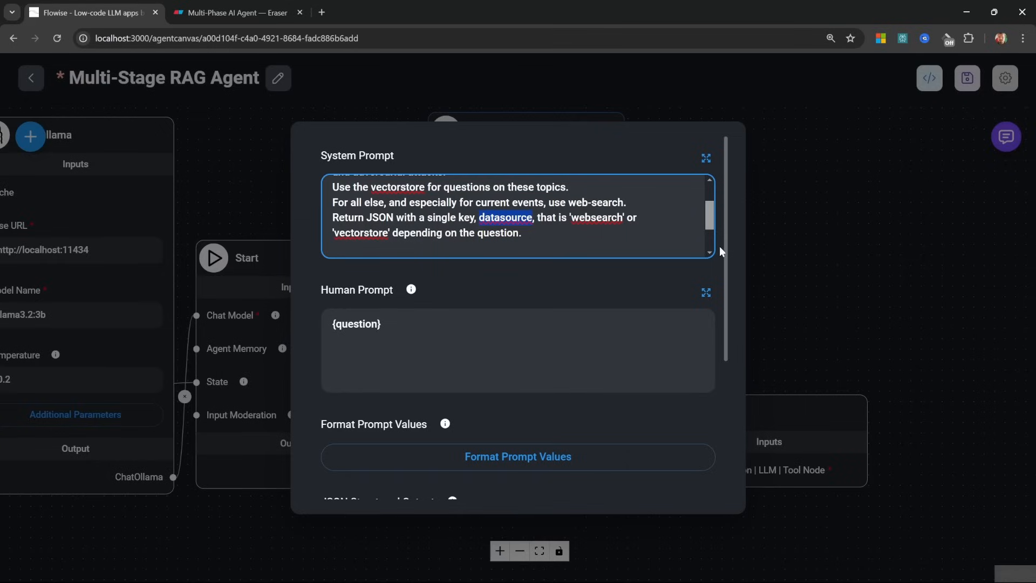
pyautogui.scroll(-3, 711, 367)
pyautogui.scroll(-1, 712, 367)
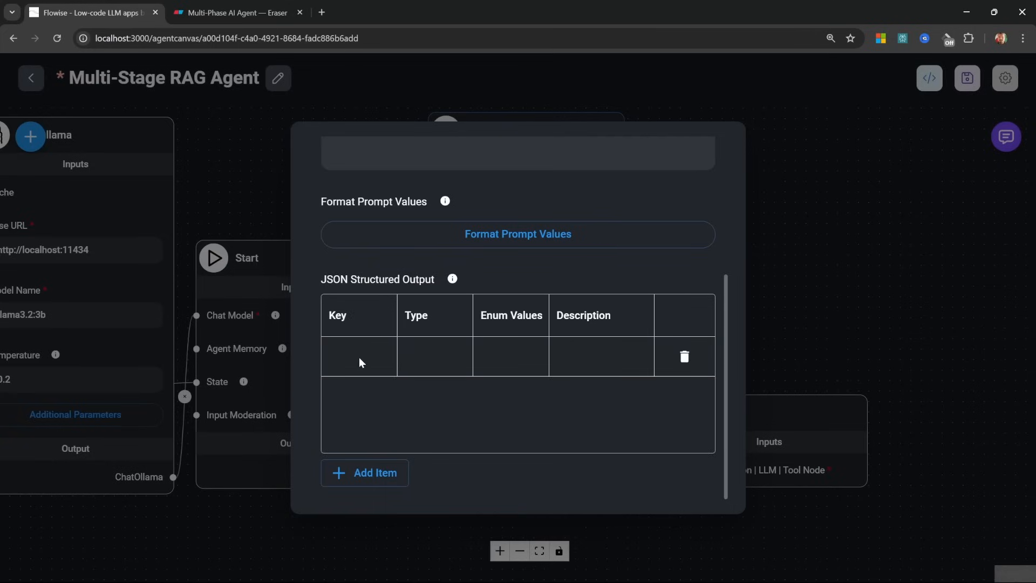
pyautogui.doubleClick(360, 362)
pyautogui.write('datasource')
pyautogui.press('Return')
pyautogui.doubleClick(422, 350)
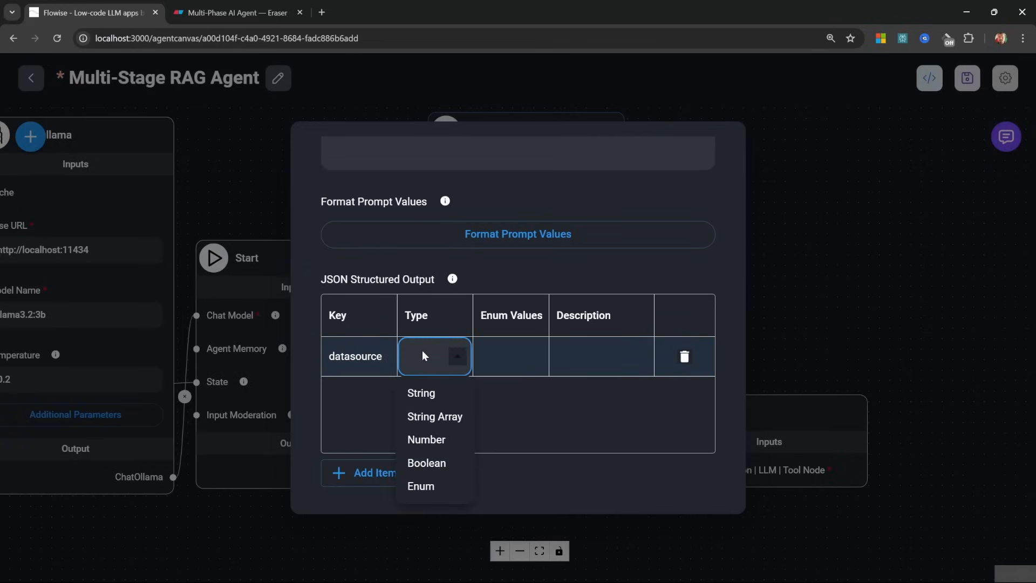
pyautogui.click(427, 486)
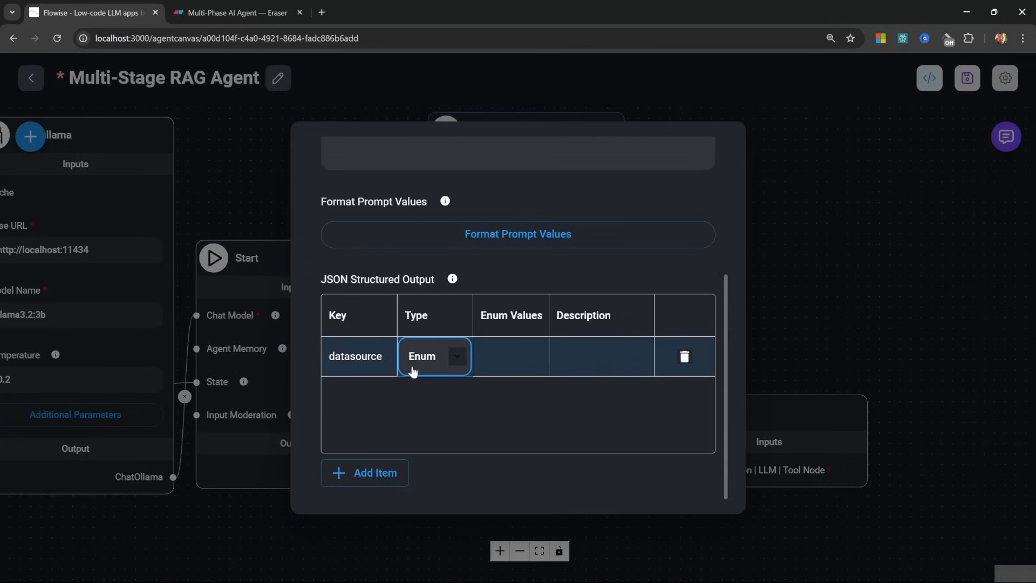
# Give the datasource output the enum values vectorstore,websearch and the description Datasource, and close the additional parameters
pyautogui.doubleClick(497, 355)
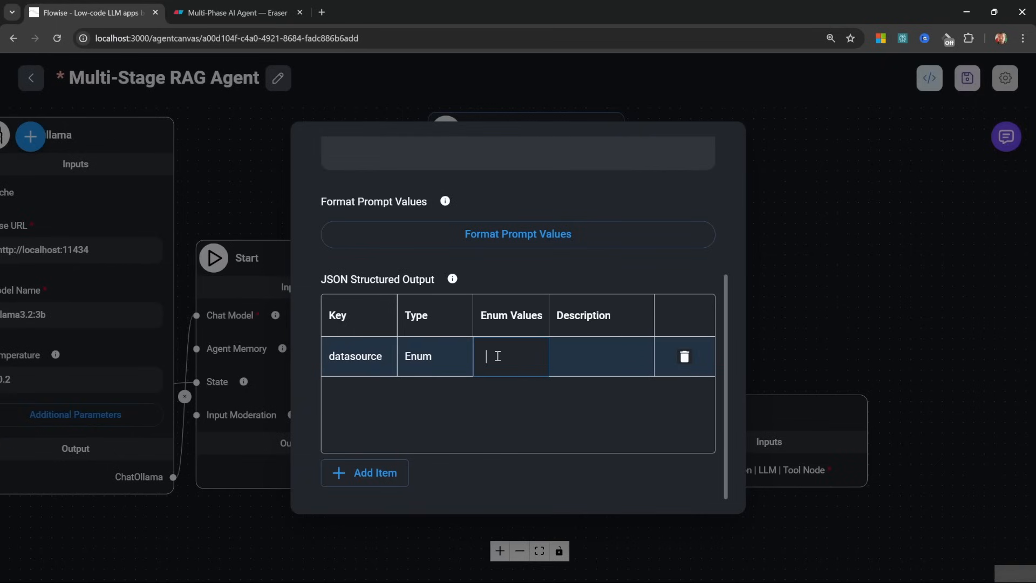
pyautogui.write('vectorstore')
pyautogui.write(',websearch')
pyautogui.doubleClick(578, 360)
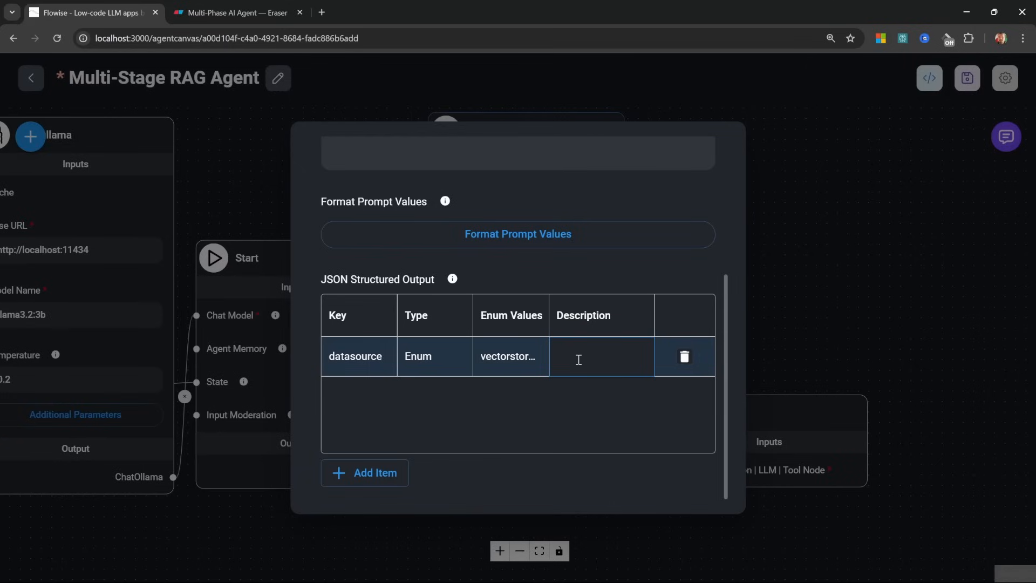
pyautogui.write('Datasource')
pyautogui.click(763, 312)
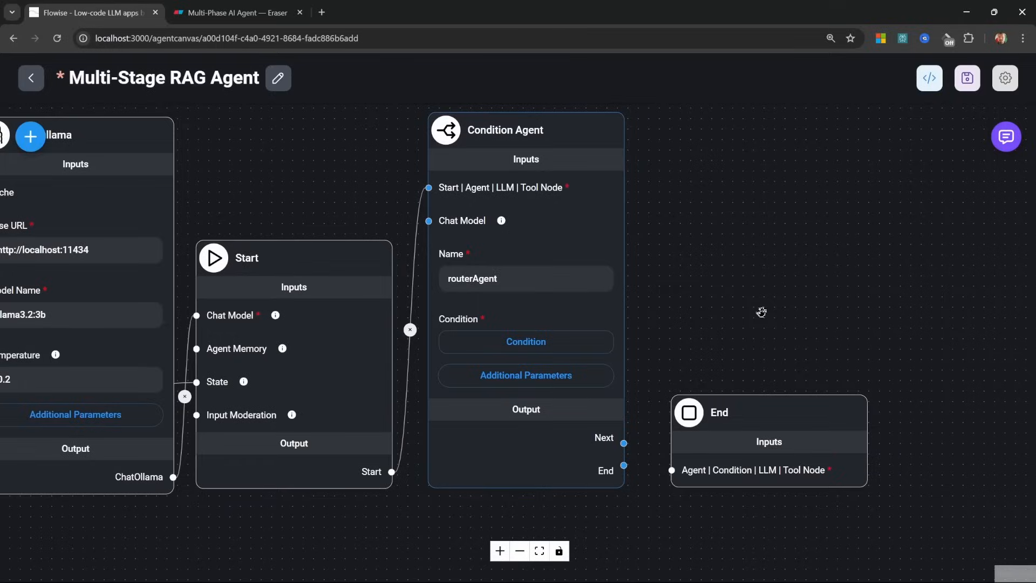
pyautogui.click(528, 343)
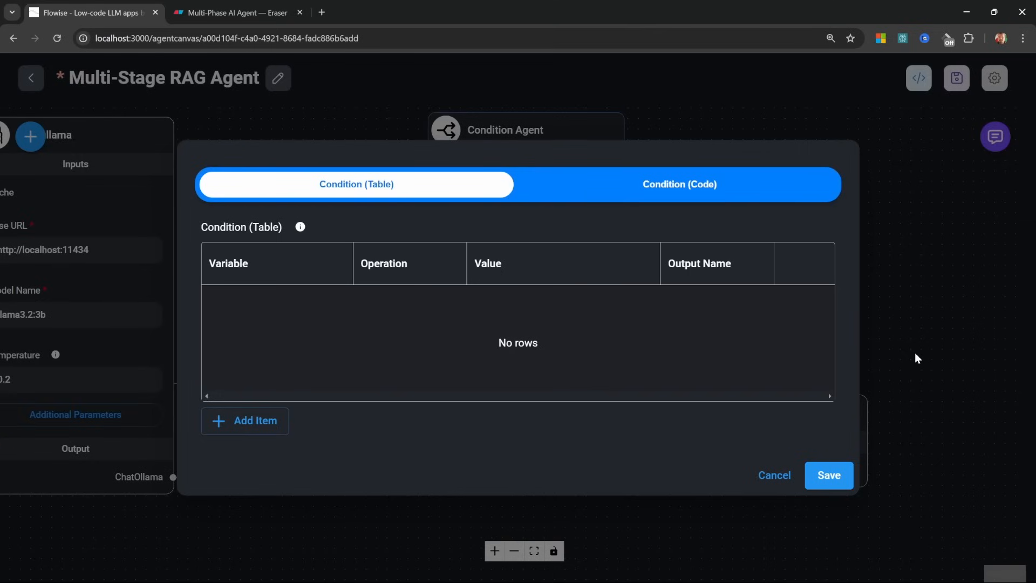
pyautogui.click(785, 474)
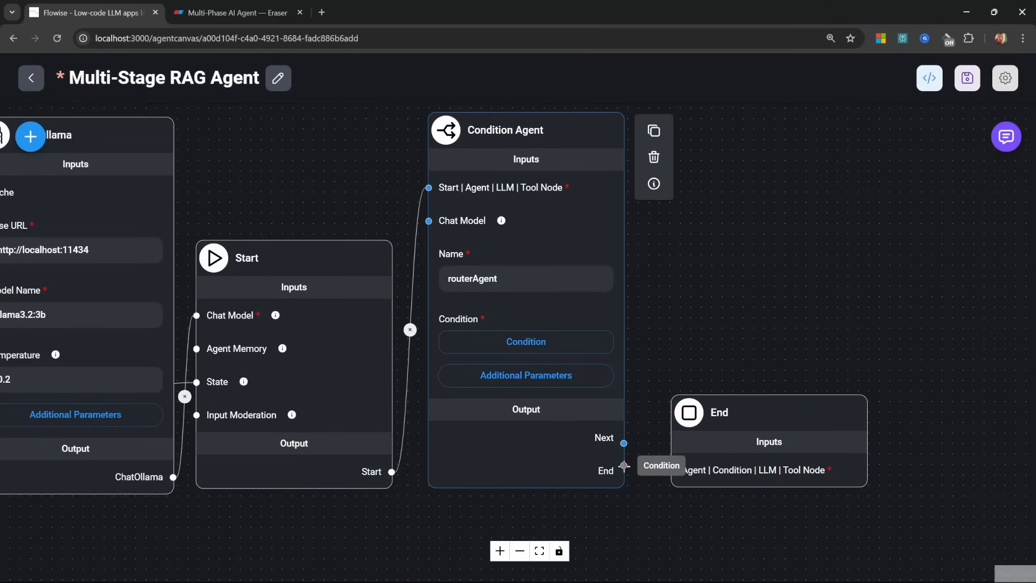
pyautogui.moveTo(624, 466); pyautogui.dragTo(645, 529)
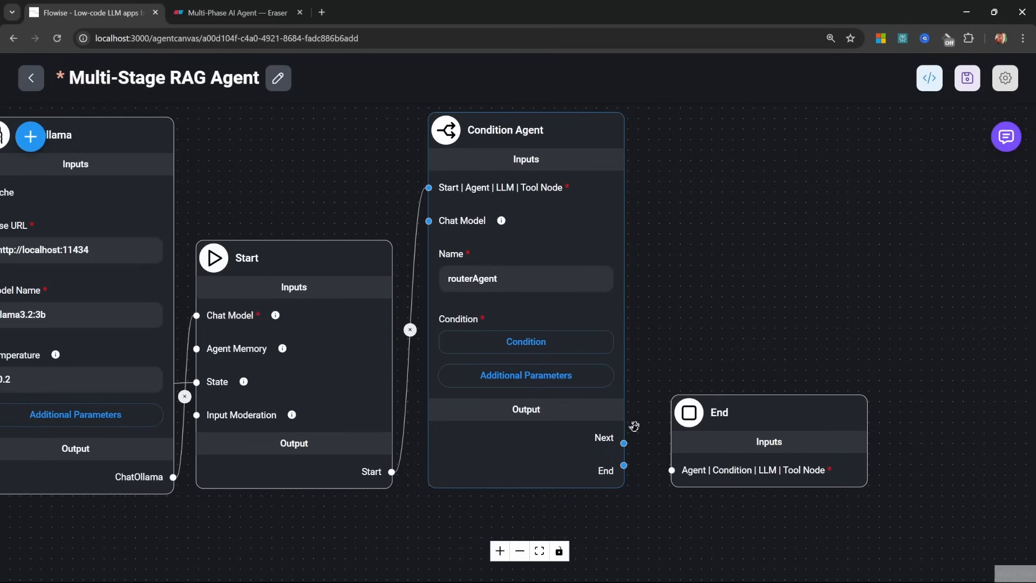
pyautogui.moveTo(626, 444)
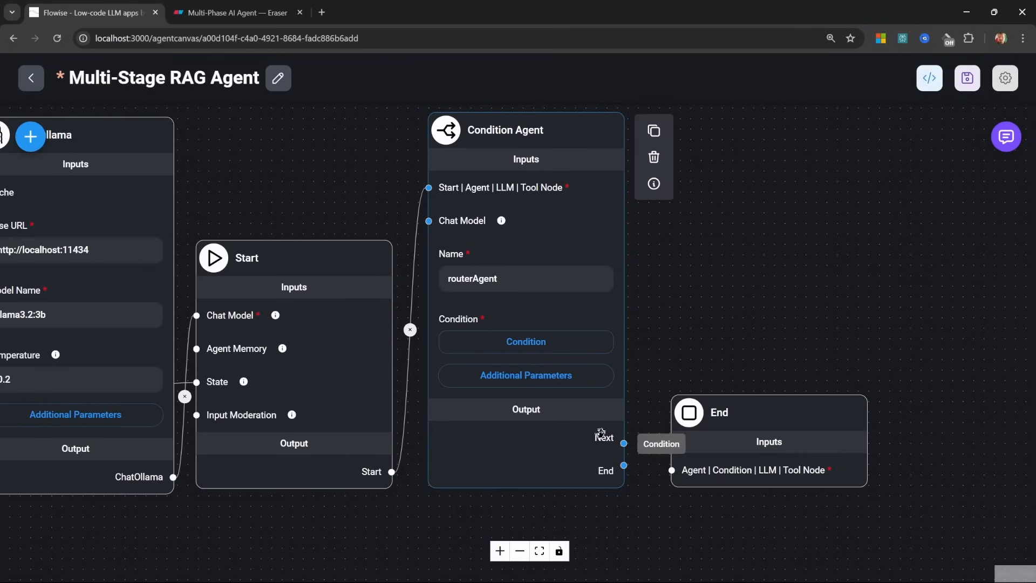
# Load the example code into the code version of routerAgent's condition and close the condition editor
pyautogui.click(547, 346)
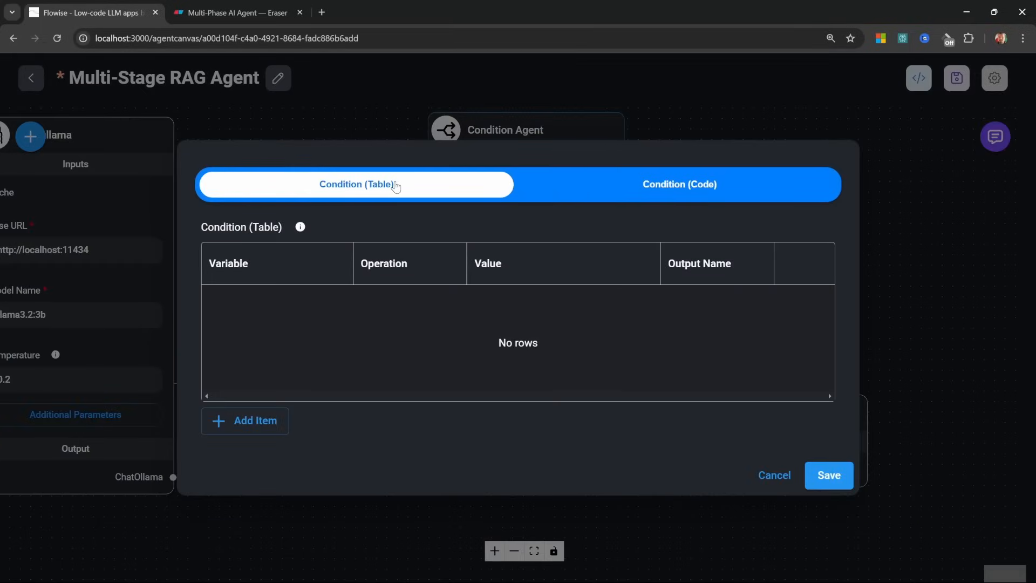
pyautogui.click(680, 189)
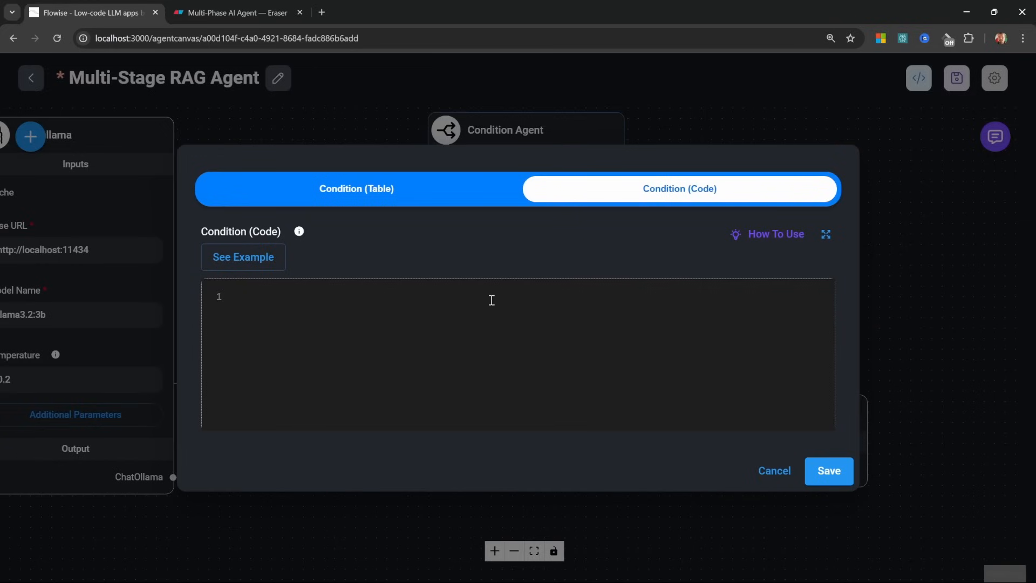
pyautogui.click(234, 263)
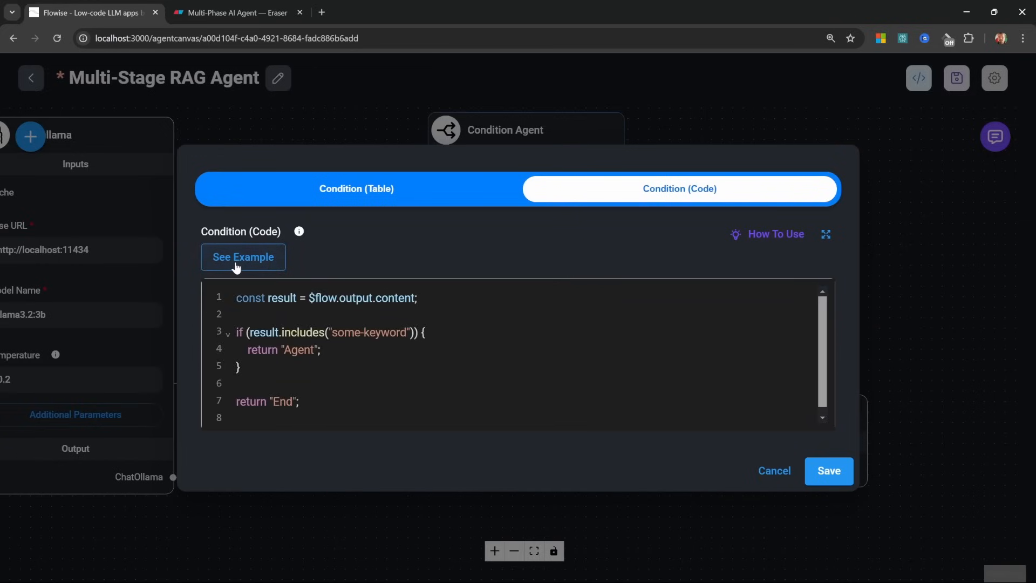
pyautogui.doubleClick(398, 301)
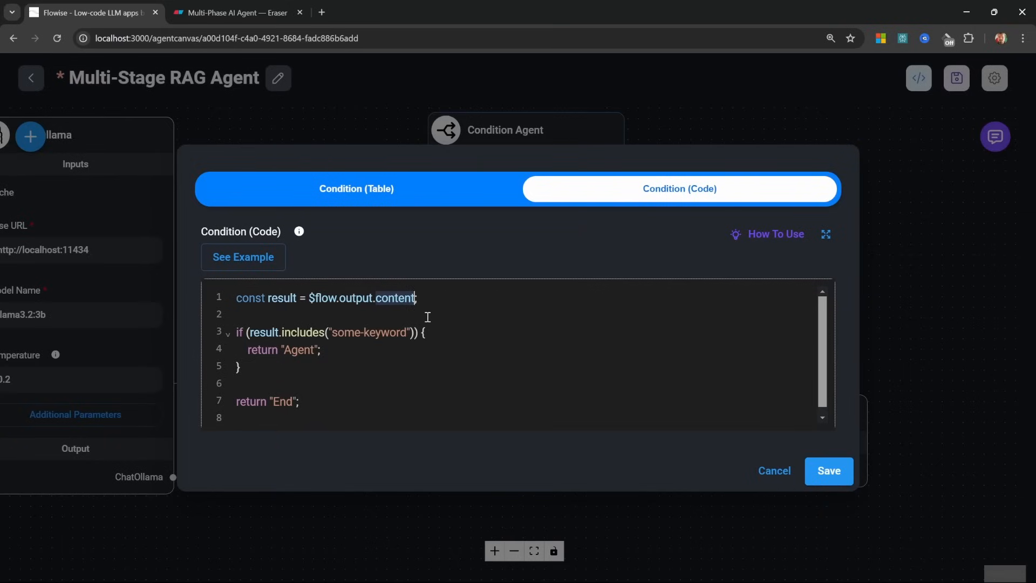
pyautogui.press('End')
pyautogui.click(765, 466)
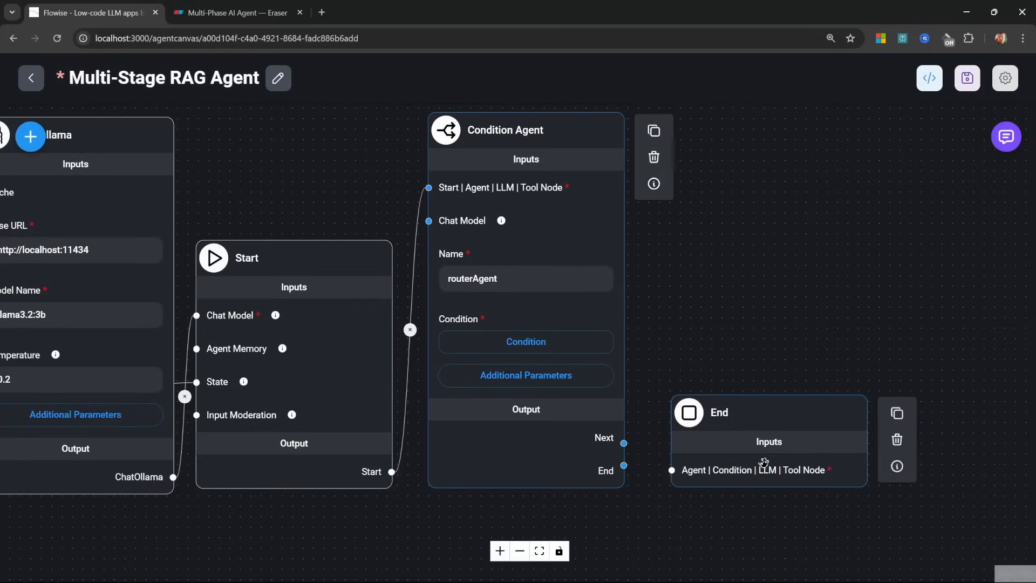
# Copy the datasource key from routerAgent's JSON Structured Output and replace content with it in the condition code, giving $flow.output.datasource
pyautogui.click(519, 377)
pyautogui.scroll(-3, 389, 294)
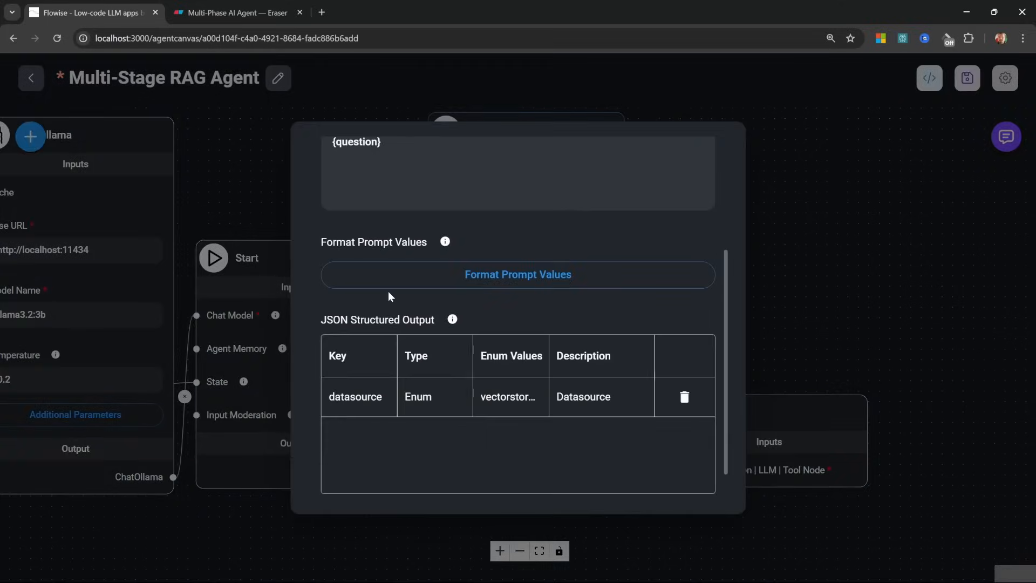
pyautogui.doubleClick(362, 396)
pyautogui.doubleClick(362, 396)
pyautogui.hotkey('ctrl', 'c')
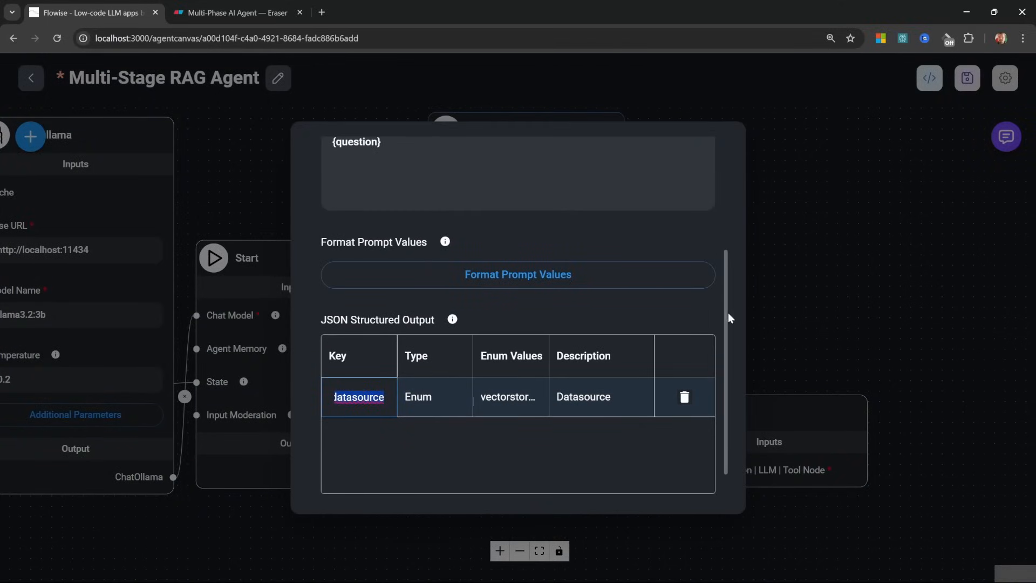
pyautogui.click(867, 258)
pyautogui.click(561, 340)
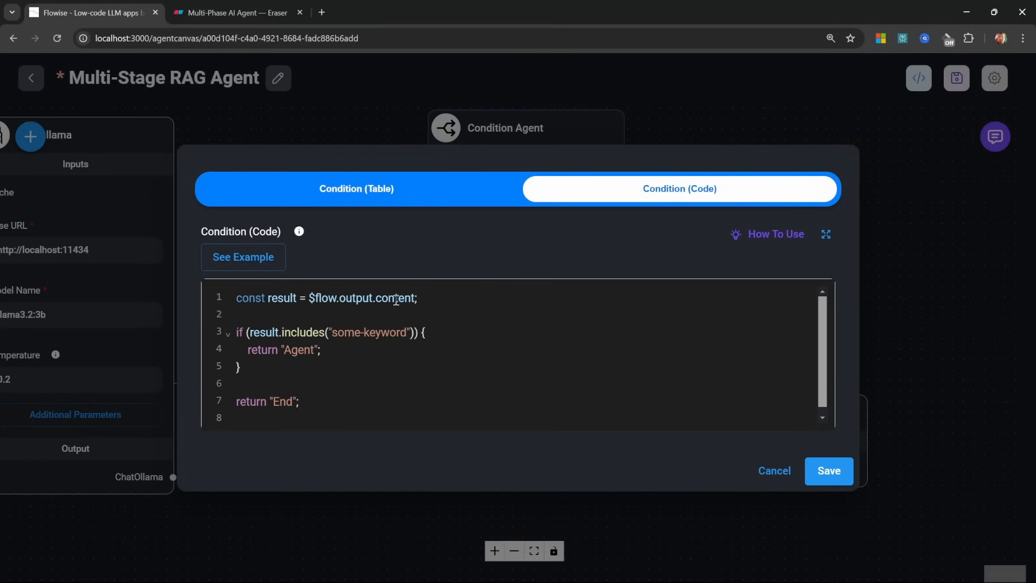
pyautogui.doubleClick(396, 300)
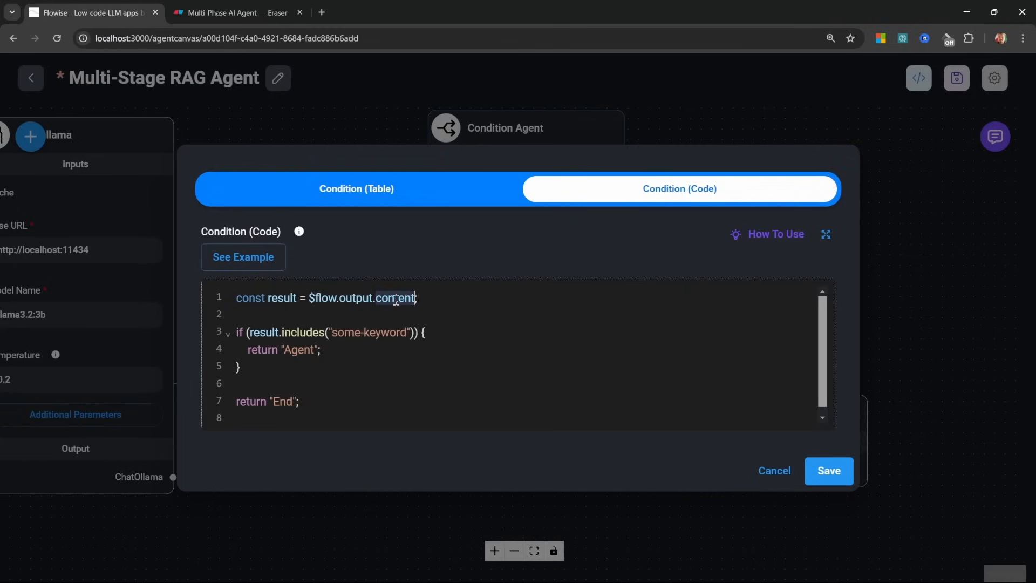
pyautogui.hotkey('ctrl', 'v')
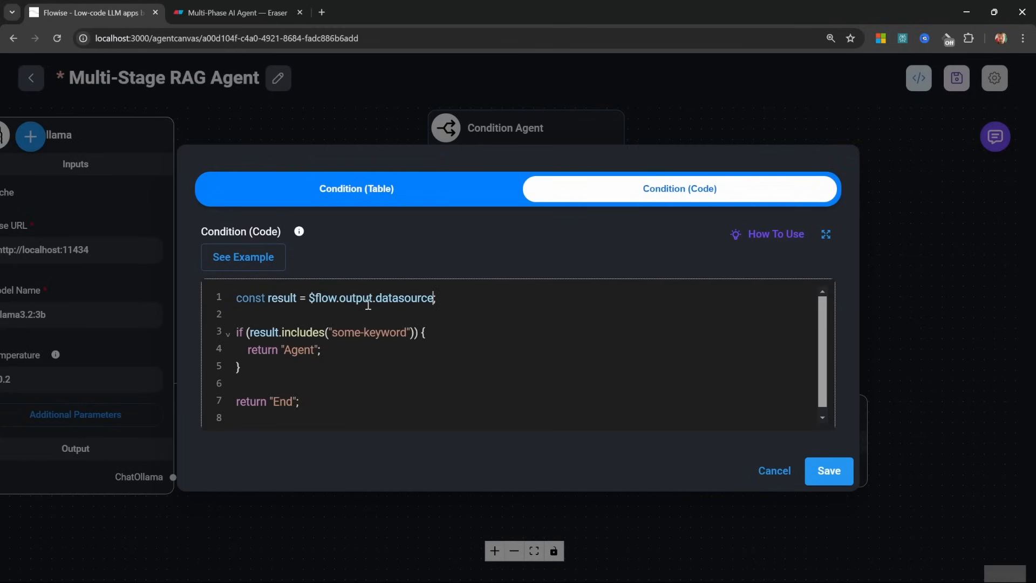
pyautogui.moveTo(376, 298); pyautogui.dragTo(434, 296)
# Set both the keyword checked by the first if block and its return value to "vectorstore"
pyautogui.click(333, 332)
pyautogui.moveTo(332, 333); pyautogui.dragTo(407, 332)
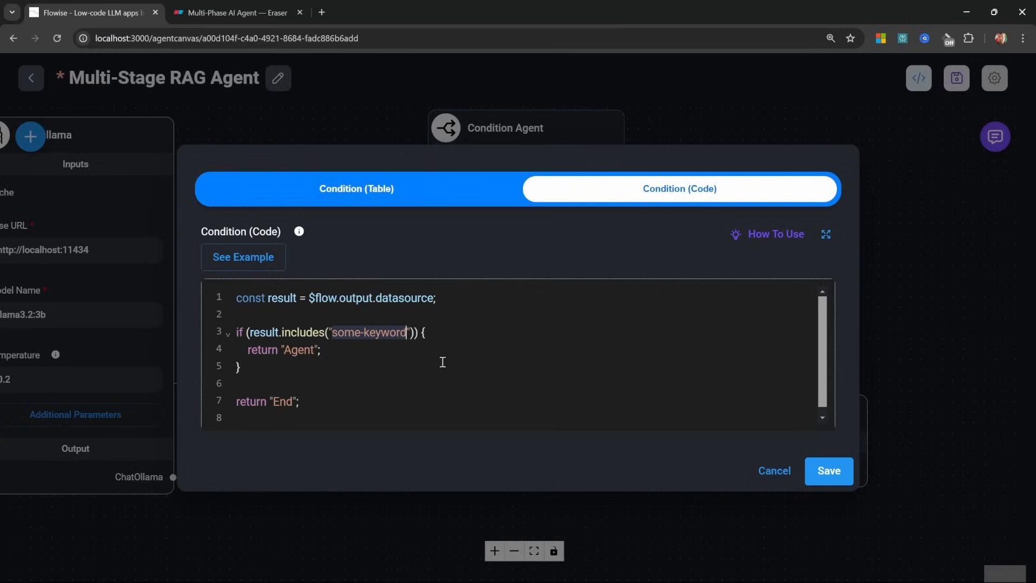
pyautogui.press('BackSpace')
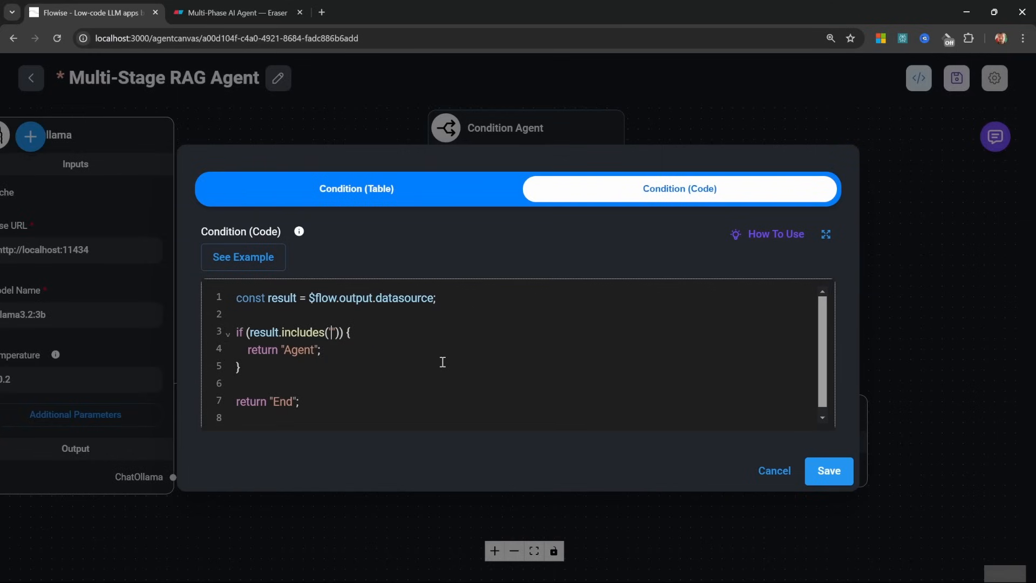
pyautogui.write('vectorstore')
pyautogui.doubleClick(373, 334)
pyautogui.hotkey('ctrl', 'c')
pyautogui.doubleClick(298, 350)
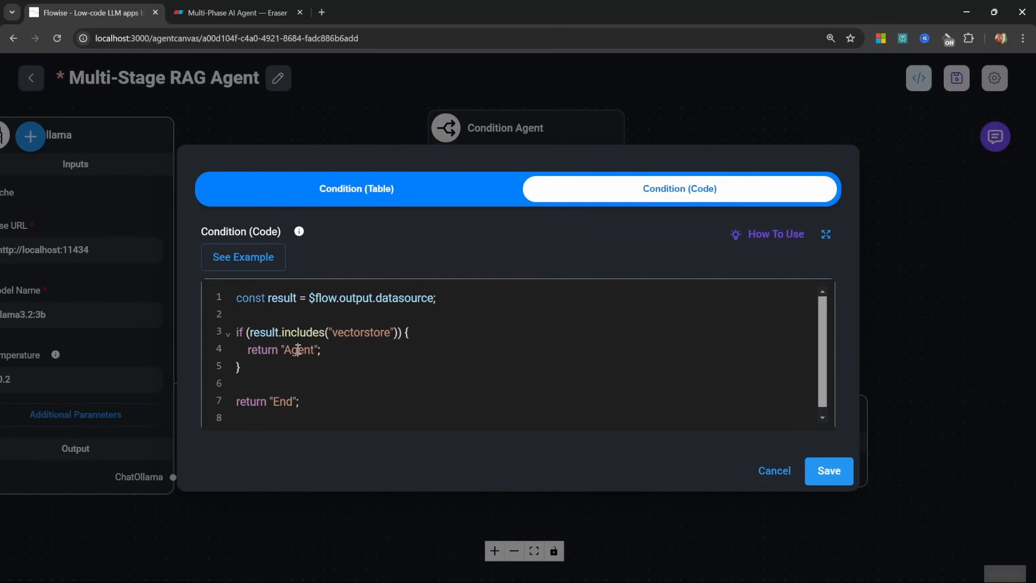
pyautogui.hotkey('ctrl', 'v')
# Duplicate the vectorstore if block below the original and set the copy's keyword and return value to "websearch"
pyautogui.moveTo(309, 364); pyautogui.dragTo(233, 336)
pyautogui.hotkey('ctrl', 'c')
pyautogui.click(319, 386)
pyautogui.press('Return')
pyautogui.hotkey('ctrl', 'v')
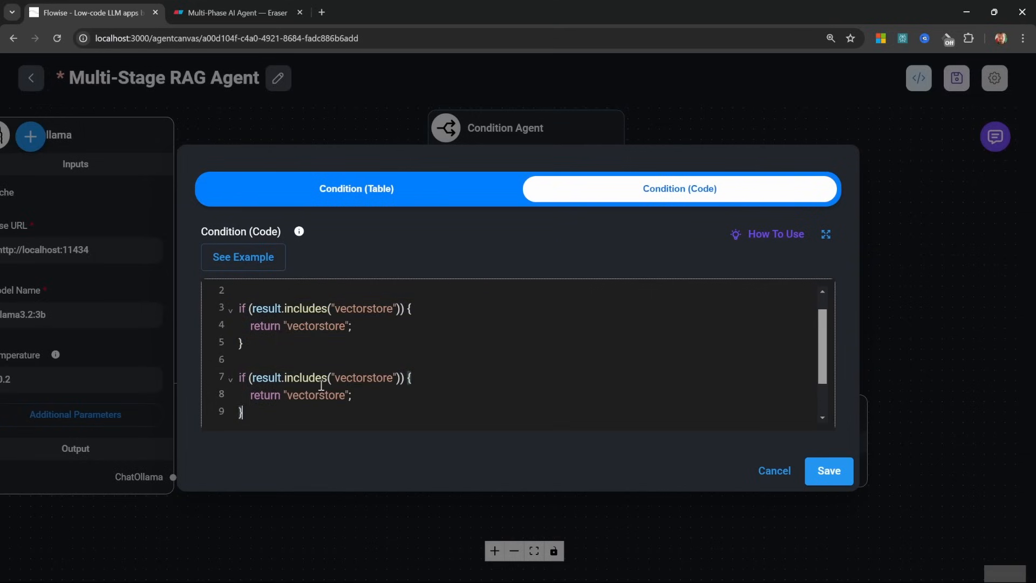
pyautogui.doubleClick(345, 381)
pyautogui.scroll(-2, 439, 379)
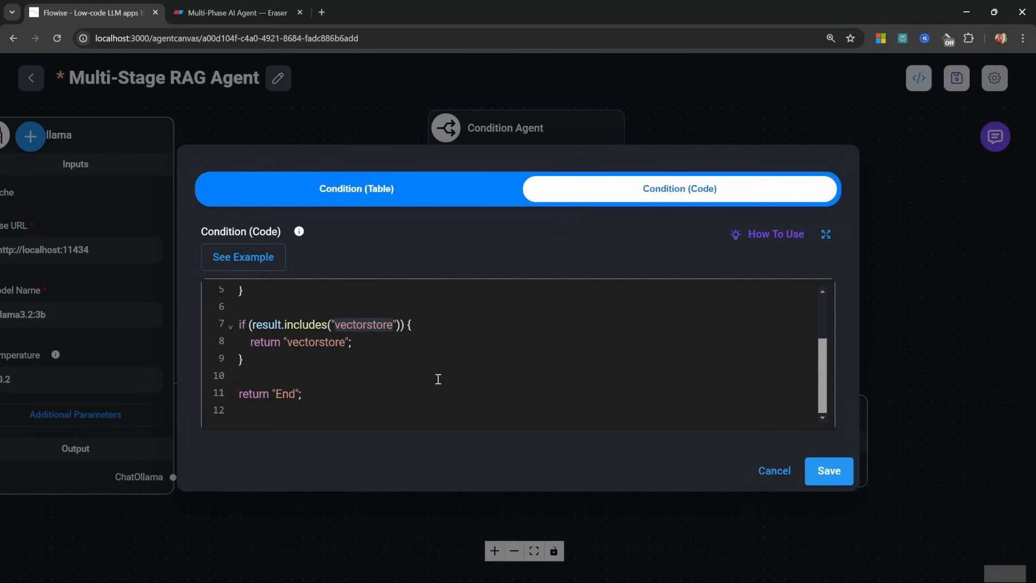
pyautogui.write('websearch')
pyautogui.doubleClick(324, 341)
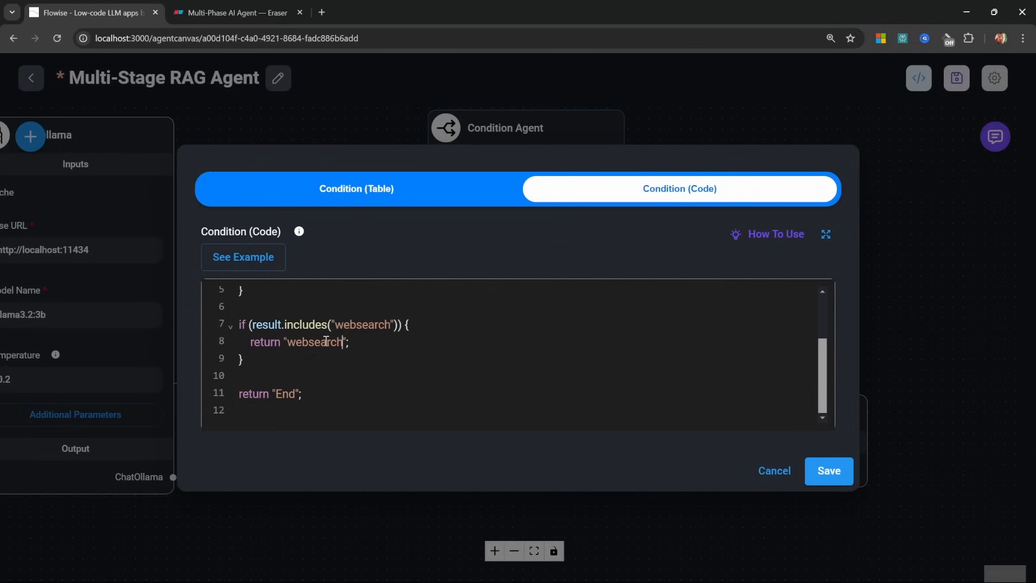
pyautogui.write('websearch')
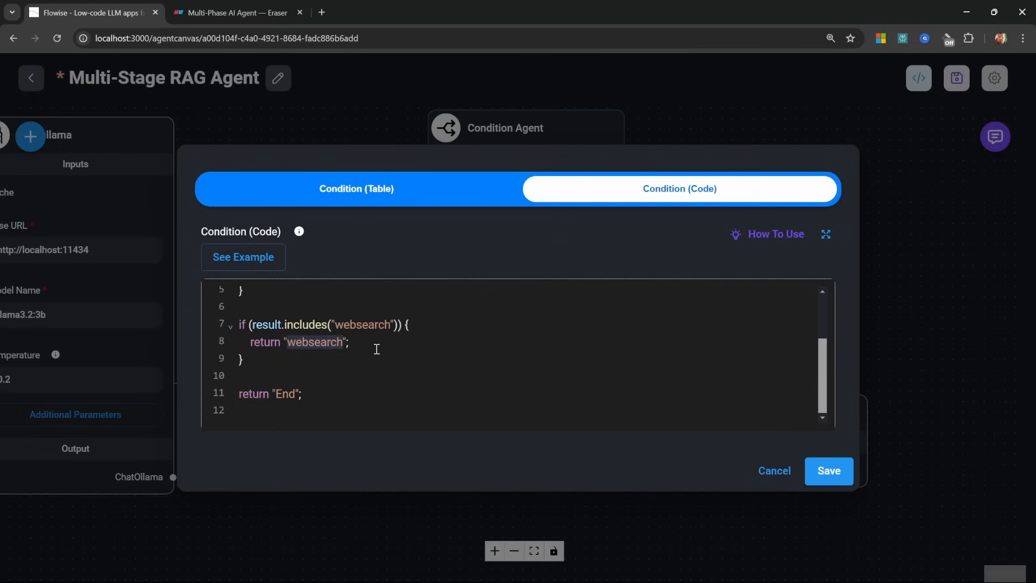
# Delete the final return "End" line from the condition code and save the condition
pyautogui.moveTo(353, 393); pyautogui.dragTo(229, 396)
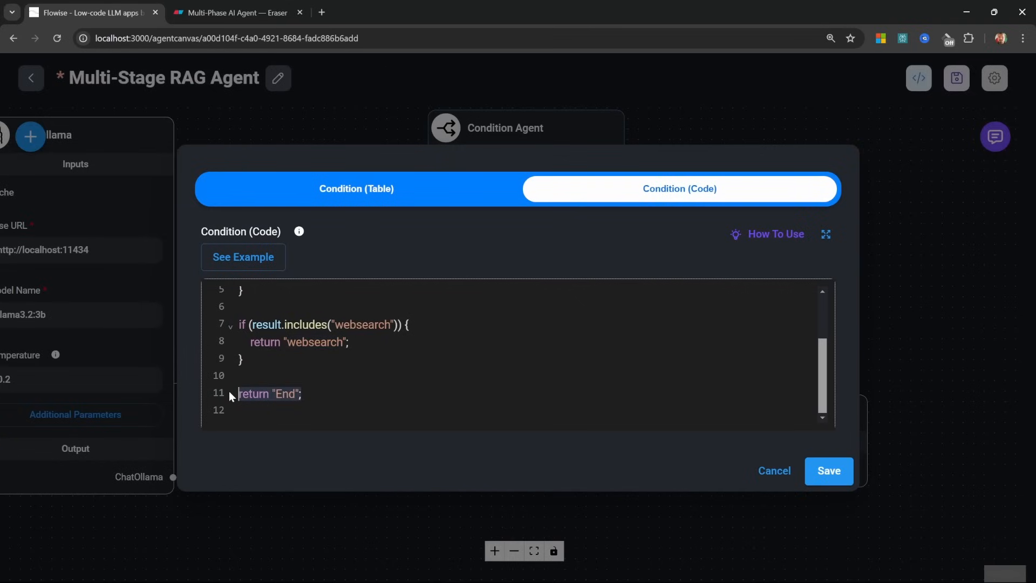
pyautogui.press('BackSpace')
pyautogui.press('BackSpace')
pyautogui.press('BackSpace')
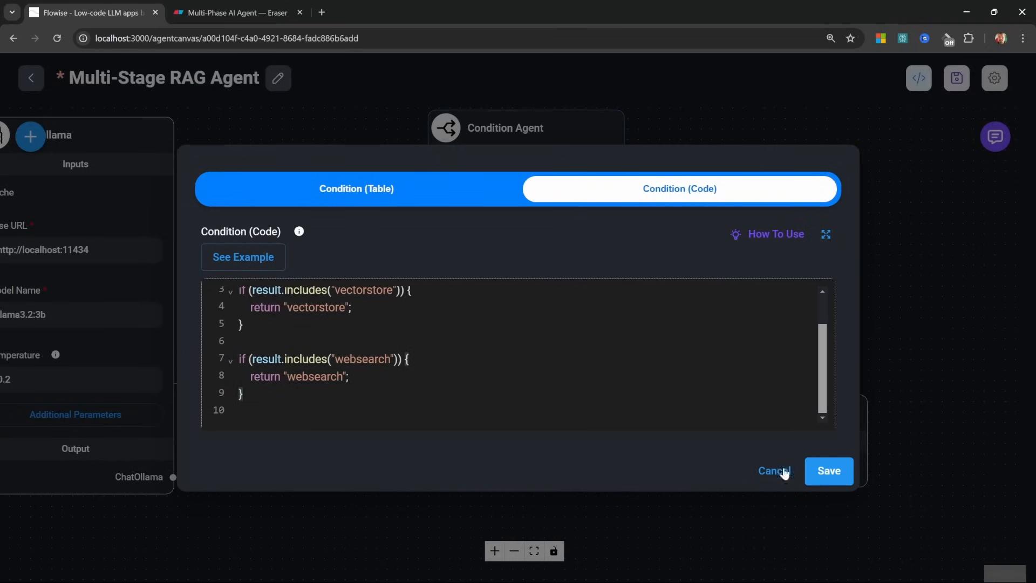
pyautogui.click(829, 471)
# Move the End node farther from the Condition Agent and add an LLM Node named vectorStoreLLM between them
pyautogui.scroll(2, 560, 412)
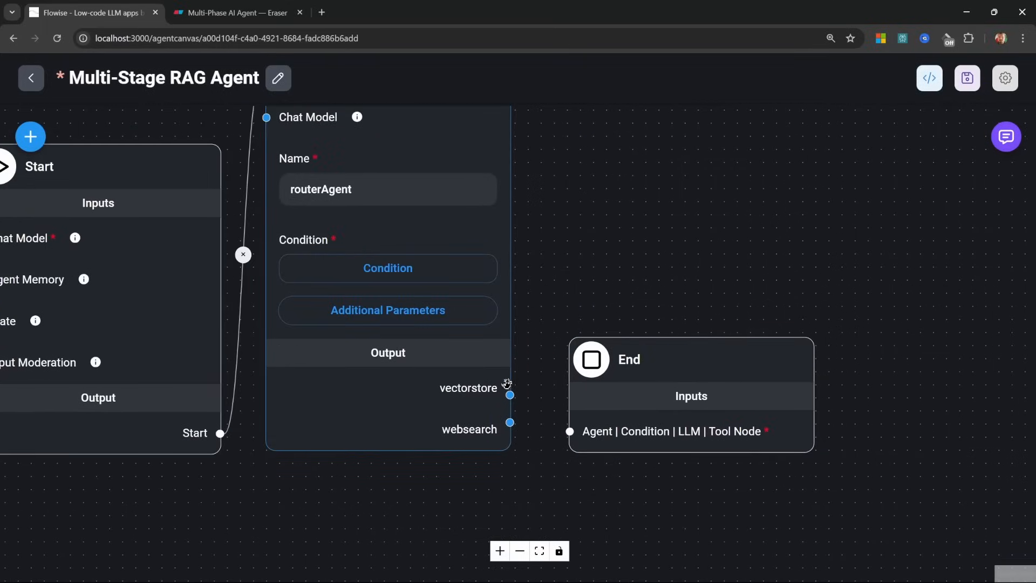
pyautogui.moveTo(506, 391)
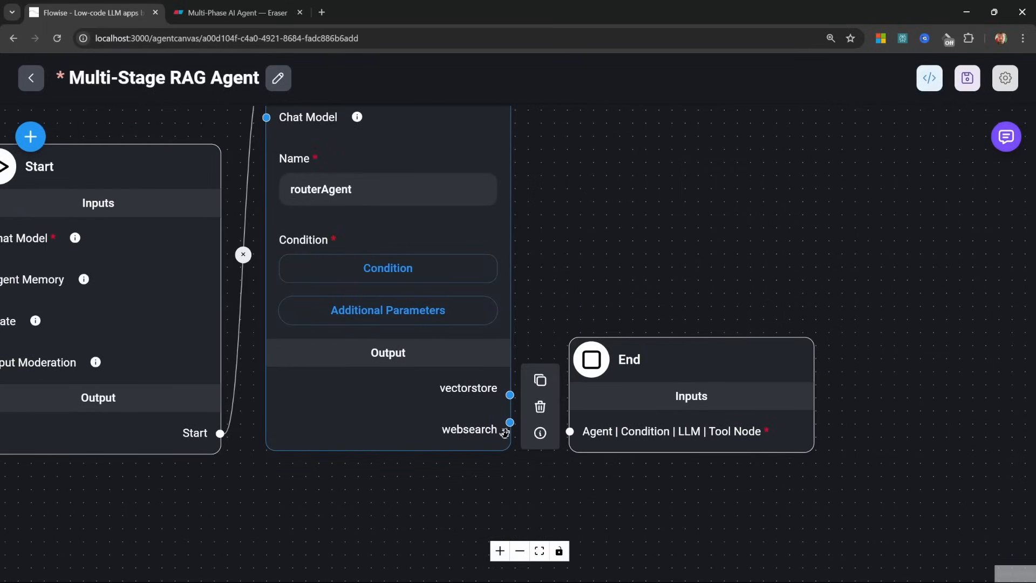
pyautogui.moveTo(634, 455); pyautogui.dragTo(857, 455)
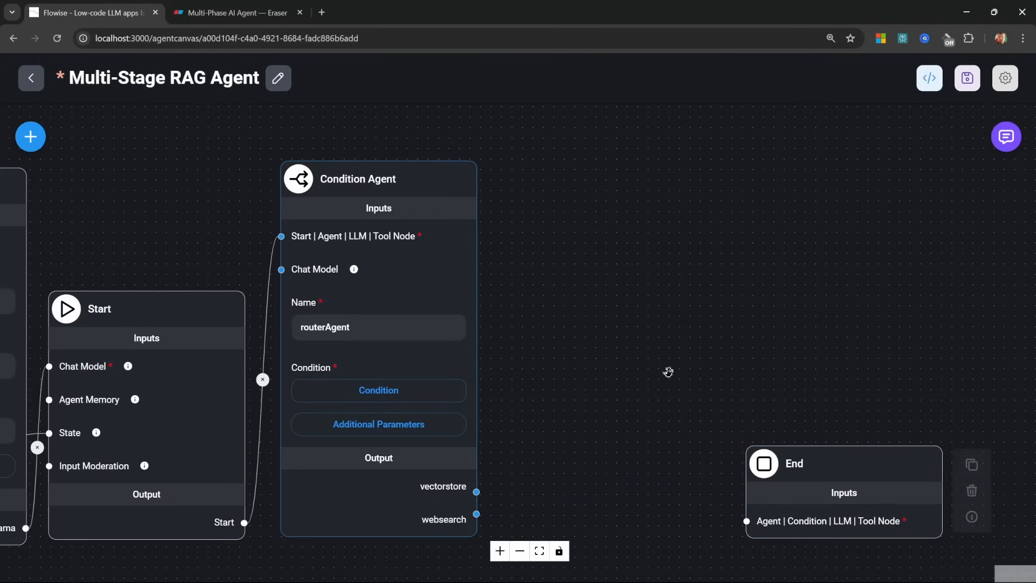
pyautogui.click(31, 137)
pyautogui.scroll(-10, 182, 393)
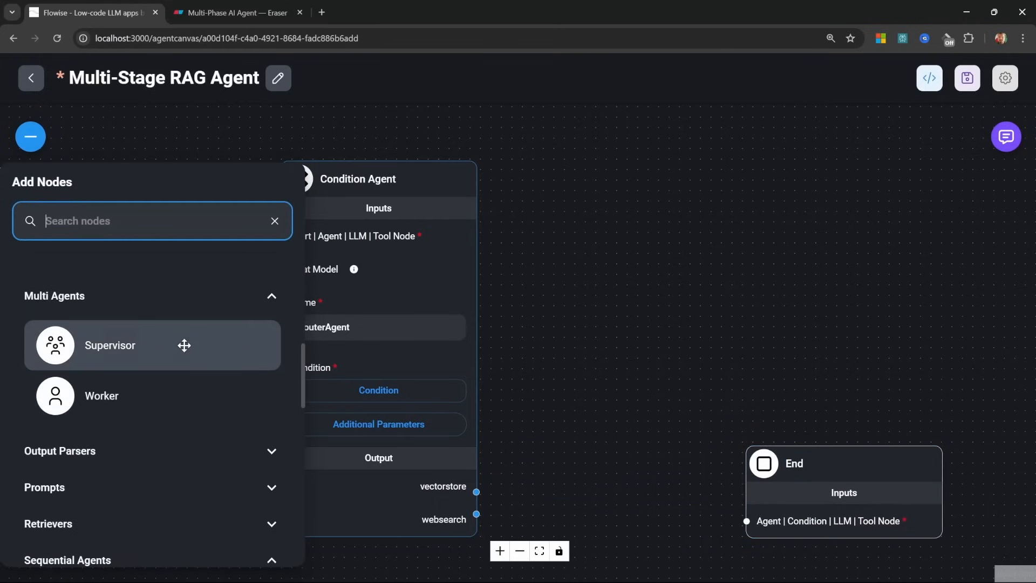
pyautogui.moveTo(86, 477); pyautogui.dragTo(650, 446)
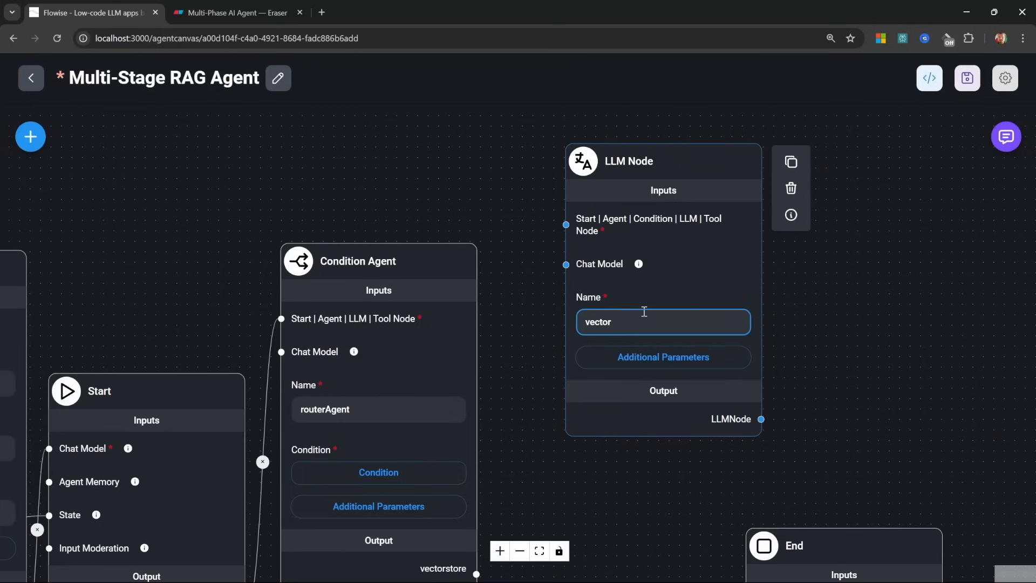
pyautogui.write('LLM')
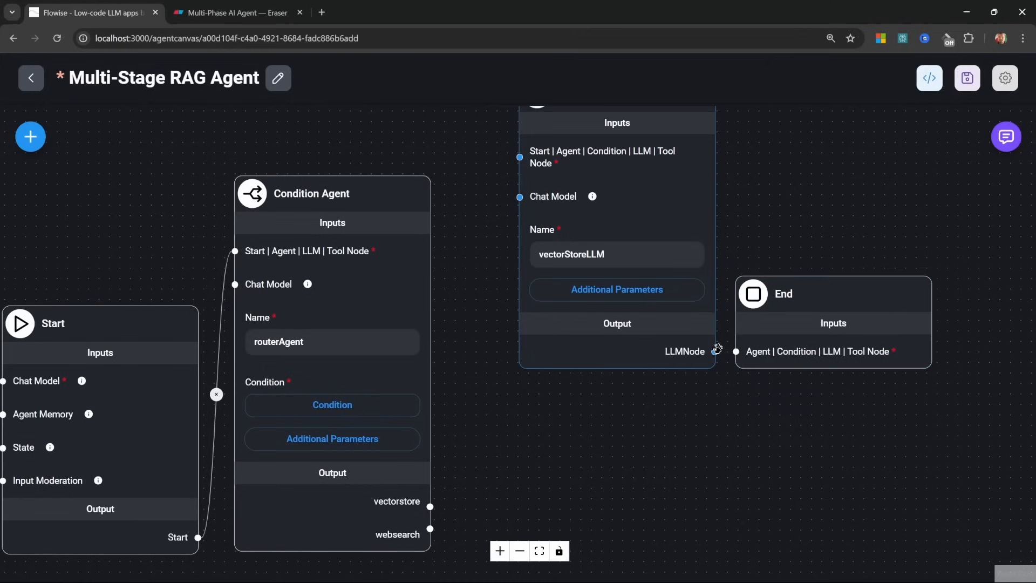
# Connect vectorStoreLLM's output to the End node and the Condition Agent's vectorstore output to vectorStoreLLM's input
pyautogui.moveTo(742, 351); pyautogui.dragTo(742, 350)
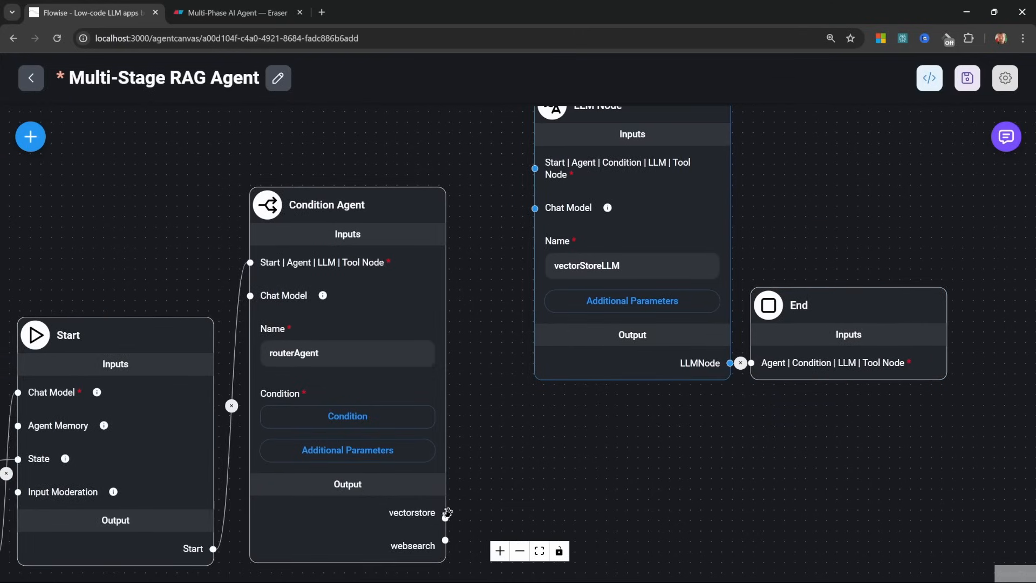
pyautogui.click(430, 506)
pyautogui.moveTo(447, 519); pyautogui.dragTo(547, 224)
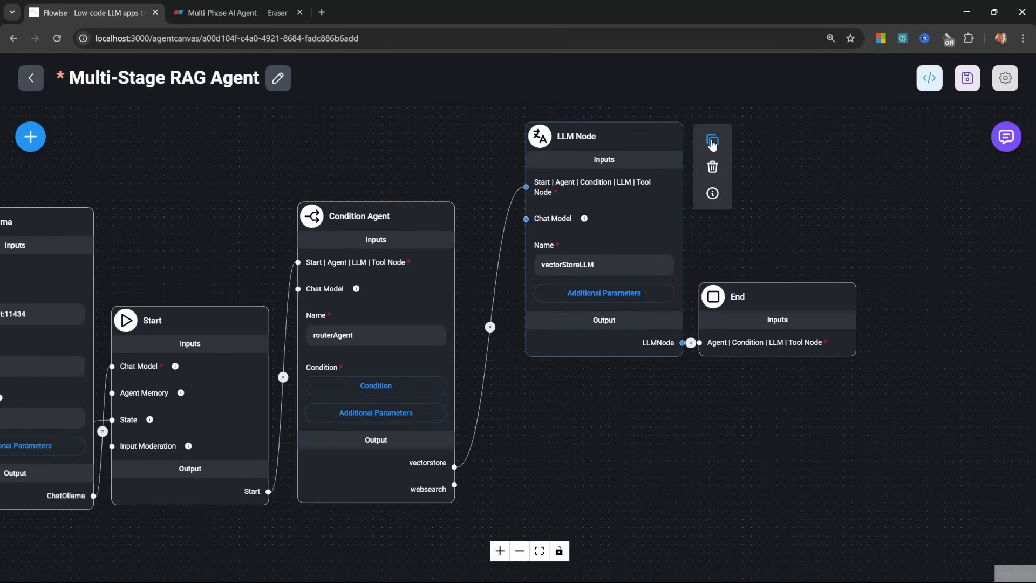
# Duplicate the LLM Node and the End node, placing each copy below its original
pyautogui.click(710, 142)
pyautogui.moveTo(734, 165); pyautogui.dragTo(567, 424)
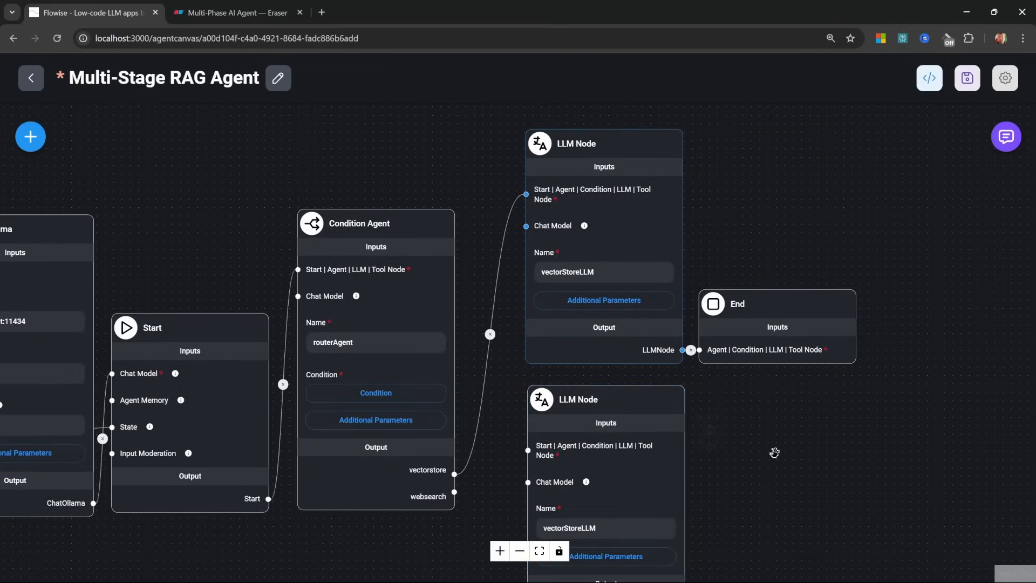
pyautogui.moveTo(772, 453); pyautogui.dragTo(745, 344)
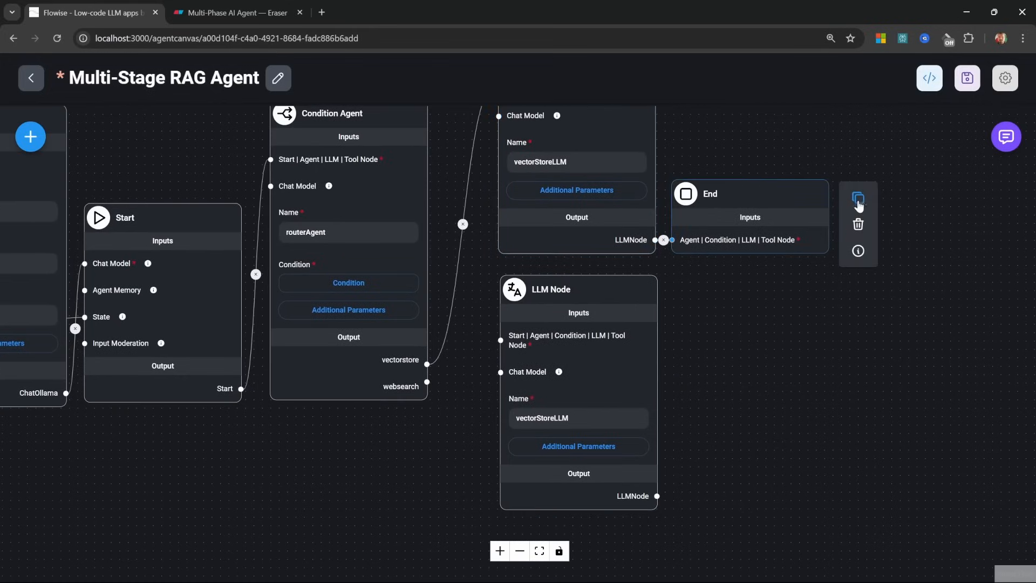
pyautogui.click(858, 198)
pyautogui.moveTo(890, 223); pyautogui.dragTo(674, 499)
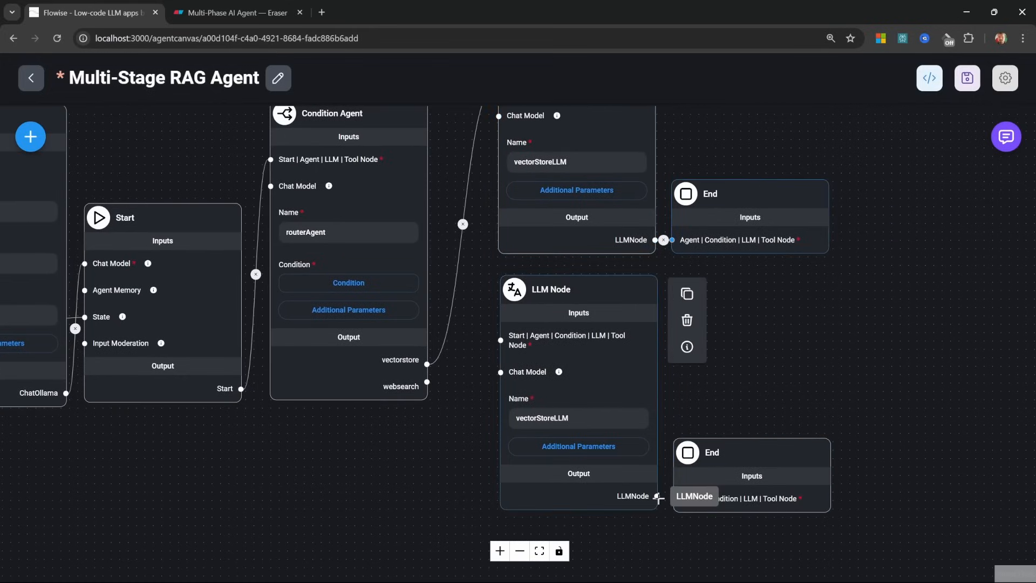
# Wire the Condition Agent's websearch output through the copied LLM Node to the second End node, and rename the copy webSearchLLM
pyautogui.scroll(2, 521, 407)
pyautogui.moveTo(403, 376); pyautogui.dragTo(495, 323)
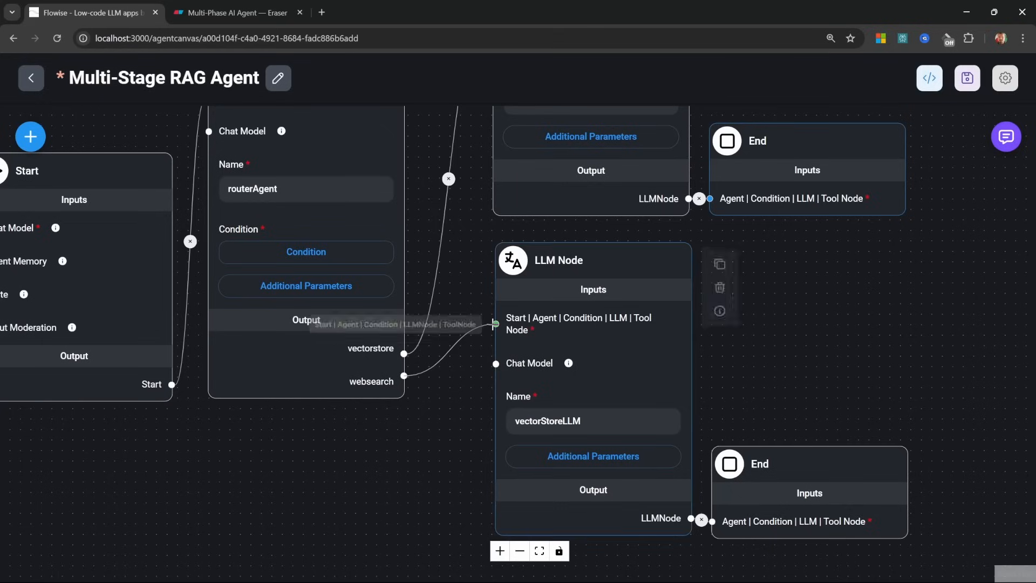
pyautogui.doubleClick(536, 421)
pyautogui.write('we')
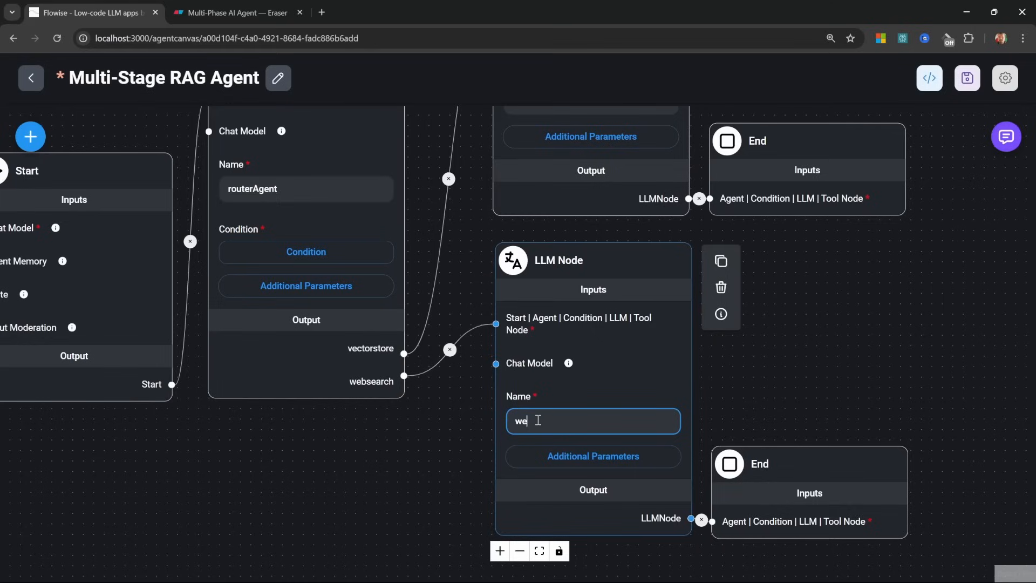
pyautogui.write('bSearchLLM')
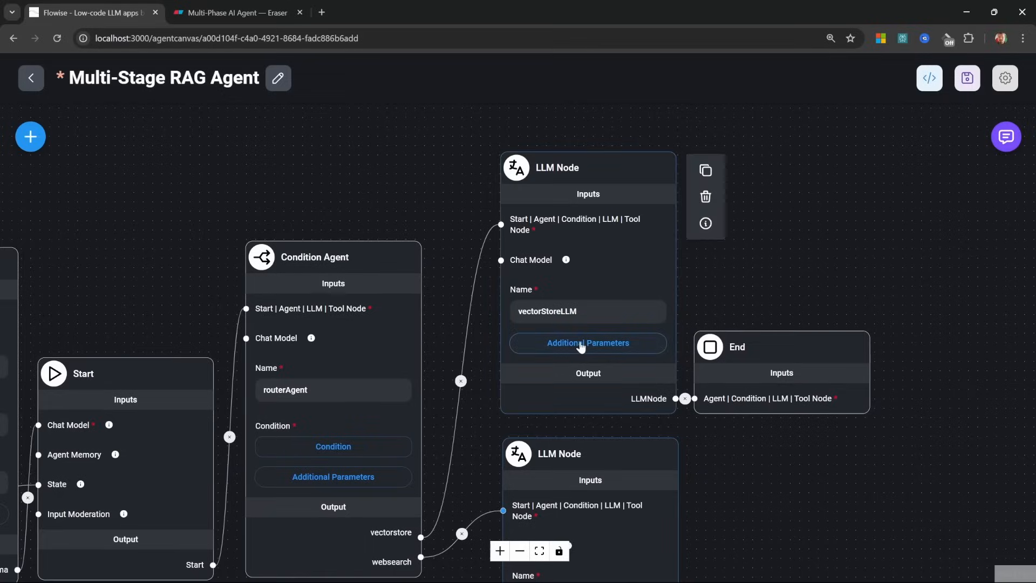
# Set vectorStoreLLM's Human Prompt to Respond with "Vector Store Route" and copy the prompt text
pyautogui.click(580, 346)
pyautogui.click(515, 350)
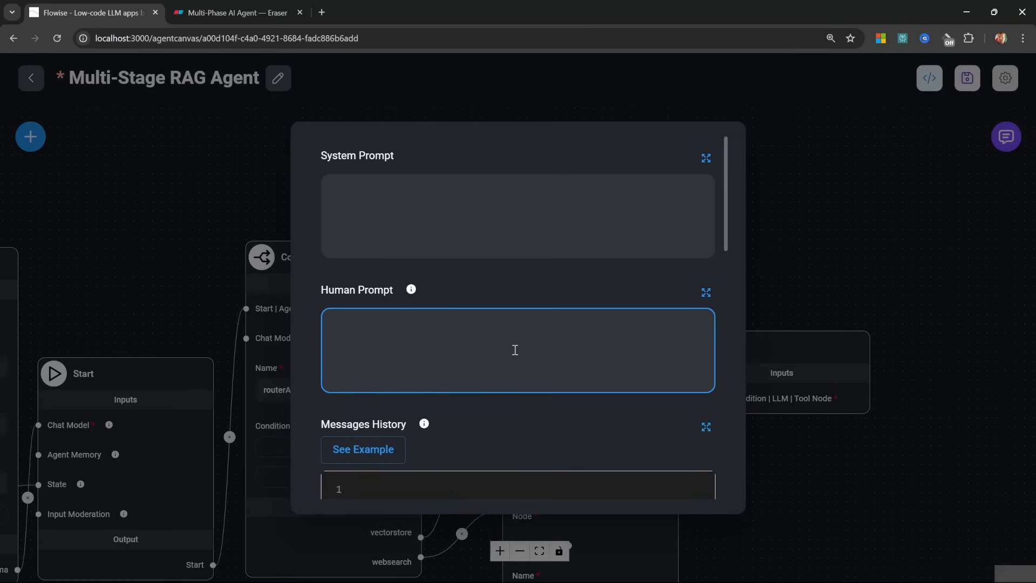
pyautogui.write('Respond with "Vector Store Route"')
pyautogui.hotkey('ctrl', 'a')
pyautogui.hotkey('ctrl', 'c')
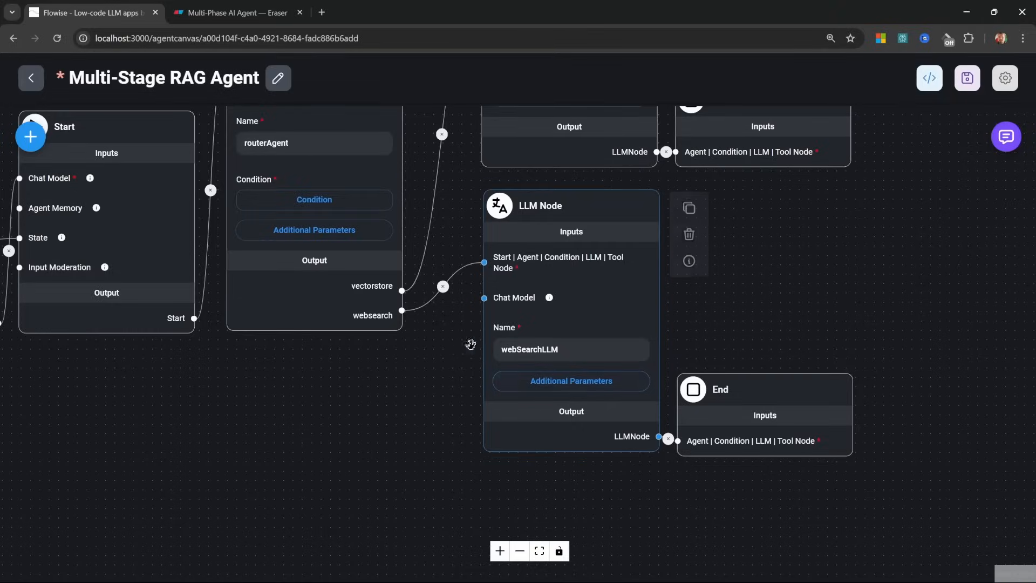
# Set webSearchLLM's Human Prompt to Respond with "Web Search Route" and save the agent
pyautogui.click(572, 384)
pyautogui.click(491, 347)
pyautogui.hotkey('ctrl', 'v')
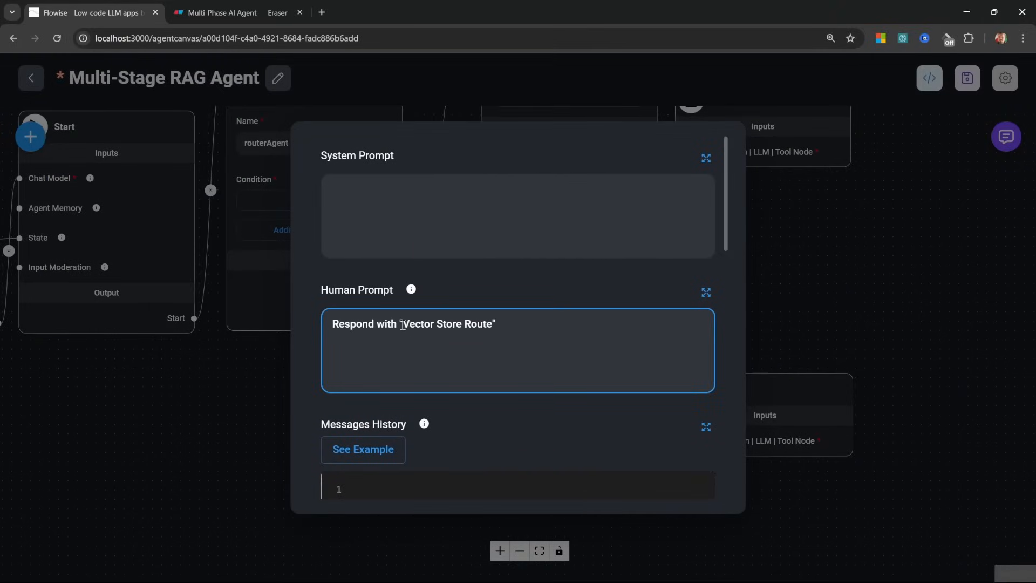
pyautogui.moveTo(448, 326); pyautogui.dragTo(463, 327)
pyautogui.write('Web Search')
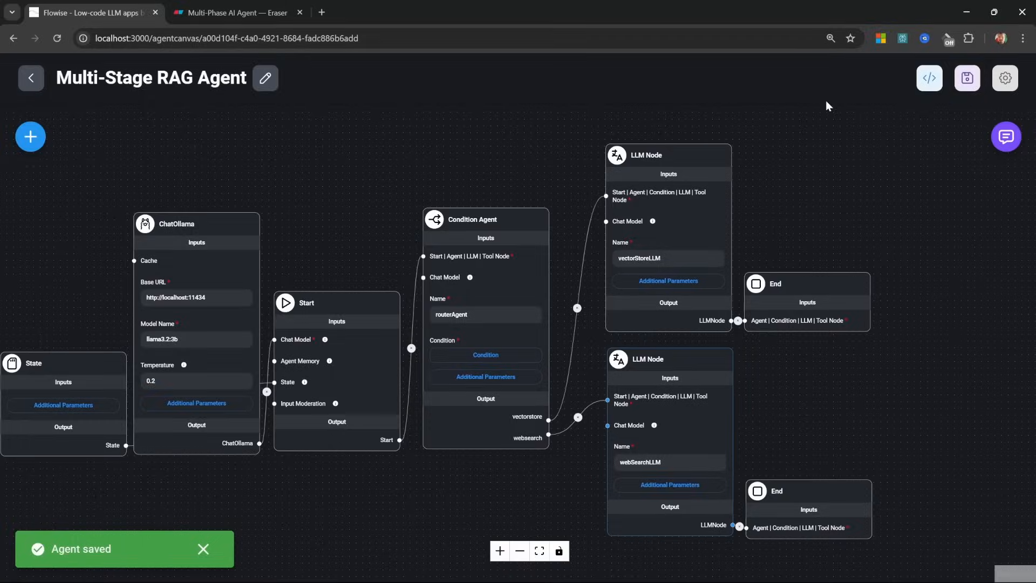
# Open the expanded chat and test the routing with the question "What is a react agent?"
pyautogui.click(1018, 140)
pyautogui.click(916, 136)
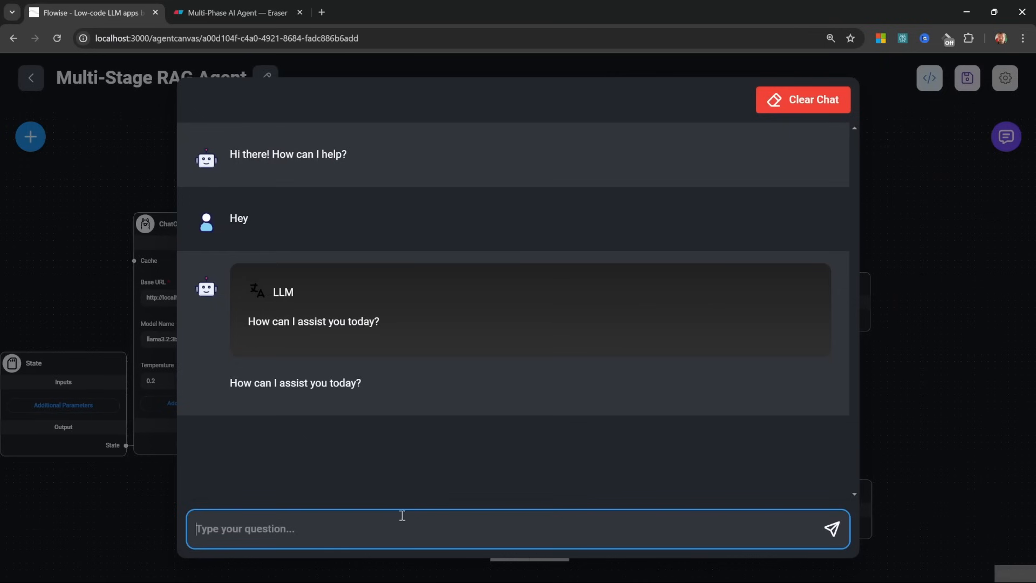
pyautogui.write('What is')
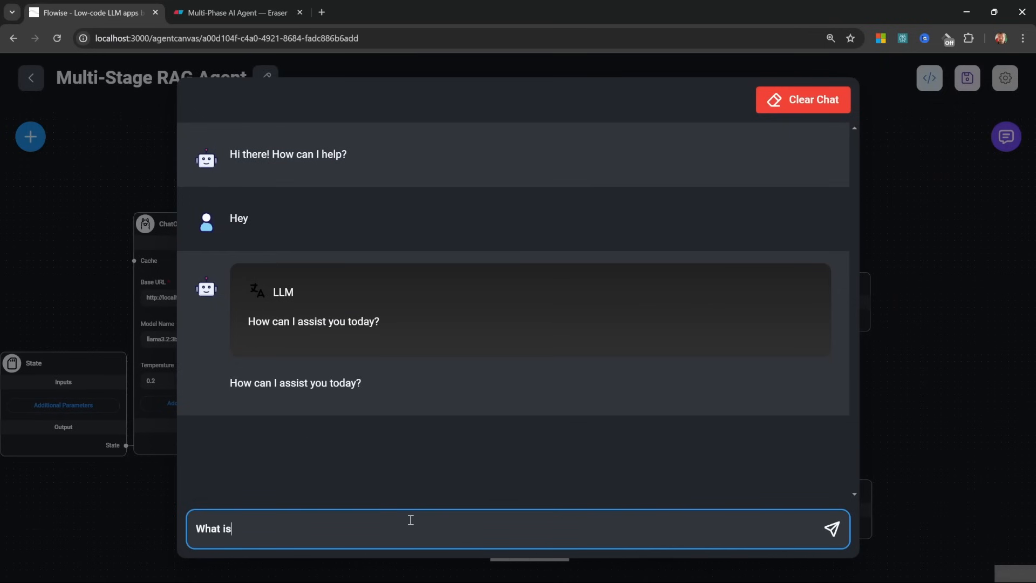
pyautogui.write(' a react agent?')
pyautogui.press('Return')
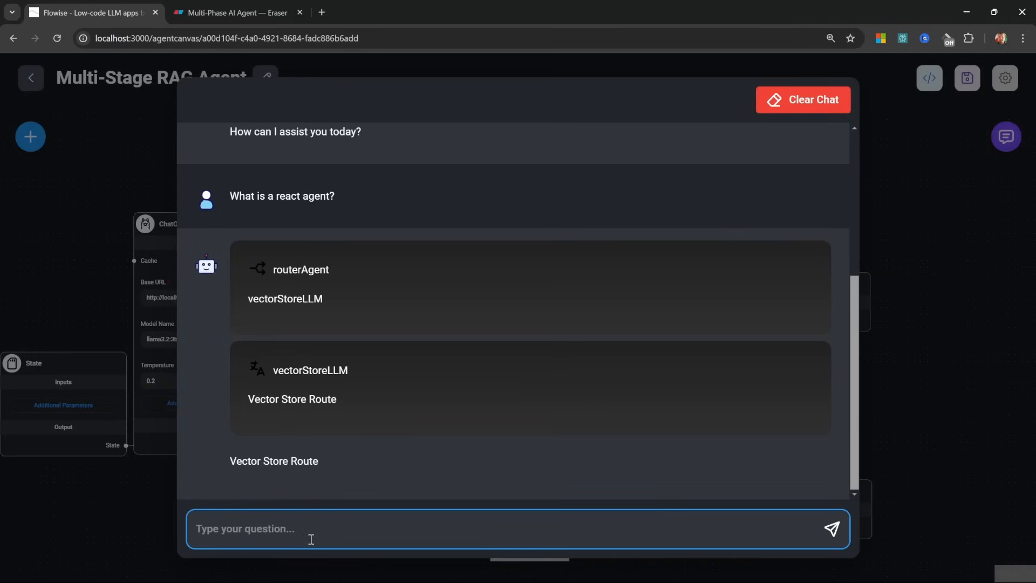
# Ask the agent "What is the current weather in New York?" to test the web search route
pyautogui.write('What is t')
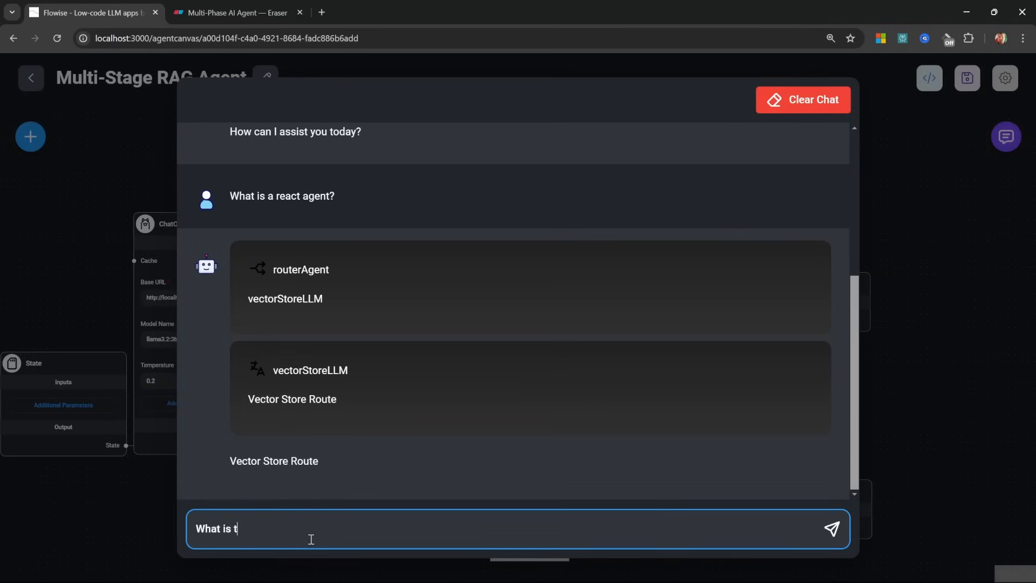
pyautogui.write('he current weather in New York?')
pyautogui.press('Return')
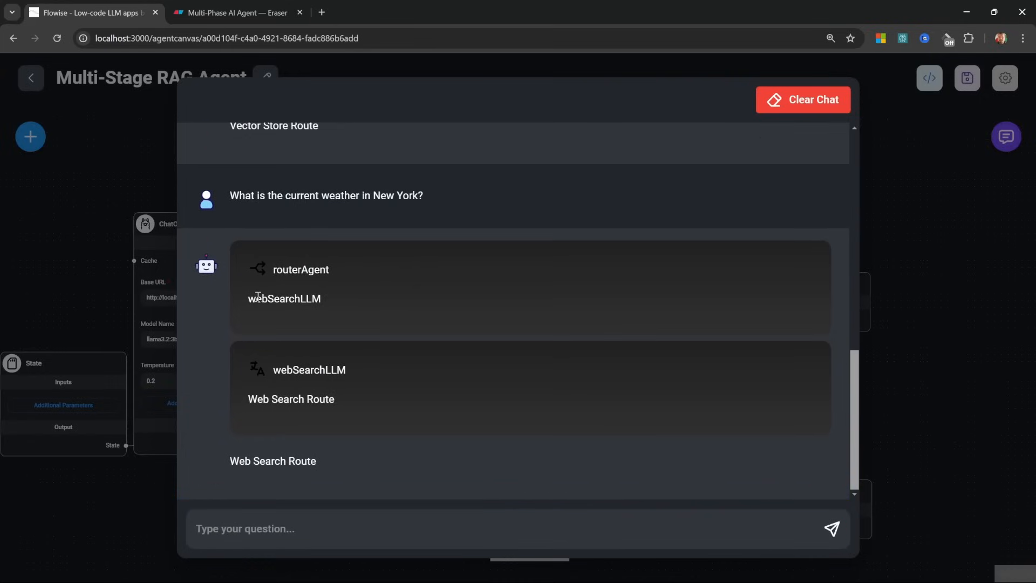
# Switch to the Multi-Phase AI Agent diagram in Eraser, examine the router's KB and WEB branches, and return to Flowise
pyautogui.hotkey('ctrl', 'Tab')
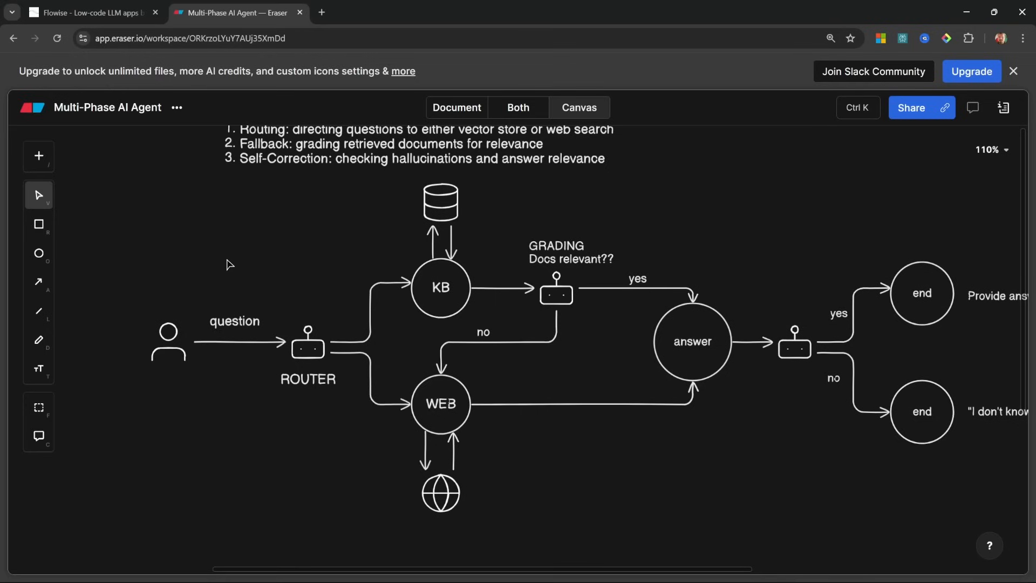
pyautogui.moveTo(226, 258); pyautogui.dragTo(397, 433)
pyautogui.moveTo(384, 173); pyautogui.dragTo(491, 320)
pyautogui.click(491, 375)
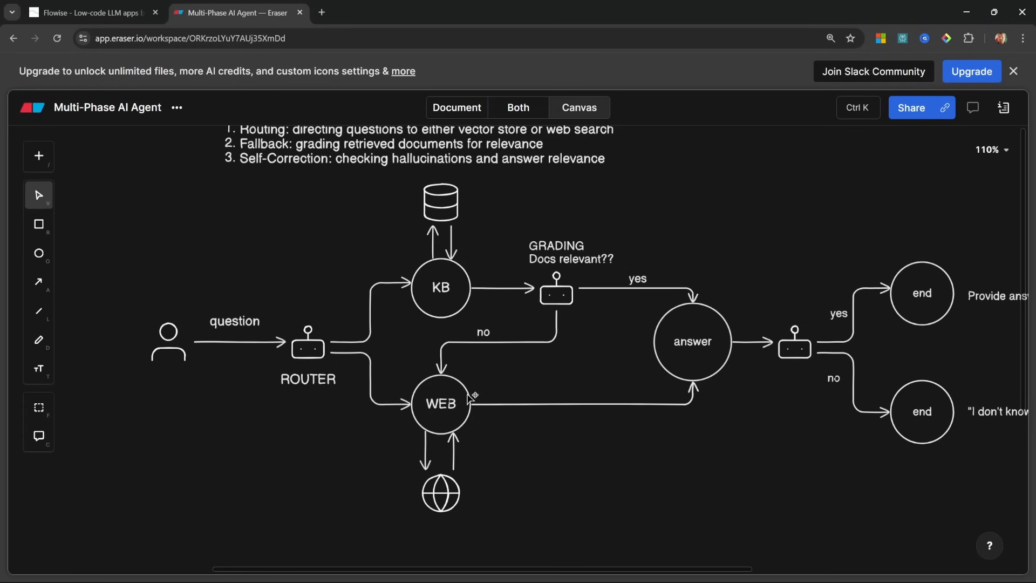
pyautogui.click(433, 414)
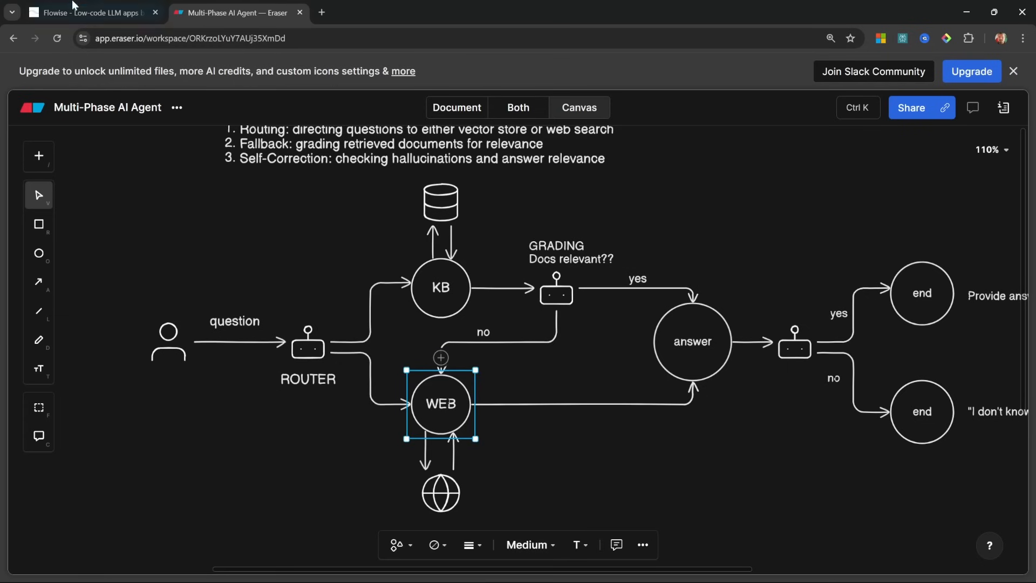
pyautogui.hotkey('ctrl', 'Tab')
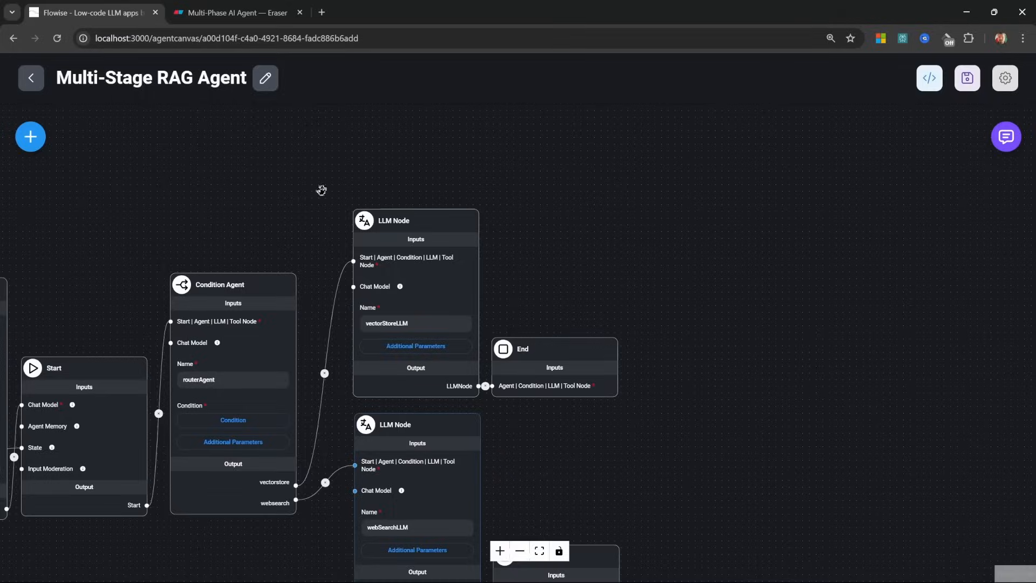
# Open the Local Agentic RAG document store and review its embeddings and vector store settings in the upsert configuration
pyautogui.click(32, 81)
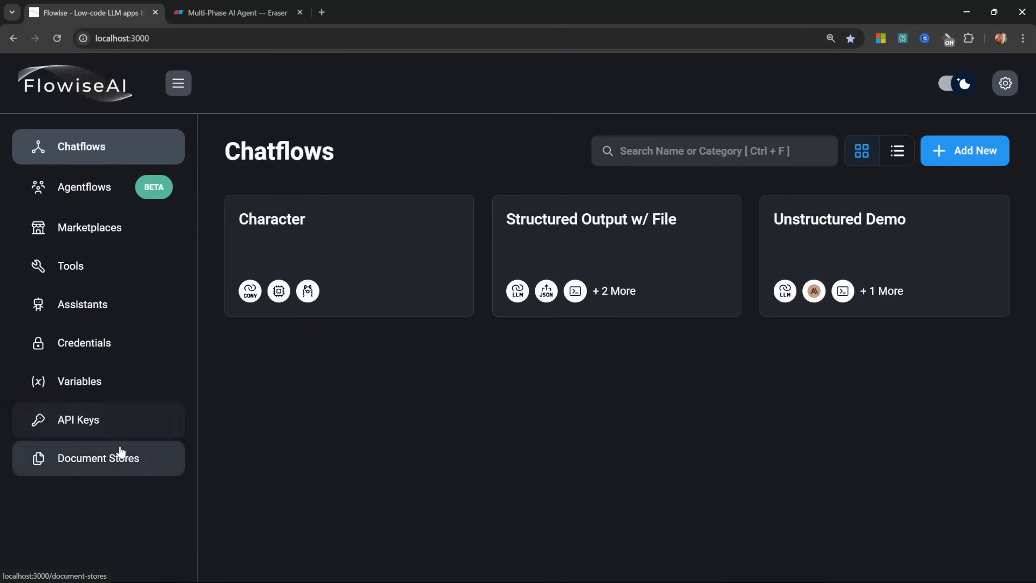
pyautogui.click(99, 472)
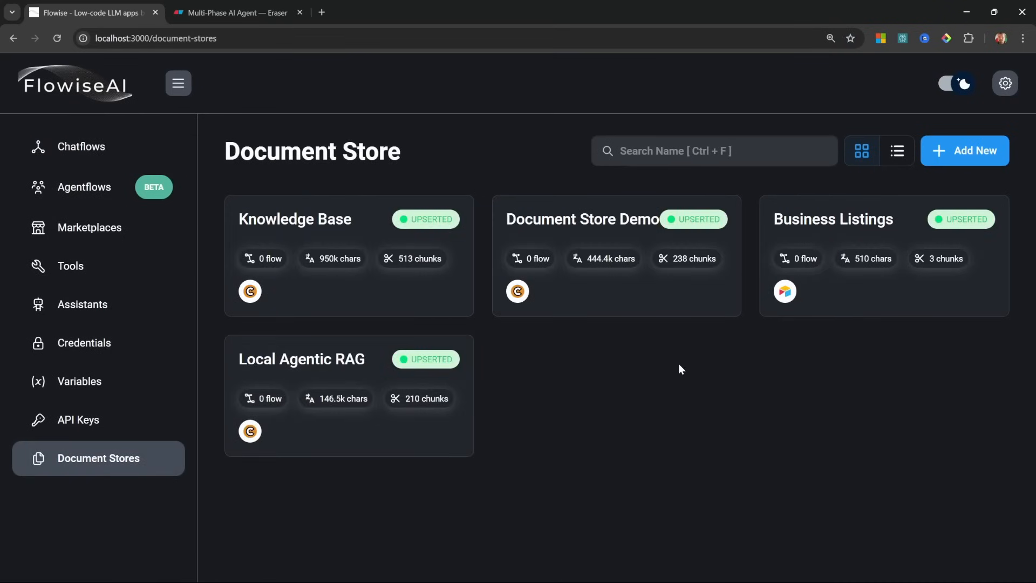
pyautogui.click(325, 362)
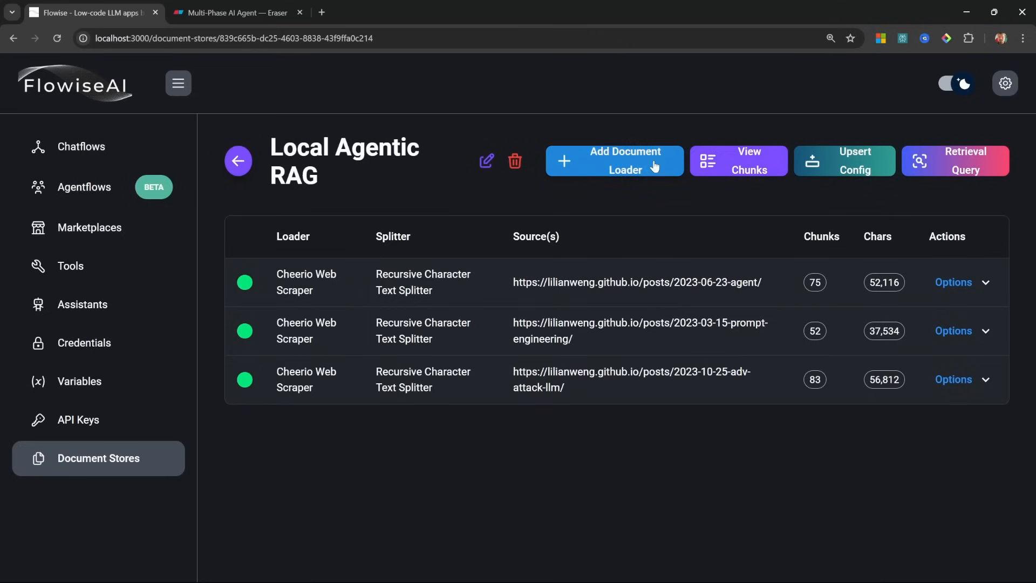
pyautogui.click(837, 180)
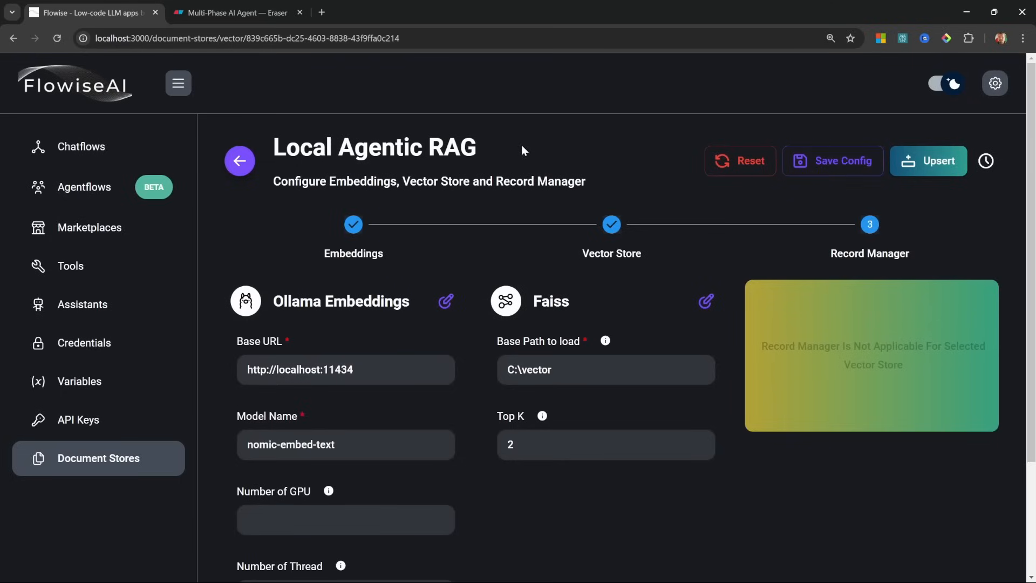
pyautogui.scroll(-2, 539, 310)
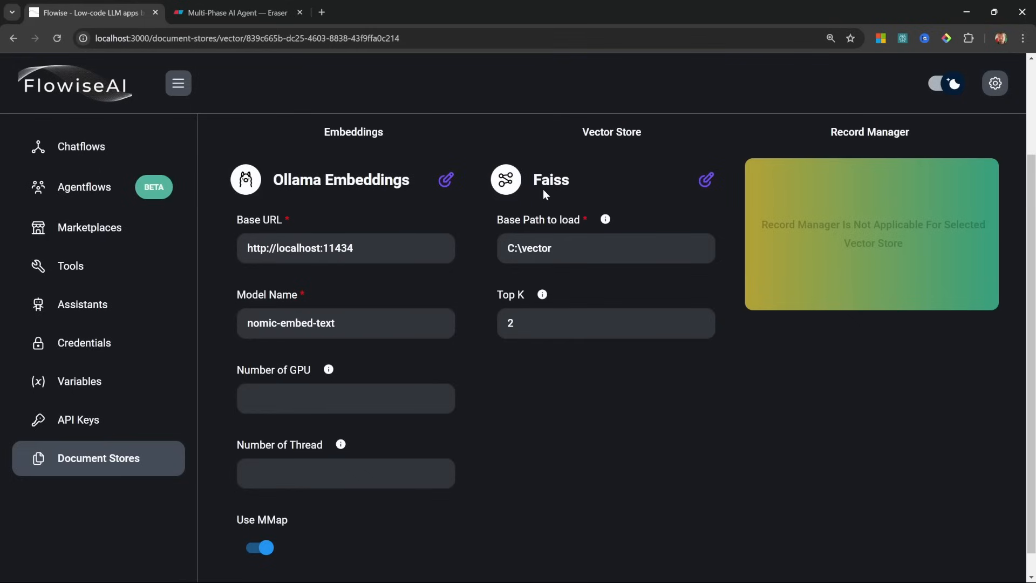
pyautogui.click(587, 249)
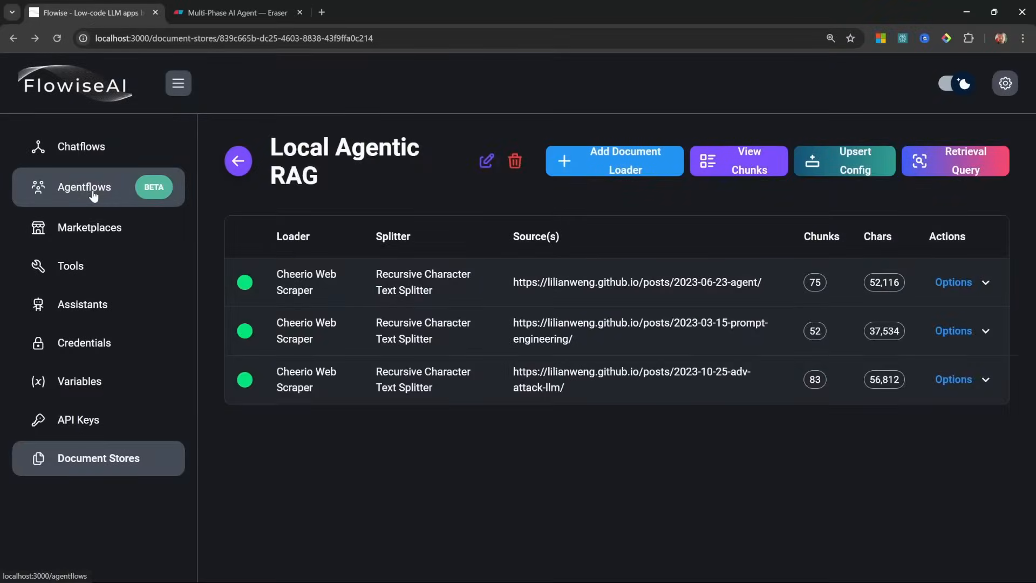
# Reopen the Multi-Stage RAG Agent, move the upper End node far away from vectorStoreLLM, and delete the connection between them
pyautogui.click(91, 194)
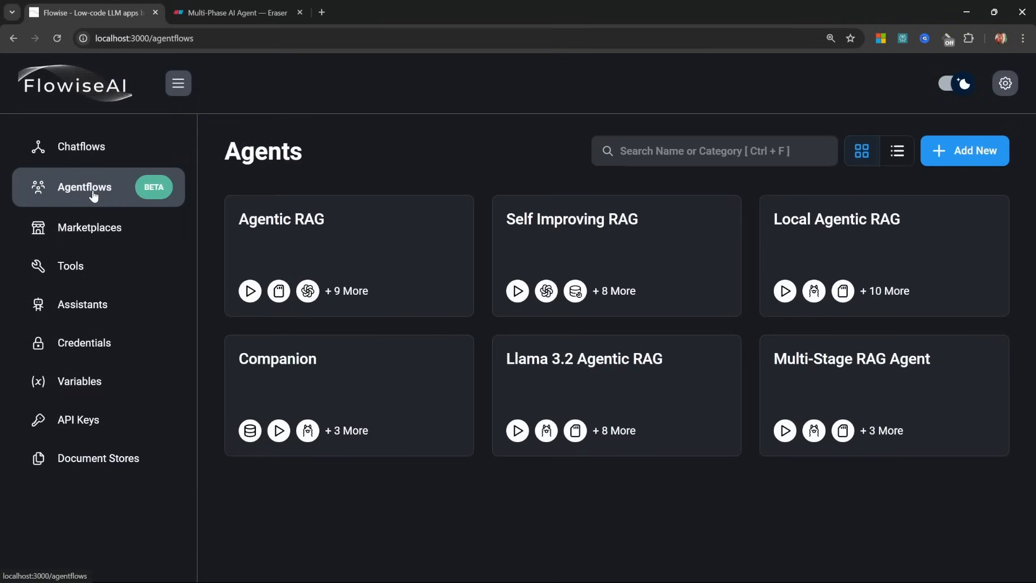
pyautogui.click(837, 388)
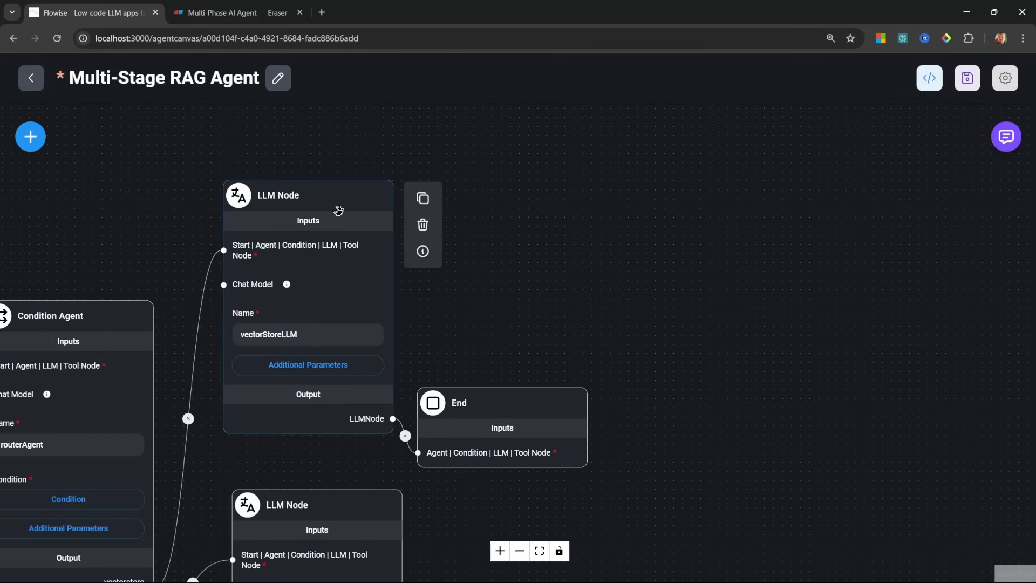
pyautogui.moveTo(463, 406); pyautogui.dragTo(825, 327)
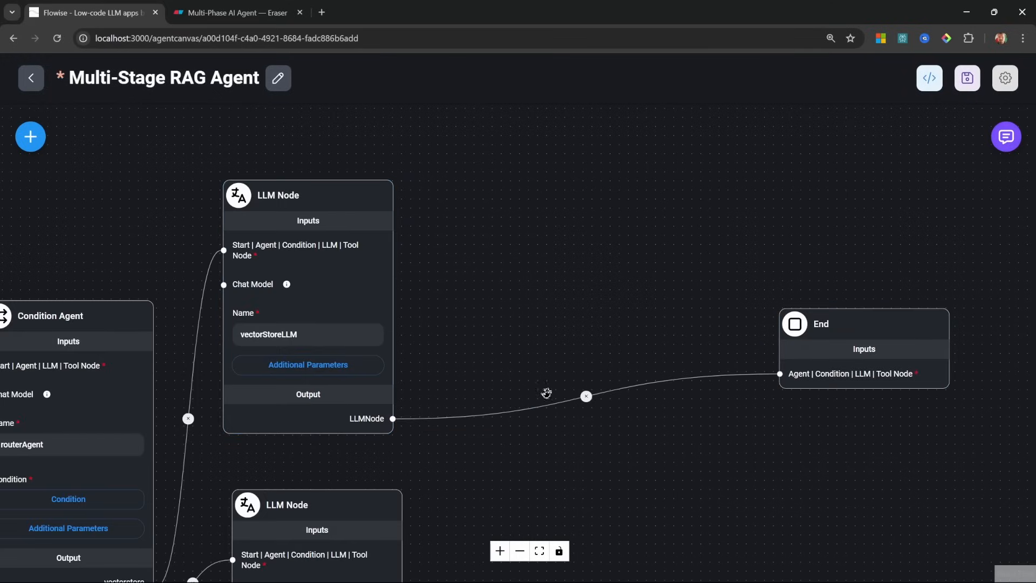
pyautogui.click(586, 395)
pyautogui.moveTo(308, 221); pyautogui.dragTo(351, 208)
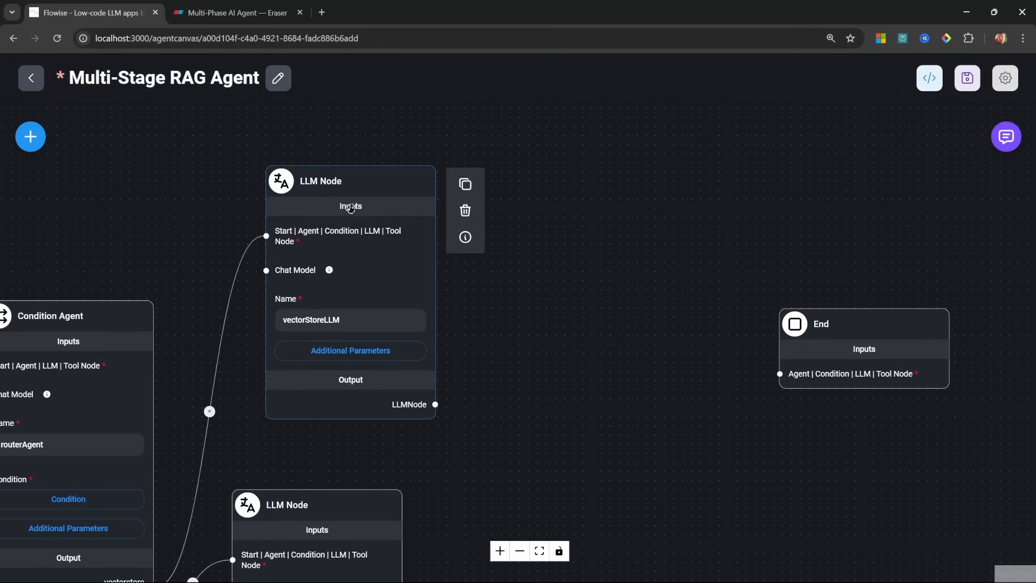
# Set vectorStoreLLM's System Prompt to "Use the provided tool to answer the user's question." and its Human Prompt to {question}
pyautogui.click(351, 350)
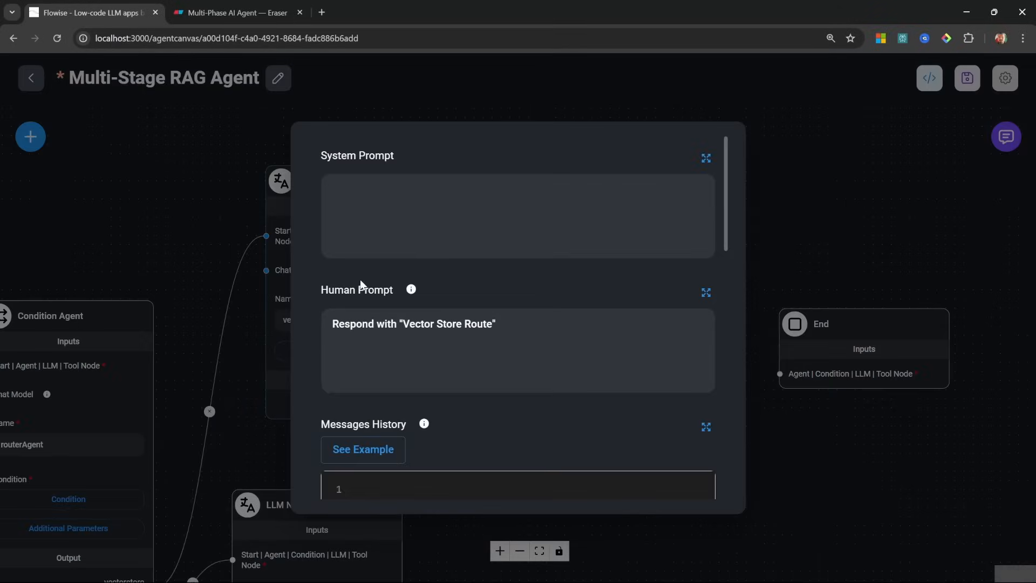
pyautogui.click(475, 217)
pyautogui.write("Use the provided tool to answer the user's question.")
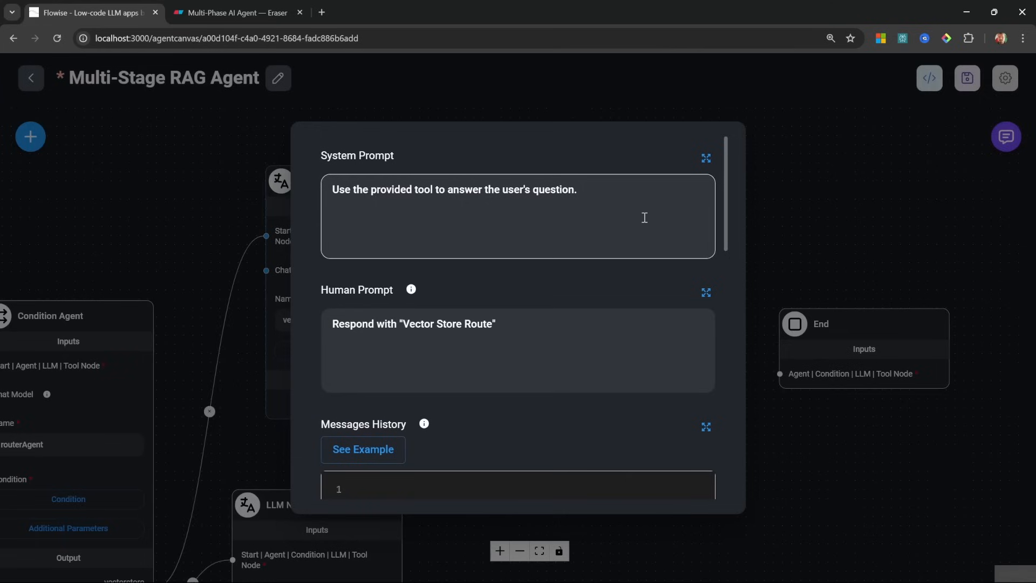
pyautogui.click(644, 217)
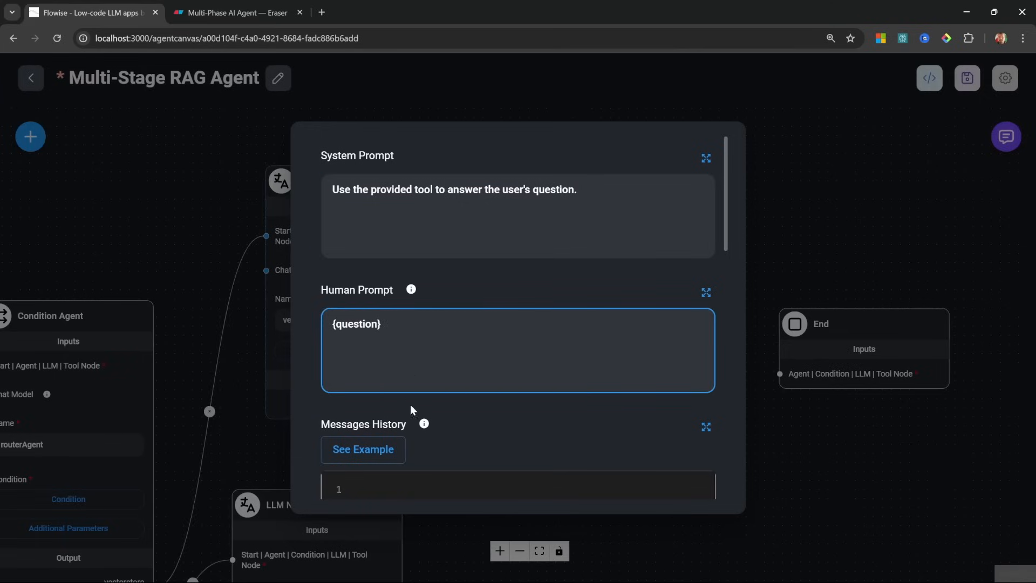
# Map the question prompt value of vectorStoreLLM to the user's question variable from the chatbox
pyautogui.scroll(-5, 442, 412)
pyautogui.click(510, 451)
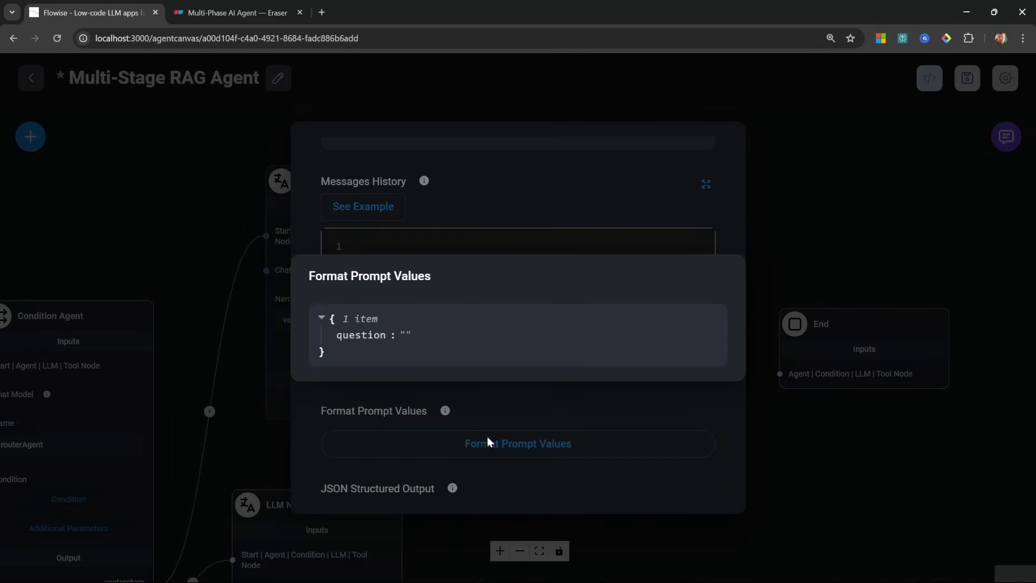
pyautogui.click(436, 335)
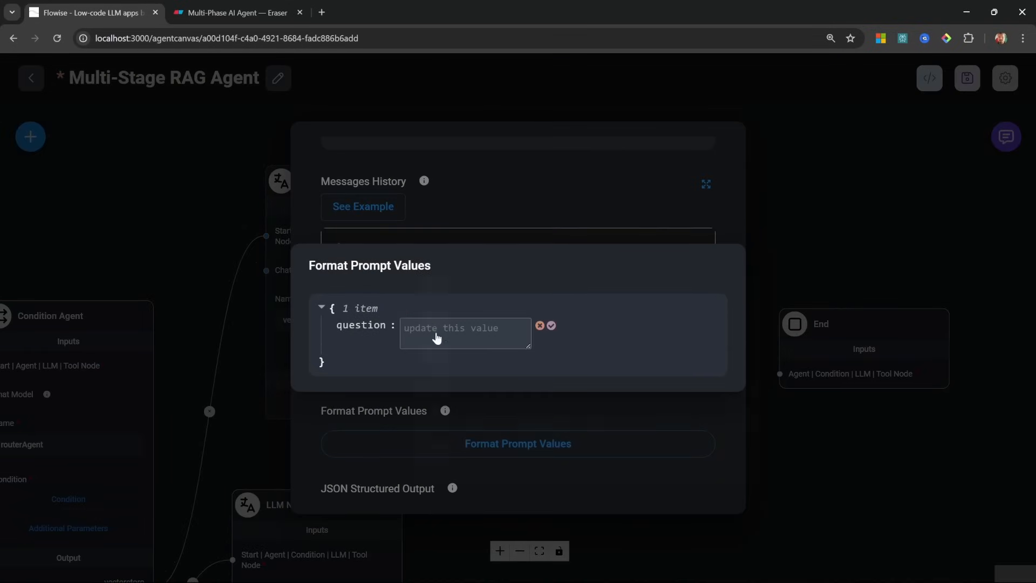
pyautogui.click(437, 337)
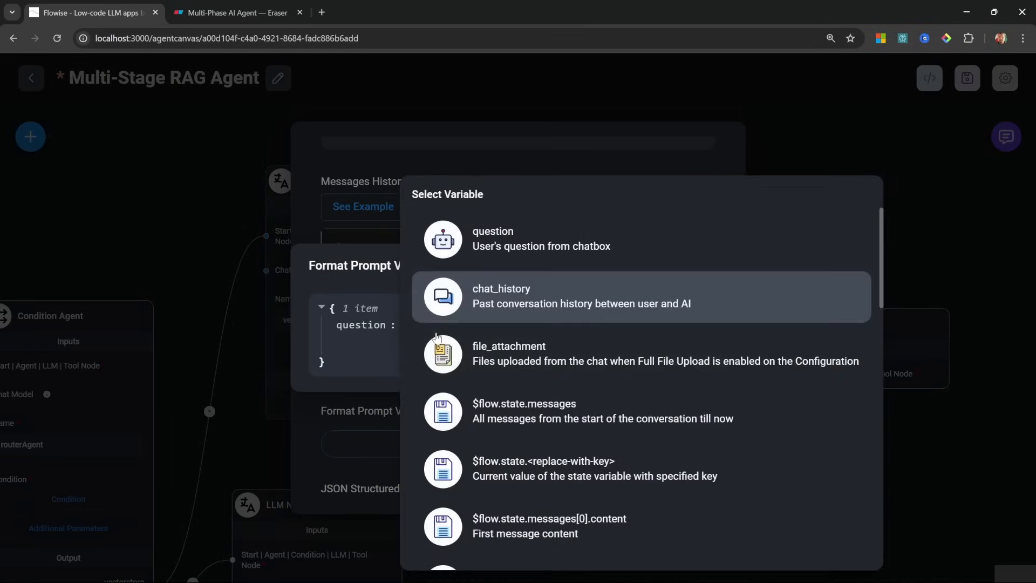
pyautogui.click(537, 248)
pyautogui.click(506, 222)
pyautogui.click(809, 192)
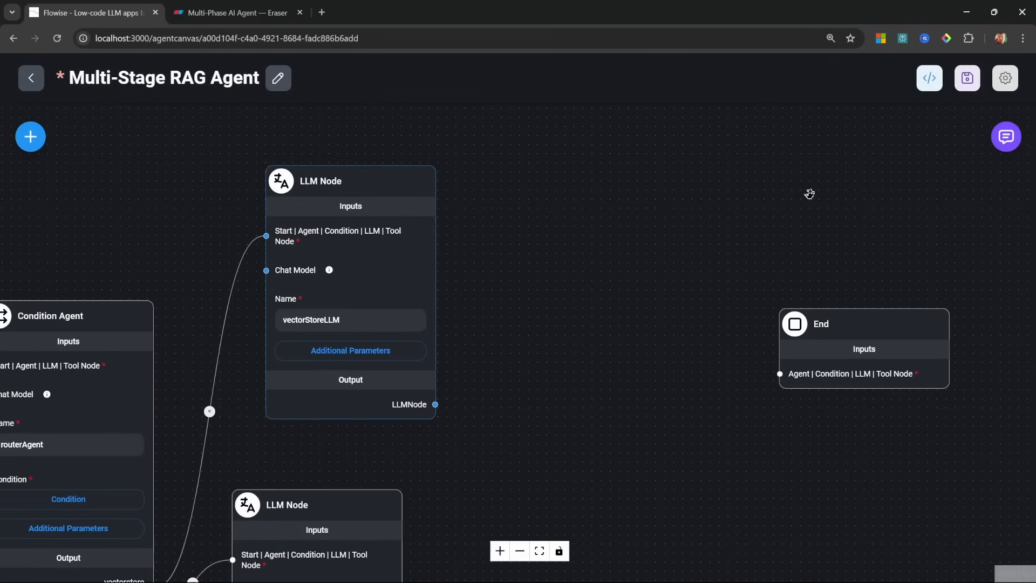
# Add a Tool Node beside vectorStoreLLM, connect vectorStoreLLM's output to its LLM Node input, and name it vectorStoreTool
pyautogui.click(31, 137)
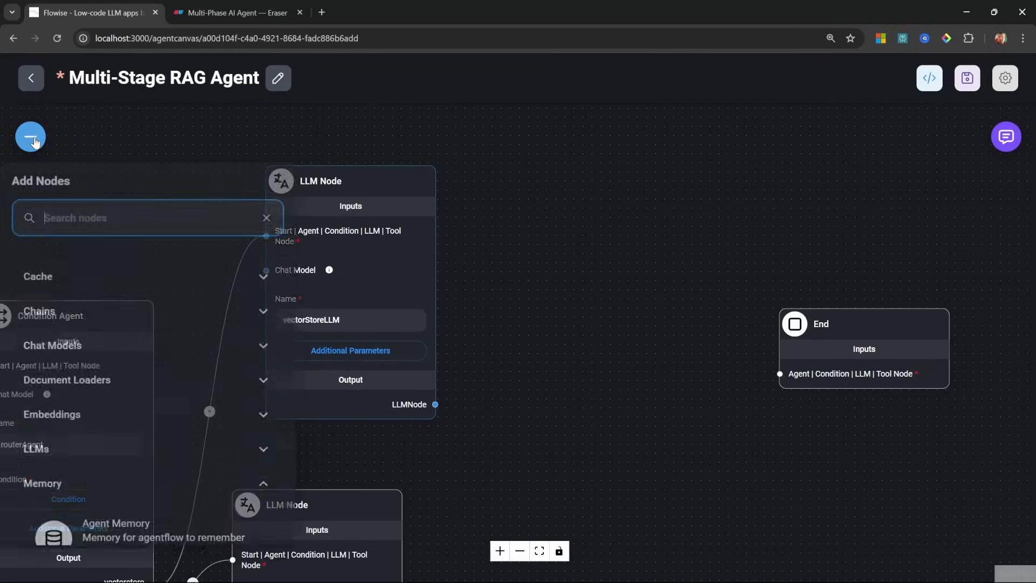
pyautogui.scroll(-15, 227, 453)
pyautogui.moveTo(109, 373); pyautogui.dragTo(529, 329)
pyautogui.moveTo(414, 453); pyautogui.dragTo(448, 264)
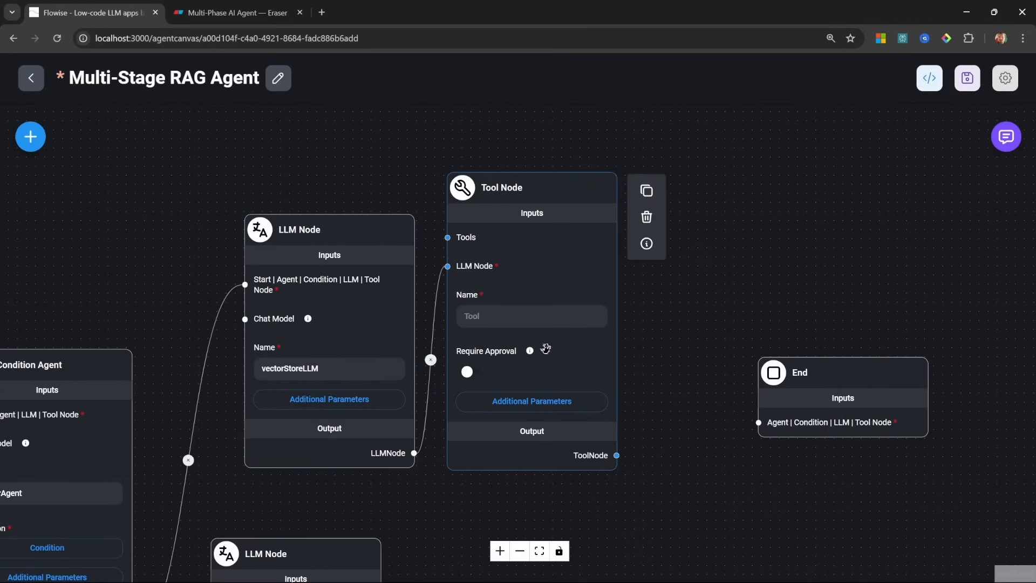
pyautogui.click(520, 314)
pyautogui.write('vectorStoreTool')
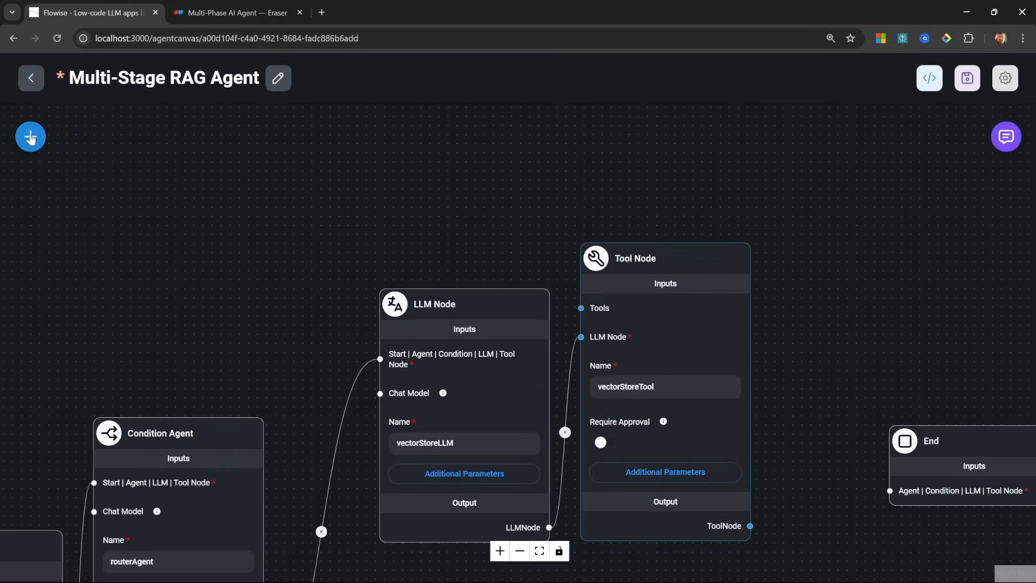
# Add a Retriever Tool above vectorStoreLLM and connect its output to the Tools input of vectorStoreTool
pyautogui.click(31, 138)
pyautogui.scroll(-6, 168, 394)
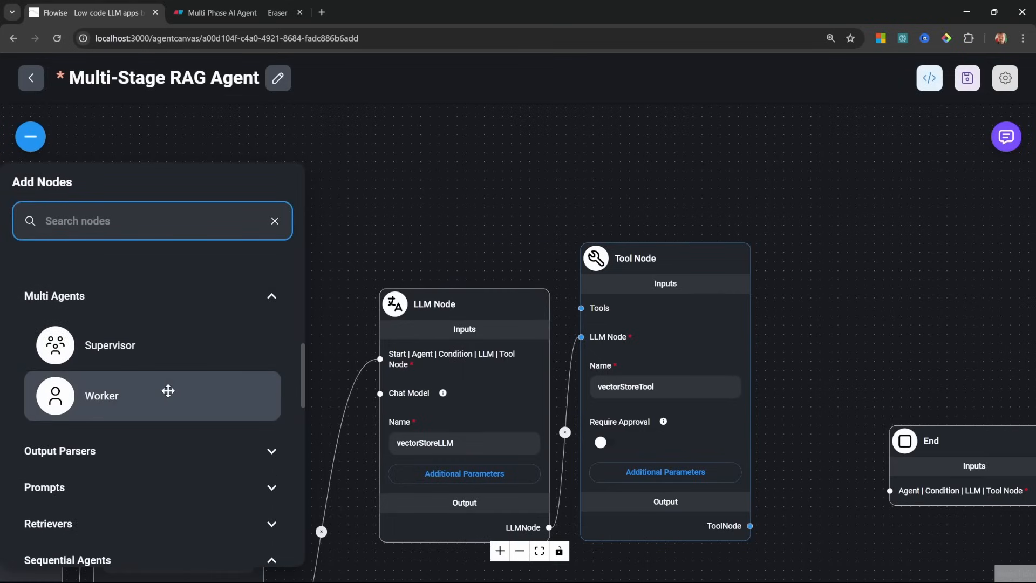
pyautogui.scroll(-5, 168, 390)
pyautogui.click(268, 464)
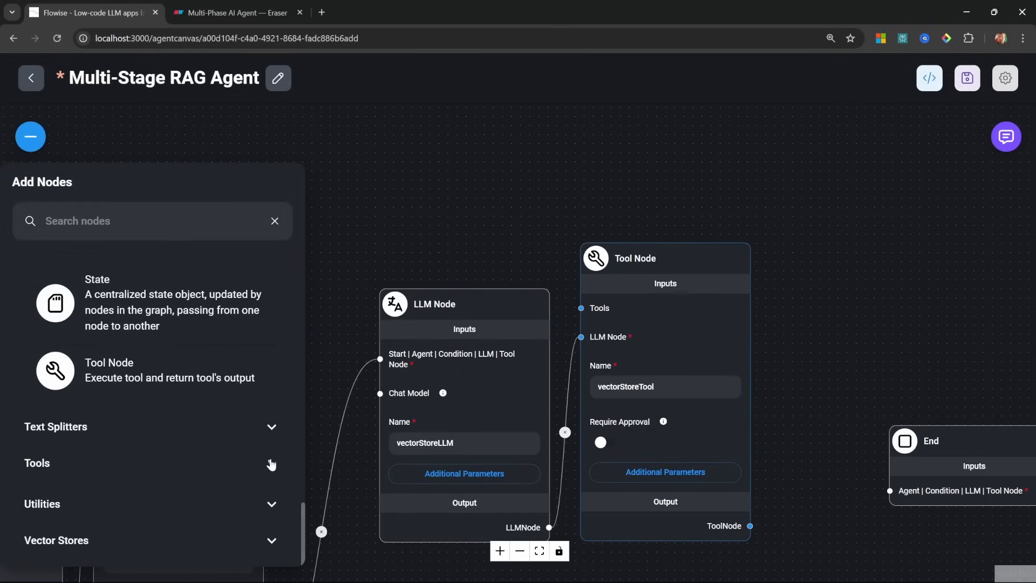
pyautogui.scroll(-10, 126, 400)
pyautogui.moveTo(126, 399); pyautogui.dragTo(416, 208)
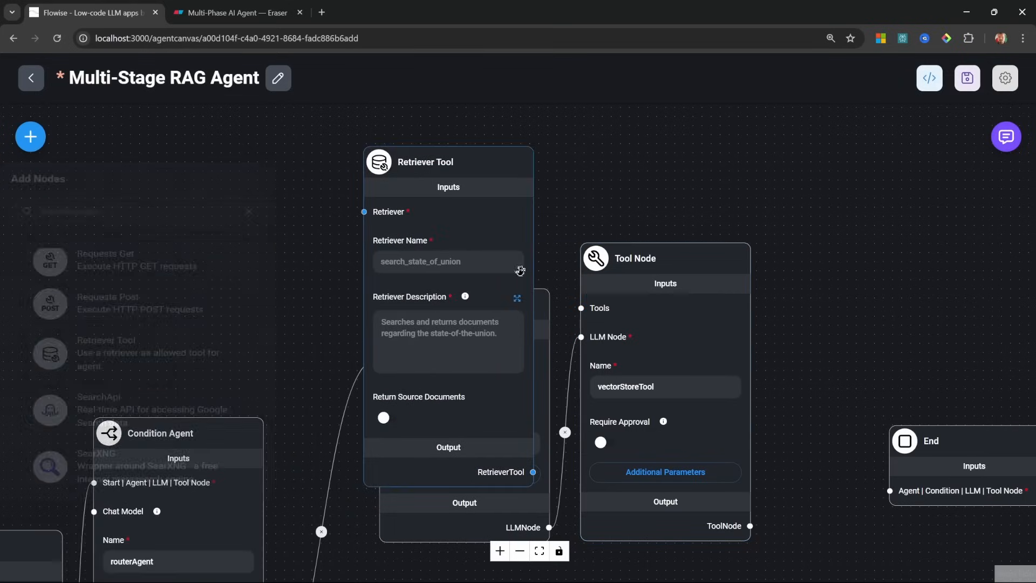
pyautogui.moveTo(552, 395); pyautogui.dragTo(582, 445)
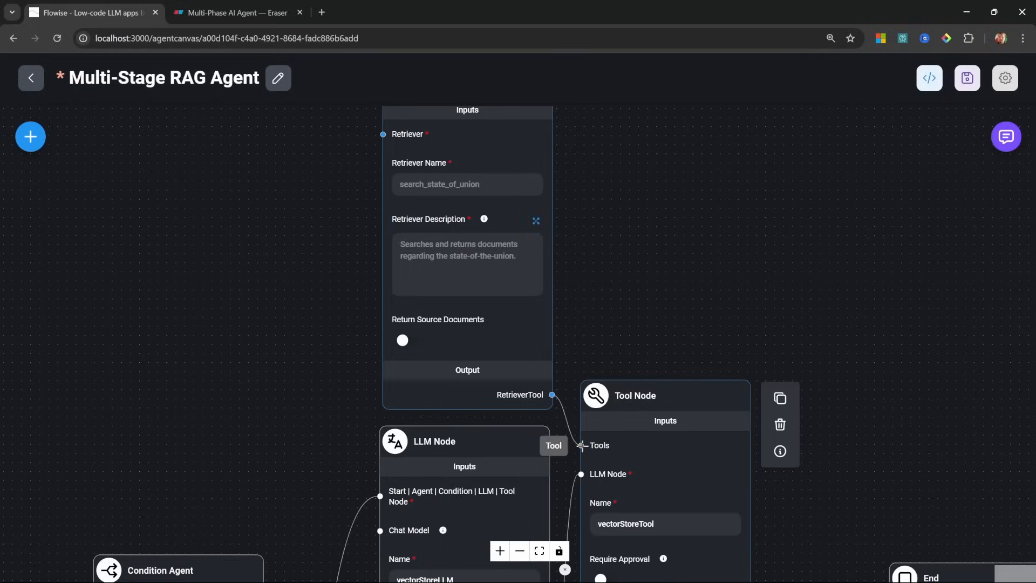
# Name the Retriever Tool knowledge_base_retriever and describe it as "The vectorstore contains documents related to agents, prompt engineering and adversarial attacks."
pyautogui.moveTo(606, 305); pyautogui.dragTo(623, 389)
pyautogui.scroll(2, 491, 268)
pyautogui.click(491, 269)
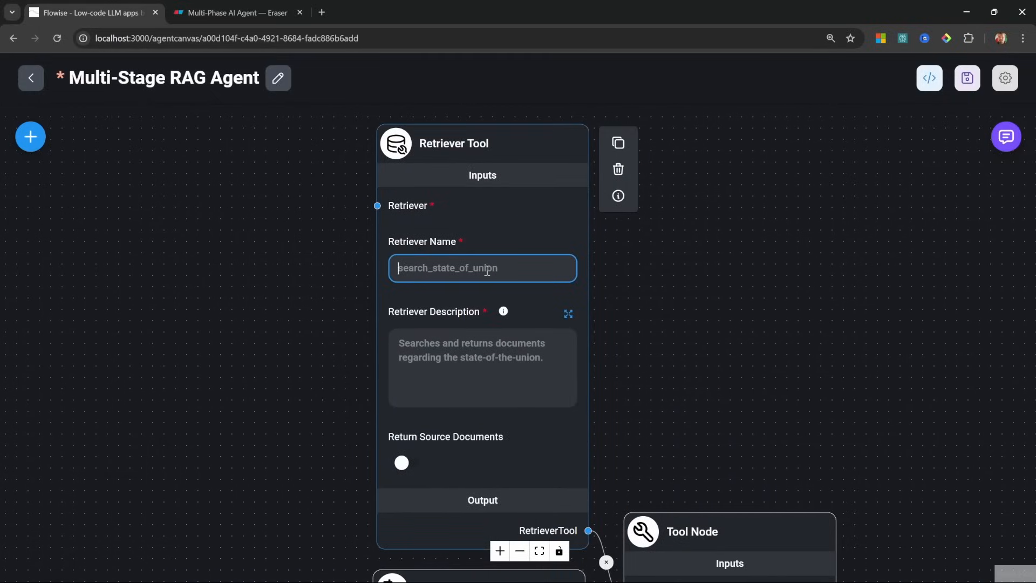
pyautogui.write('knowledge_base_retriever')
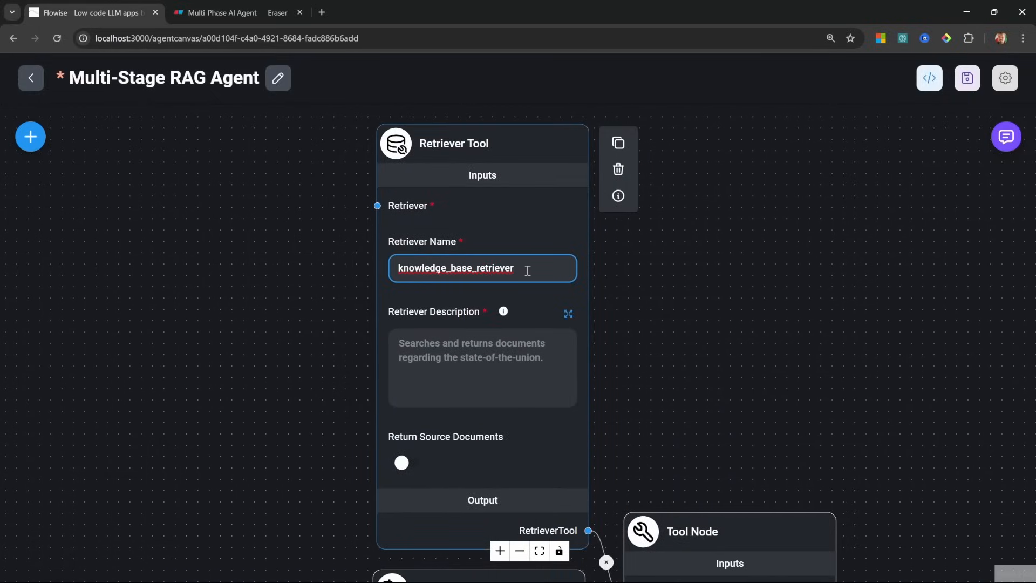
pyautogui.click(489, 362)
pyautogui.write('The vectorstore contains documents related to agents, prompt engineering and adversarial attacks.')
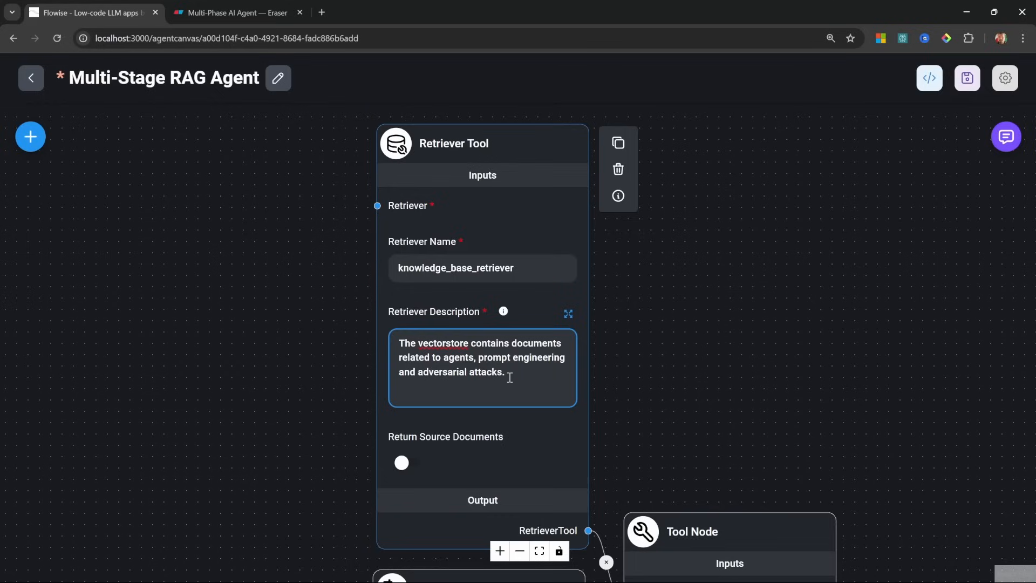
pyautogui.click(493, 415)
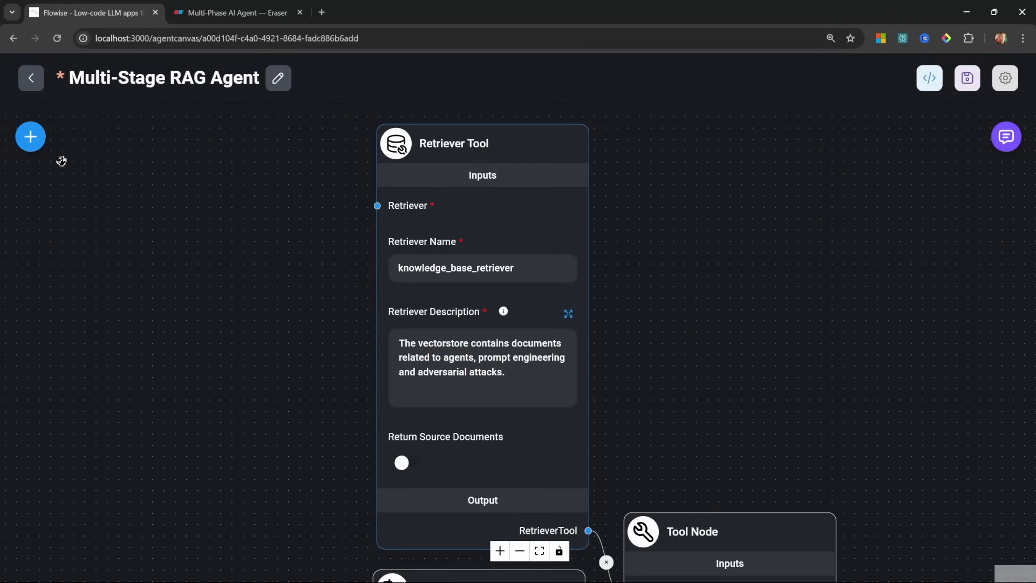
# Add a Document Store (Vector) node using the Local Agentic RAG store and connect its Retriever output to the Retriever Tool's Retriever input
pyautogui.click(29, 138)
pyautogui.scroll(-10, 135, 439)
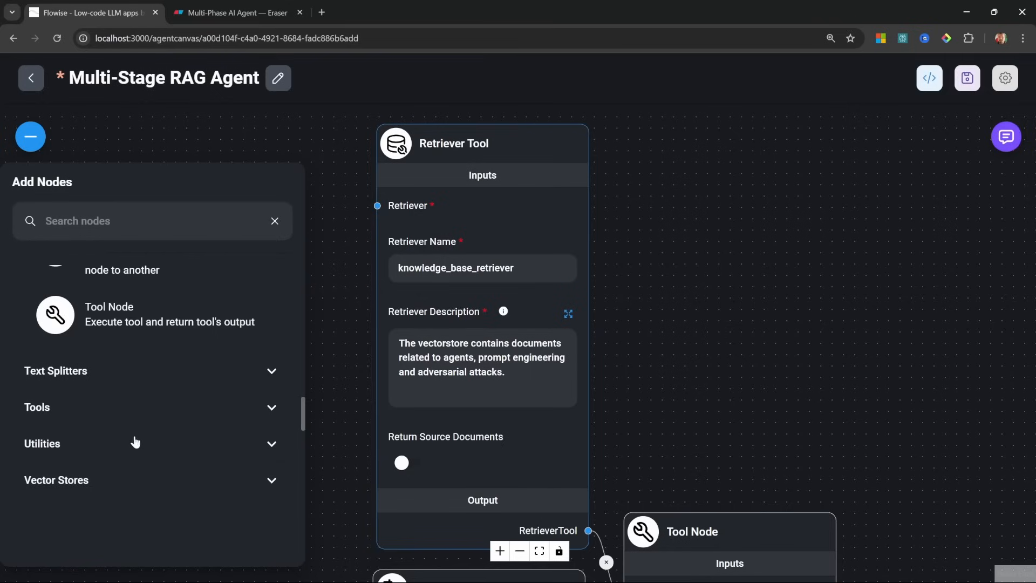
pyautogui.click(103, 485)
pyautogui.scroll(-6, 93, 482)
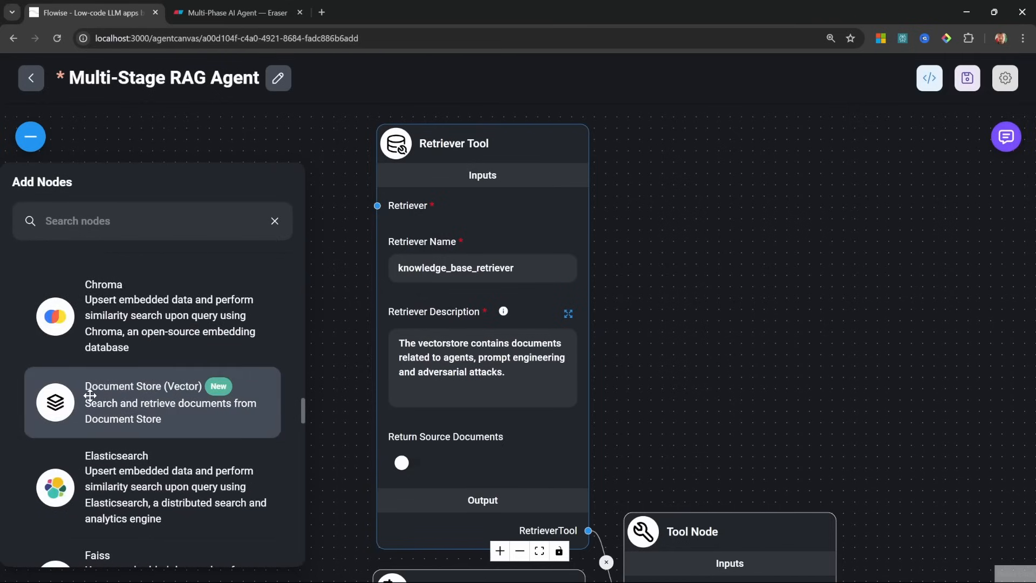
pyautogui.moveTo(90, 396); pyautogui.dragTo(210, 151)
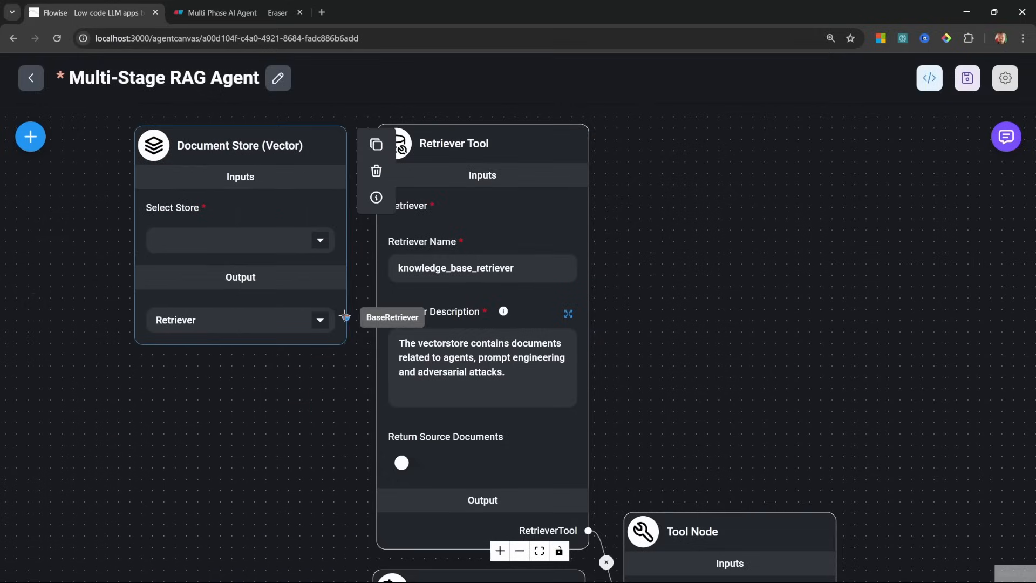
pyautogui.moveTo(345, 317); pyautogui.dragTo(391, 205)
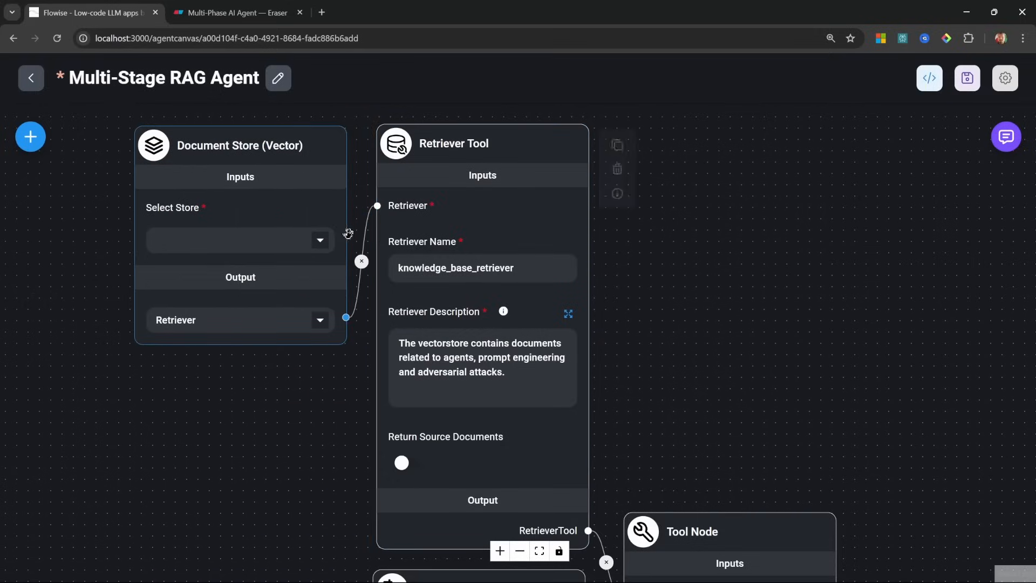
pyautogui.click(323, 242)
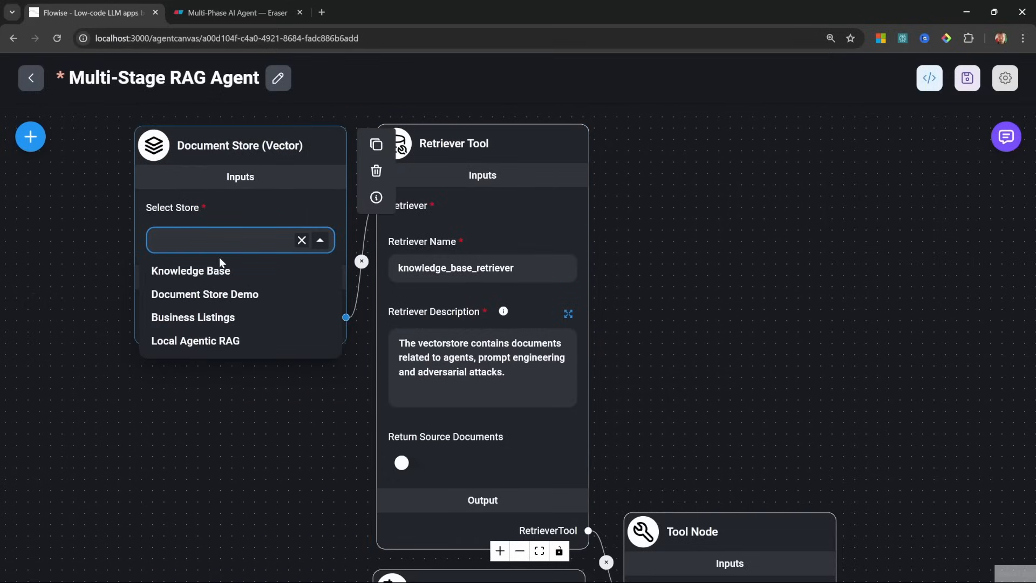
pyautogui.click(195, 341)
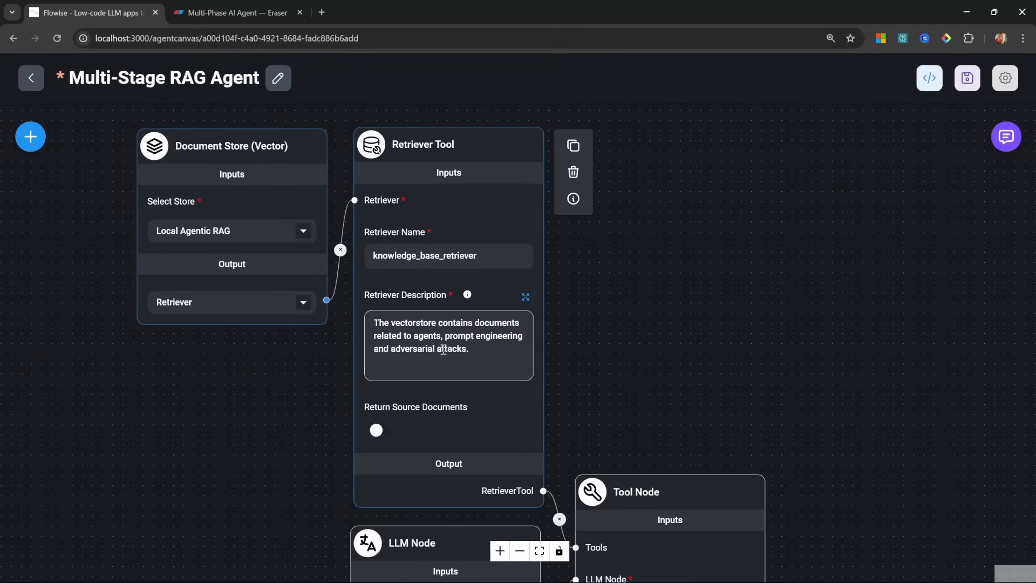
# Enable Return Source Documents on the Retriever Tool and connect vectorStoreTool's output to the End node
pyautogui.click(377, 432)
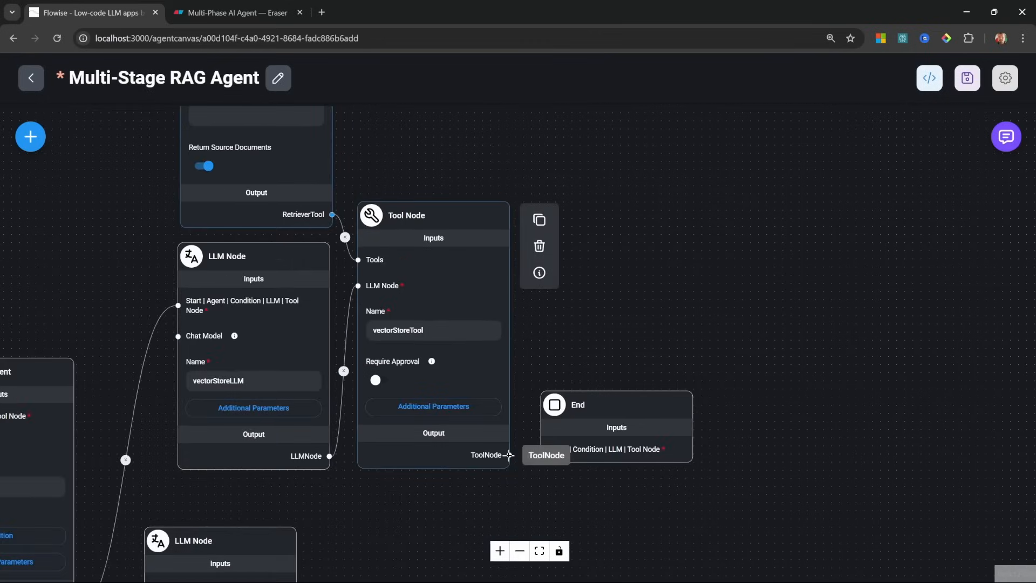
pyautogui.moveTo(509, 455); pyautogui.dragTo(541, 451)
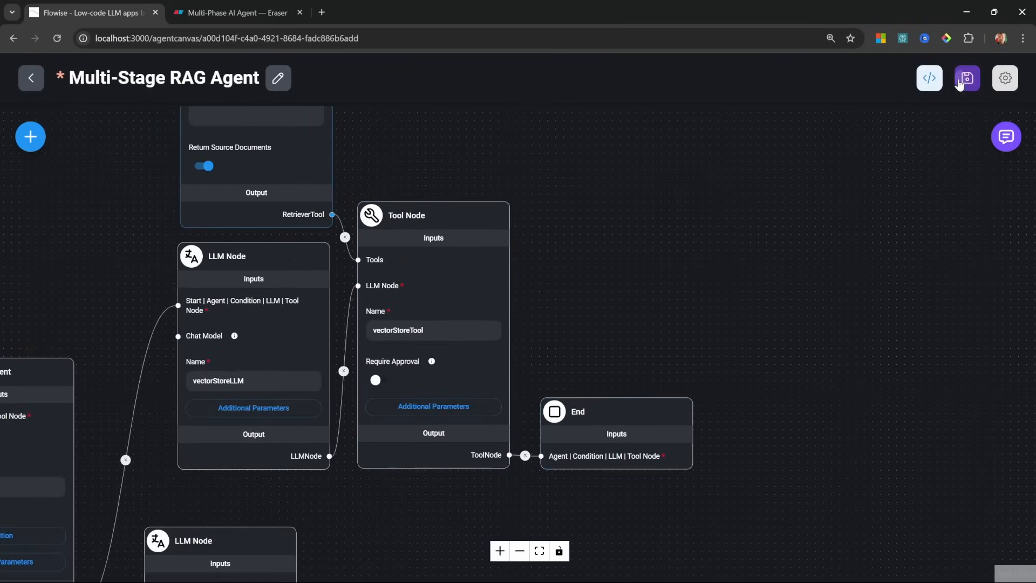
# Save the agent and ask it "What is a react agent?" in the chat
pyautogui.click(967, 77)
pyautogui.click(1006, 136)
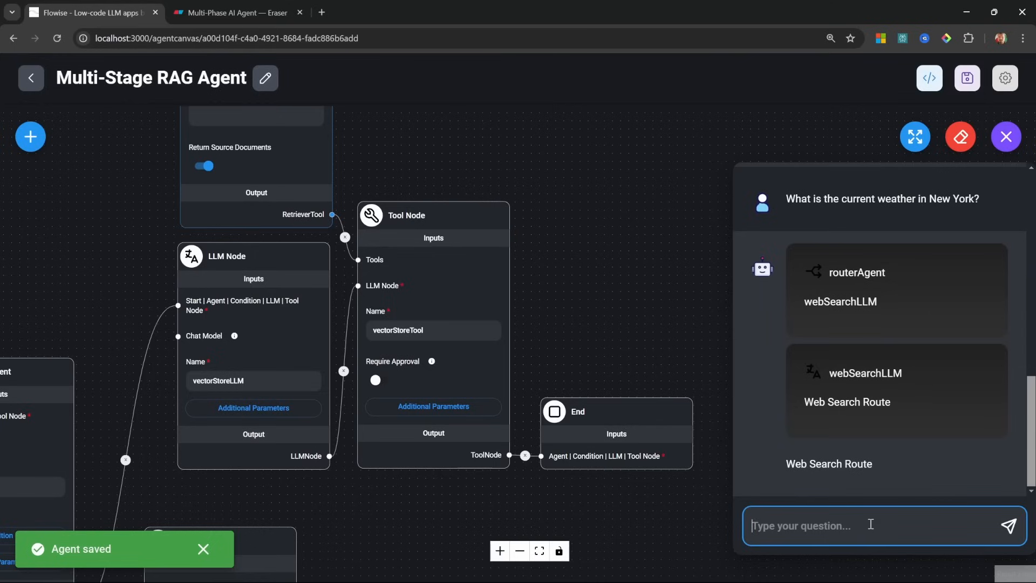
pyautogui.write('What is a react agent?')
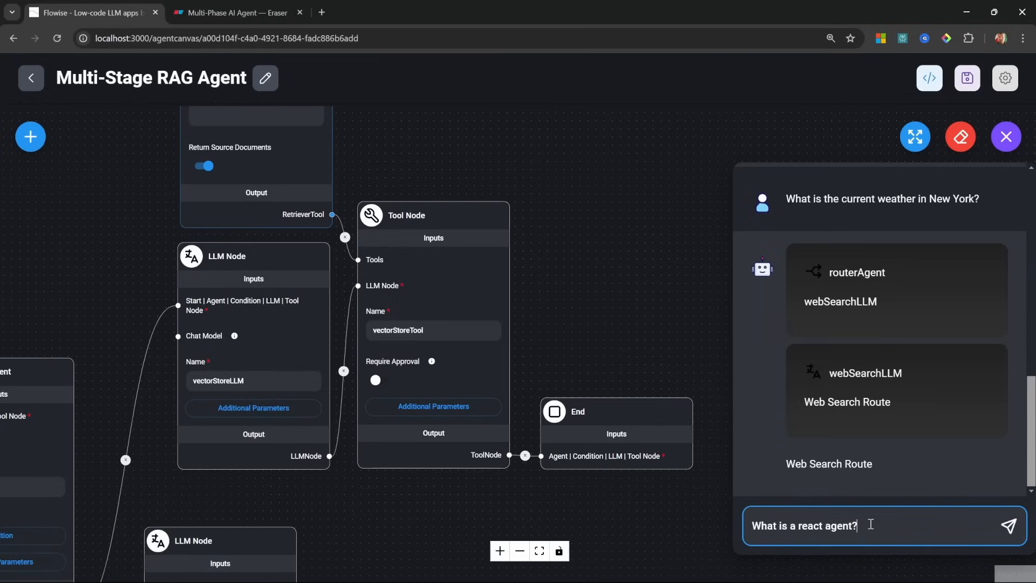
pyautogui.press('Return')
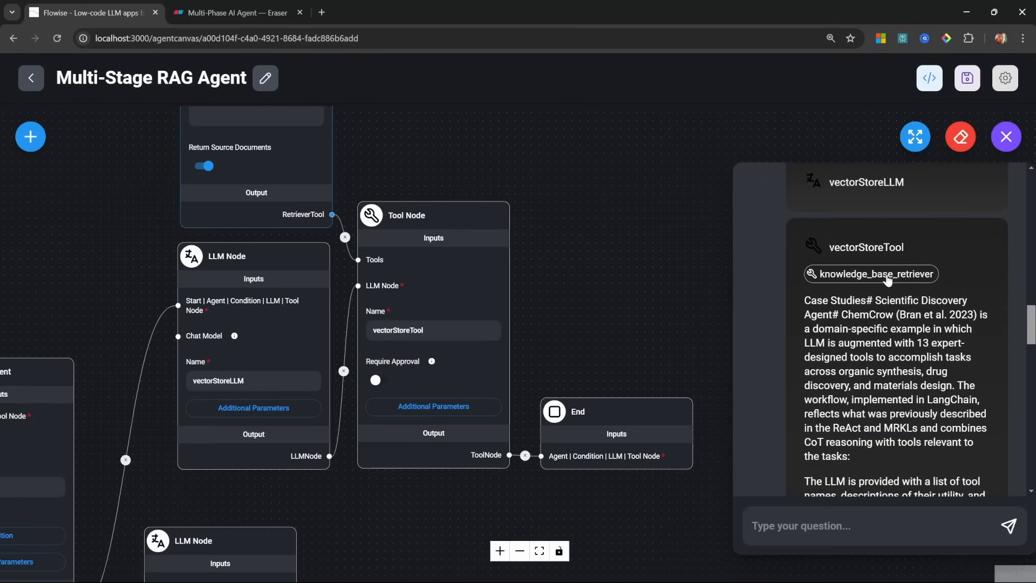
# Examine the input and output of the knowledge_base_retriever call made by vectorStoreTool in the chat response
pyautogui.click(888, 275)
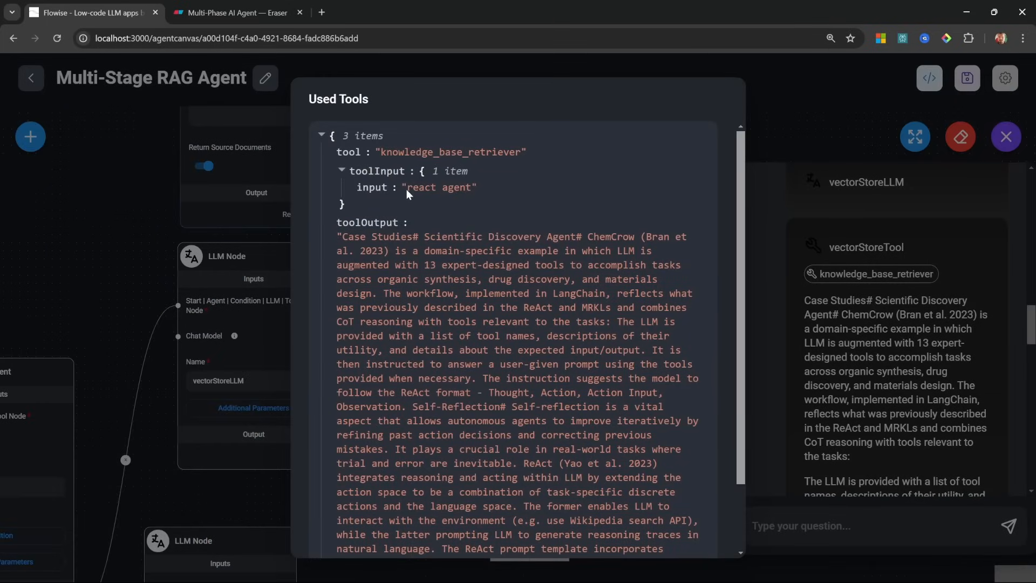
pyautogui.moveTo(408, 190); pyautogui.dragTo(476, 190)
pyautogui.click(475, 194)
pyautogui.moveTo(342, 237); pyautogui.dragTo(518, 426)
pyautogui.scroll(-2, 564, 479)
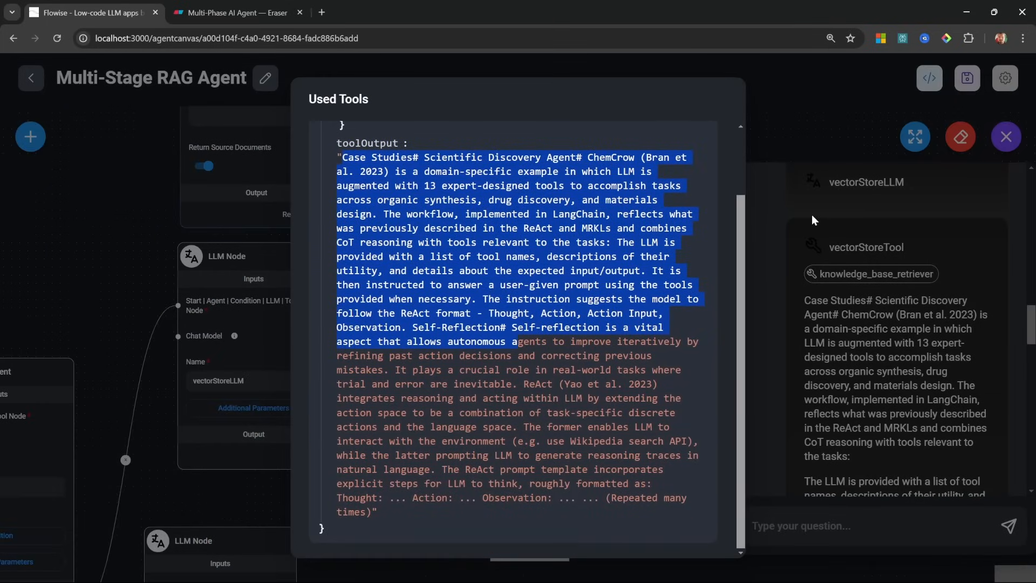
pyautogui.click(855, 125)
# View the source document cited at the end of the chat response, and return to the agent canvas
pyautogui.scroll(-5, 853, 474)
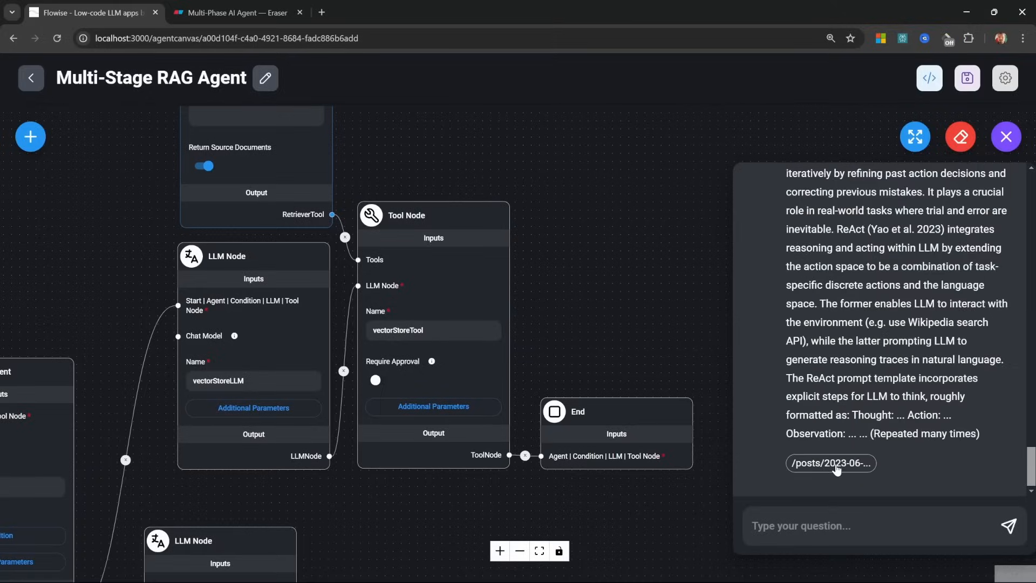
pyautogui.click(834, 463)
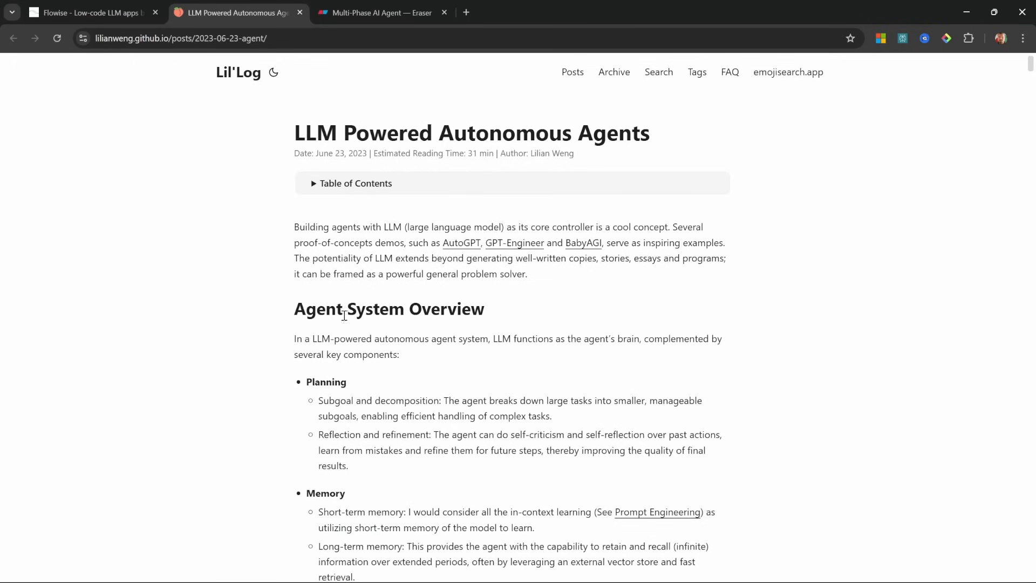
pyautogui.hotkey('ctrl', 'w')
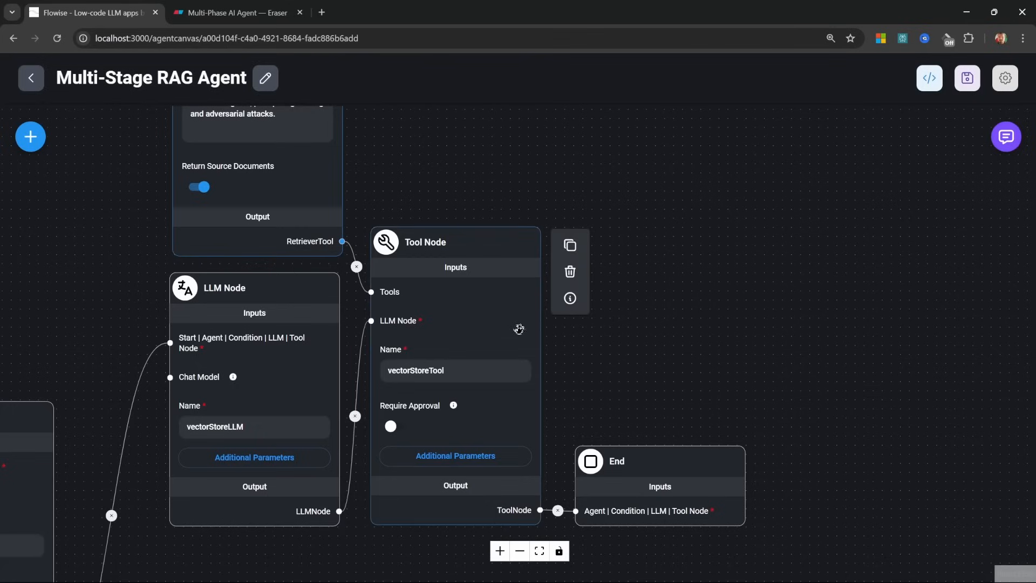
pyautogui.moveTo(520, 332); pyautogui.dragTo(520, 332)
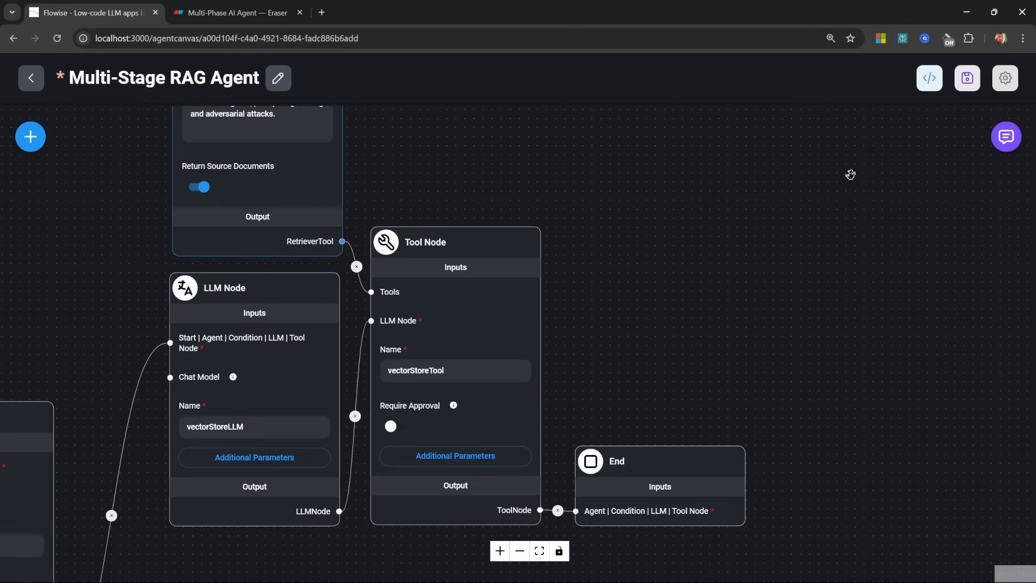
pyautogui.moveTo(489, 277)
pyautogui.mouseDown()
pyautogui.moveTo(504, 280)
pyautogui.moveTo(492, 278)
pyautogui.mouseUp()
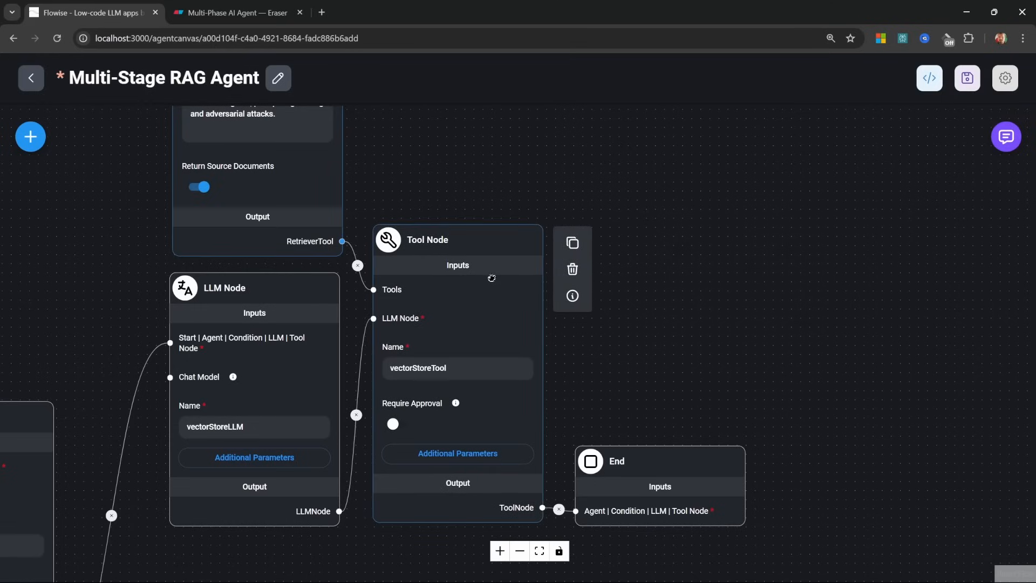
pyautogui.click(256, 213)
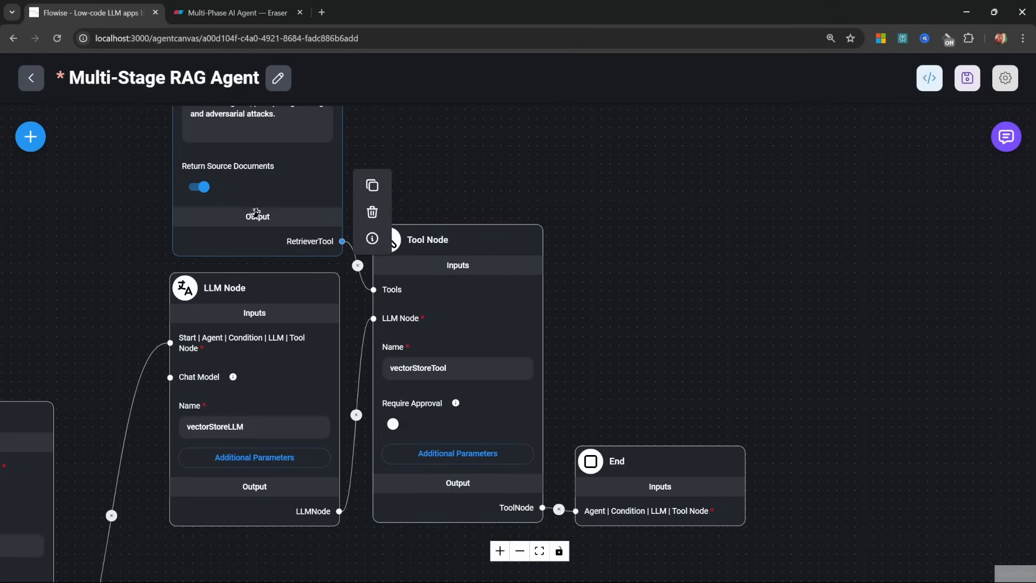
pyautogui.click(470, 256)
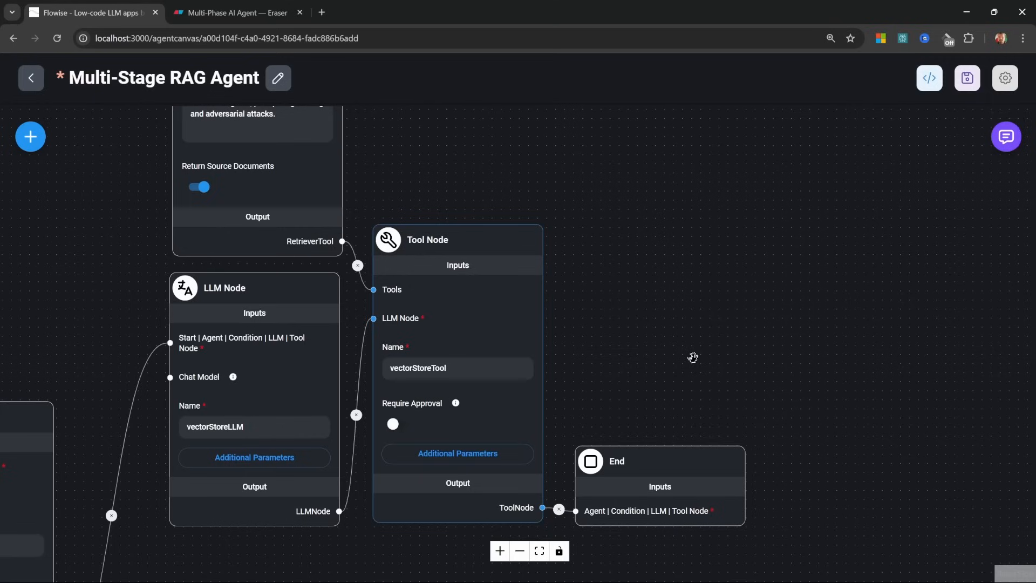
pyautogui.moveTo(635, 366); pyautogui.dragTo(616, 329)
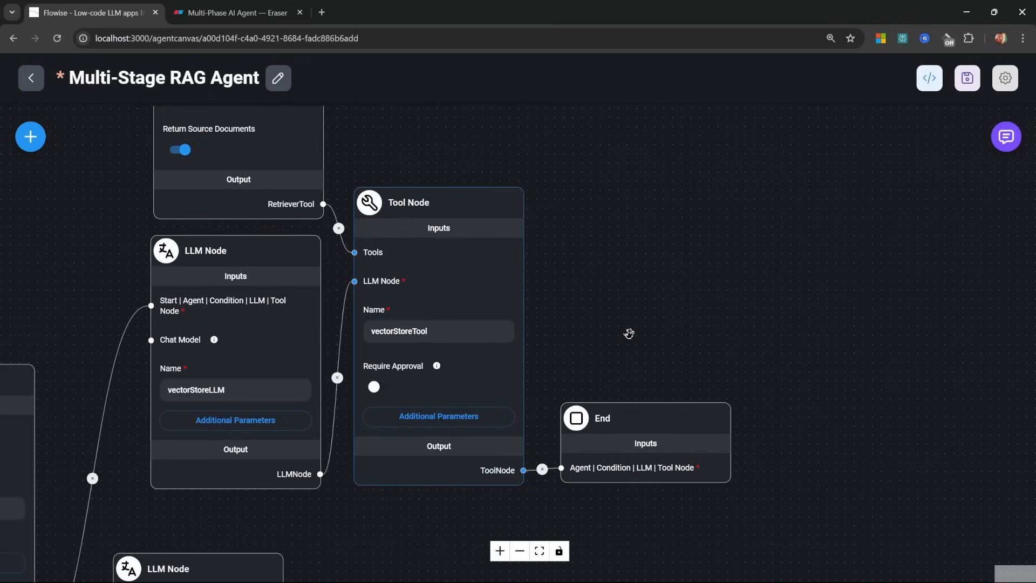
# Add a custom state item to the State node with the key documents and the operation Replace
pyautogui.moveTo(631, 336); pyautogui.dragTo(631, 337)
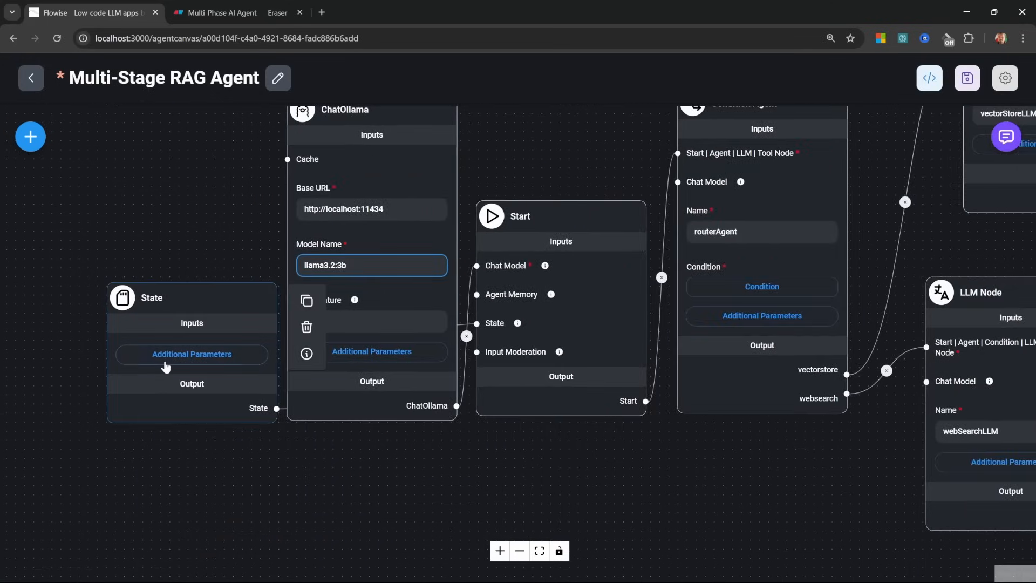
pyautogui.click(176, 360)
pyautogui.click(374, 453)
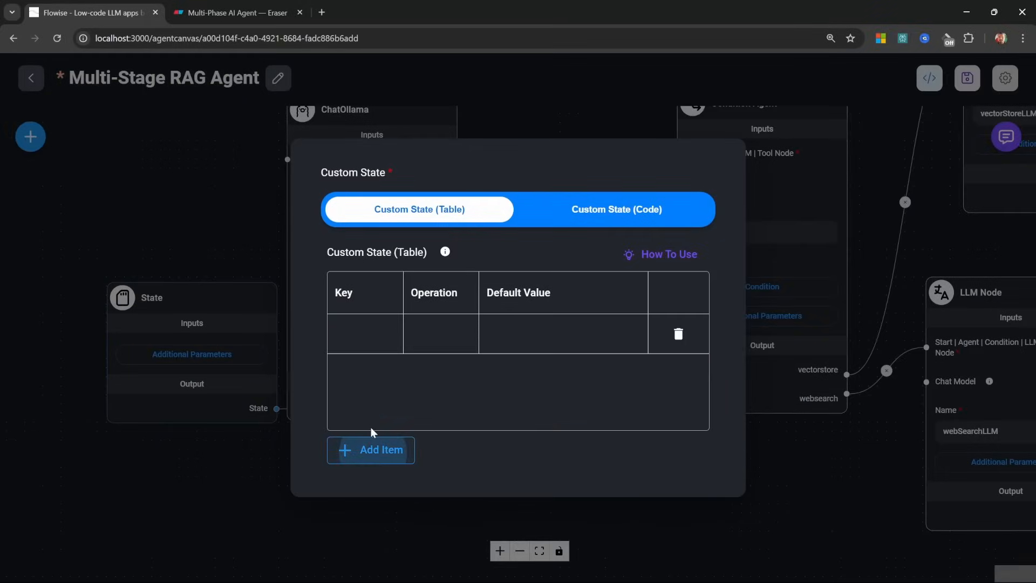
pyautogui.click(364, 337)
pyautogui.write('documents')
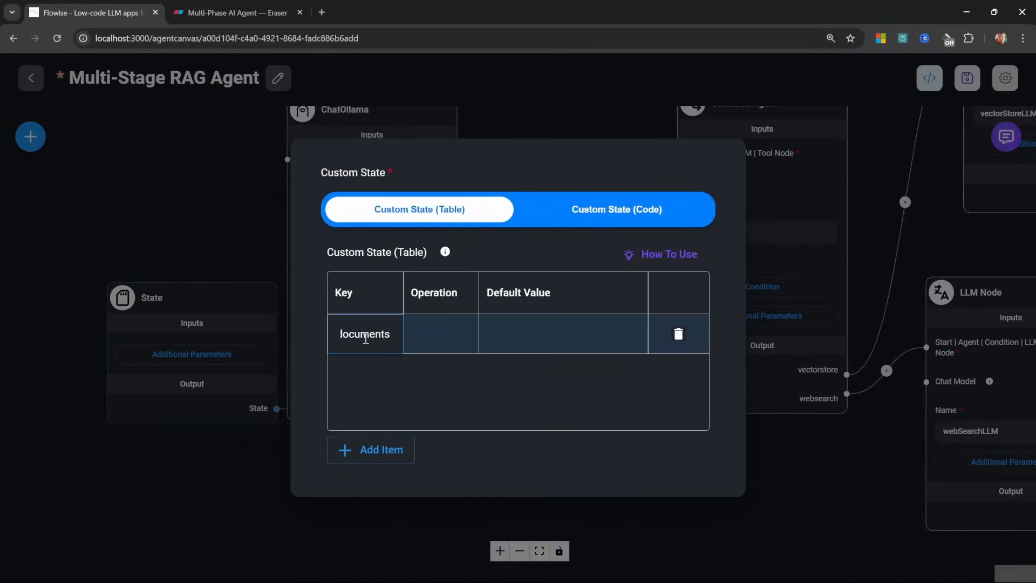
pyautogui.click(429, 329)
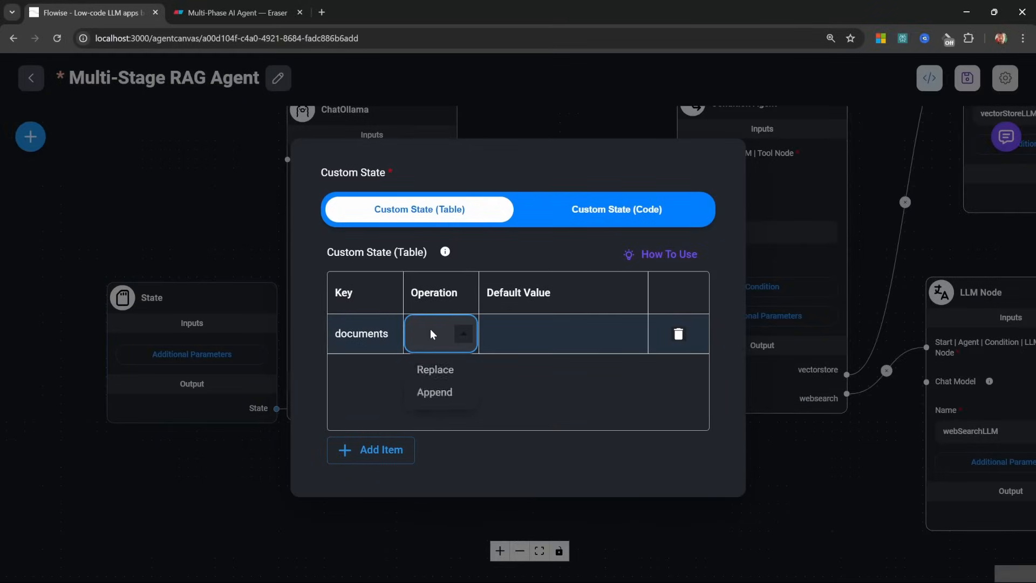
pyautogui.click(439, 371)
pyautogui.click(572, 328)
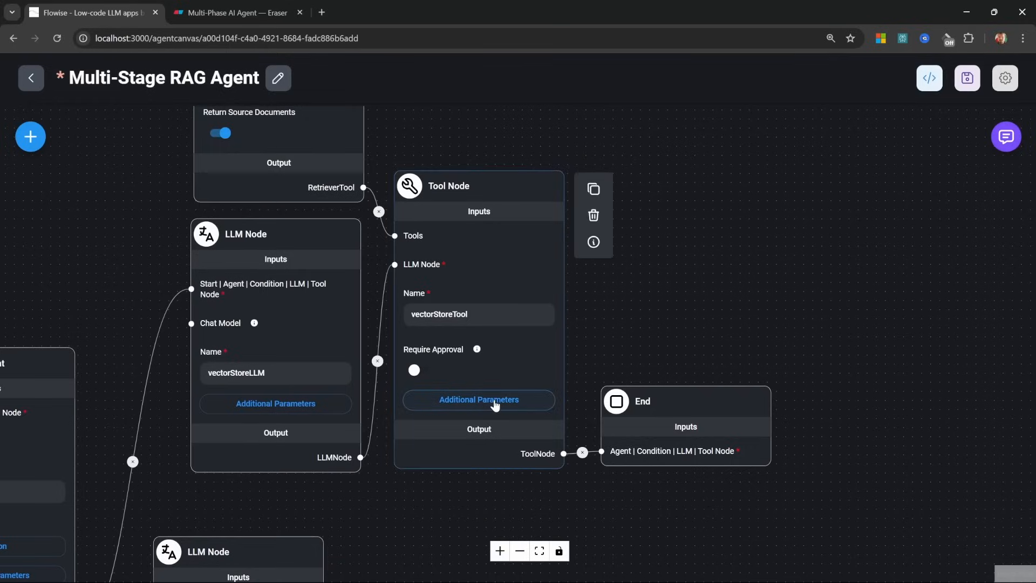
# Add an Update State item to the vectorStoreTool node with the key documents and the value $flow.output[0].toolOutput
pyautogui.click(493, 400)
pyautogui.moveTo(724, 270); pyautogui.dragTo(720, 445)
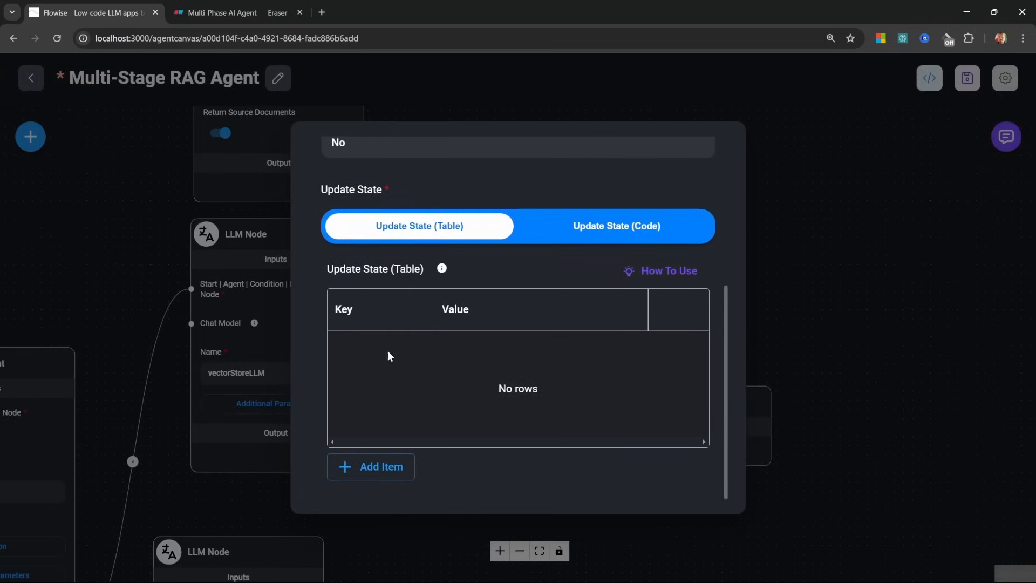
pyautogui.click(374, 467)
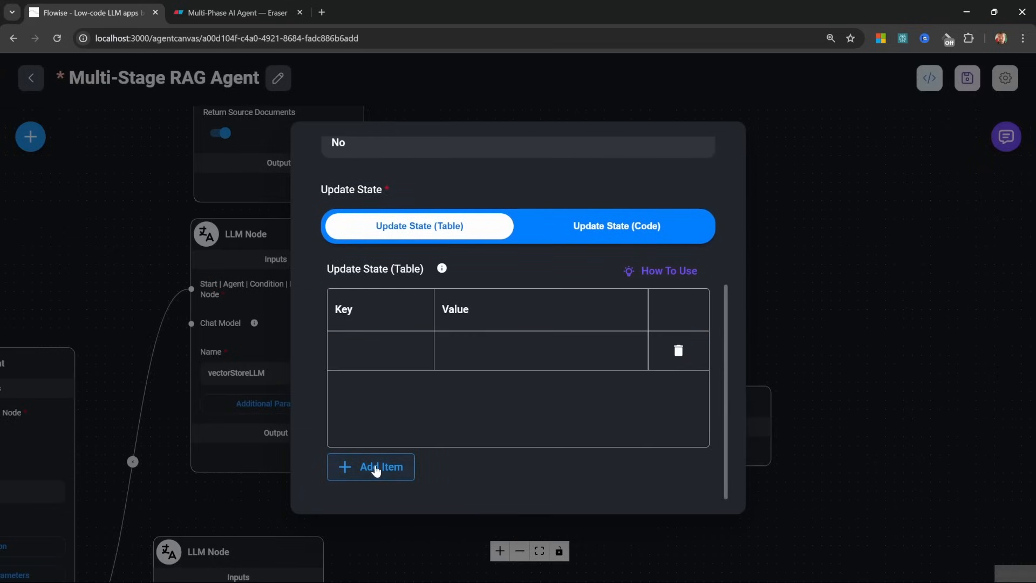
pyautogui.click(371, 356)
pyautogui.doubleClick(371, 357)
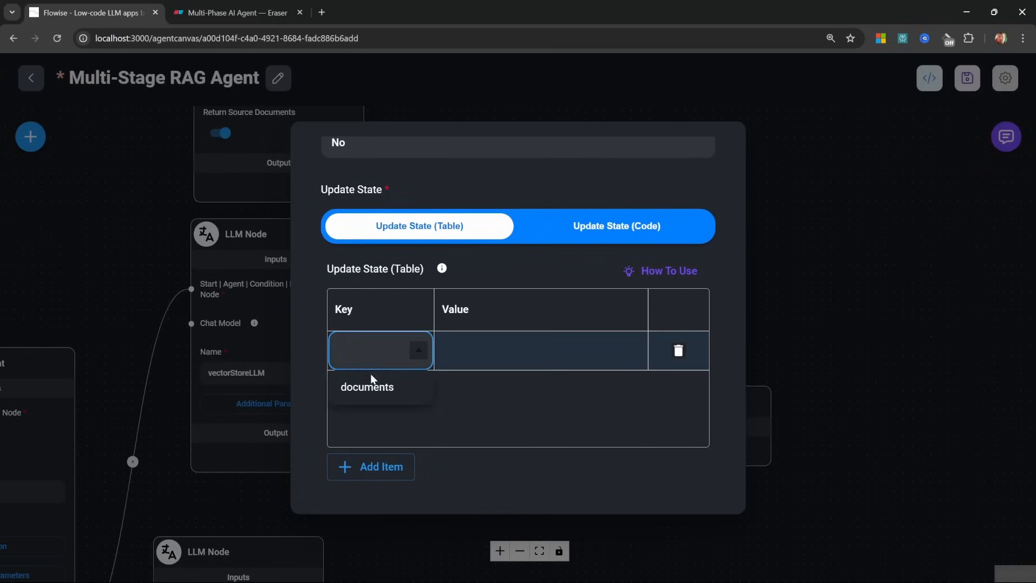
pyautogui.click(371, 389)
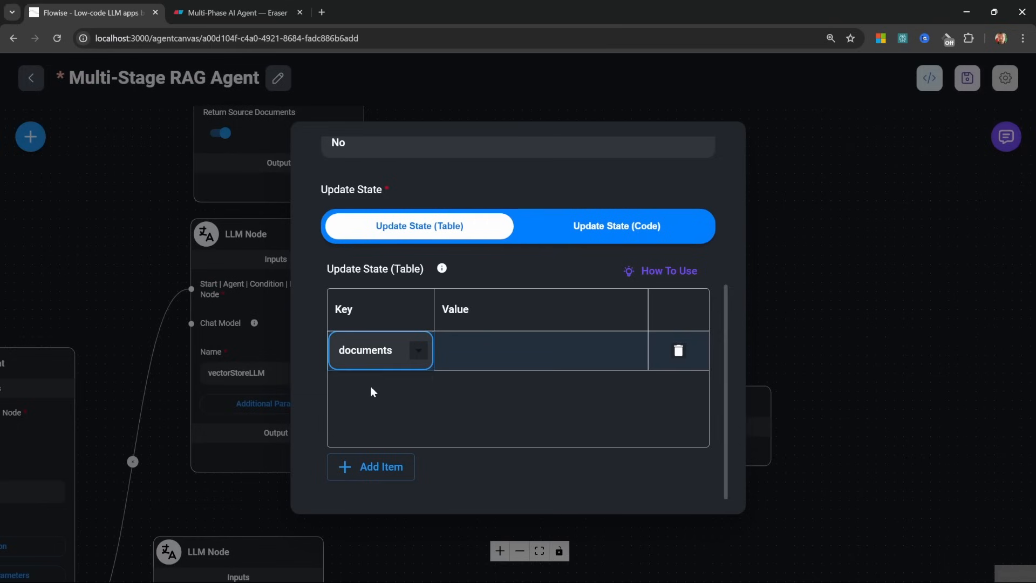
pyautogui.doubleClick(493, 345)
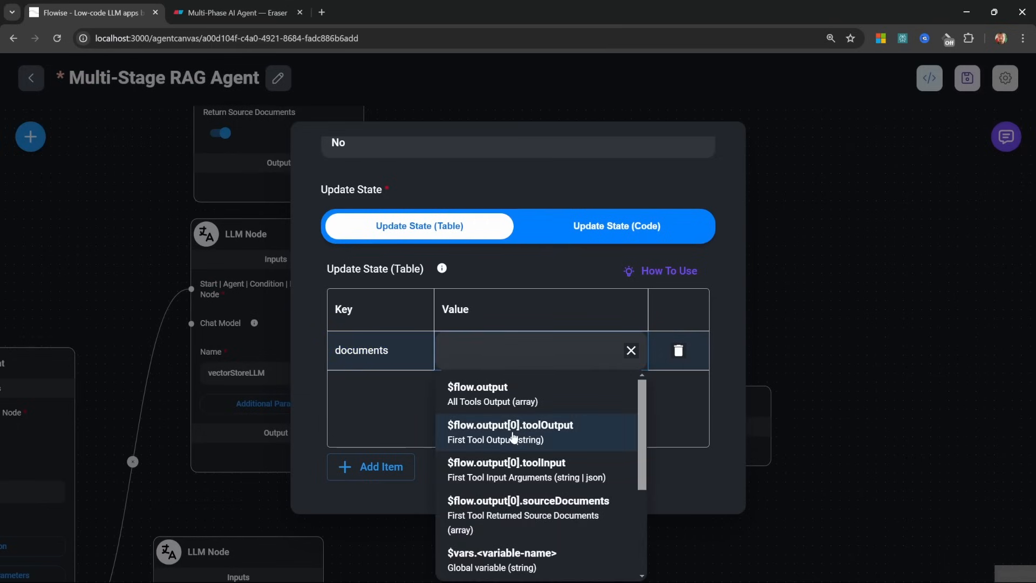
pyautogui.click(562, 435)
pyautogui.moveTo(576, 352); pyautogui.dragTo(456, 350)
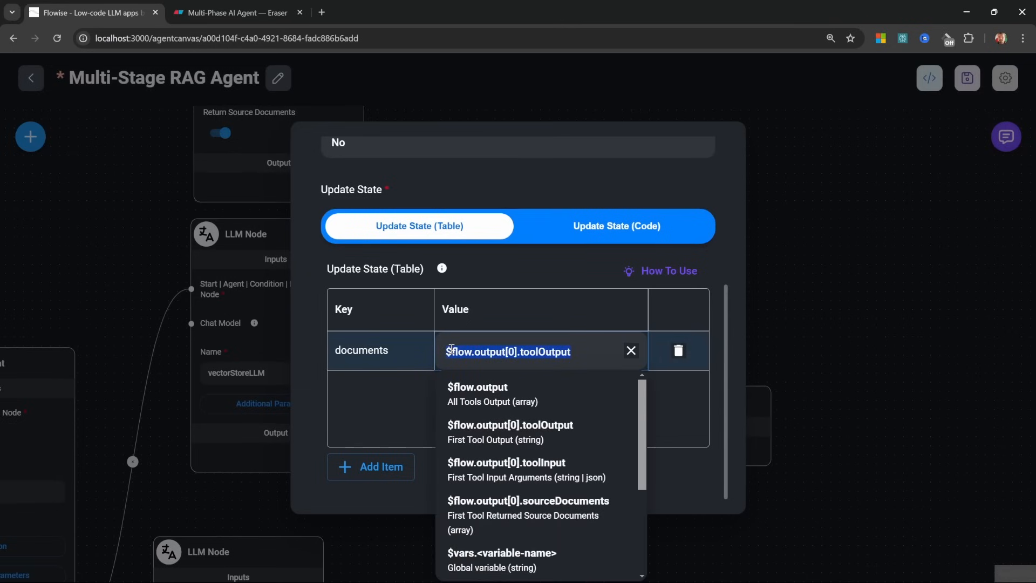
pyautogui.press('Escape')
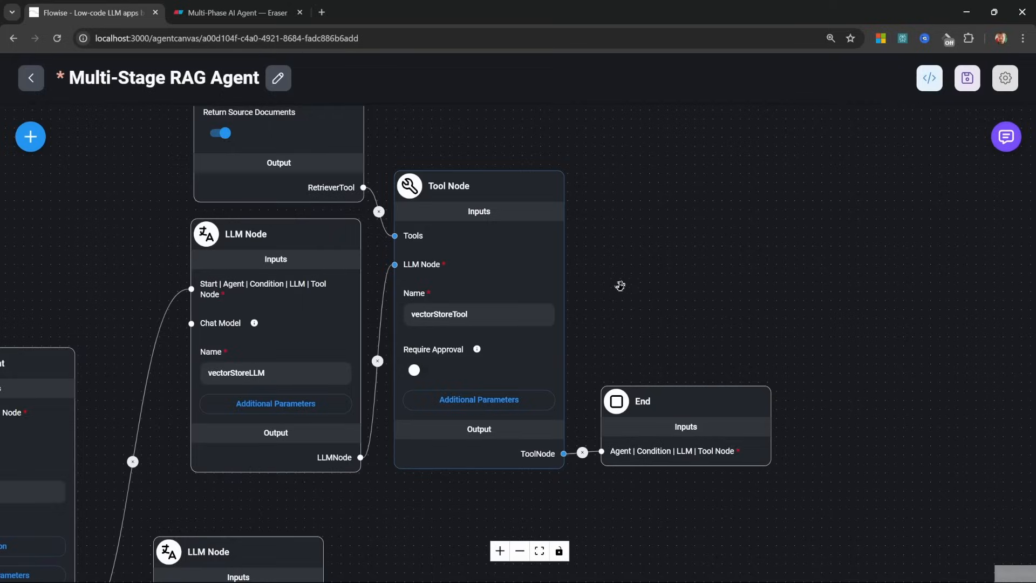
# Review the knowledge base and web search branches of the Multi-Phase AI Agent diagram in Eraser, and return to Flowise
pyautogui.hotkey('ctrl', 'Tab')
pyautogui.moveTo(379, 172)
pyautogui.mouseDown()
pyautogui.moveTo(465, 310)
pyautogui.moveTo(483, 320)
pyautogui.mouseUp()
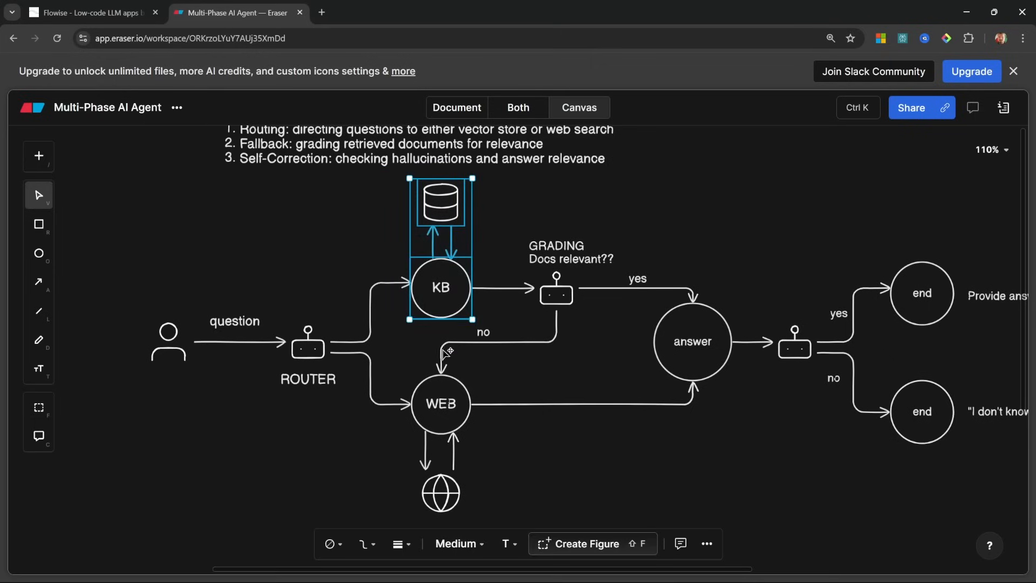
pyautogui.click(416, 345)
pyautogui.moveTo(394, 353); pyautogui.dragTo(500, 517)
pyautogui.hotkey('ctrl', 'Tab')
# Set webSearchLLM's System Prompt to "Use the provided tool to answer the user's question." and its Human Prompt to {question}
pyautogui.moveTo(556, 386); pyautogui.dragTo(597, 349)
pyautogui.moveTo(648, 399); pyautogui.dragTo(618, 380)
pyautogui.scroll(1, 618, 380)
pyautogui.moveTo(619, 329); pyautogui.dragTo(687, 324)
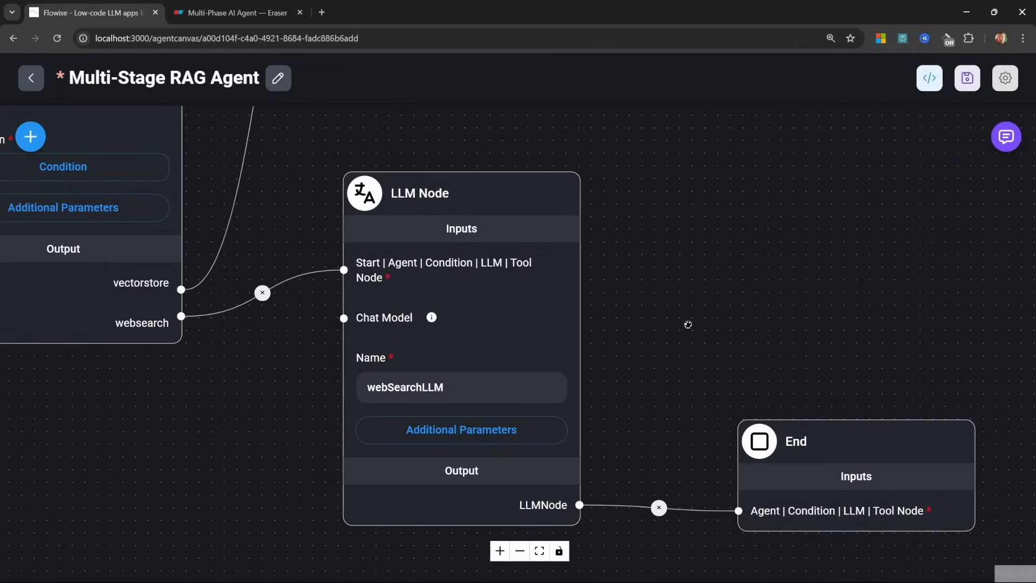
pyautogui.click(481, 431)
pyautogui.click(462, 197)
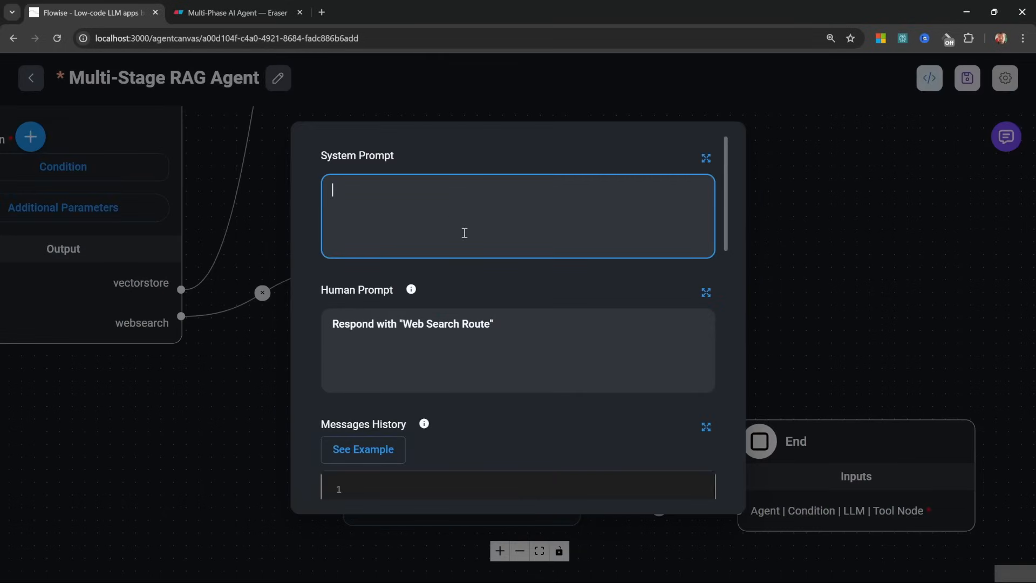
pyautogui.write("Use the provided tool to answer the user's question.")
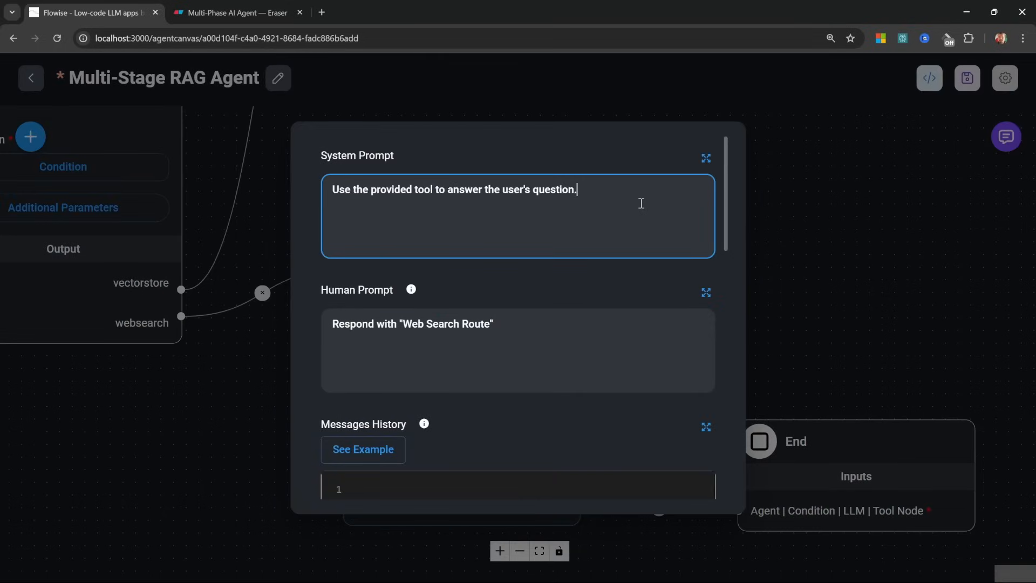
pyautogui.click(642, 204)
pyautogui.tripleClick(528, 347)
pyautogui.write('{question}')
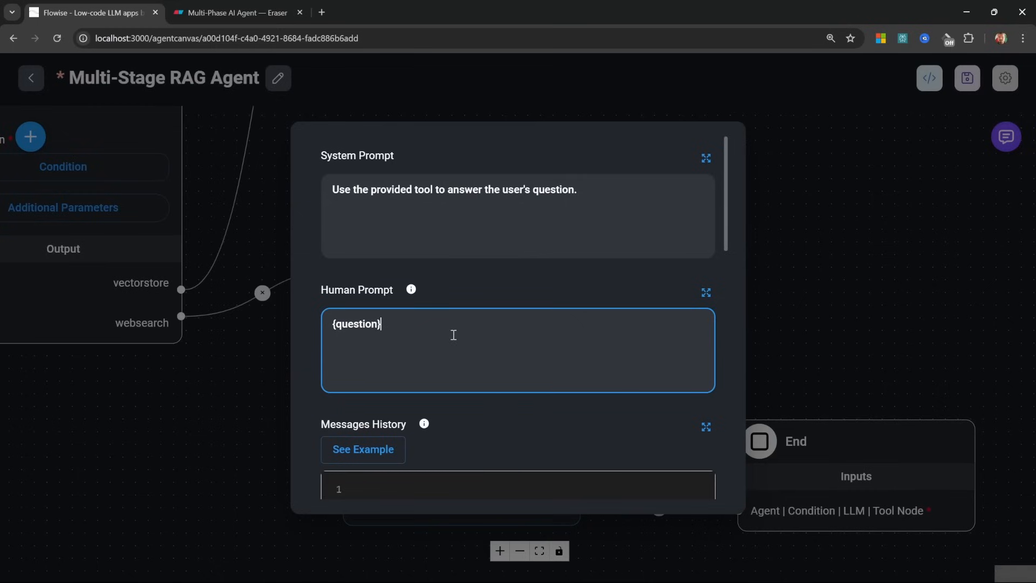
# Map webSearchLLM's question prompt value to the user's question variable from the chatbox
pyautogui.scroll(-8, 514, 405)
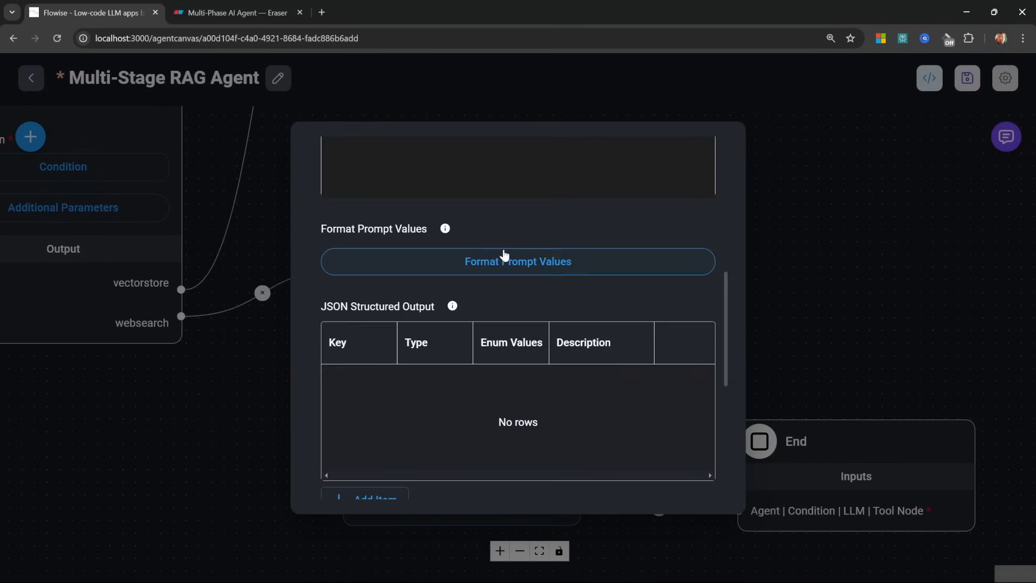
pyautogui.click(529, 269)
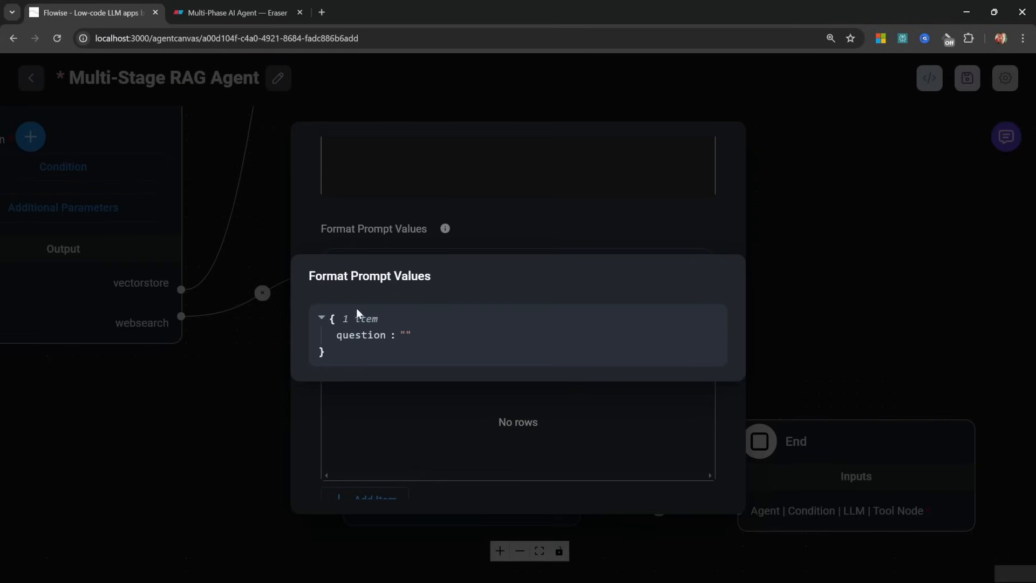
pyautogui.click(436, 334)
pyautogui.click(438, 333)
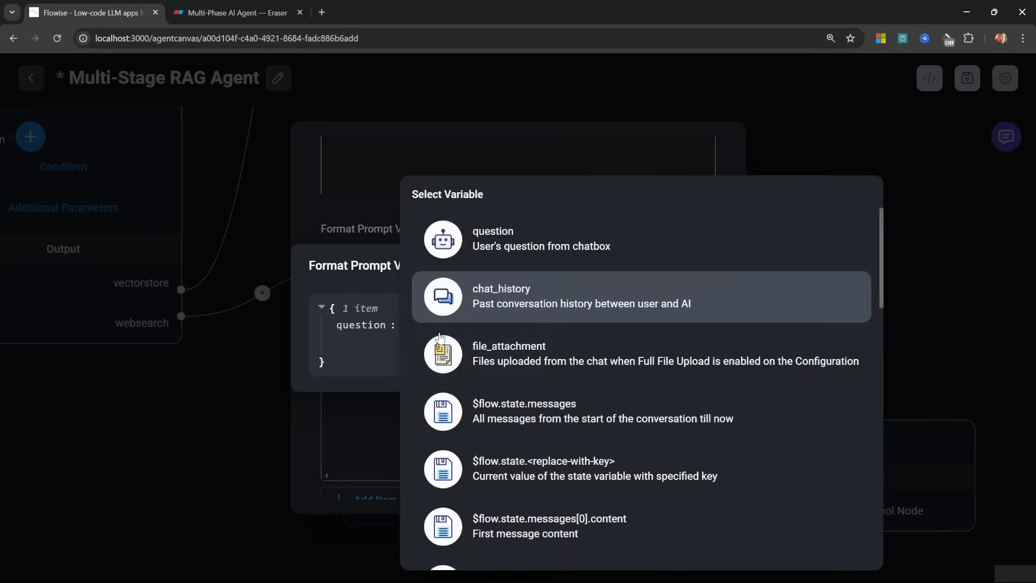
pyautogui.click(500, 243)
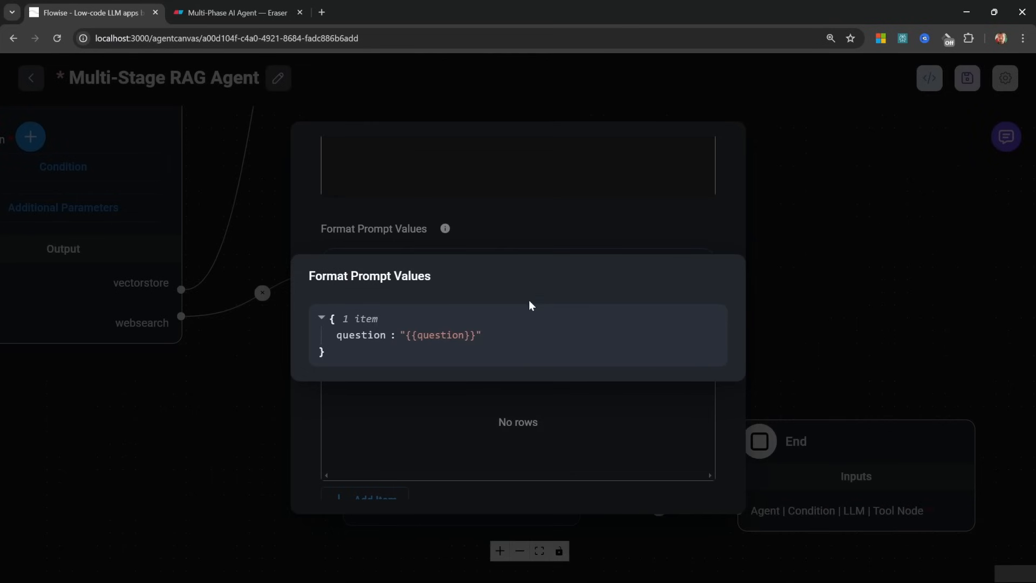
pyautogui.press('Escape')
# Add a Tool Node beside webSearchLLM, connect webSearchLLM's output to it, and name it webSearchTool
pyautogui.click(30, 136)
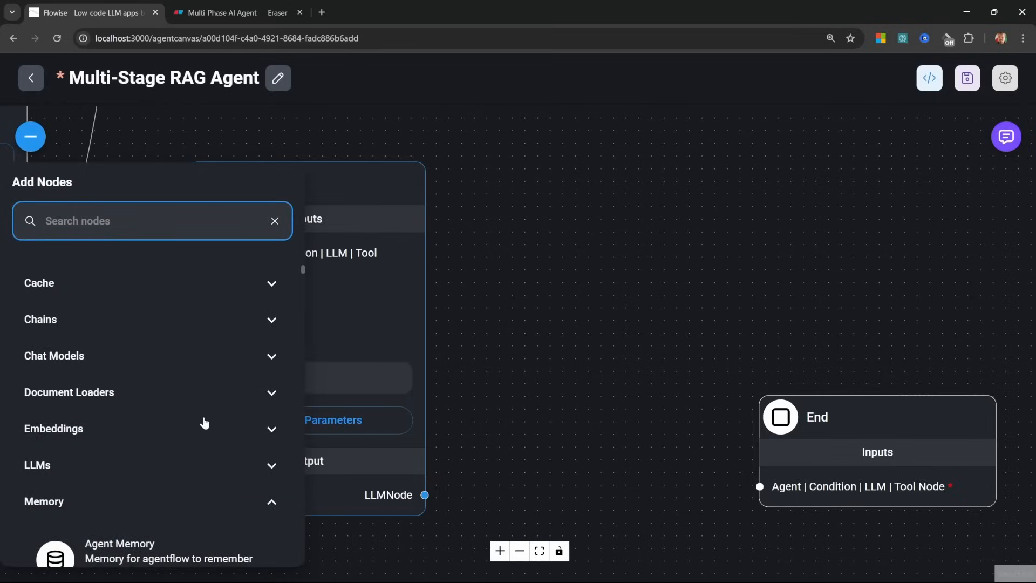
pyautogui.scroll(-10, 204, 422)
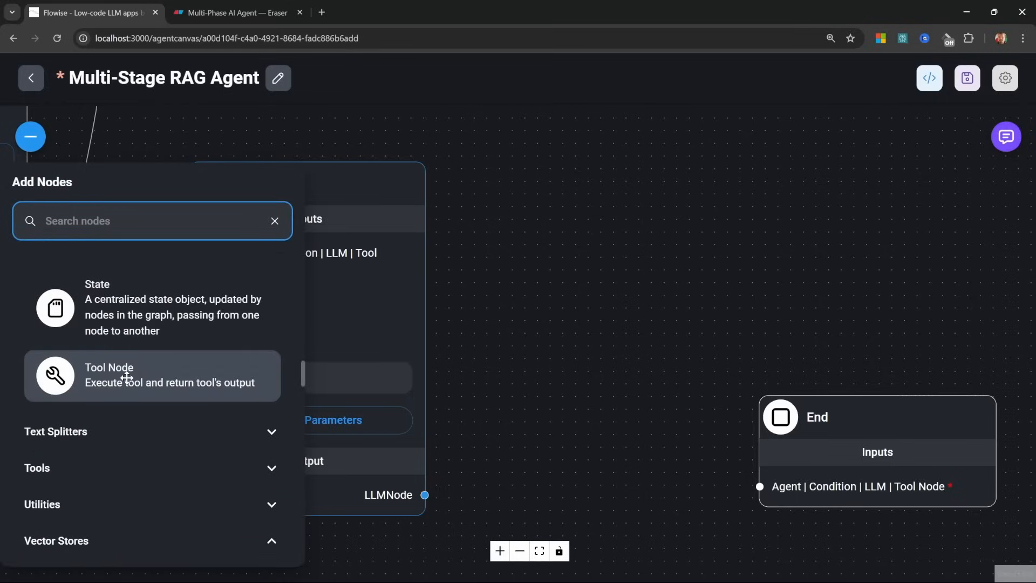
pyautogui.moveTo(126, 378); pyautogui.dragTo(555, 147)
pyautogui.moveTo(473, 473); pyautogui.dragTo(497, 264)
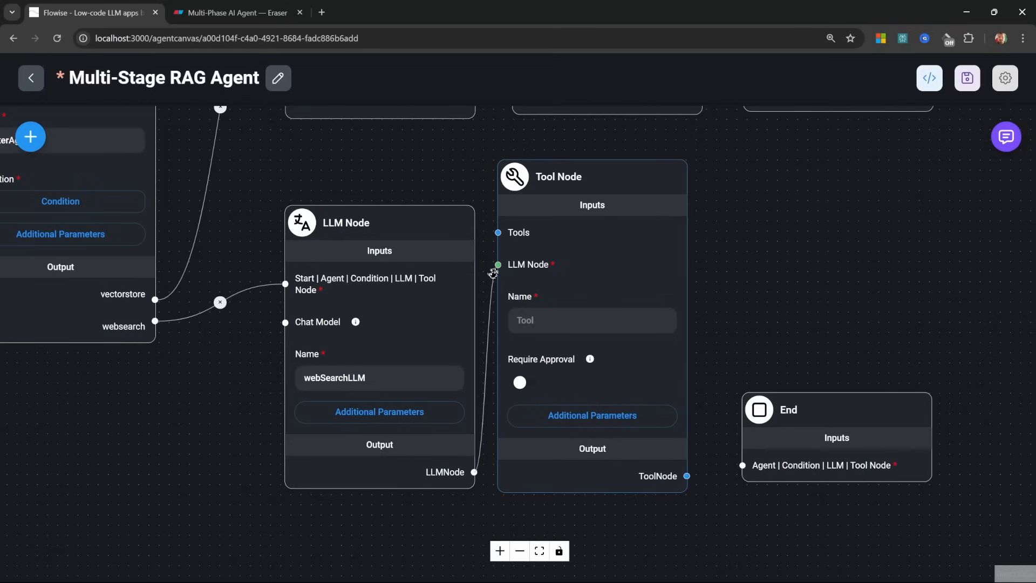
pyautogui.click(621, 328)
pyautogui.write('webSearchTool')
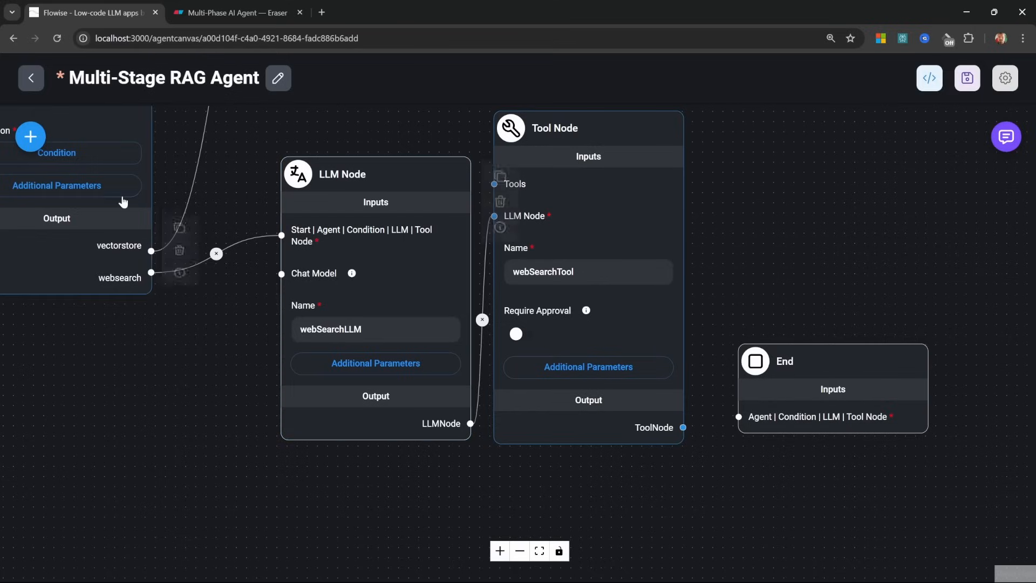
# Add a Serp API tool node below webSearchLLM and connect its output to the Tools input of webSearchTool
pyautogui.click(31, 136)
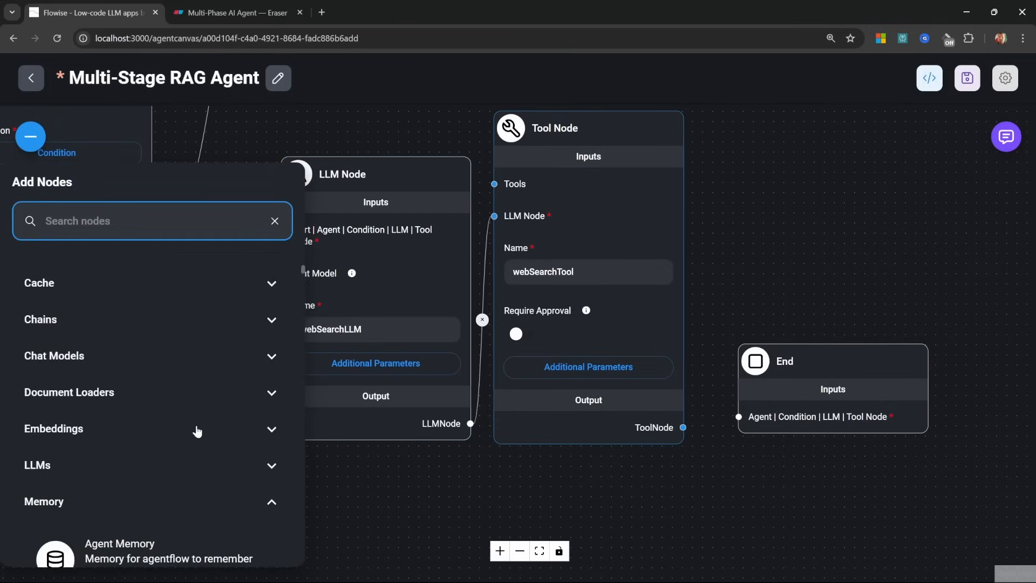
pyautogui.scroll(-10, 280, 493)
pyautogui.click(269, 408)
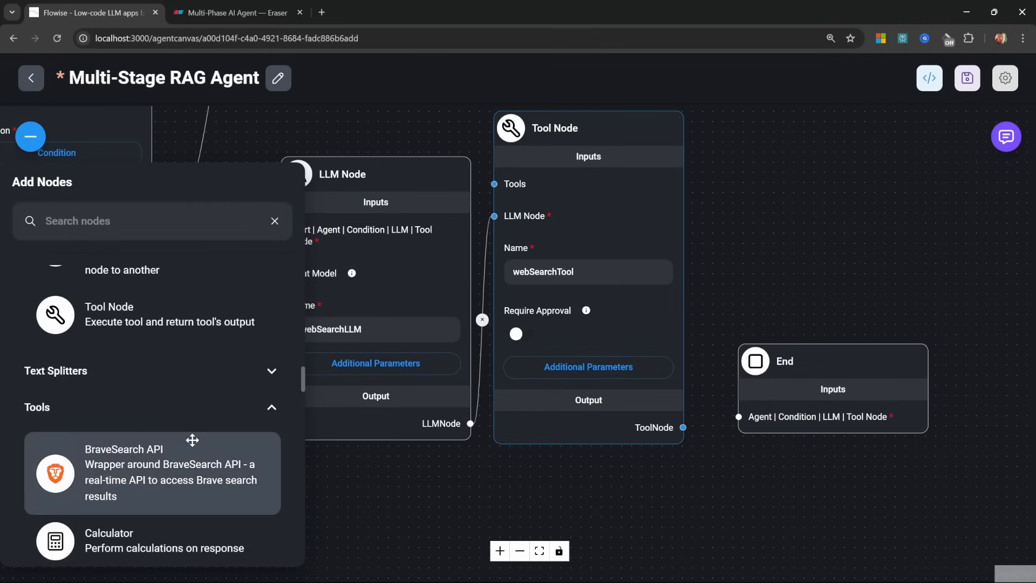
pyautogui.scroll(-10, 192, 439)
pyautogui.moveTo(105, 413); pyautogui.dragTo(560, 479)
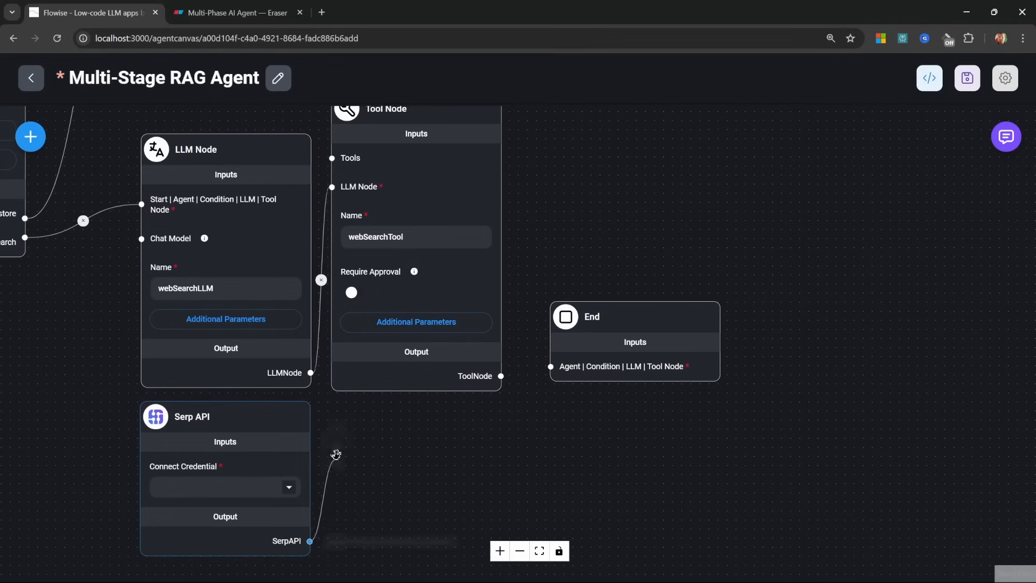
pyautogui.moveTo(336, 454); pyautogui.dragTo(332, 158)
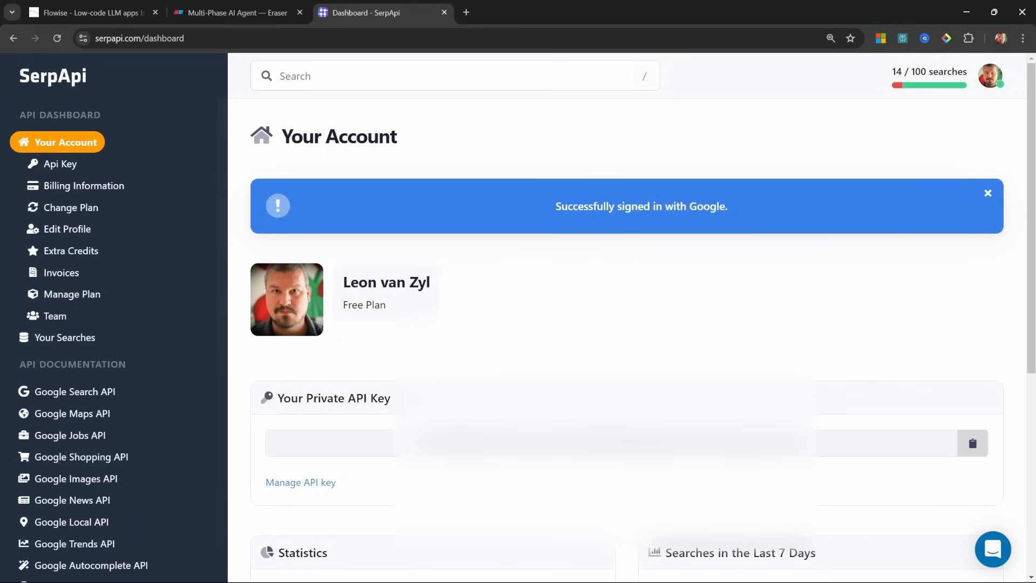
# Copy the private API key from the SerpApi dashboard and start a new credential for the Serp API node in Flowise
pyautogui.click(972, 443)
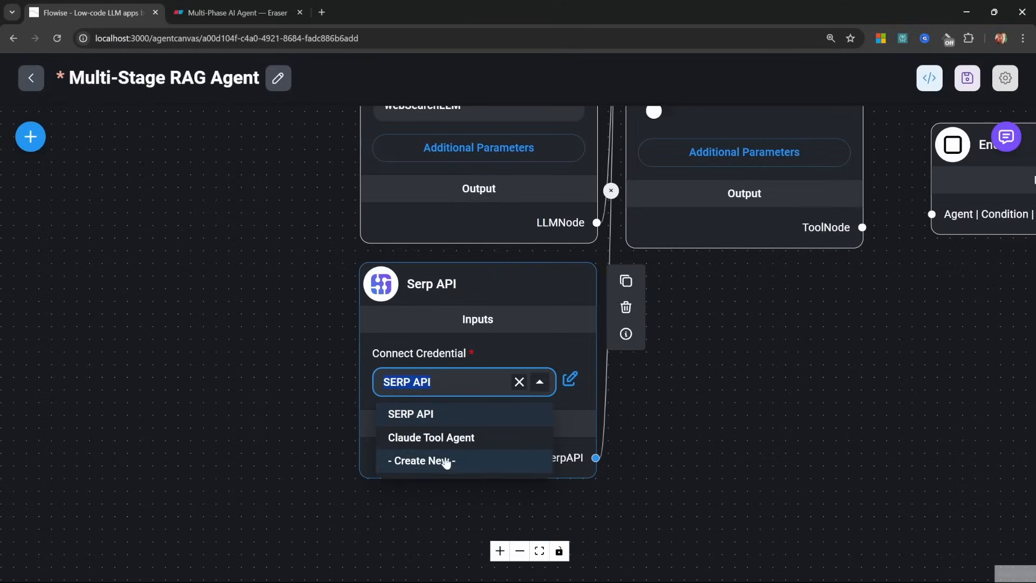
pyautogui.click(450, 460)
pyautogui.click(412, 296)
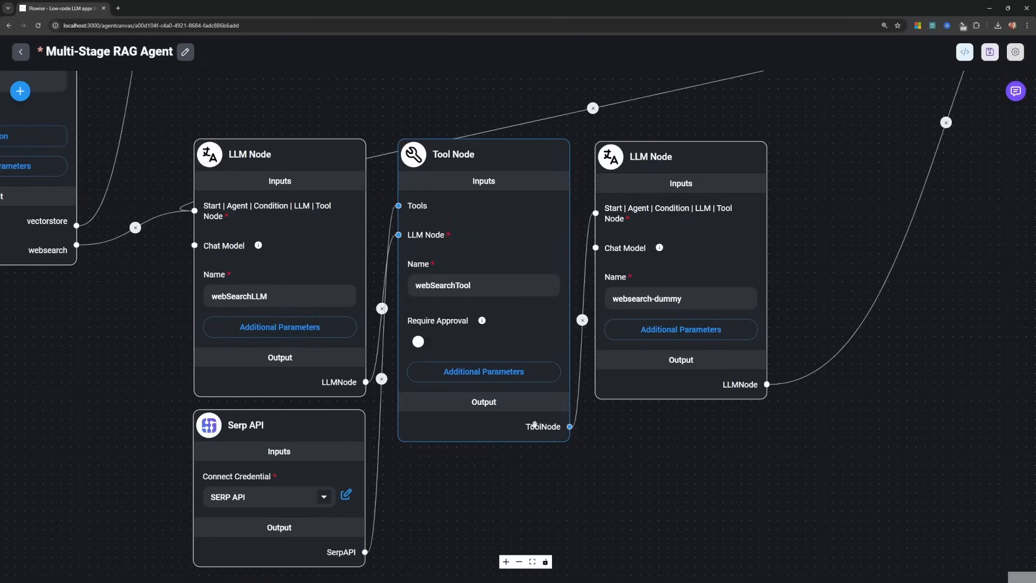
# Add an Update State item with the key documents to the webSearchTool node and open its value for editing
pyautogui.click(480, 381)
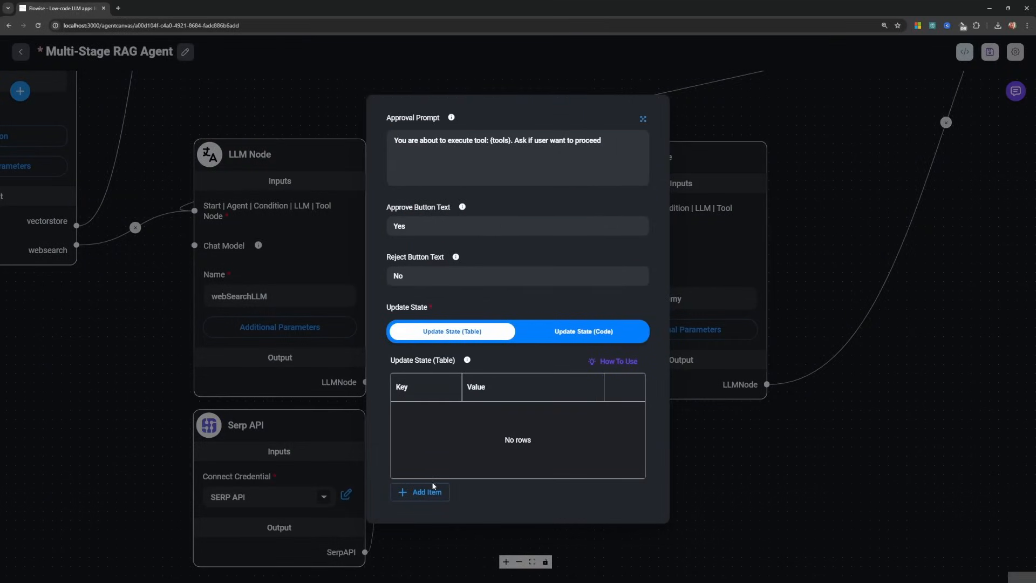
pyautogui.click(435, 496)
pyautogui.click(427, 419)
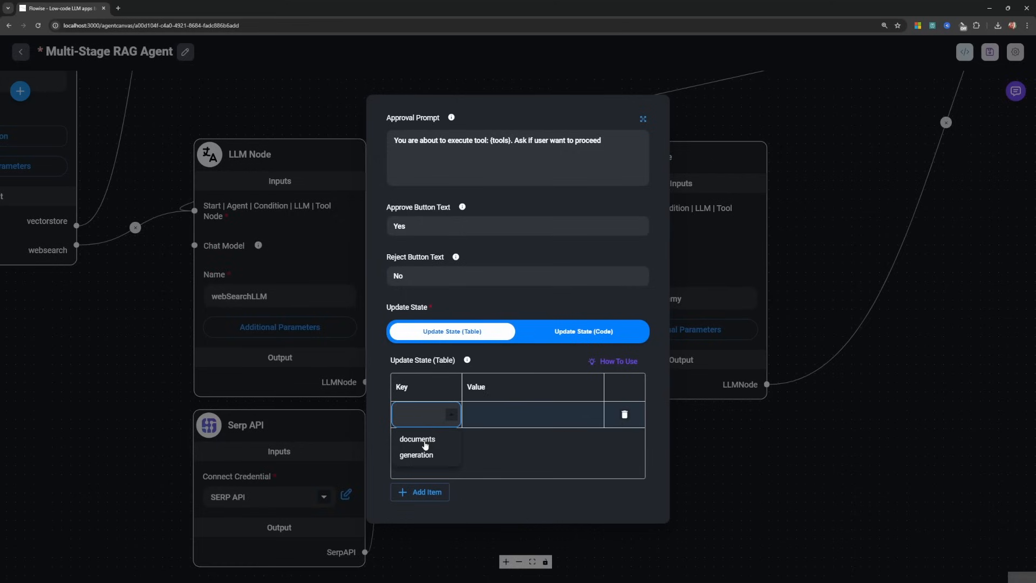
pyautogui.click(426, 442)
pyautogui.click(504, 413)
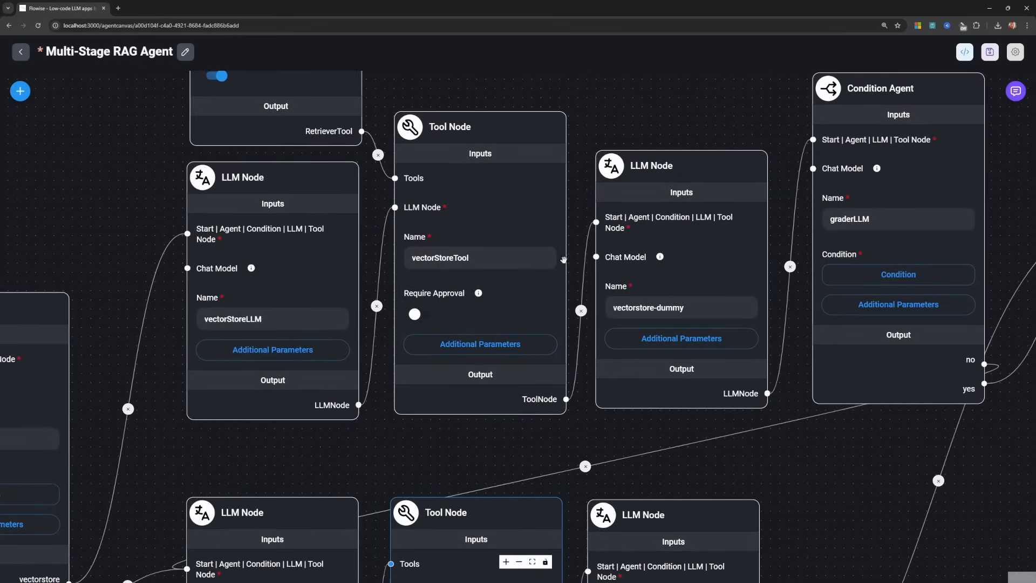
# Check the Update State settings in the vectorStoreTool node's additional parameters
pyautogui.moveTo(538, 212)
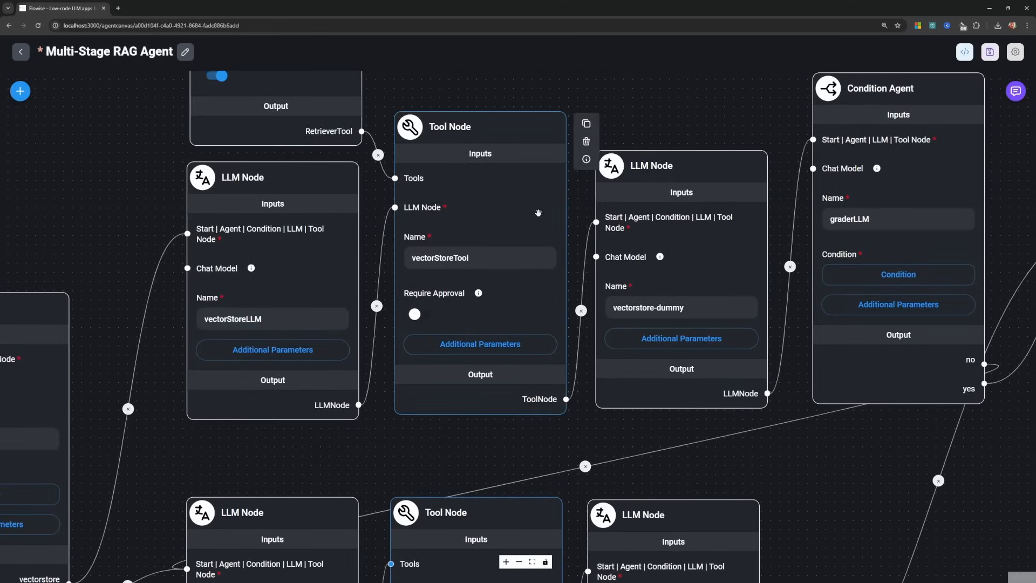
pyautogui.click(500, 350)
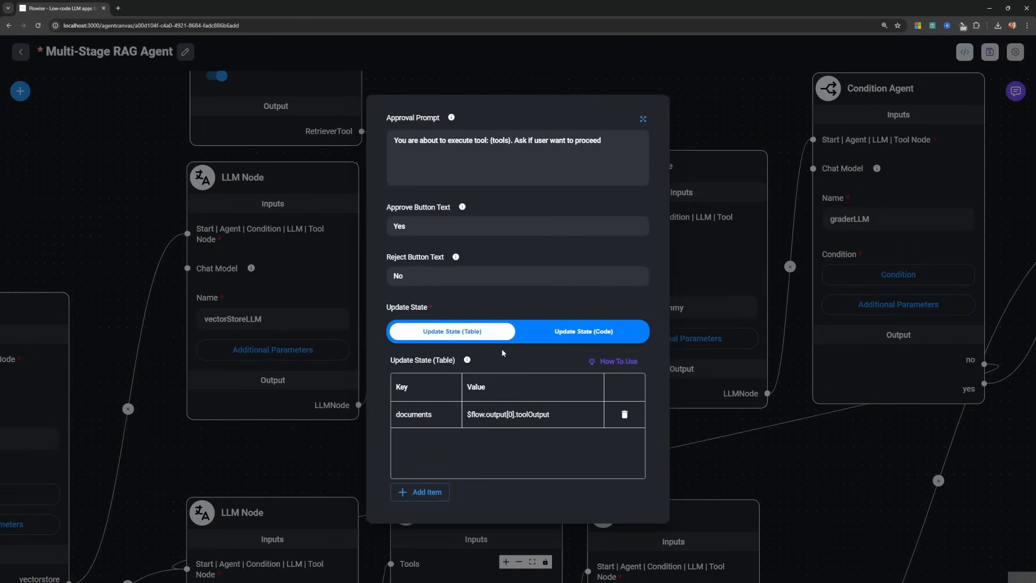
pyautogui.click(737, 414)
# Connect the webSearchTool node's output to the End node of the web search branch
pyautogui.moveTo(810, 499); pyautogui.dragTo(767, 299)
pyautogui.moveTo(777, 439); pyautogui.dragTo(830, 326)
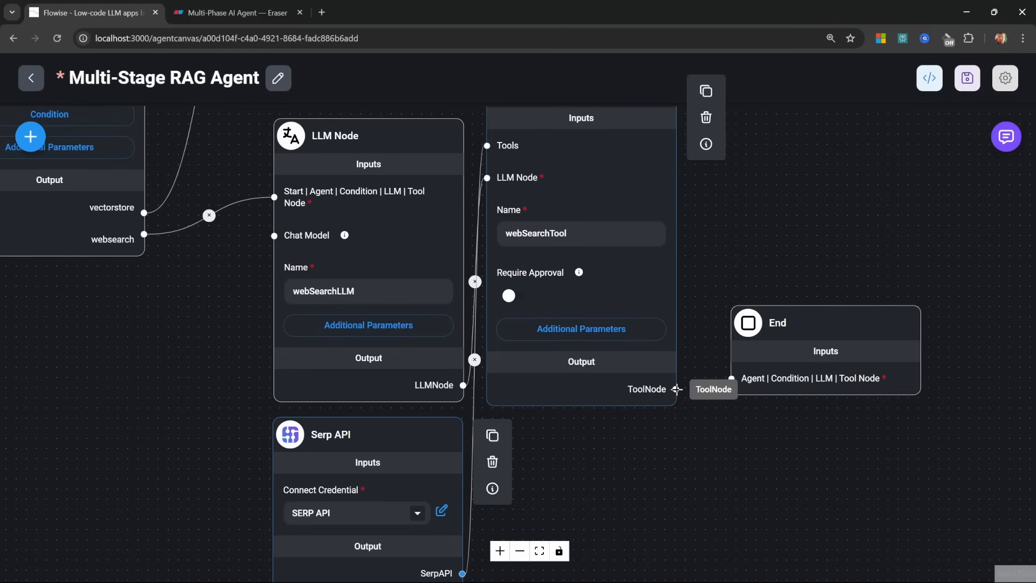
pyautogui.moveTo(676, 388); pyautogui.dragTo(730, 377)
pyautogui.moveTo(738, 225); pyautogui.dragTo(734, 349)
pyautogui.scroll(-2, 794, 351)
# Save the agent flow, test it in the chat with "What is the current weather in New York?" and review the response in the expanded chat
pyautogui.click(968, 79)
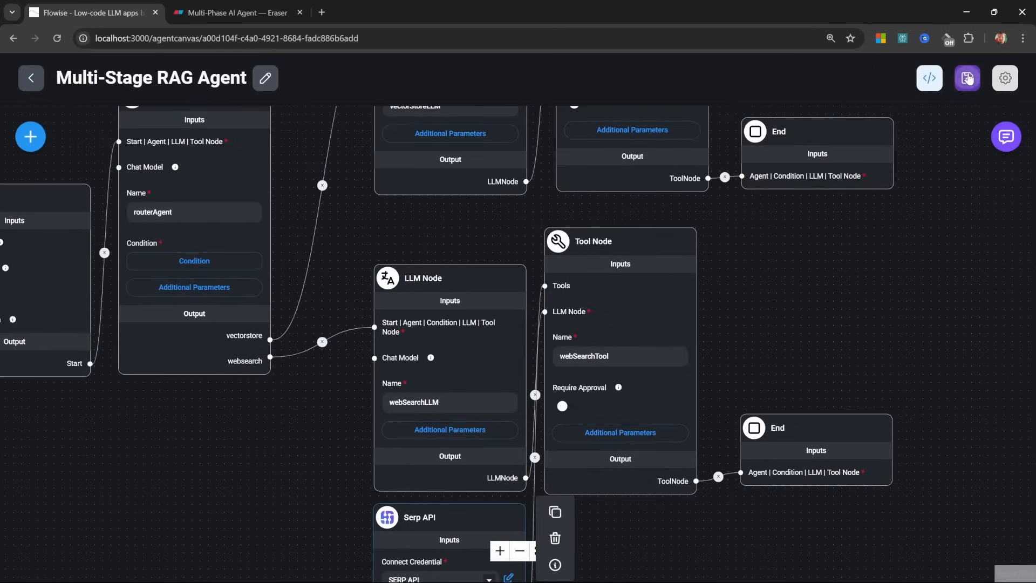
pyautogui.click(1006, 139)
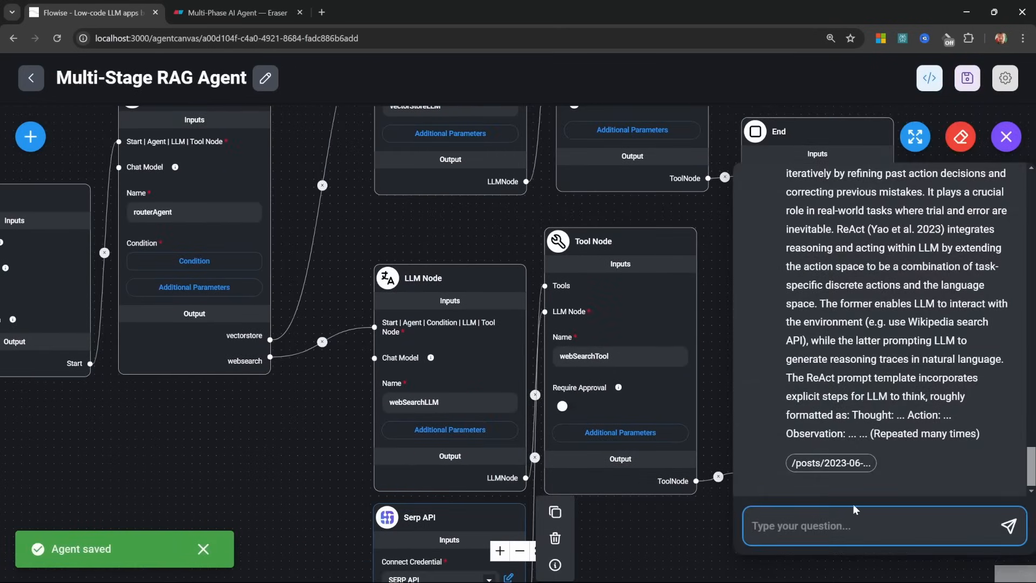
pyautogui.write('What is the current weather ')
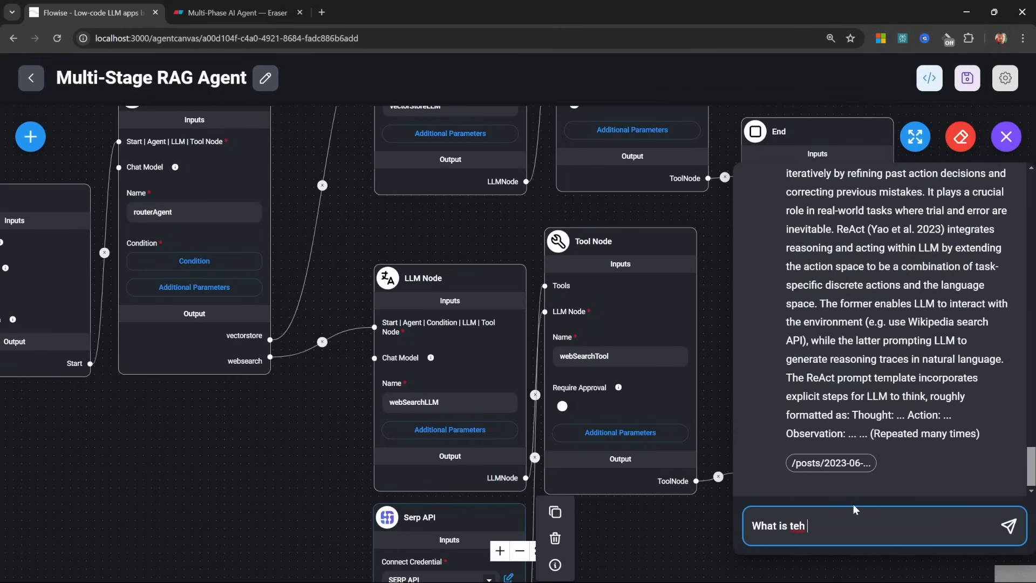
pyautogui.write('in New York?')
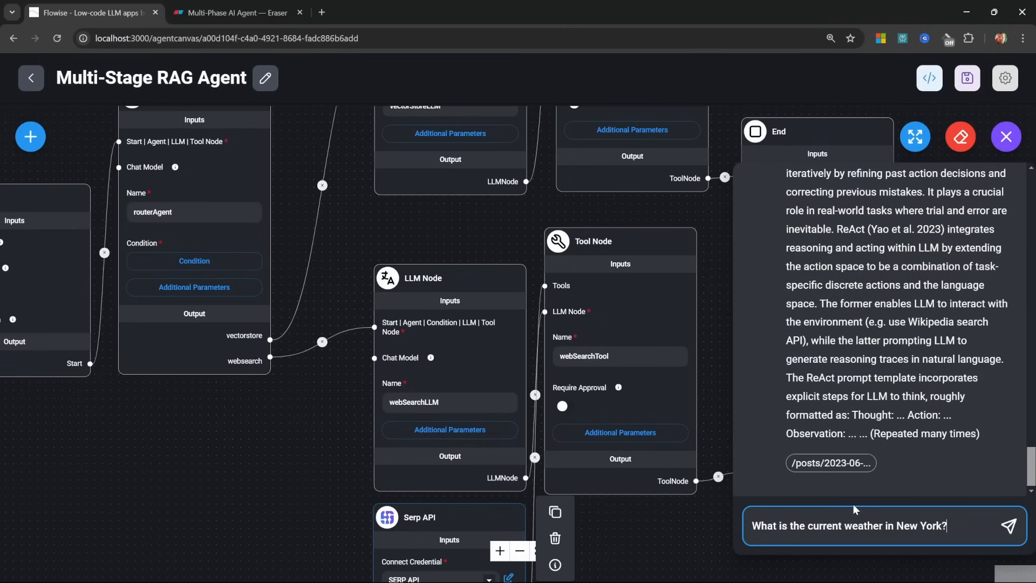
pyautogui.press('Return')
pyautogui.click(915, 136)
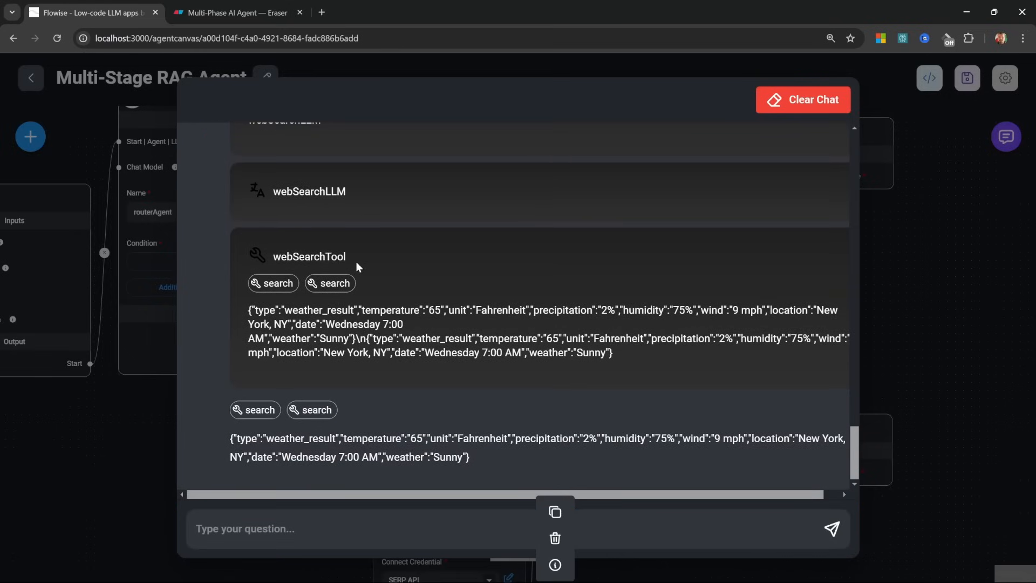
pyautogui.click(277, 285)
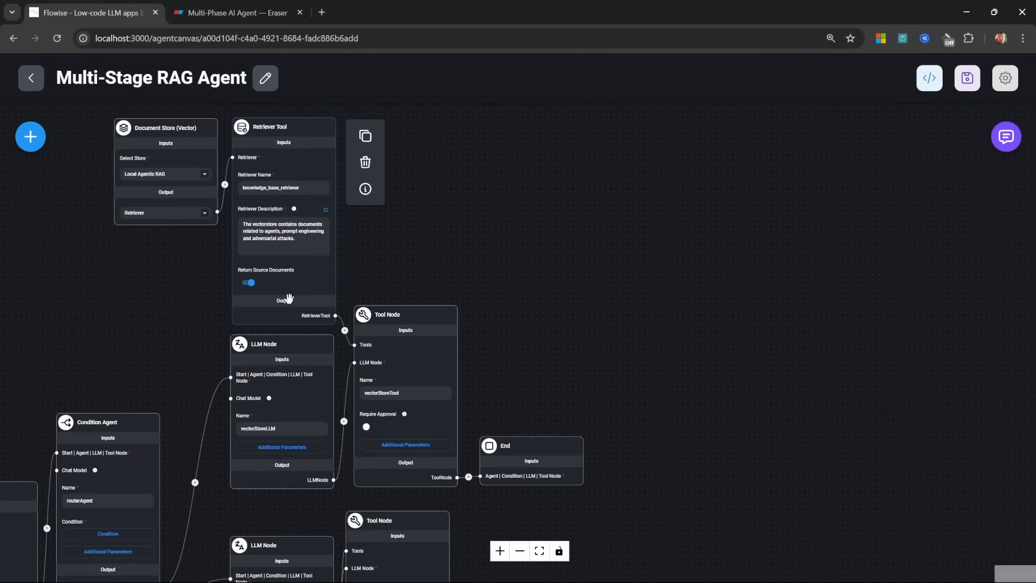
# Switch to the Multi-Phase AI Agent diagram in Eraser and review the Fallback stage for grading retrieved documents
pyautogui.hotkey('ctrl', 'Tab')
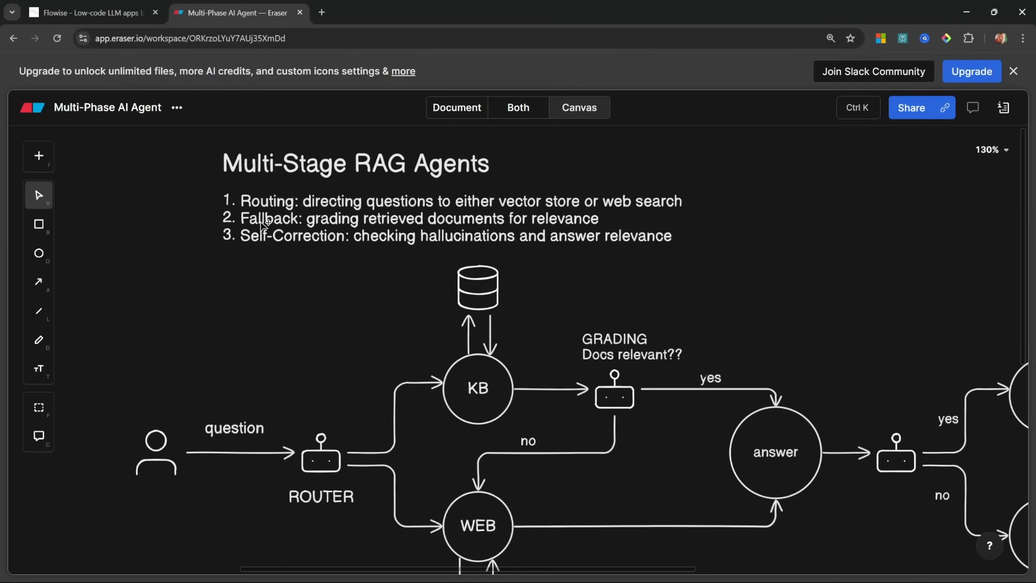
pyautogui.doubleClick(278, 223)
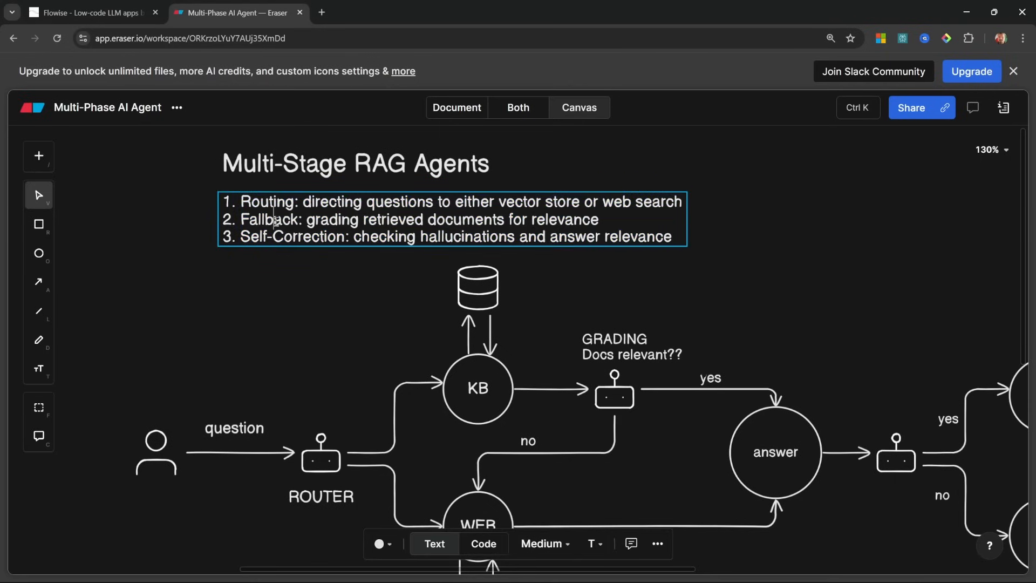
pyautogui.tripleClick(287, 226)
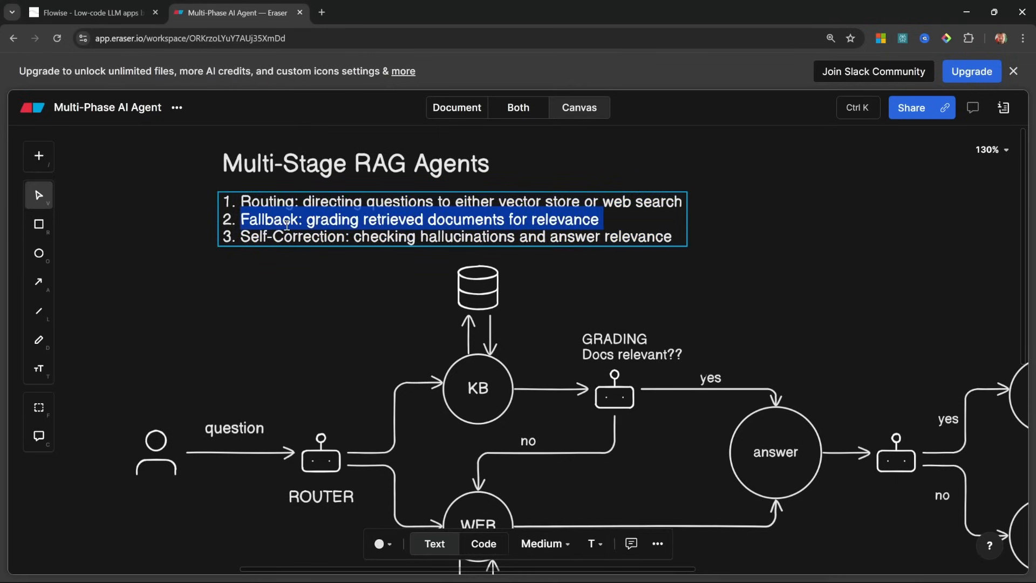
pyautogui.scroll(-2, 286, 226)
pyautogui.hscroll(3, 287, 225)
pyautogui.moveTo(401, 191); pyautogui.dragTo(543, 323)
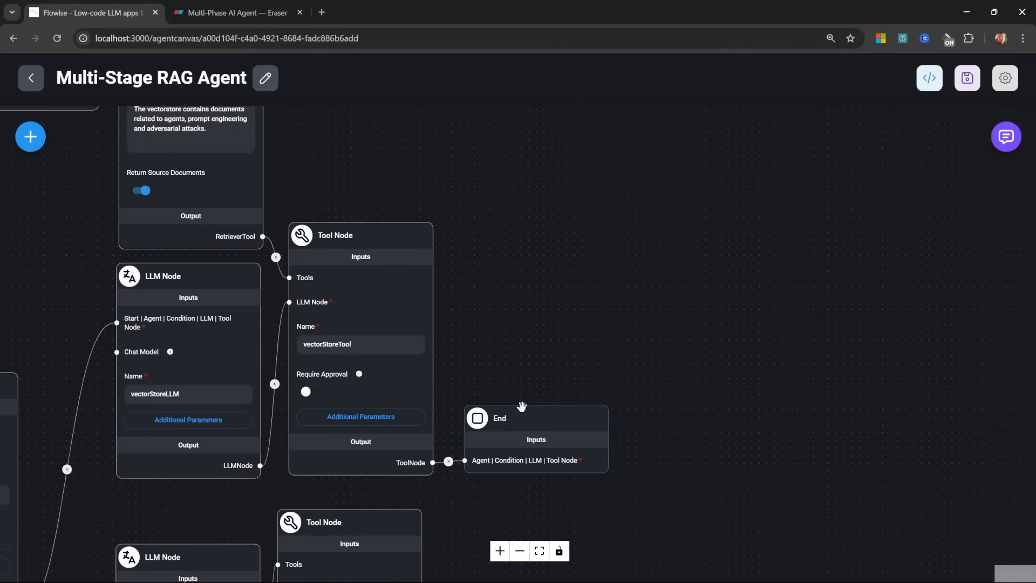
# Unlink the End node from vectorStoreTool and move it farther away, and add a Condition Agent node between the two
pyautogui.moveTo(551, 420); pyautogui.dragTo(956, 367)
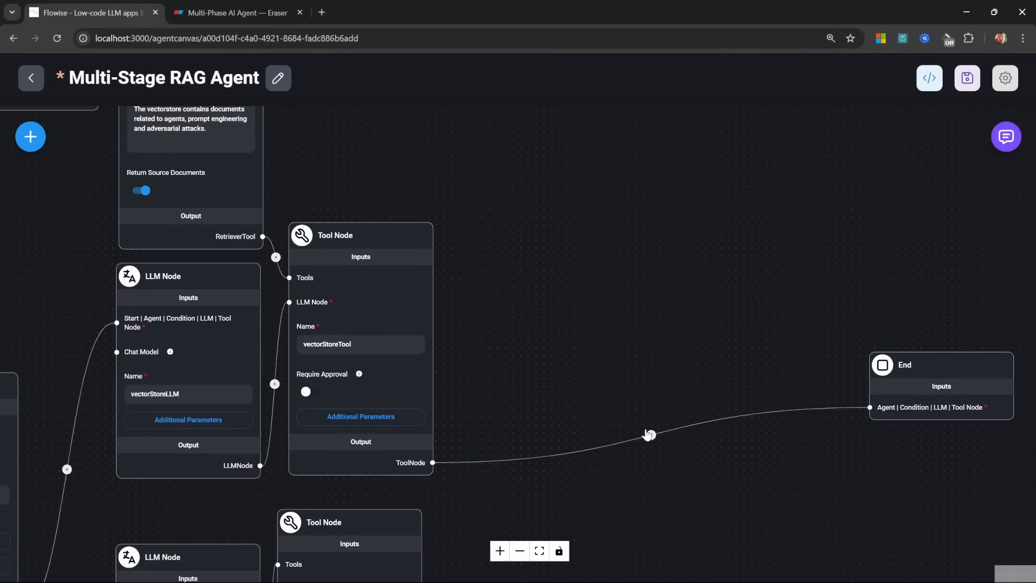
pyautogui.click(30, 136)
pyautogui.scroll(-10, 208, 412)
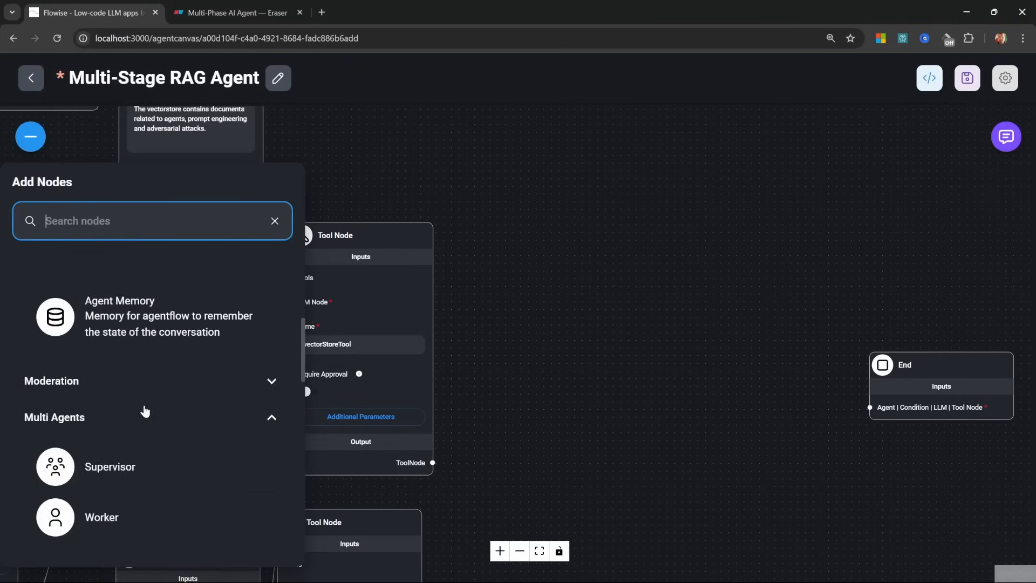
pyautogui.moveTo(120, 444); pyautogui.dragTo(658, 326)
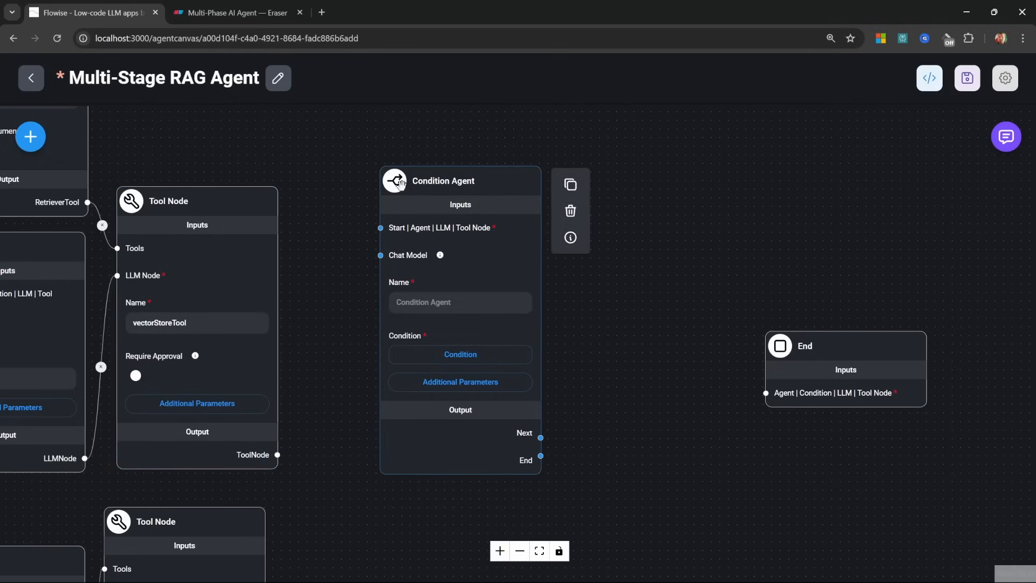
pyautogui.moveTo(399, 184); pyautogui.dragTo(535, 164)
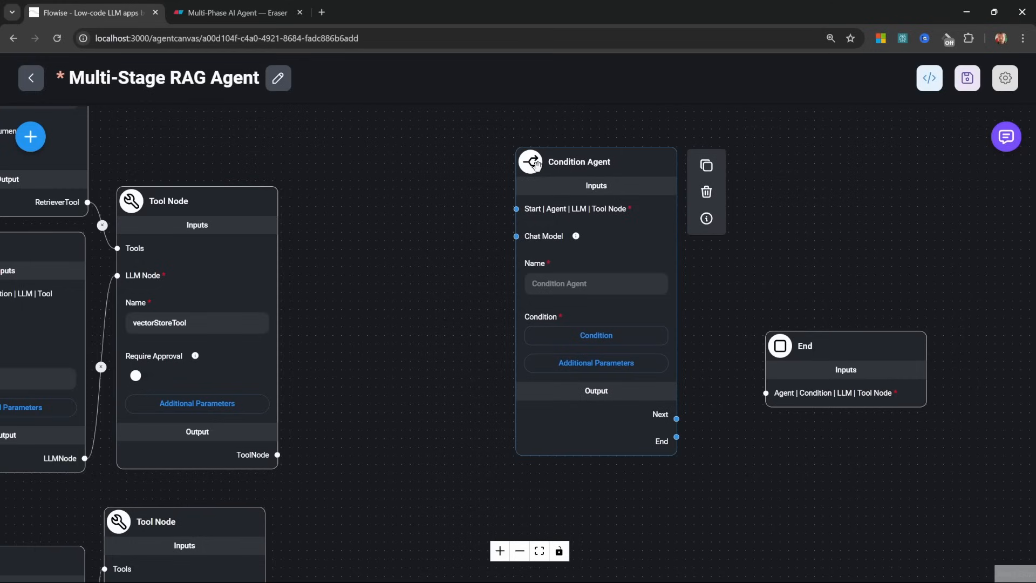
# Add an LLM Node between vectorStoreTool and the Condition Agent, linking vectorStoreTool to it and its output to the Condition Agent
pyautogui.click(47, 135)
pyautogui.moveTo(51, 477); pyautogui.dragTo(402, 256)
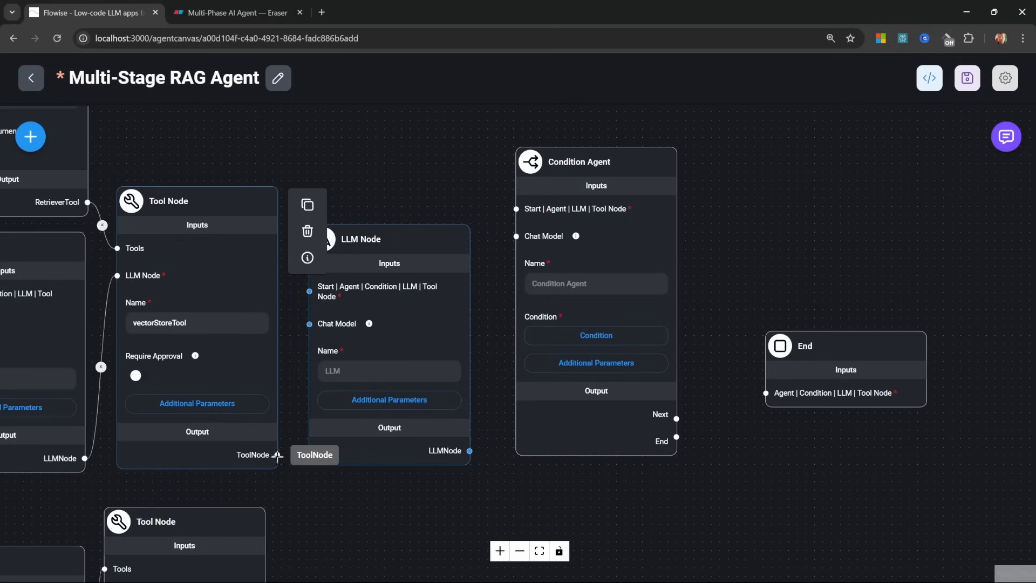
pyautogui.moveTo(278, 454); pyautogui.dragTo(309, 292)
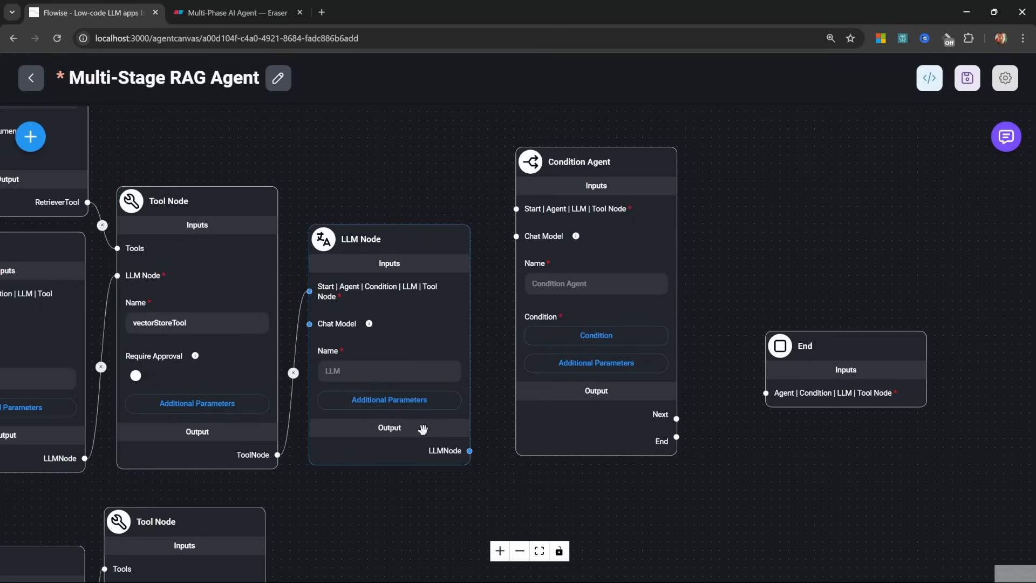
pyautogui.moveTo(469, 450); pyautogui.dragTo(517, 209)
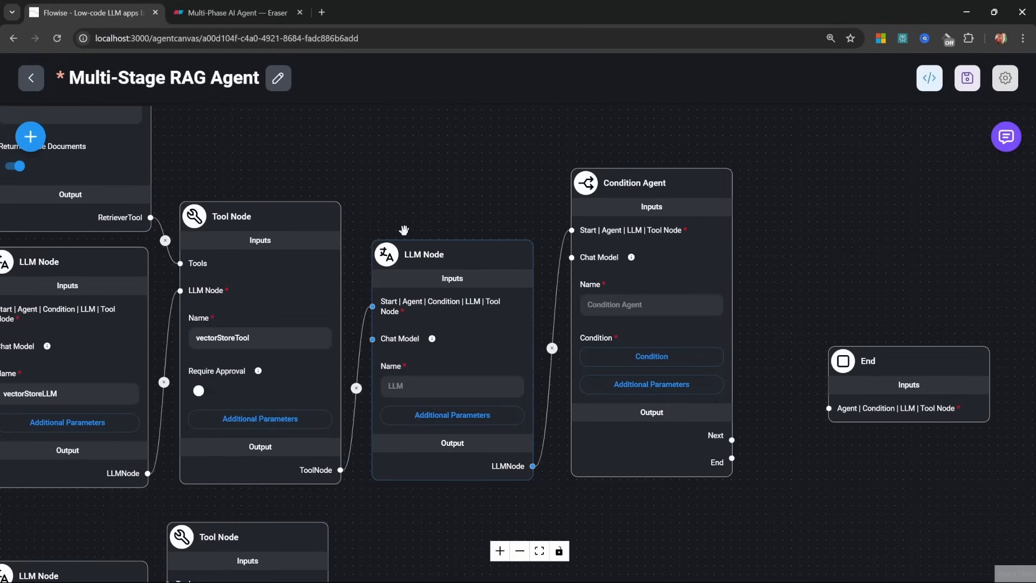
# Try placing the Condition Agent directly beside the vectorStoreTool node, with the new LLM Node moved out of the way below
pyautogui.moveTo(283, 231)
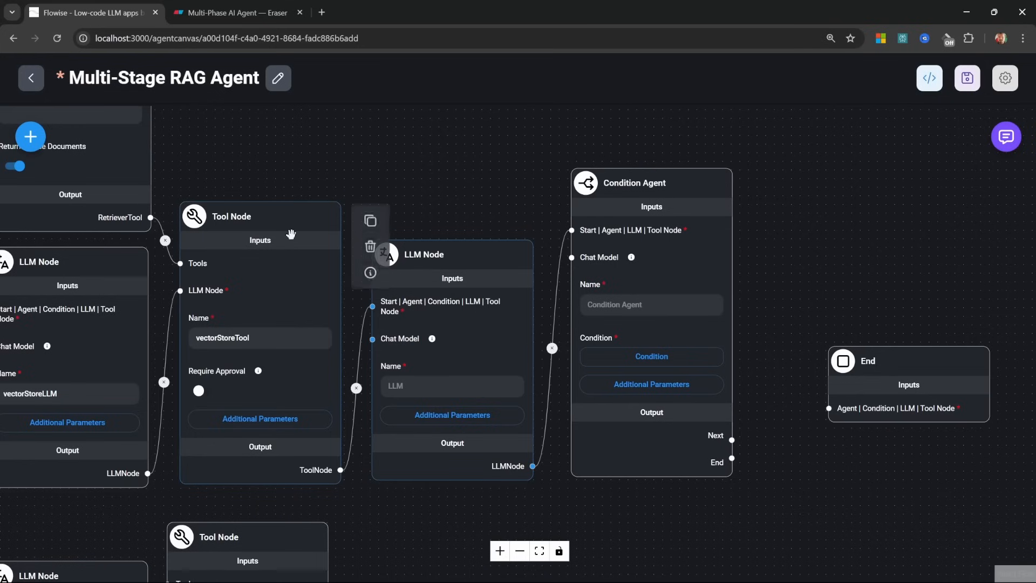
pyautogui.moveTo(168, 195); pyautogui.dragTo(268, 195)
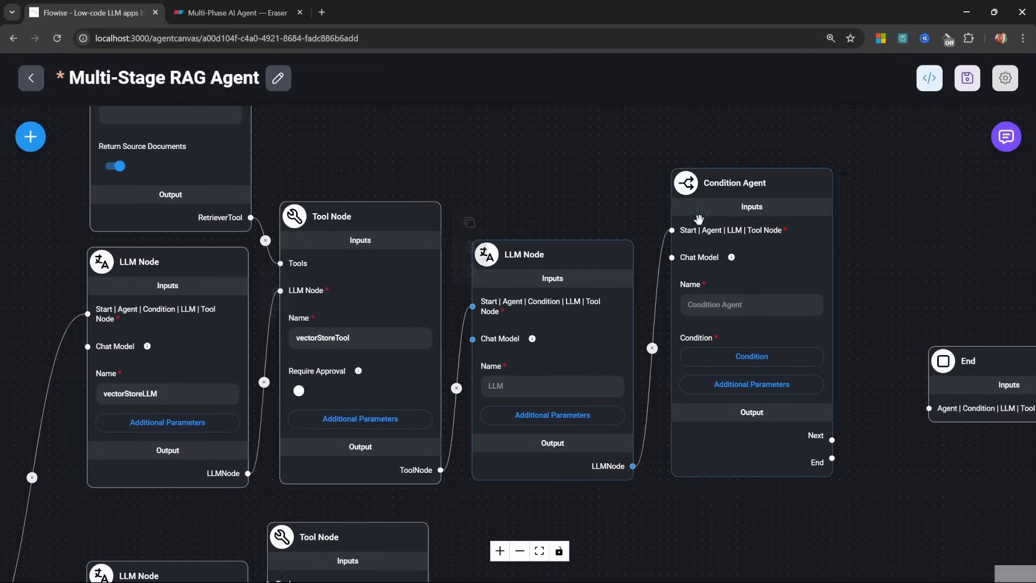
pyautogui.moveTo(722, 191); pyautogui.dragTo(718, 201)
pyautogui.moveTo(356, 240)
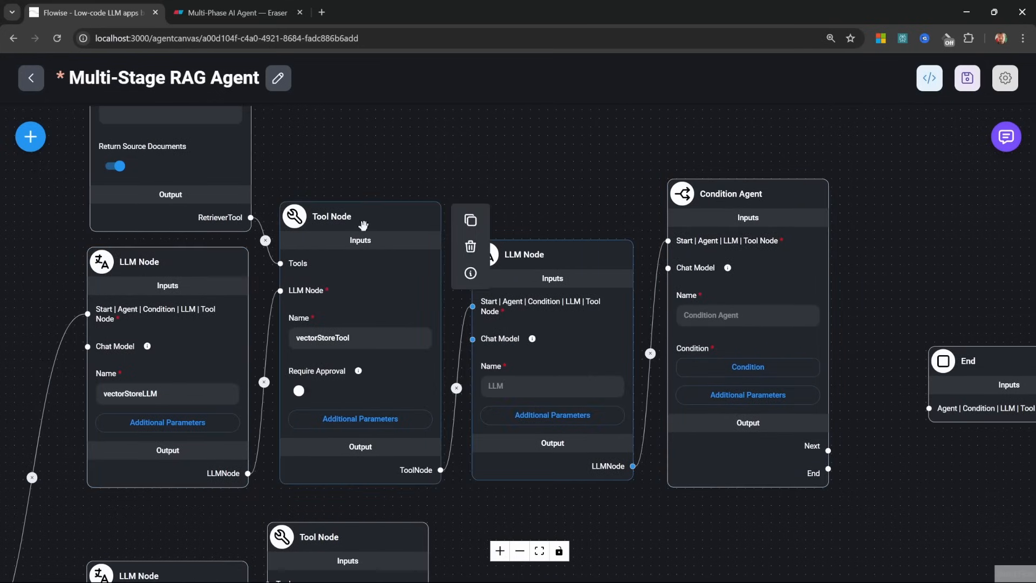
pyautogui.moveTo(572, 272)
pyautogui.moveTo(572, 273); pyautogui.dragTo(598, 551)
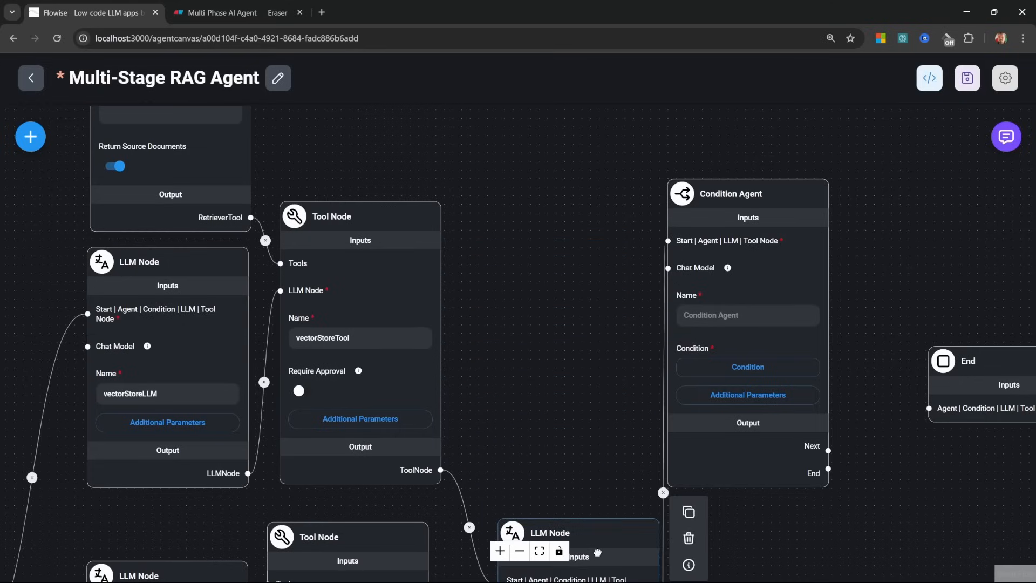
pyautogui.moveTo(690, 193); pyautogui.dragTo(501, 183)
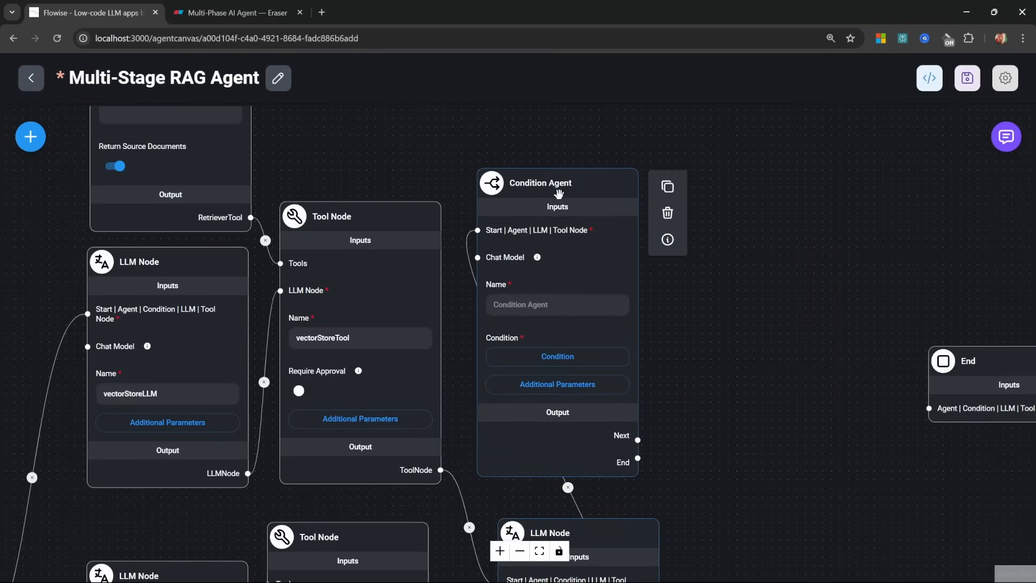
pyautogui.moveTo(375, 335)
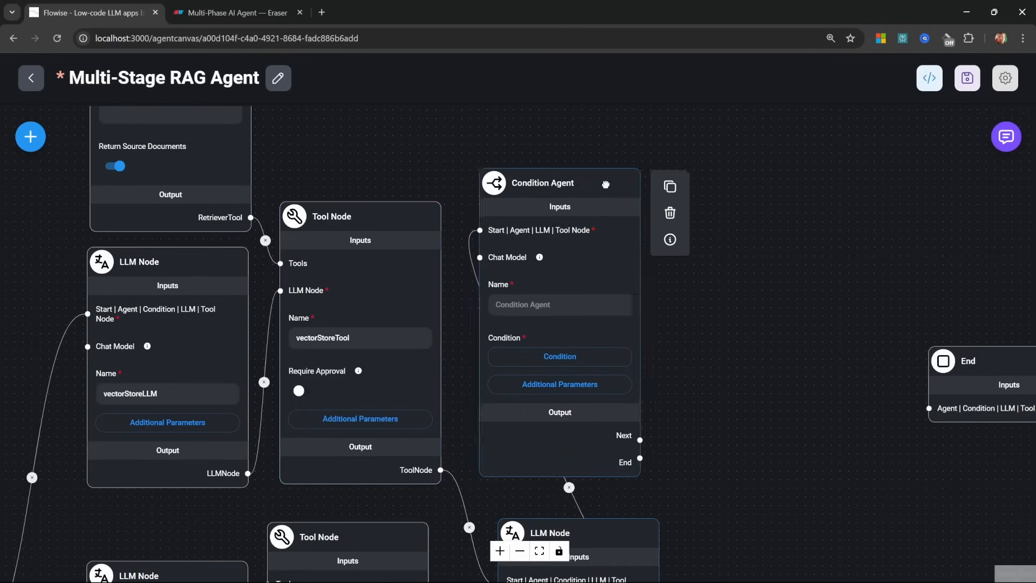
# Arrange the new LLM Node beside vectorStoreTool and the Condition Agent on its far side, so the three nodes follow their connection order
pyautogui.moveTo(574, 183); pyautogui.dragTo(788, 208)
pyautogui.moveTo(784, 208)
pyautogui.moveTo(603, 537); pyautogui.dragTo(583, 261)
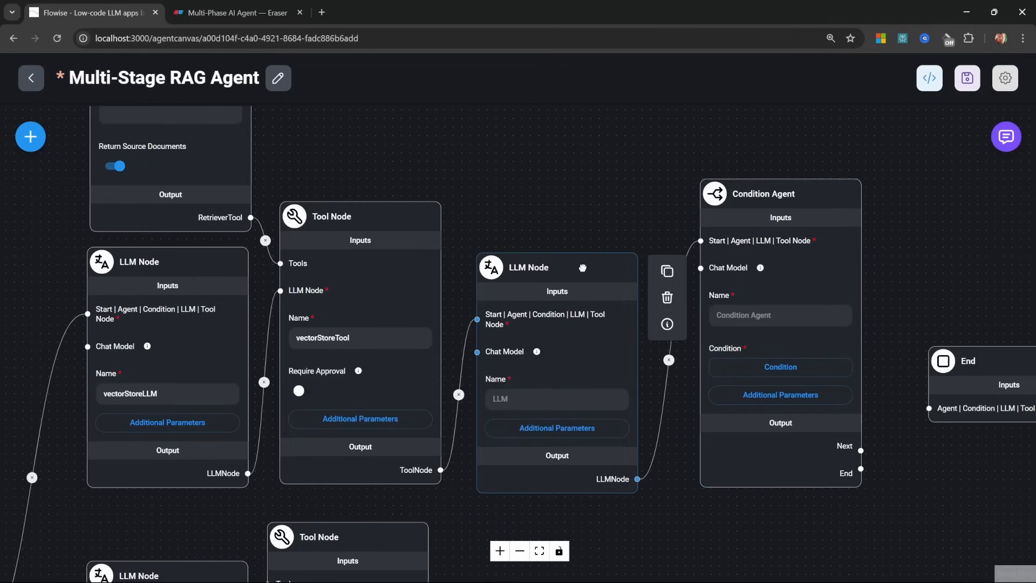
pyautogui.click(536, 397)
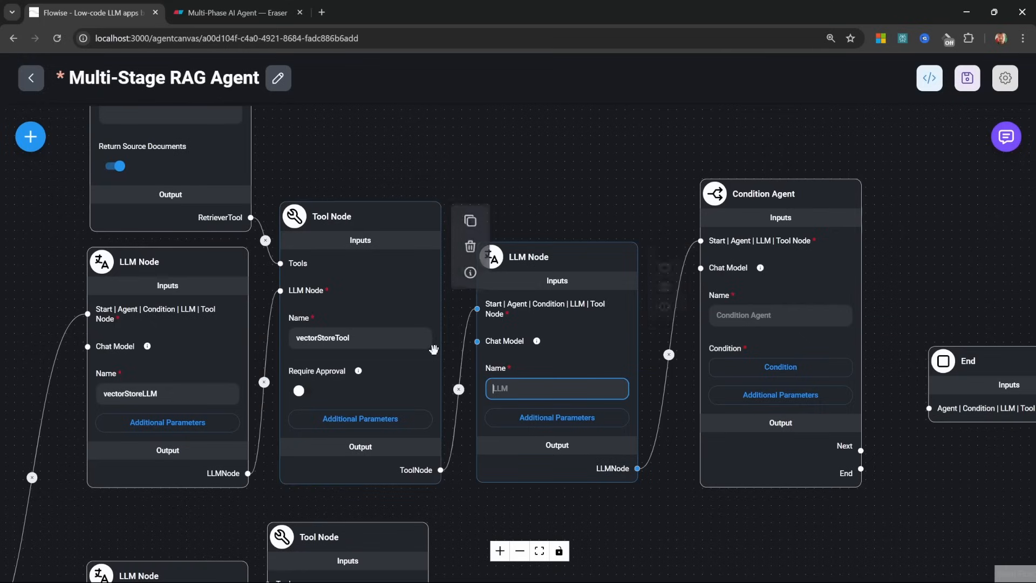
pyautogui.moveTo(752, 206); pyautogui.dragTo(743, 198)
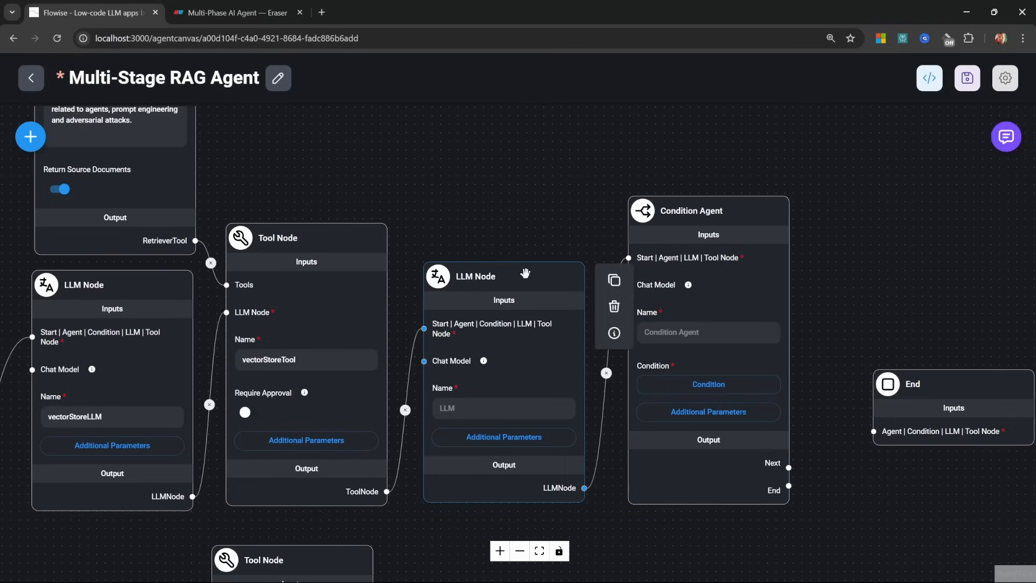
pyautogui.moveTo(525, 273)
pyautogui.mouseDown()
pyautogui.moveTo(560, 533)
pyautogui.moveTo(507, 350)
pyautogui.moveTo(517, 272)
pyautogui.moveTo(522, 282)
pyautogui.mouseUp()
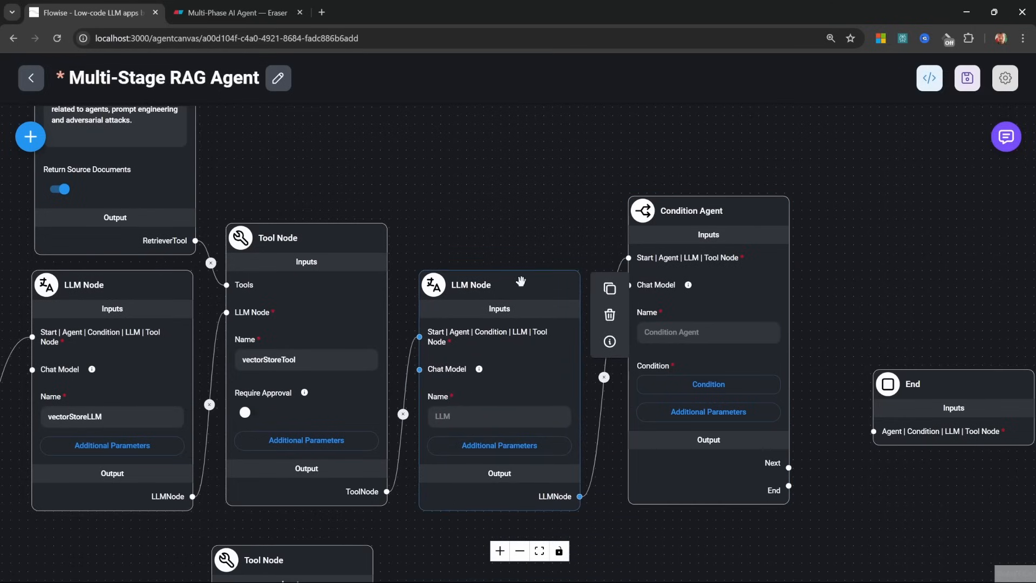
pyautogui.moveTo(732, 219); pyautogui.dragTo(721, 212)
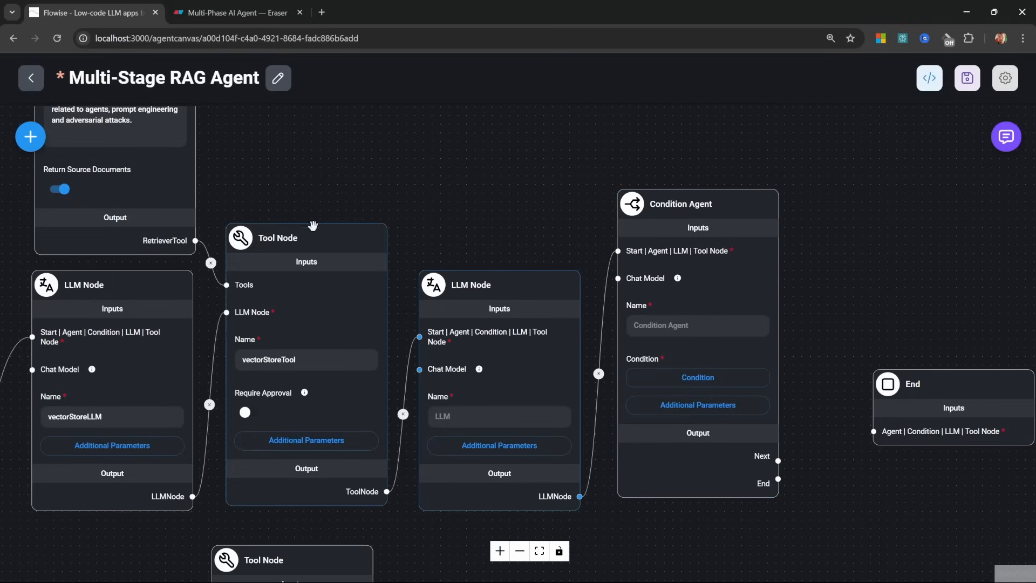
pyautogui.moveTo(531, 301); pyautogui.dragTo(527, 292)
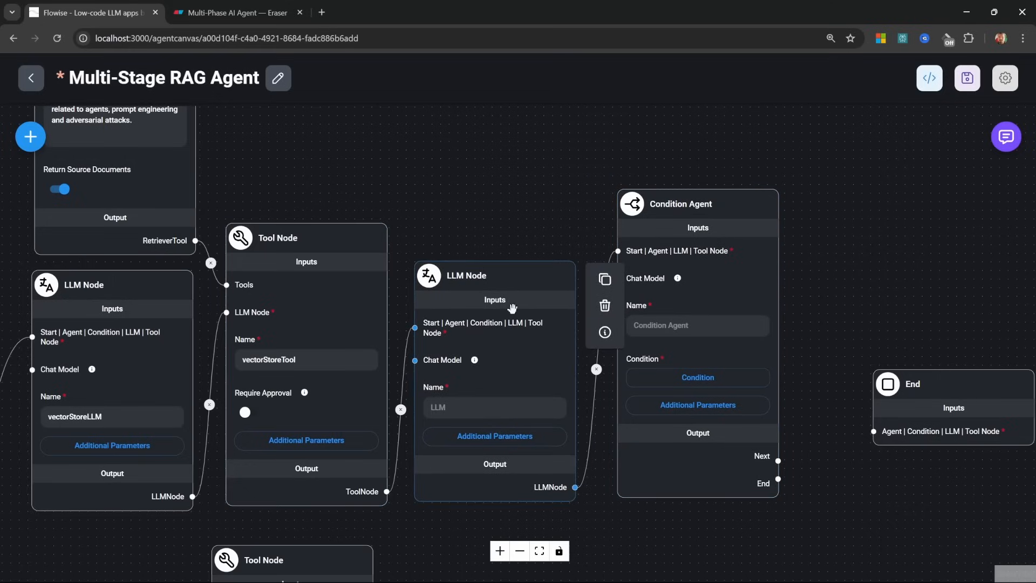
# Name the LLM node feeding the Condition Agent "vectorstore-dummy" and set its human prompt to "DO NOT RESPOND. DO NOT CALL TOOLS."
pyautogui.click(470, 412)
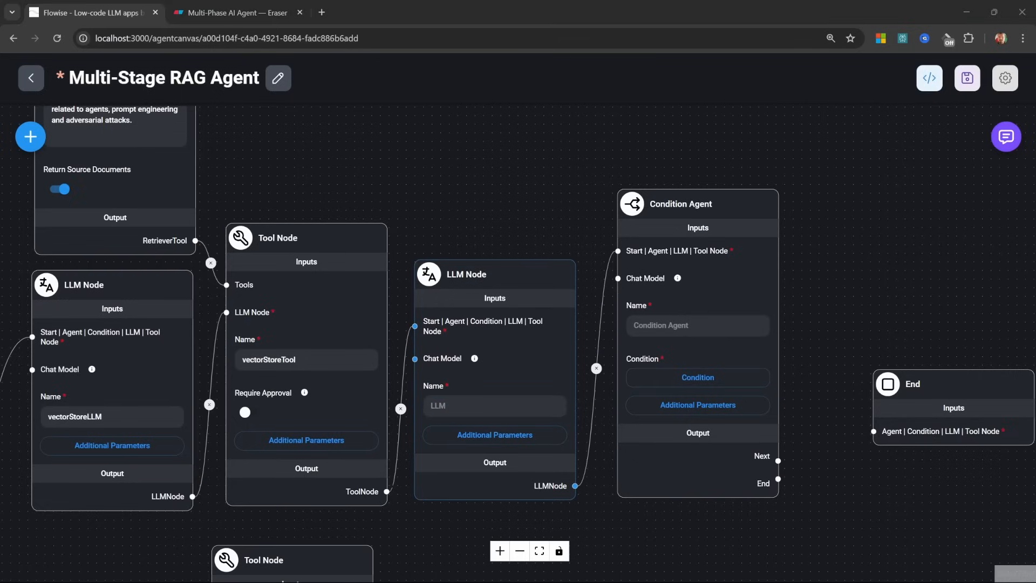
pyautogui.click(530, 407)
pyautogui.write('vectorstore-dummy')
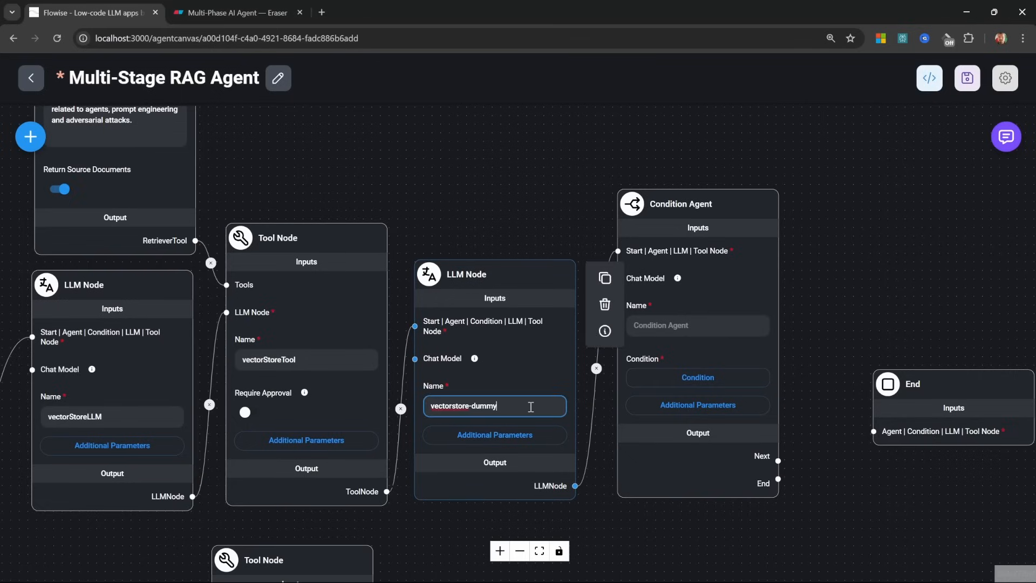
pyautogui.click(507, 438)
pyautogui.click(492, 343)
pyautogui.write('DO NOT RESPOND. DO NOT CALL TOOLS.')
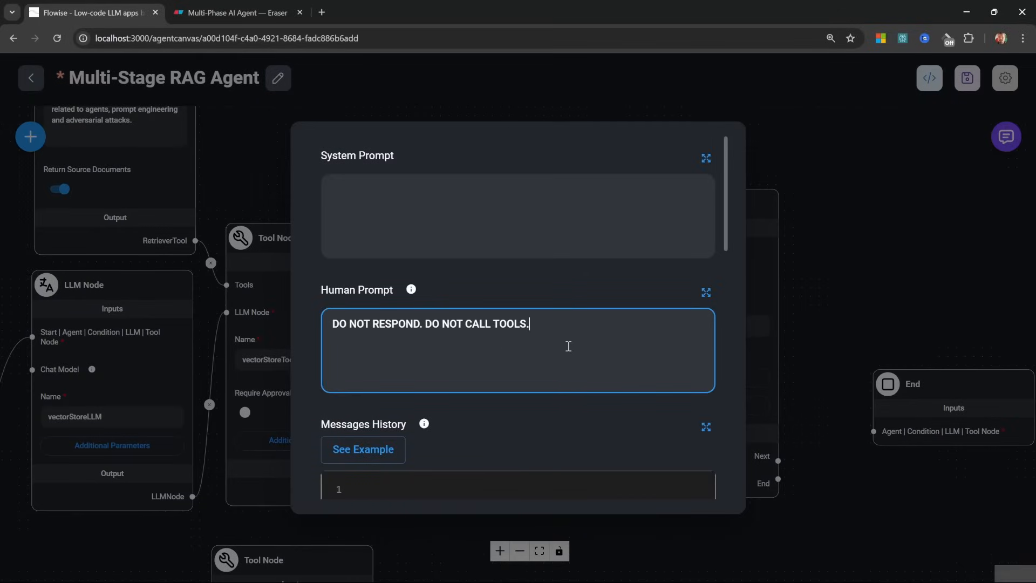
pyautogui.click(798, 257)
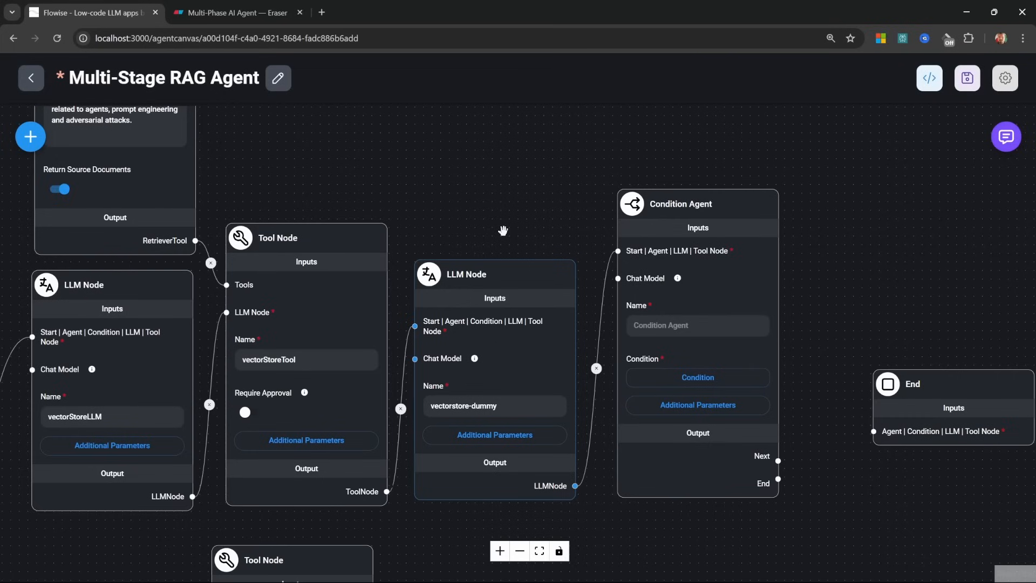
# Name the new Condition Agent "graderLLM" and check the grading stage in the Eraser diagram before returning to Flowise
pyautogui.moveTo(503, 230); pyautogui.dragTo(255, 218)
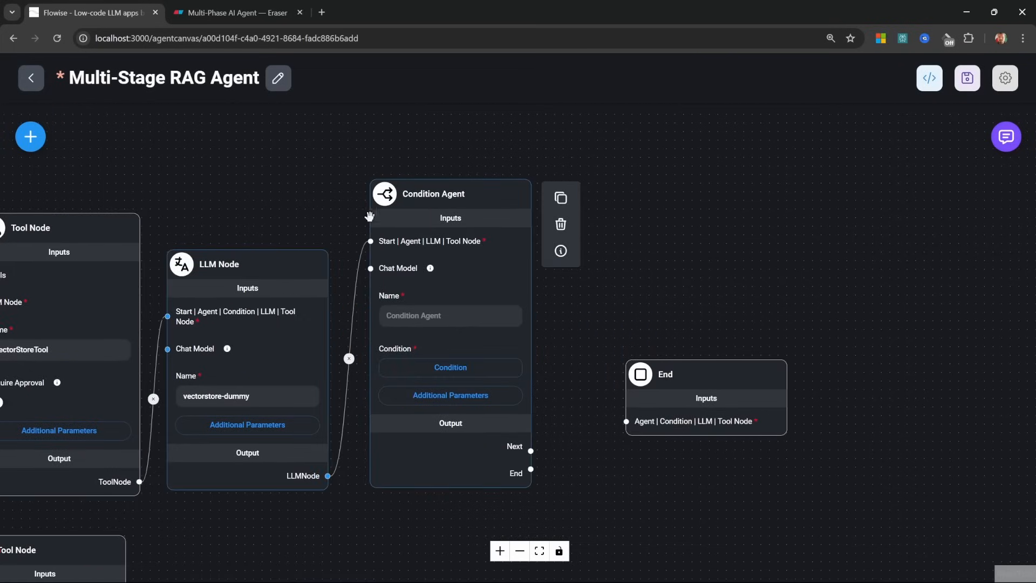
pyautogui.click(439, 315)
pyautogui.write('graderLLM')
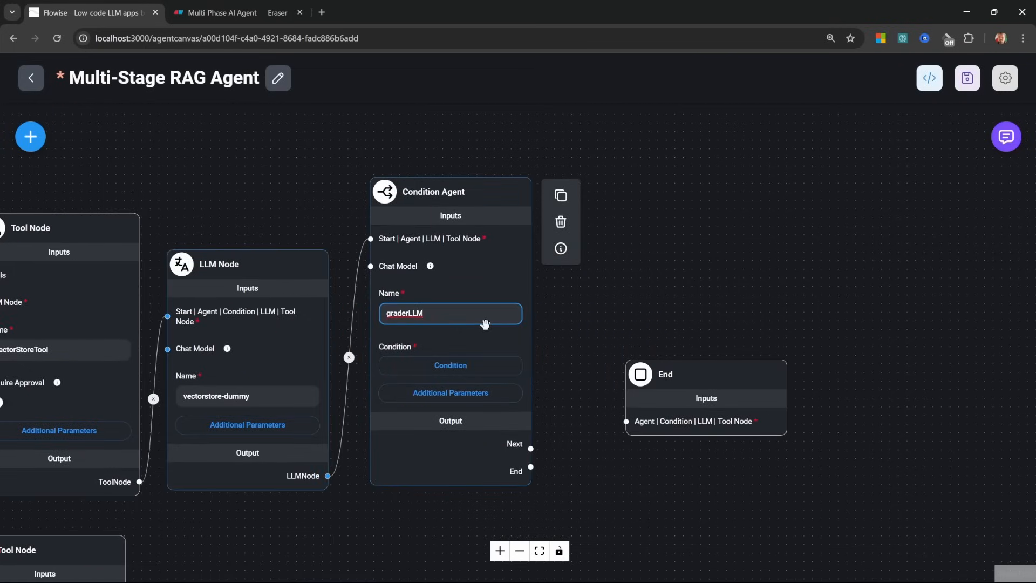
pyautogui.hotkey('ctrl', 'Tab')
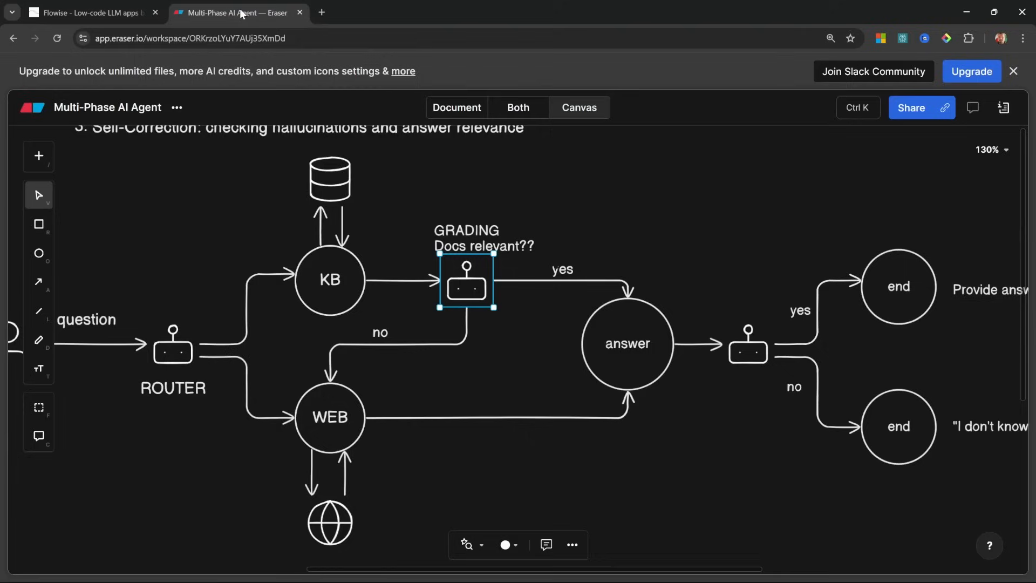
pyautogui.click(642, 246)
pyautogui.click(483, 279)
pyautogui.click(92, 12)
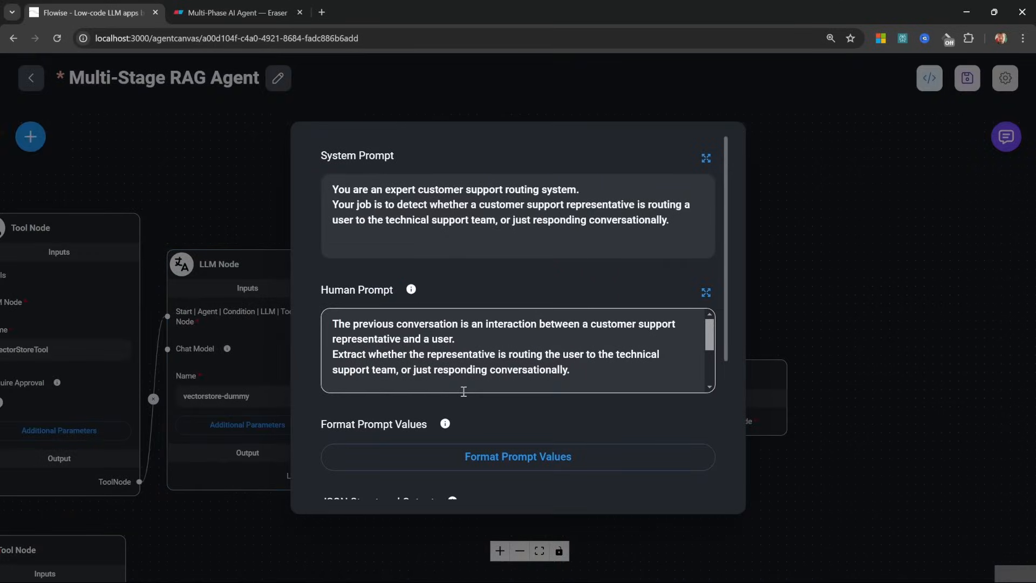
# Replace the Condition Agent's default prompts with a system prompt grading document relevance, asking for JSON keys score (yes/no) and reasoning, and including {context}
pyautogui.press('BackSpace')
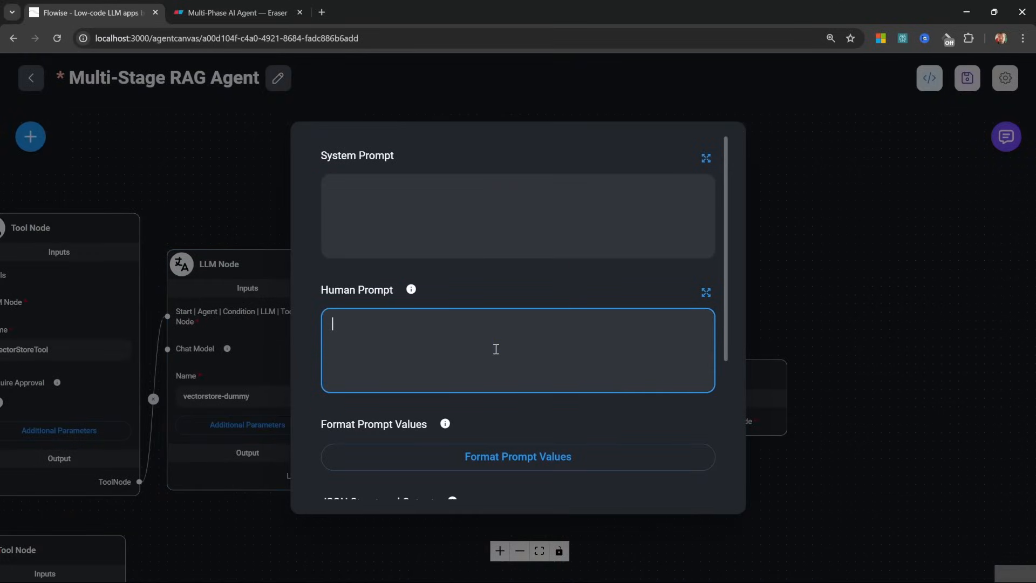
pyautogui.click(706, 158)
pyautogui.write("You are a grader assessing relevance of a retrieved document to a user question.  If the document contains keyword(s) or semantic meaning related to the question, grade it as relevant.  !! Do not answer the question yourself. Simply grade the relevance of the document to the question.  This carefully and objectively assess whether the document contains at least some information that is relevant to the question.  Return JSON with two keys, score, that is 'yes' or 'no' score to indicate whether the document contains at least some information that is relevant to the question. The second key is reasoning, where you need to explain the reasoning behind your decision.  Here is the retrieved document: {context}")
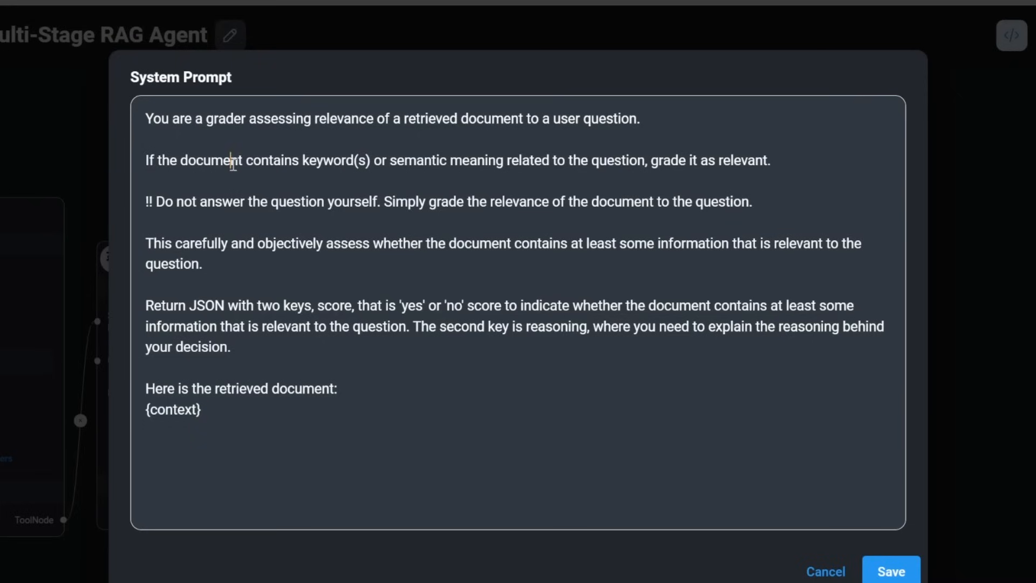
# Correct the start of the system prompt's "carefully and objectively assess" sentence to "Then"
pyautogui.moveTo(231, 161); pyautogui.dragTo(462, 161)
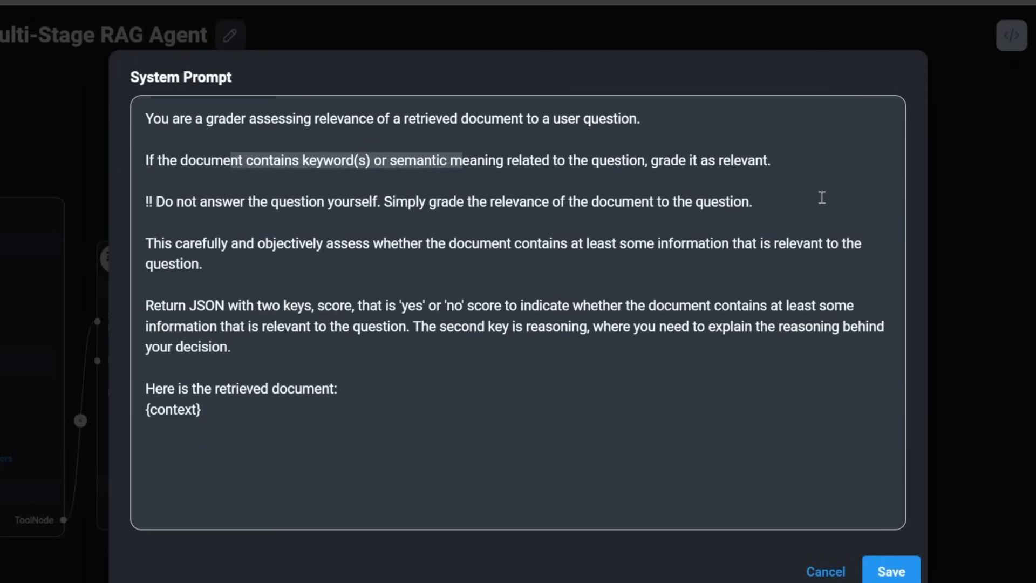
pyautogui.click(497, 197)
pyautogui.click(156, 203)
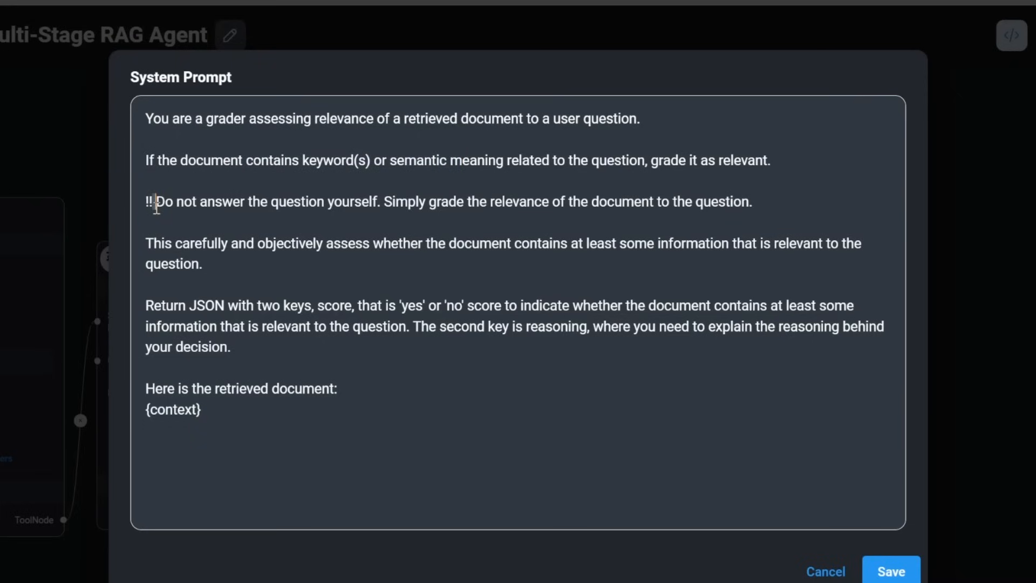
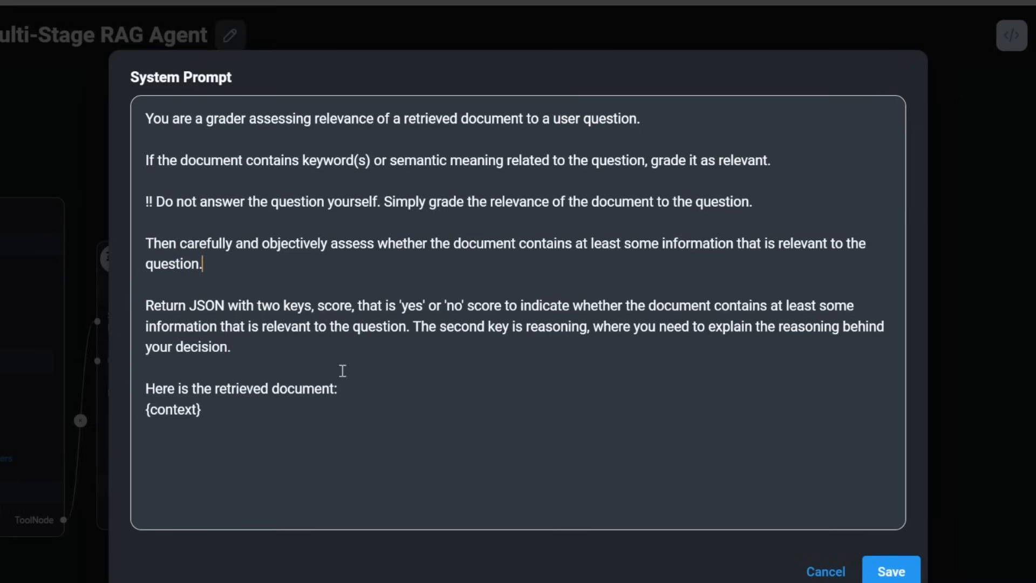
# Examine the system prompt's instructions on the score and reasoning keys and its {context} placeholder
pyautogui.click(347, 346)
pyautogui.doubleClick(546, 326)
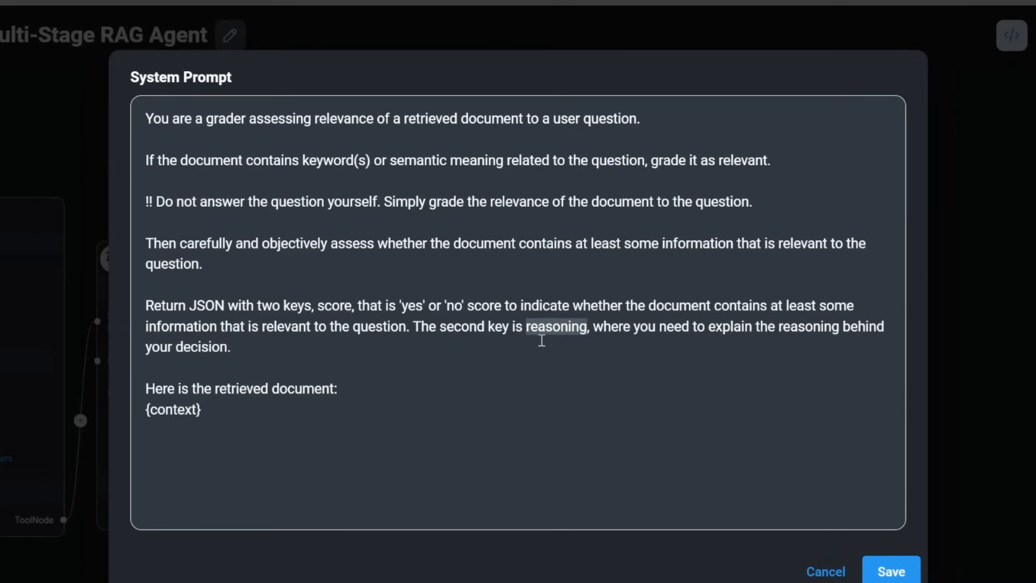
pyautogui.click(542, 340)
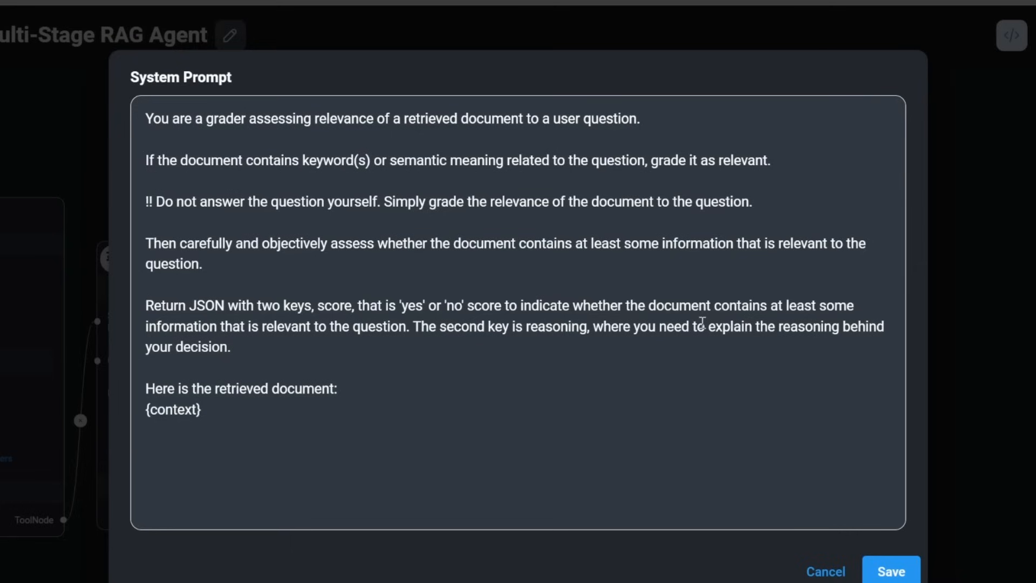
pyautogui.moveTo(232, 349); pyautogui.dragTo(145, 350)
pyautogui.click(251, 374)
pyautogui.click(230, 407)
pyautogui.moveTo(201, 412); pyautogui.dragTo(141, 418)
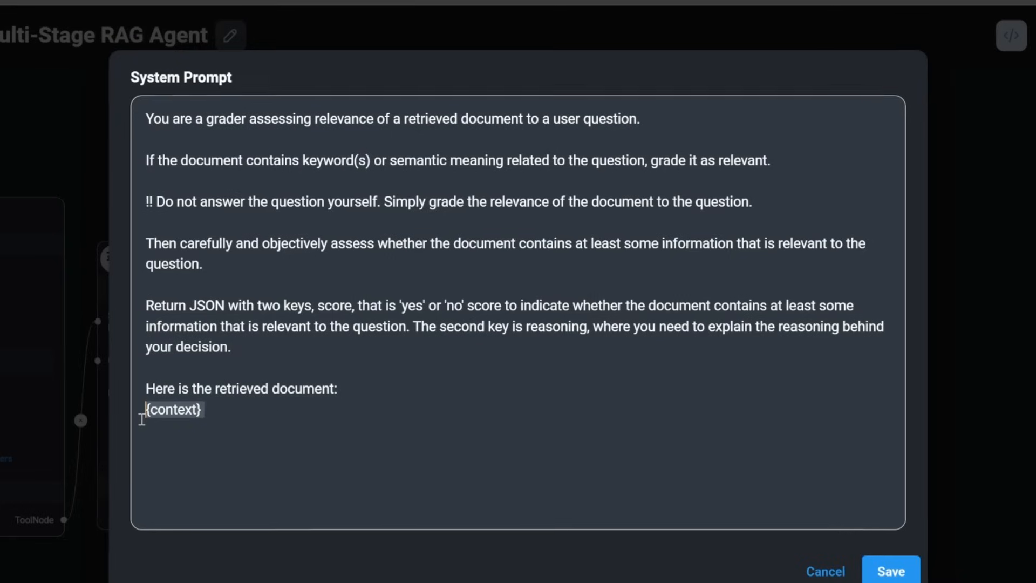
pyautogui.click(232, 409)
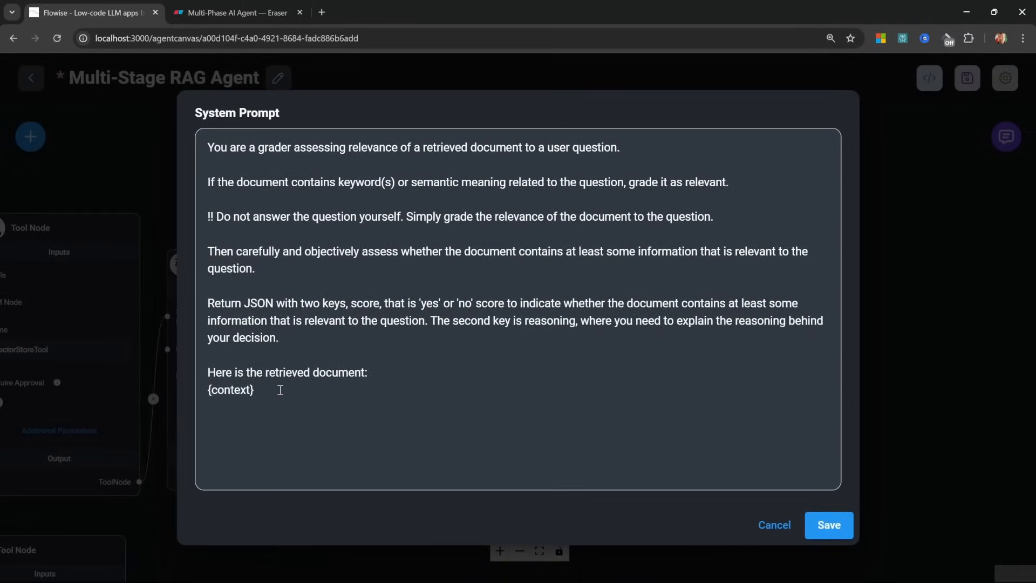
pyautogui.moveTo(280, 390); pyautogui.dragTo(202, 392)
pyautogui.click(293, 395)
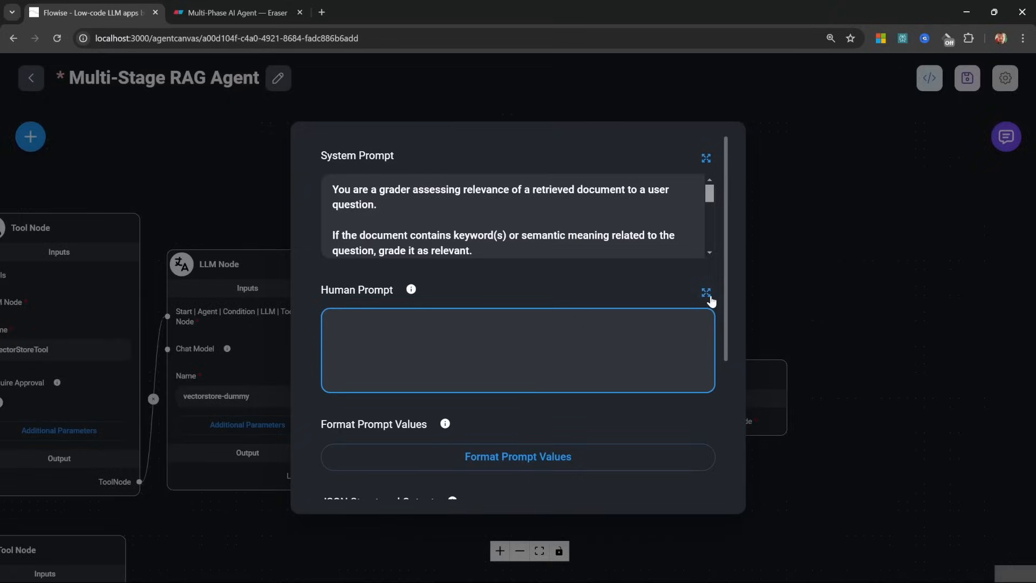
# Set the grader's human prompt to "User question: {question}." and save it
pyautogui.click(706, 293)
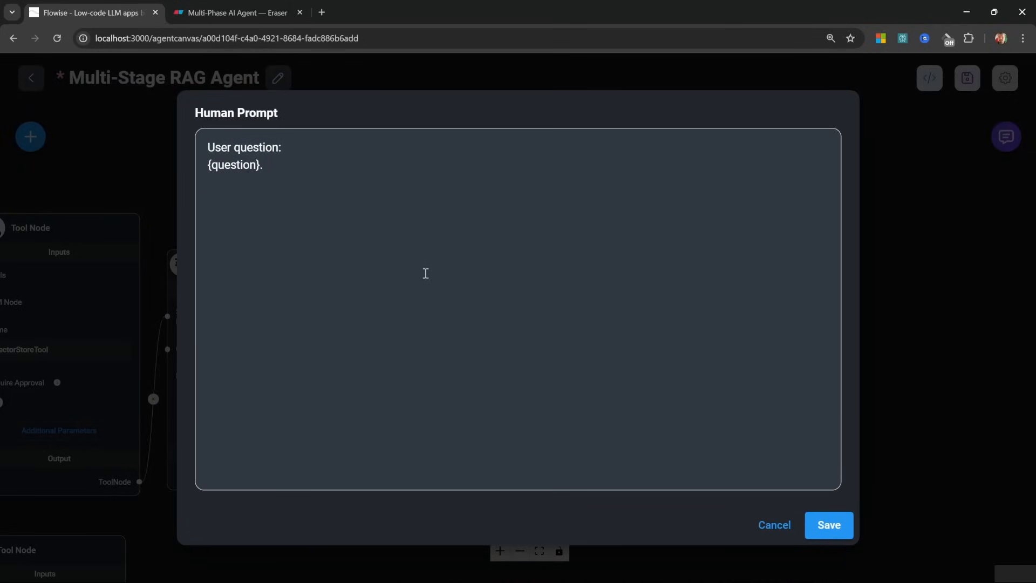
pyautogui.click(837, 527)
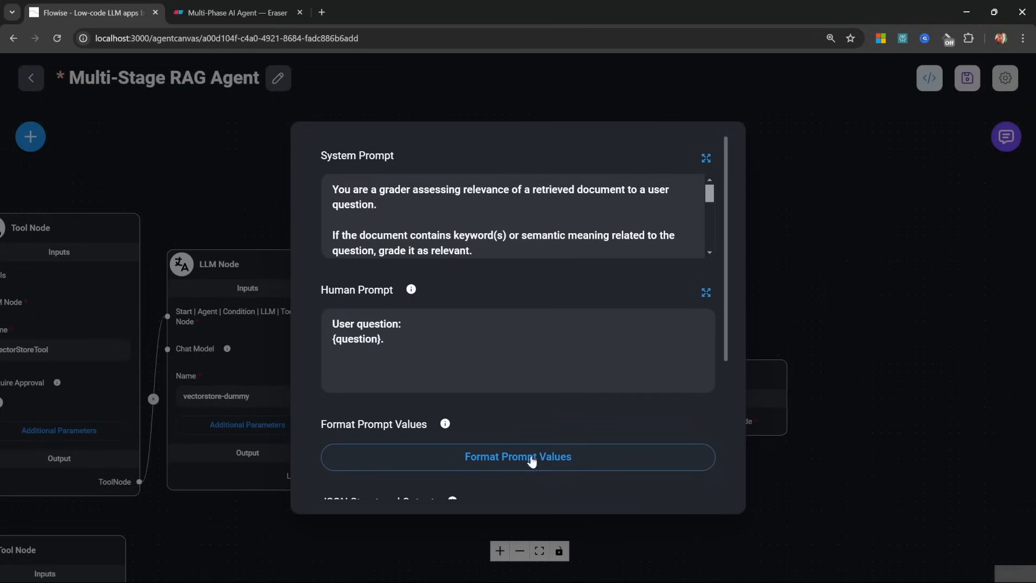
# Set the grader's context prompt value to the state variable $flow.state.documents
pyautogui.click(532, 462)
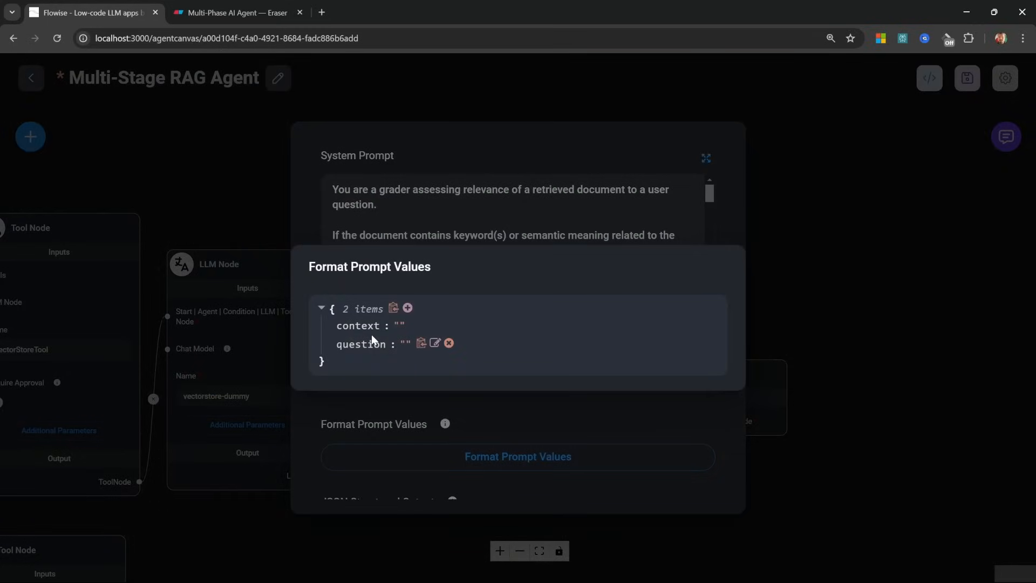
pyautogui.click(429, 327)
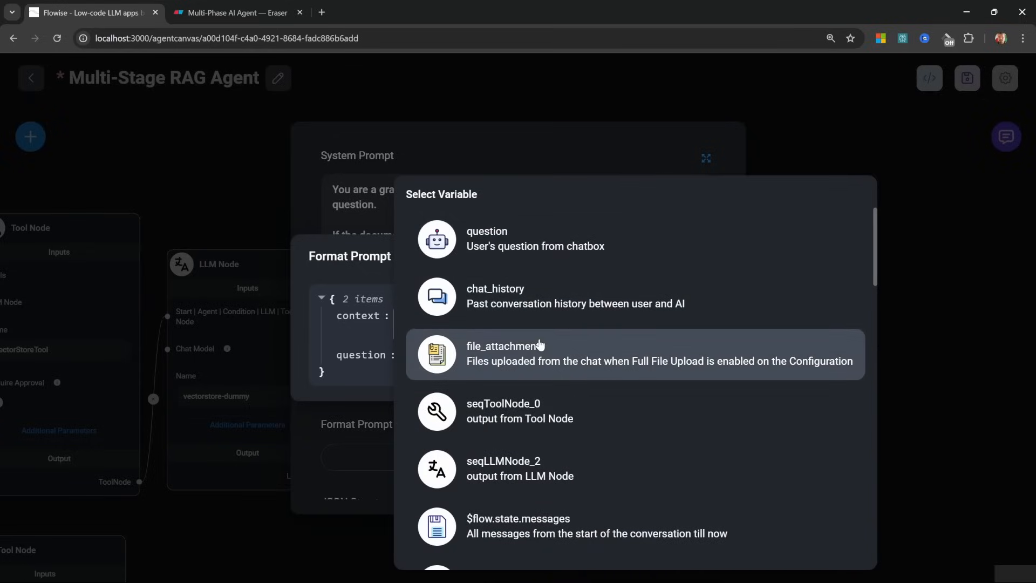
pyautogui.scroll(-3, 532, 418)
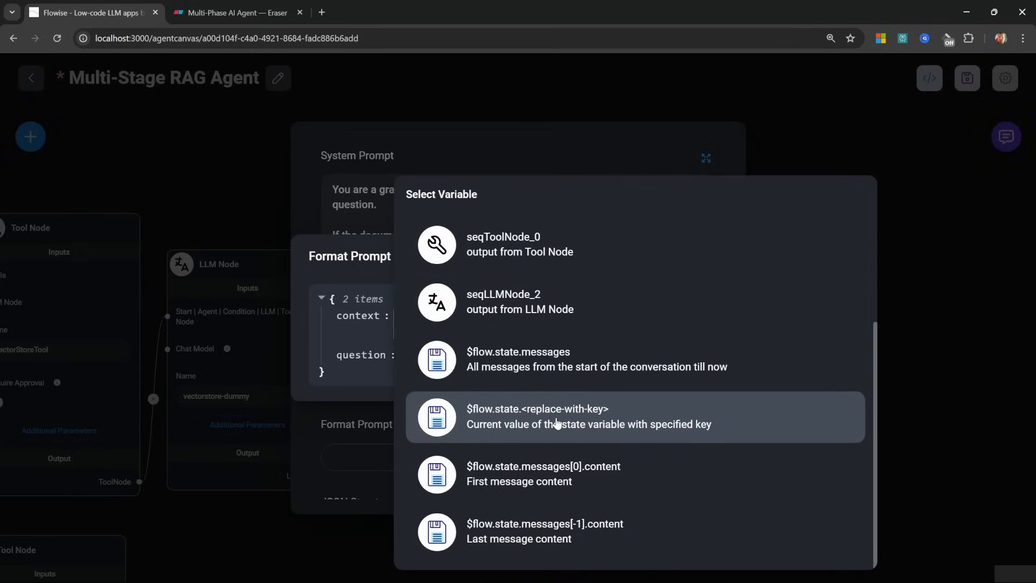
pyautogui.click(591, 409)
pyautogui.click(604, 325)
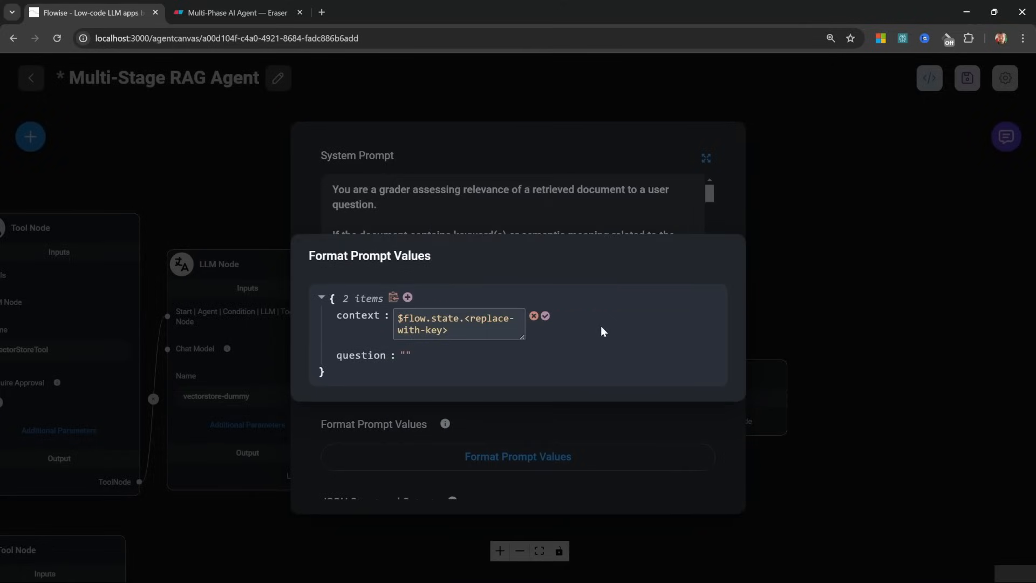
pyautogui.click(460, 333)
pyautogui.press('BackSpace')
pyautogui.press('BackSpace')
pyautogui.press('BackSpace')
pyautogui.press('BackSpace')
pyautogui.press('BackSpace')
pyautogui.press('BackSpace')
pyautogui.press('BackSpace')
pyautogui.press('BackSpace')
pyautogui.press('BackSpace')
pyautogui.press('BackSpace')
pyautogui.press('BackSpace')
pyautogui.press('BackSpace')
pyautogui.press('BackSpace')
pyautogui.press('BackSpace')
pyautogui.press('BackSpace')
pyautogui.press('BackSpace')
pyautogui.press('BackSpace')
pyautogui.press('BackSpace')
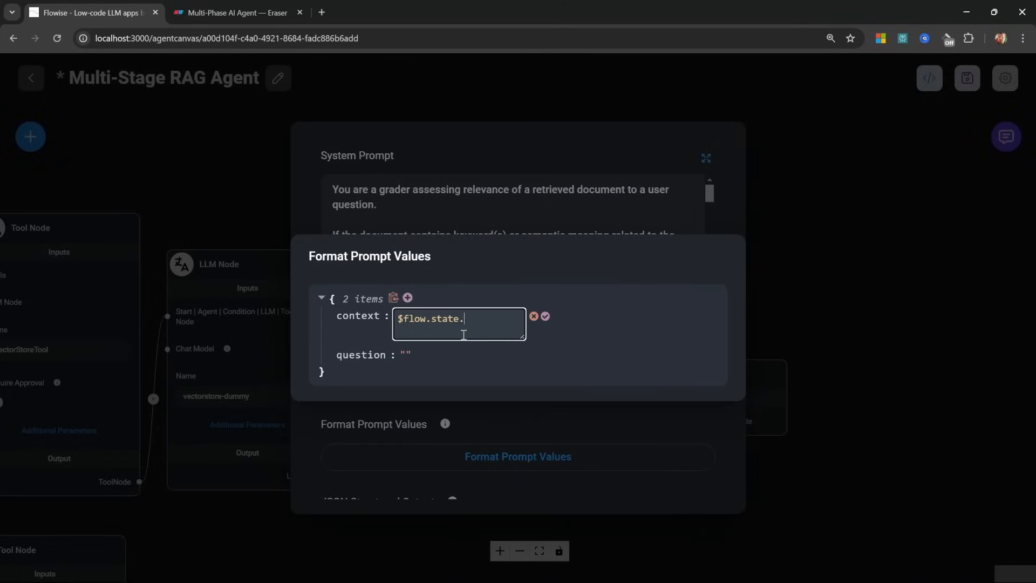
pyautogui.write('documents')
pyautogui.click(545, 317)
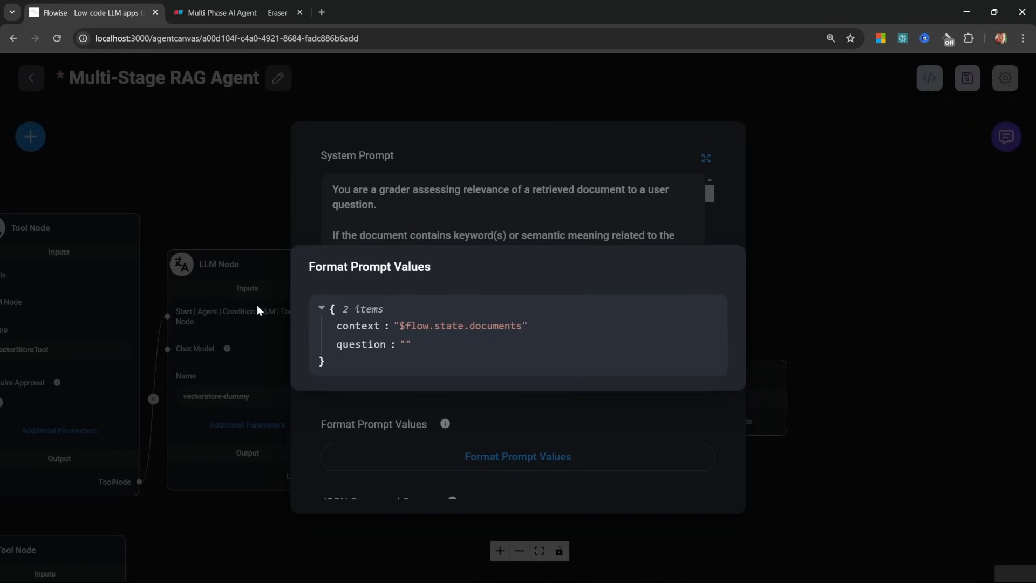
# Check the state keys in the State node's additional parameters, and set the grader's question prompt value to {{question}}
pyautogui.click(218, 196)
pyautogui.click(194, 218)
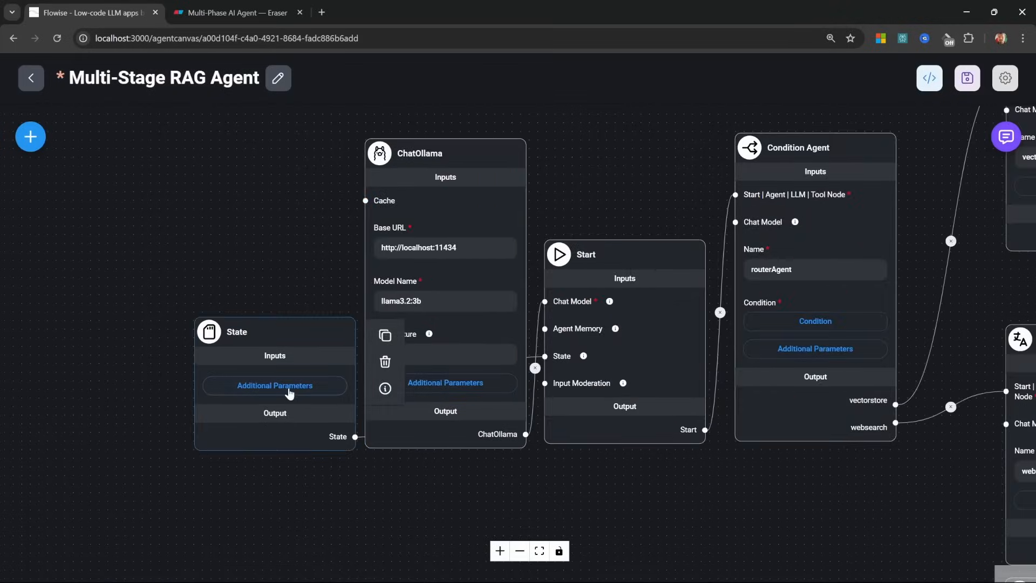
pyautogui.click(290, 386)
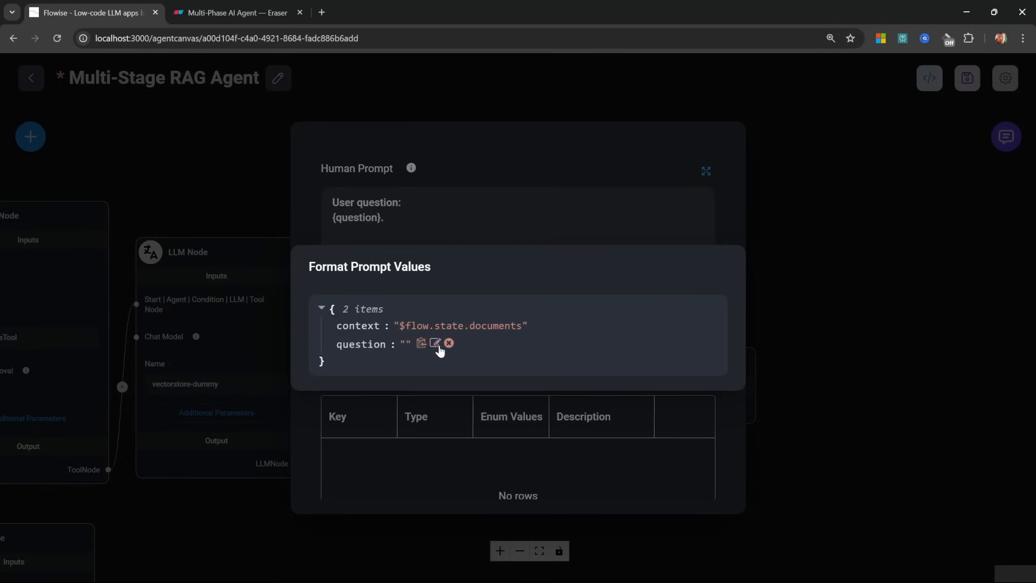
pyautogui.click(435, 343)
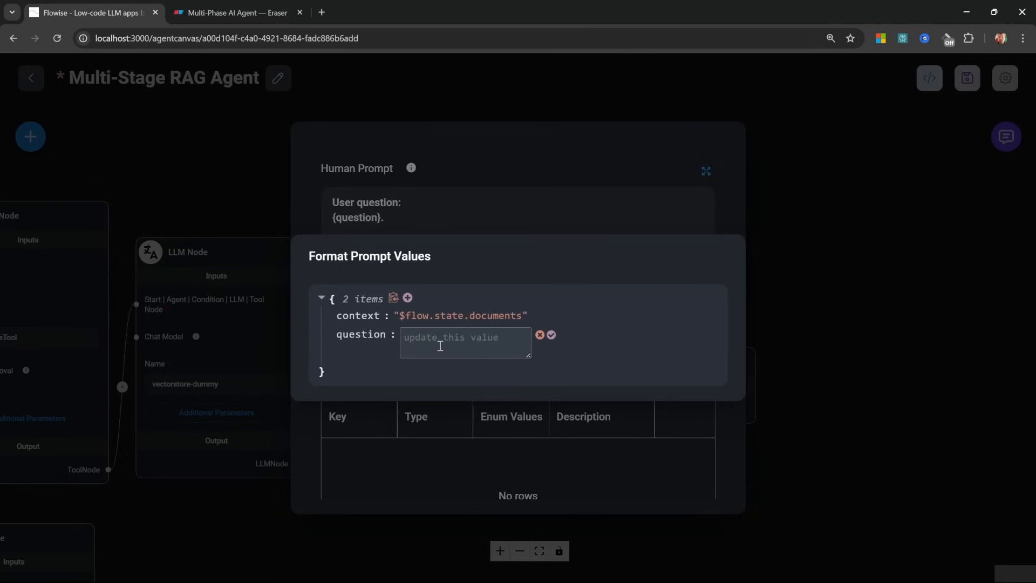
pyautogui.click(504, 247)
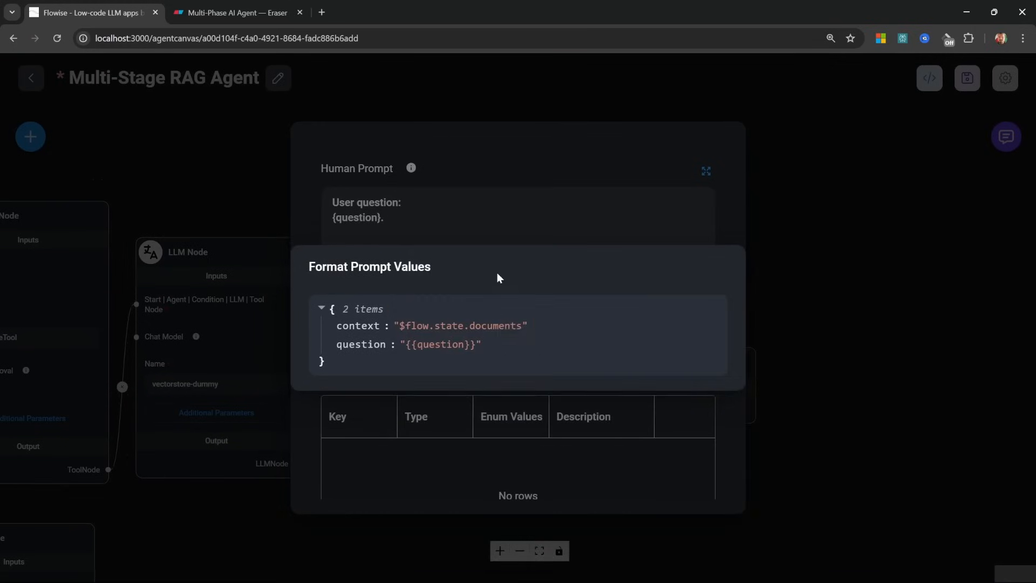
pyautogui.click(419, 386)
# Add a JSON structured output item for the grader with the key "score" and the type Enum
pyautogui.scroll(-2, 420, 384)
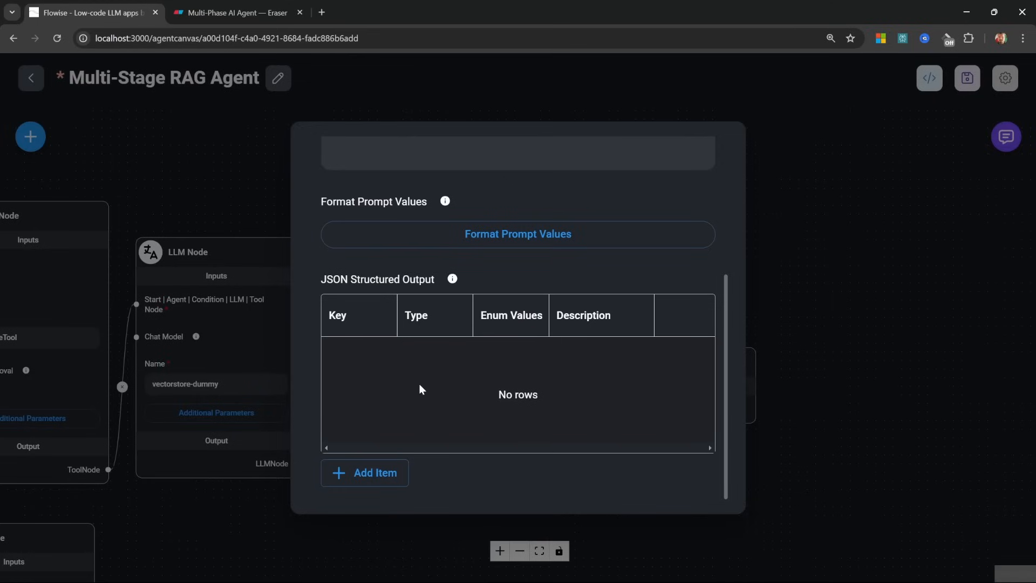
pyautogui.click(373, 473)
pyautogui.write('score')
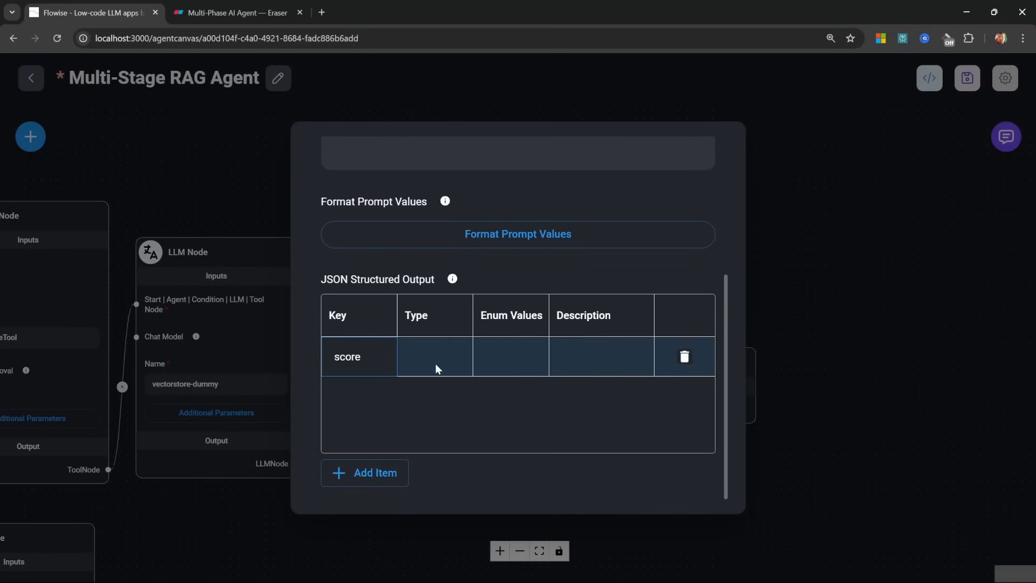
pyautogui.click(436, 362)
pyautogui.click(436, 359)
pyautogui.click(418, 486)
# Set the score item's enum values to "yes,no" and its description to "Content relevance score"
pyautogui.click(511, 362)
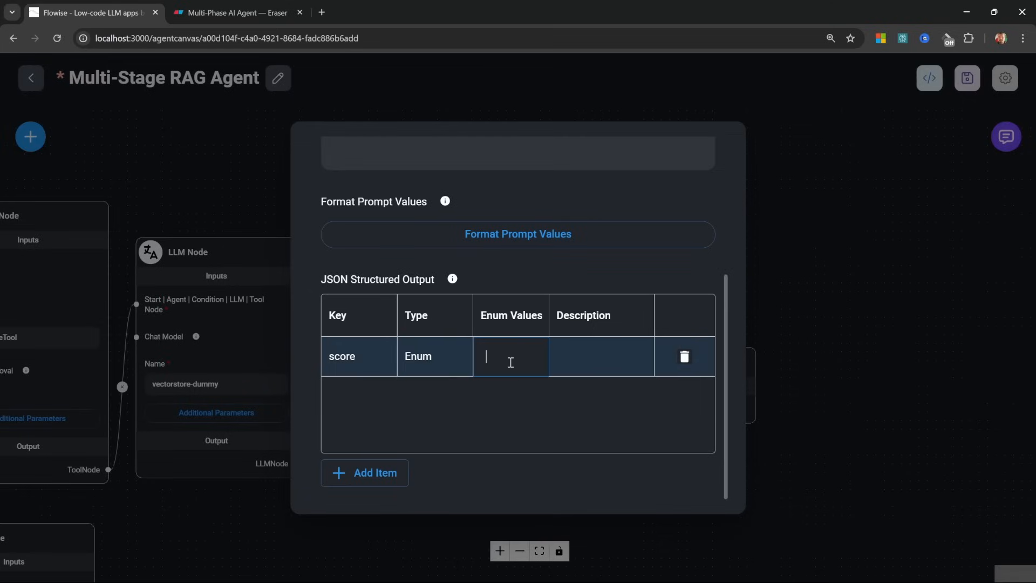
pyautogui.write('yes,no')
pyautogui.click(573, 360)
pyautogui.write('t relevance score')
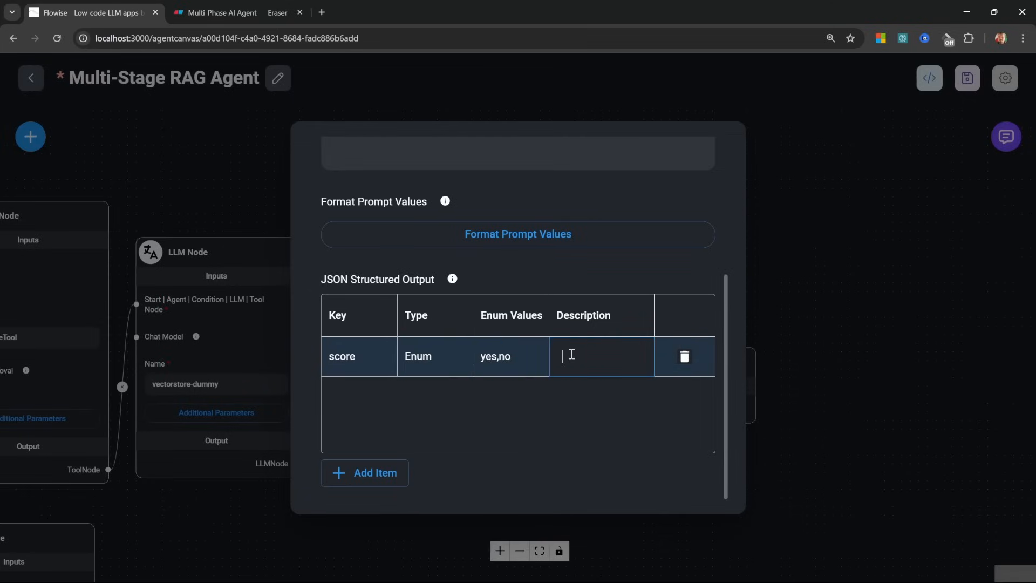
pyautogui.moveTo(572, 355); pyautogui.dragTo(528, 357)
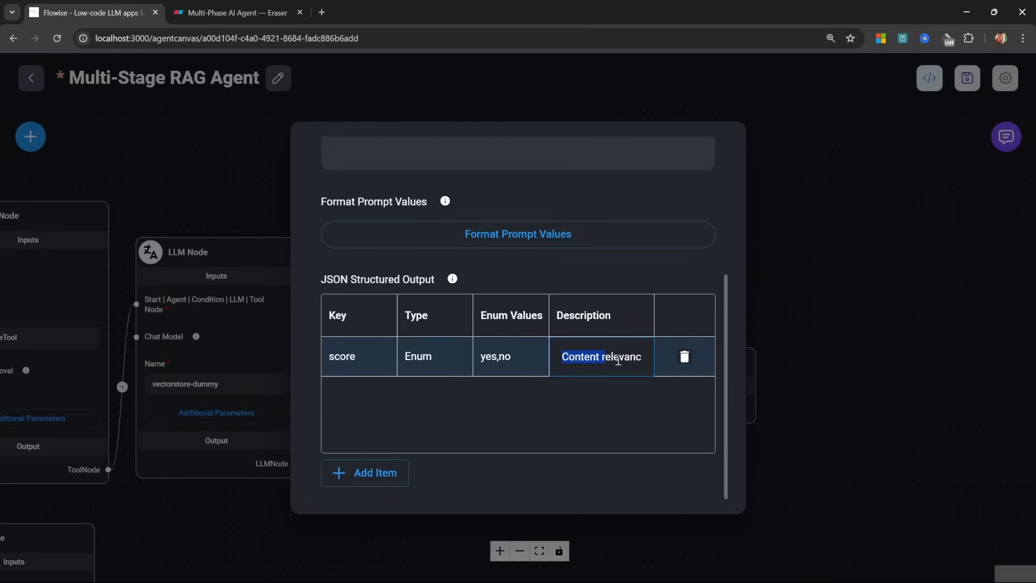
# Add a second JSON structured output item with the key "reasoning", the type String and a description asking for the reason, and close the parameters
pyautogui.moveTo(618, 360); pyautogui.dragTo(643, 361)
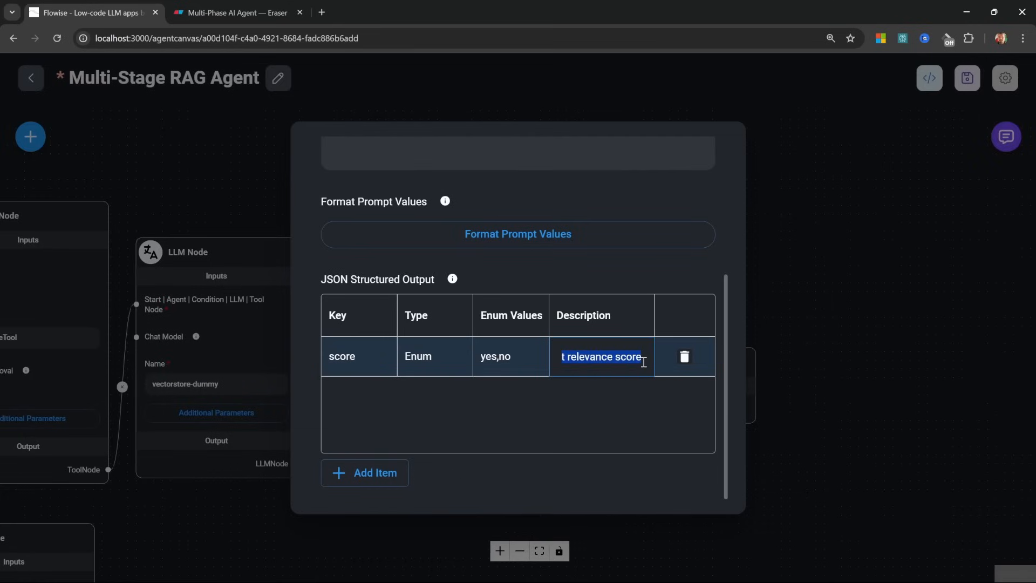
pyautogui.click(375, 474)
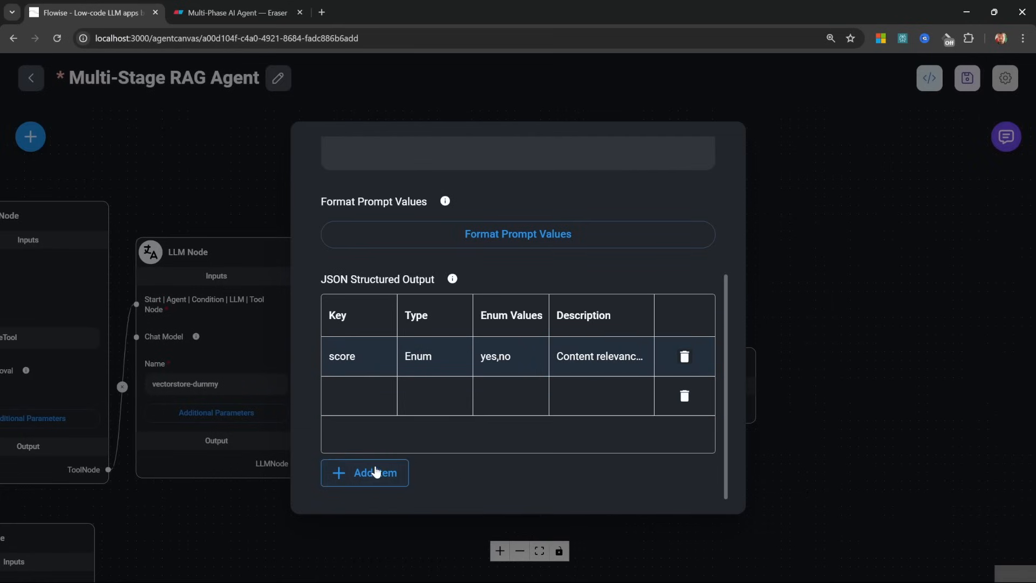
pyautogui.click(387, 407)
pyautogui.write('reasoning')
pyautogui.doubleClick(451, 398)
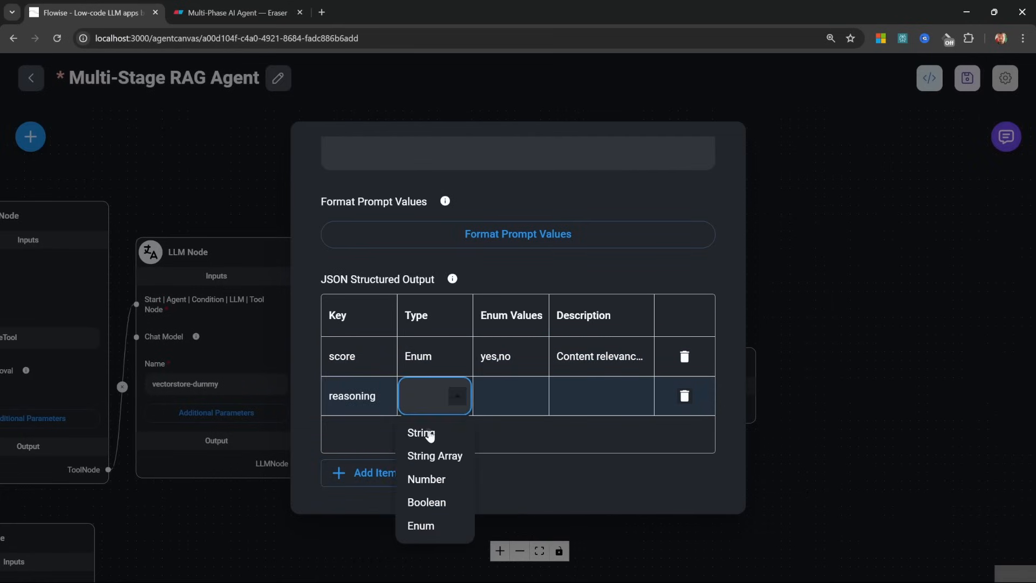
pyautogui.click(428, 432)
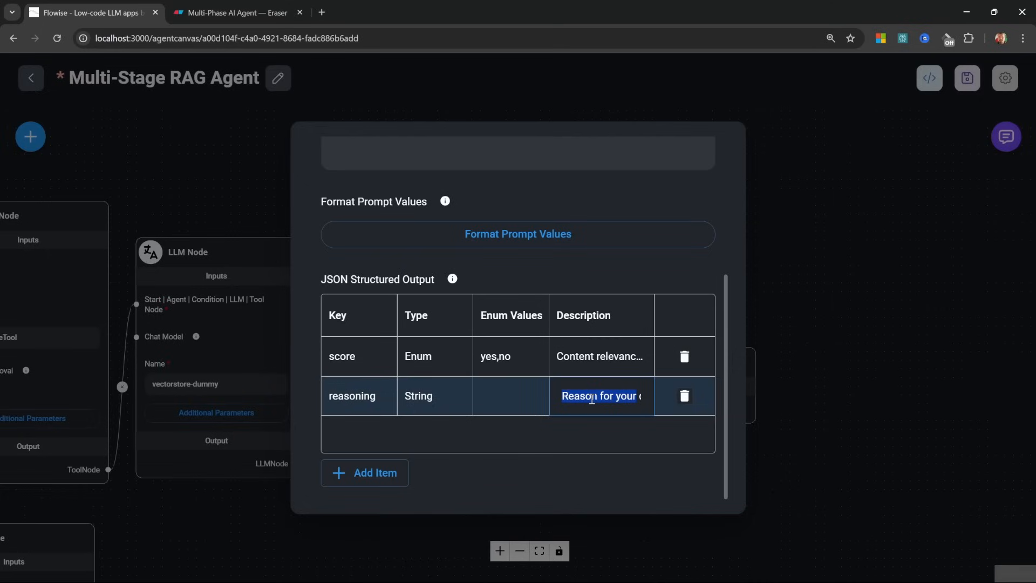
pyautogui.moveTo(593, 399); pyautogui.dragTo(657, 398)
pyautogui.click(614, 434)
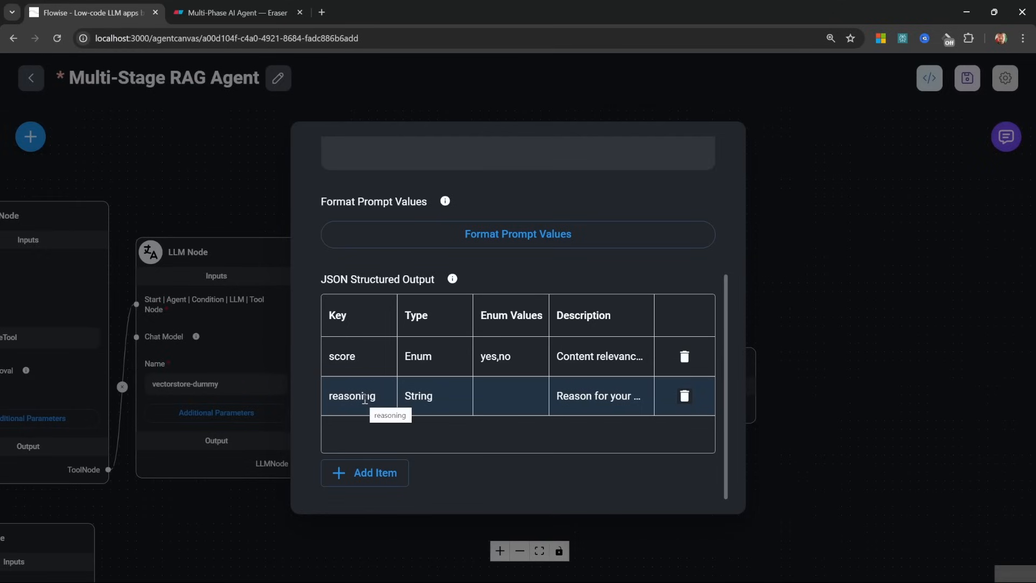
pyautogui.click(869, 335)
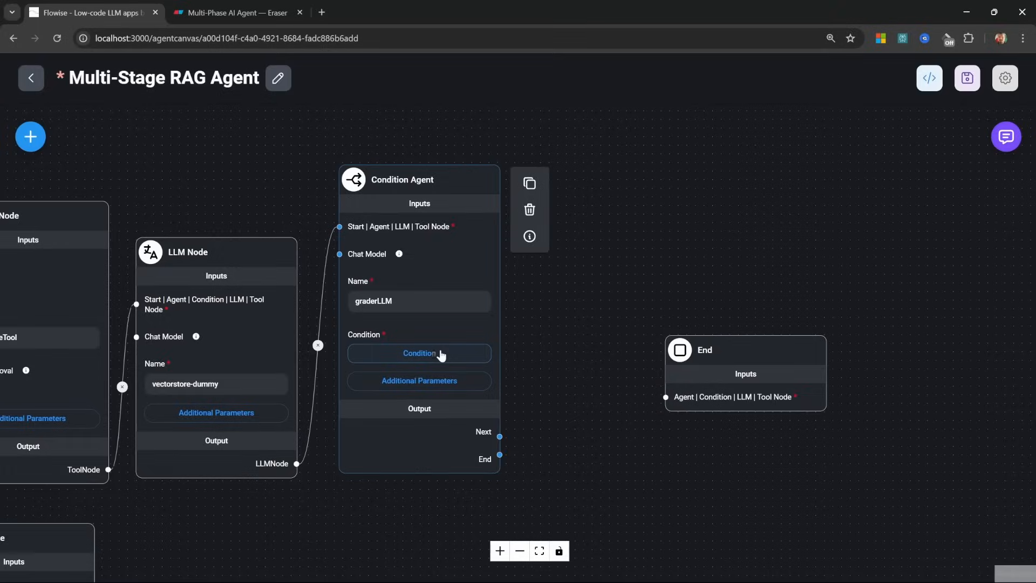
# Load the example code for the grader's condition and make its result constant read $flow.output.score
pyautogui.click(439, 354)
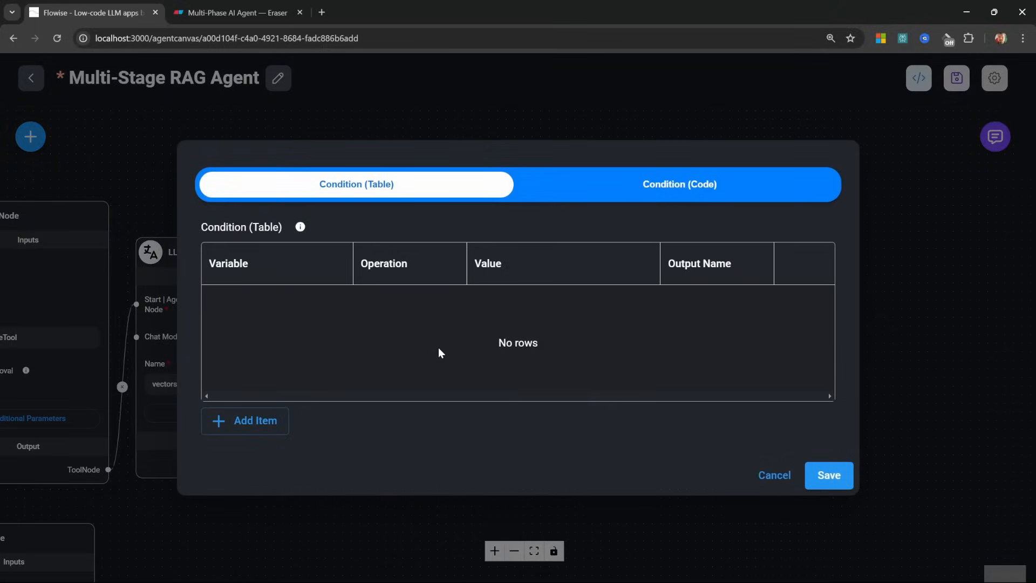
pyautogui.click(671, 186)
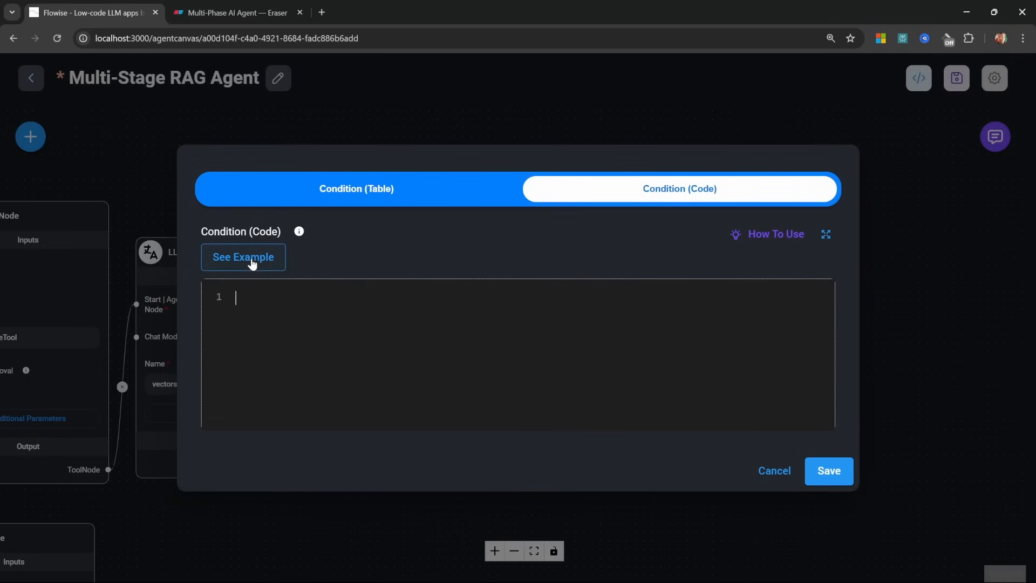
pyautogui.click(252, 263)
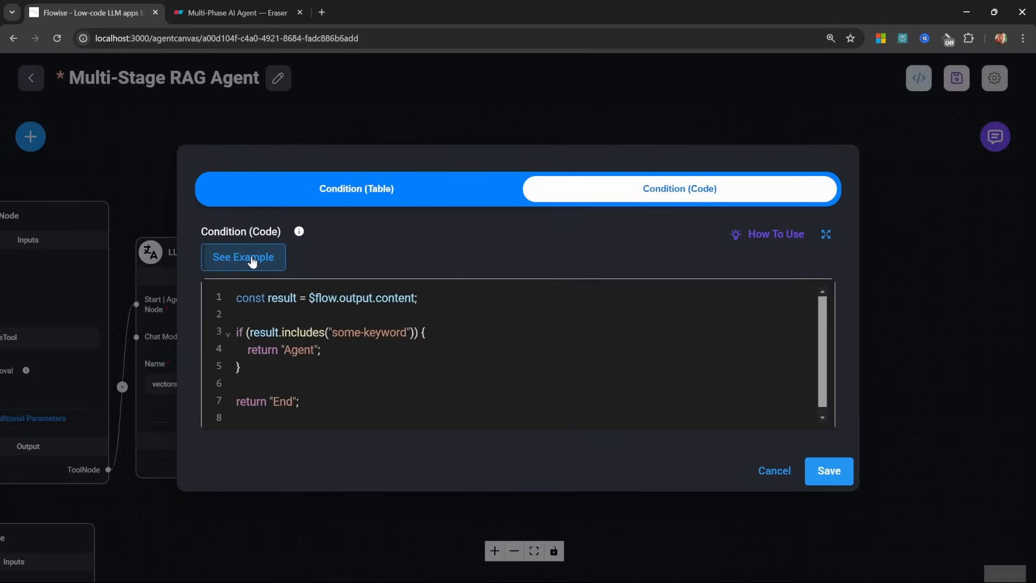
pyautogui.doubleClick(396, 298)
pyautogui.write('score')
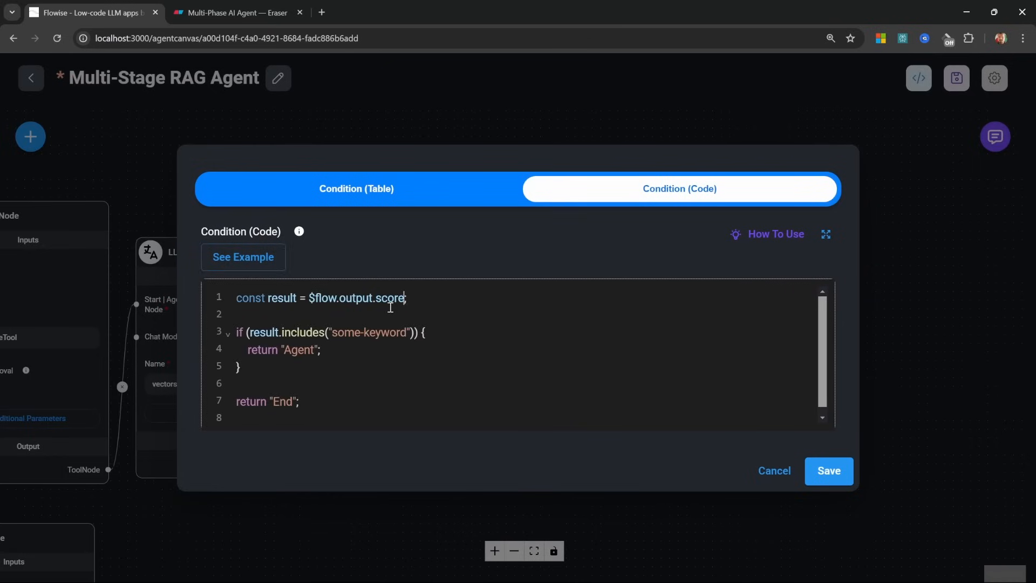
# Change the if block in the condition code to check for "yes" and return "yes"
pyautogui.moveTo(334, 333); pyautogui.dragTo(406, 335)
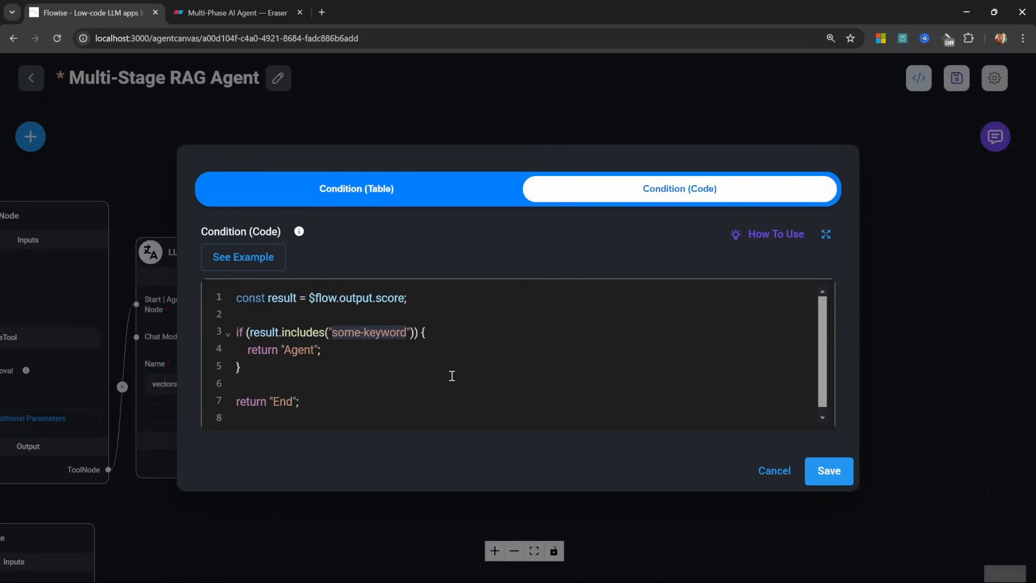
pyautogui.write('yes')
pyautogui.press('BackSpace')
pyautogui.press('BackSpace')
pyautogui.press('BackSpace')
pyautogui.press('BackSpace')
pyautogui.press('BackSpace')
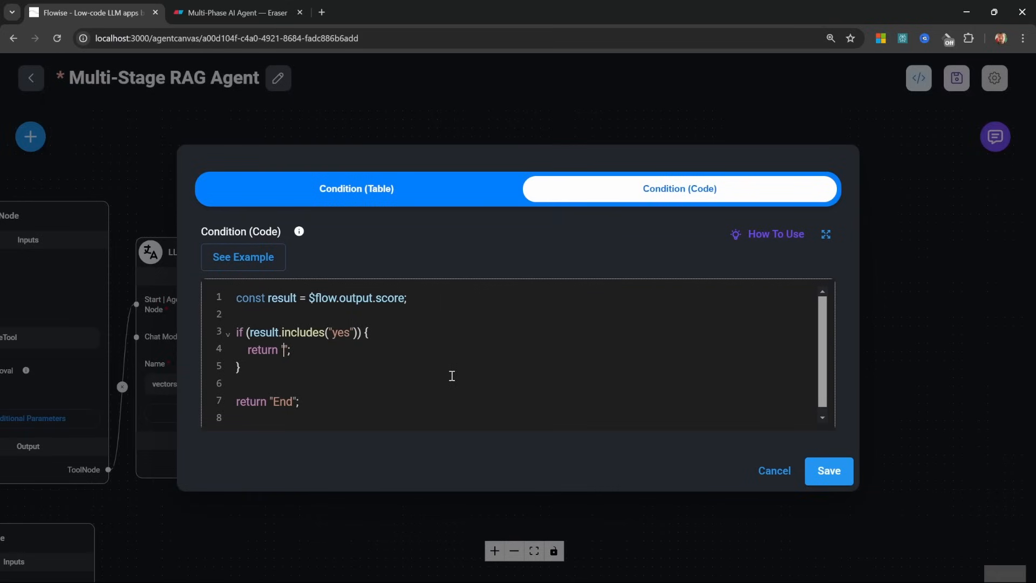
pyautogui.write('yes')
# Duplicate the if block below the first one and change the copy to check for "no" and return "no"
pyautogui.moveTo(451, 376); pyautogui.dragTo(235, 332)
pyautogui.hotkey('ctrl', 'c')
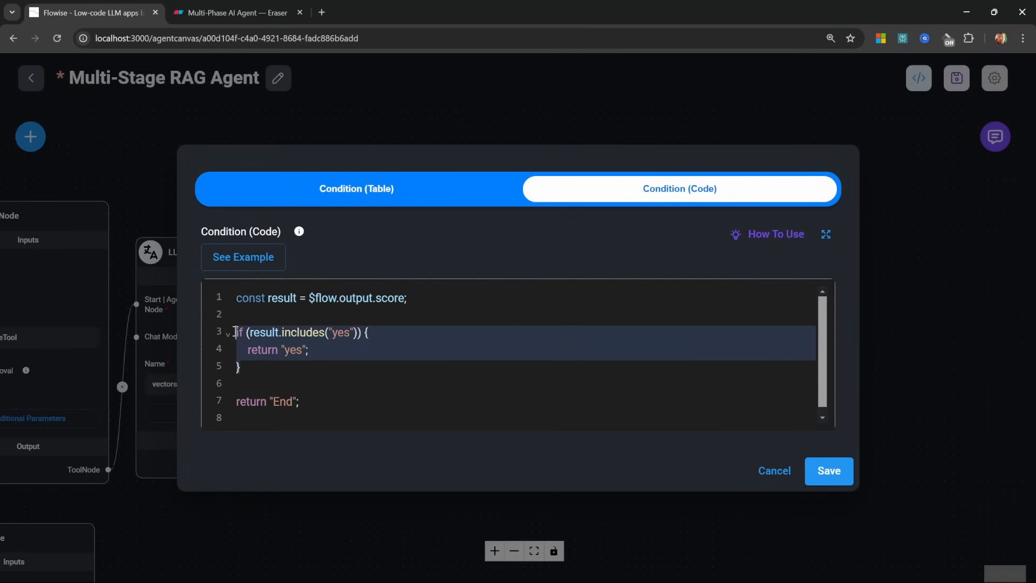
pyautogui.click(267, 373)
pyautogui.press('Return')
pyautogui.press('Return')
pyautogui.hotkey('ctrl', 'v')
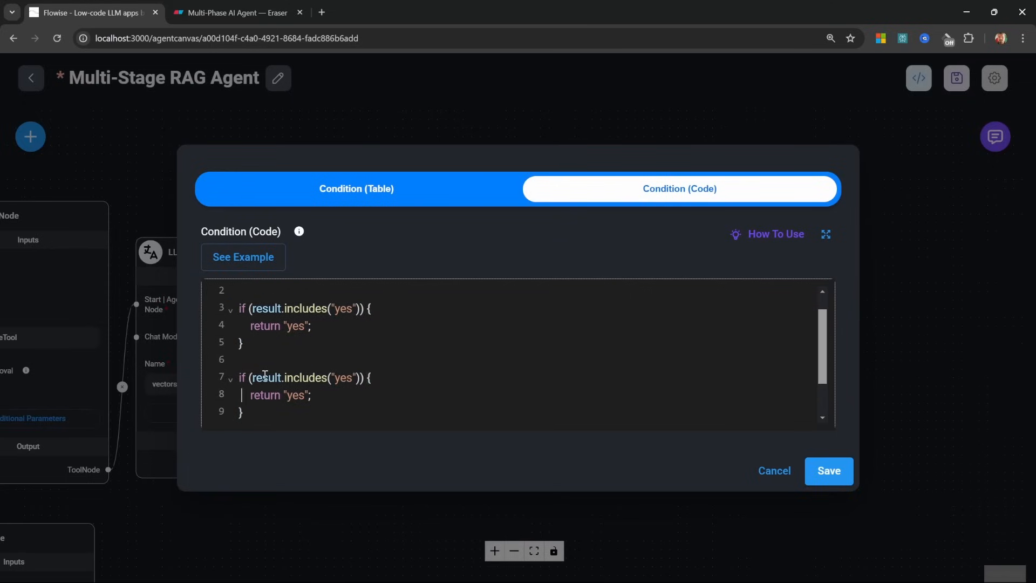
pyautogui.press('Right')
pyautogui.press('Right')
pyautogui.press('Right')
pyautogui.hotkey('shift', 'Right')
pyautogui.hotkey('shift', 'Right')
pyautogui.hotkey('shift', 'Right')
pyautogui.write('no')
pyautogui.press('BackSpace')
pyautogui.press('BackSpace')
pyautogui.press('BackSpace')
pyautogui.write('no')
pyautogui.scroll(-1, 370, 412)
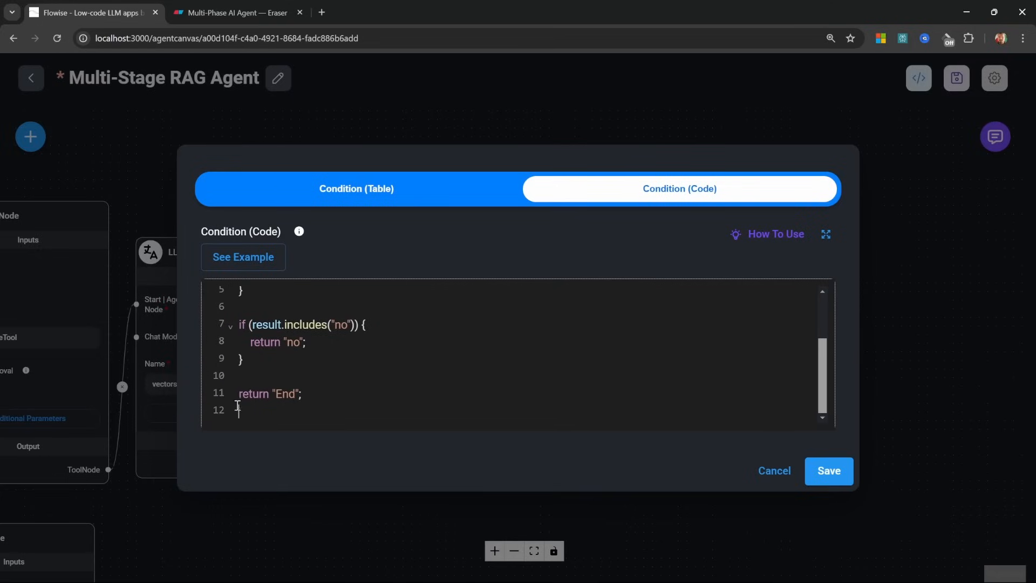
# Delete the final return "End" line from the condition code and save the condition
pyautogui.moveTo(238, 406); pyautogui.dragTo(228, 400)
pyautogui.press('BackSpace')
pyautogui.press('BackSpace')
pyautogui.press('BackSpace')
pyautogui.click(822, 475)
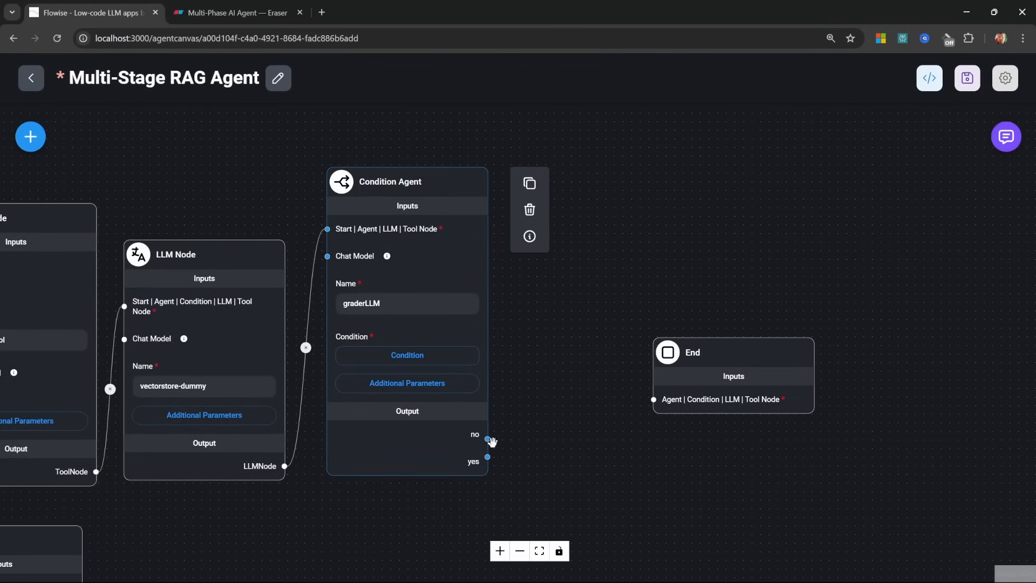
# Connect the Condition Agent's "no" output to the input of the webSearchLLM node
pyautogui.moveTo(492, 441); pyautogui.dragTo(544, 435)
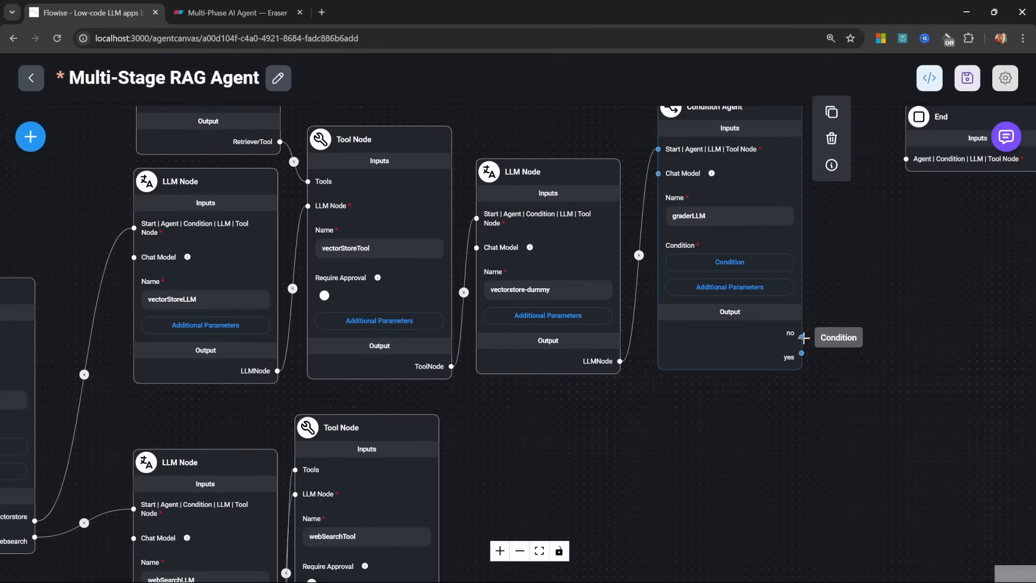
pyautogui.moveTo(802, 337); pyautogui.dragTo(135, 212)
pyautogui.moveTo(135, 213); pyautogui.dragTo(135, 212)
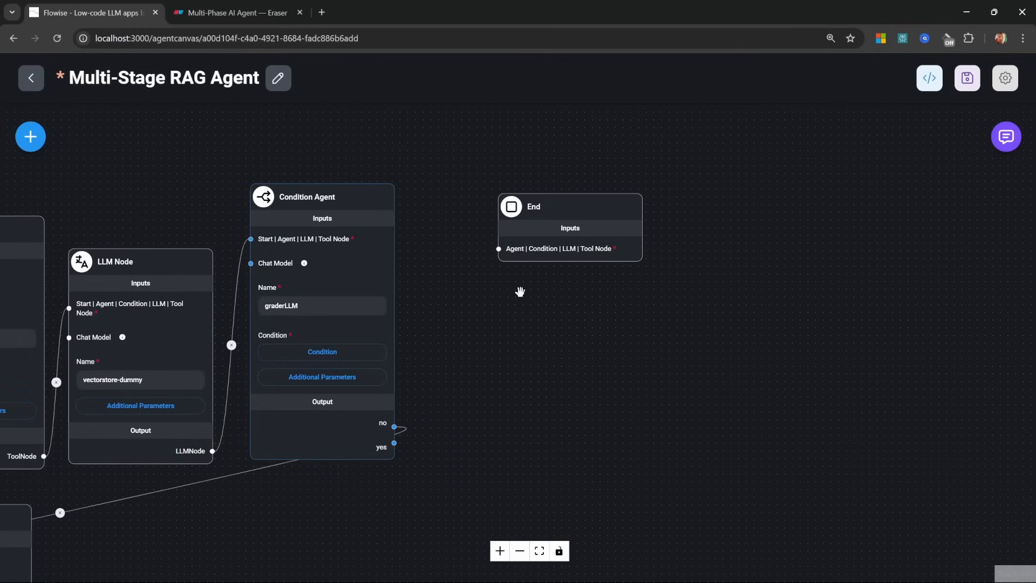
# Move the End node farther from the Condition Agent and add a new LLM Node between the two
pyautogui.moveTo(463, 373); pyautogui.dragTo(414, 315)
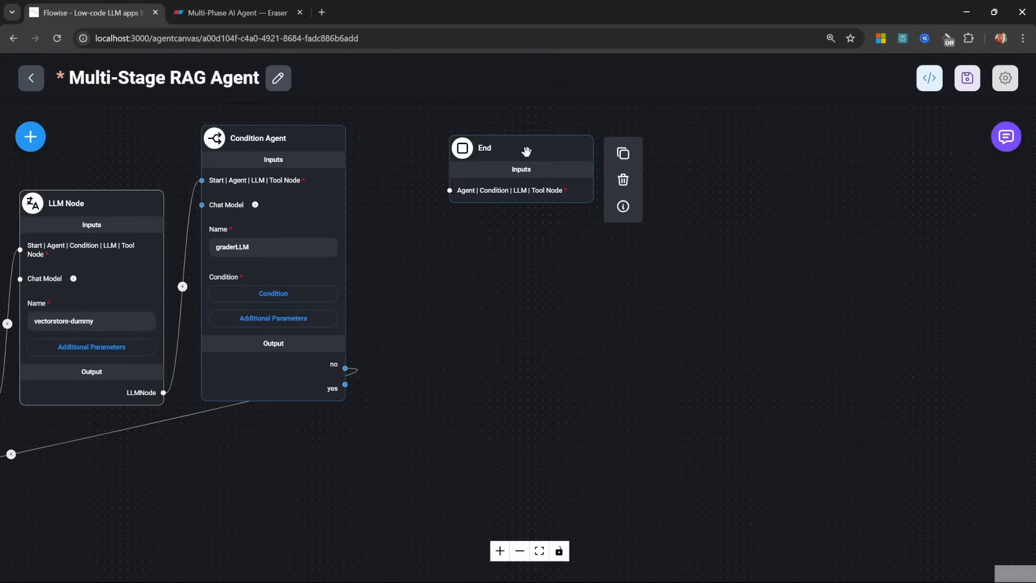
pyautogui.moveTo(527, 151); pyautogui.dragTo(714, 164)
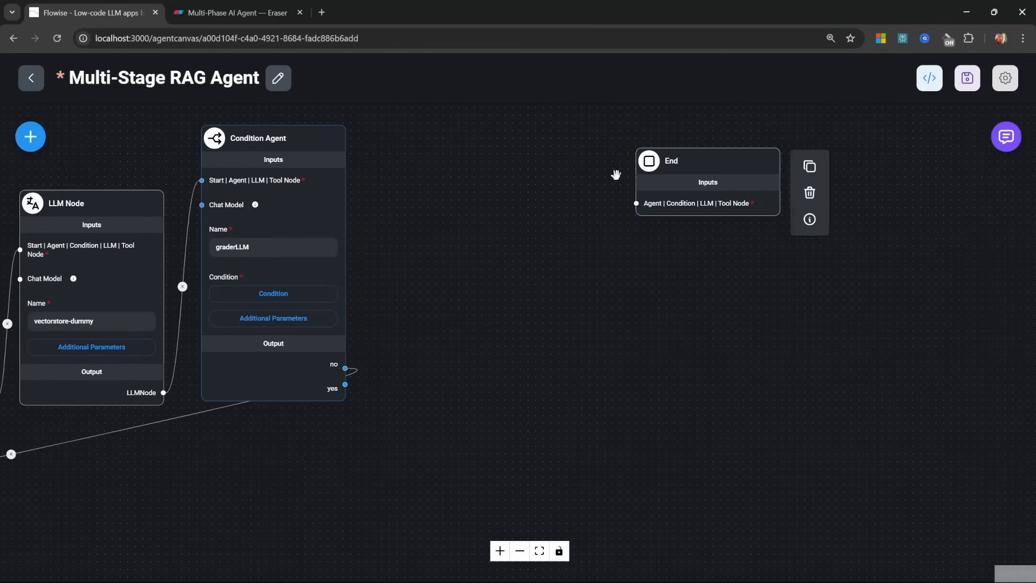
pyautogui.click(27, 147)
pyautogui.moveTo(148, 342); pyautogui.dragTo(550, 275)
pyautogui.moveTo(550, 255); pyautogui.dragTo(520, 212)
pyautogui.moveTo(678, 295); pyautogui.dragTo(650, 334)
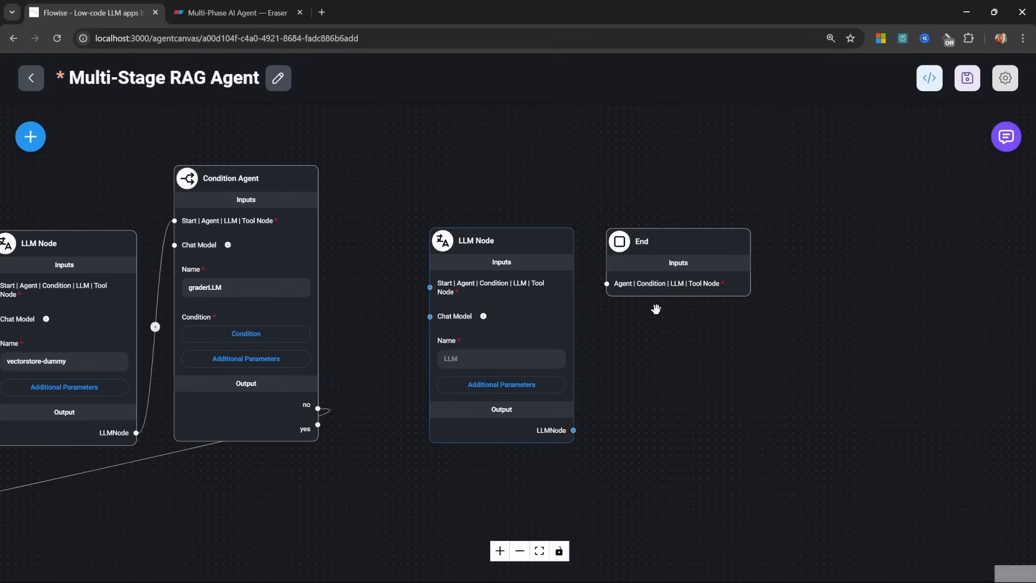
# Place a sticky note reading "Generate an answer" above the new LLM Node and connect the Condition Agent's "yes" output to that node
pyautogui.click(30, 137)
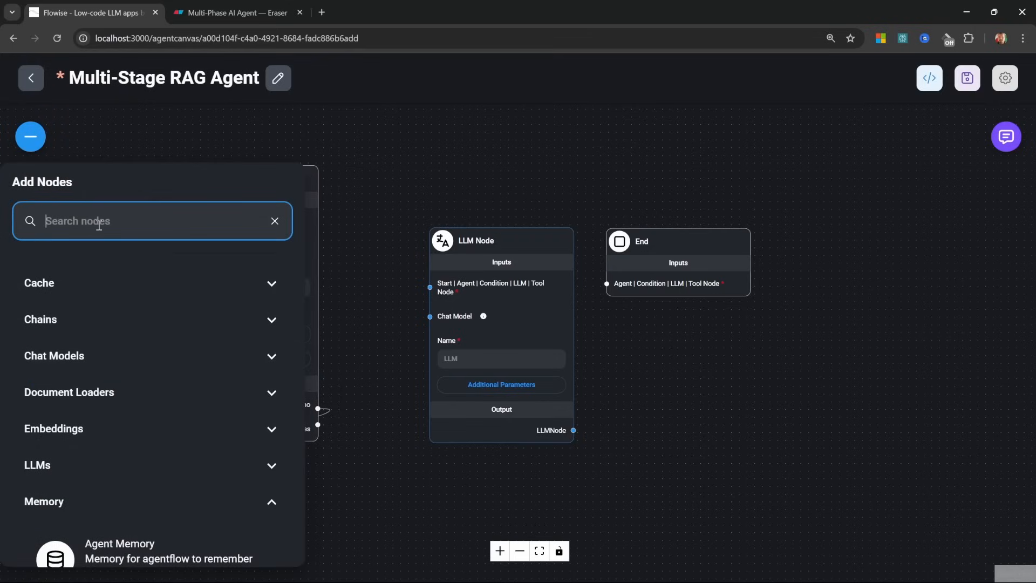
pyautogui.write('stick')
pyautogui.moveTo(108, 332); pyautogui.dragTo(495, 210)
pyautogui.write('Generate an answer')
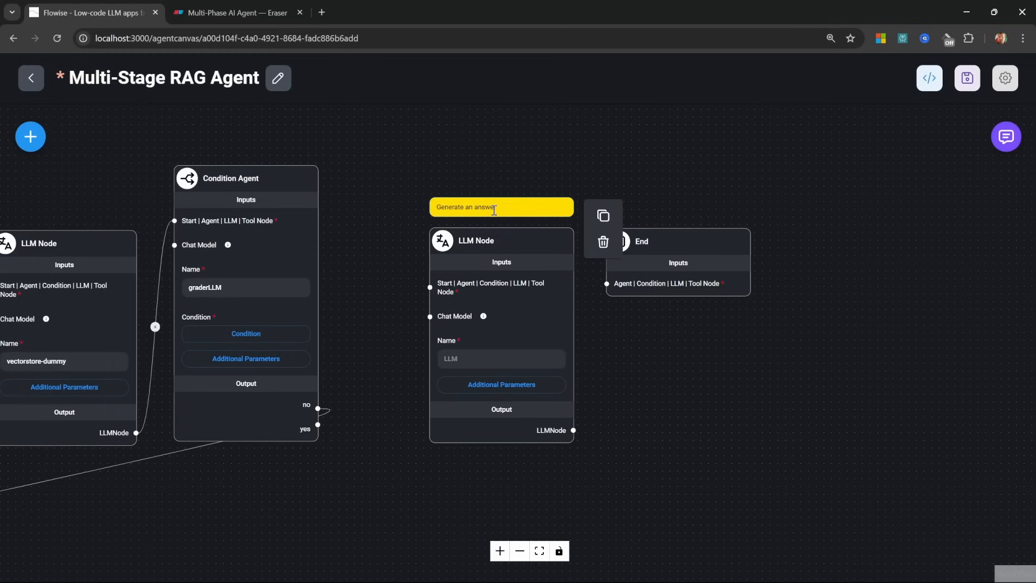
pyautogui.scroll(-1, 367, 186)
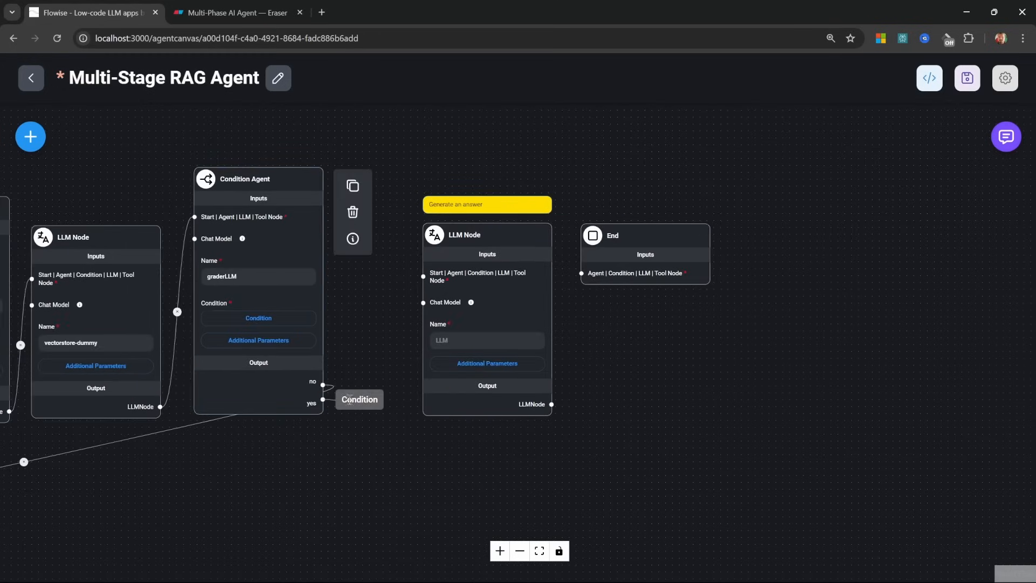
pyautogui.moveTo(324, 399); pyautogui.dragTo(424, 276)
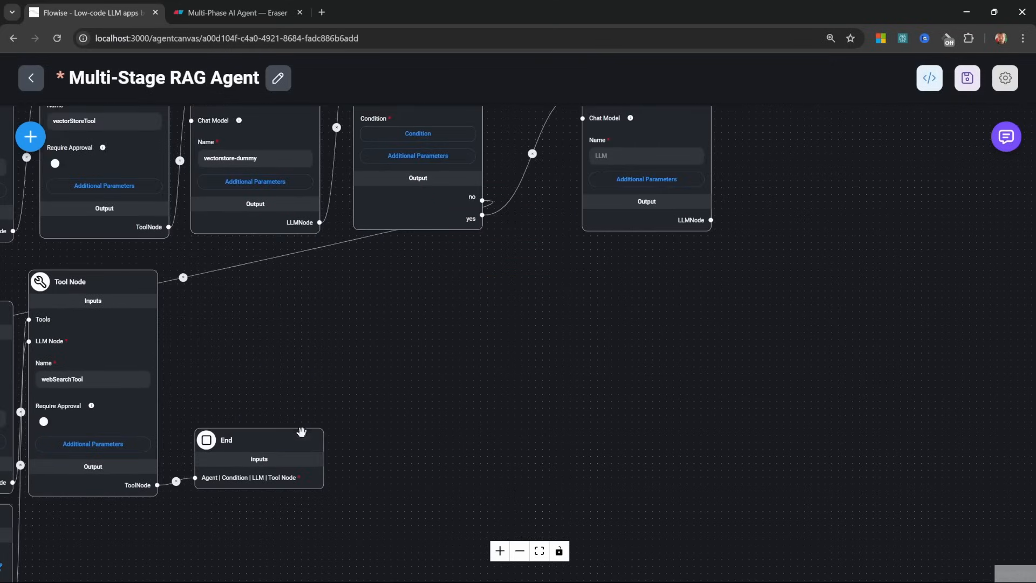
# Delete the End node attached to the webSearchTool node
pyautogui.moveTo(249, 451)
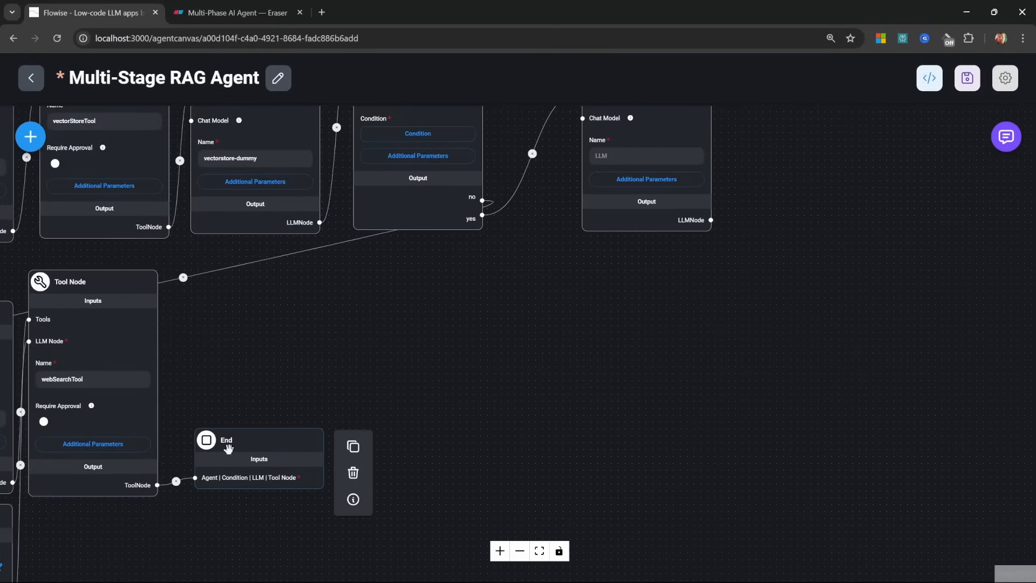
pyautogui.moveTo(229, 447); pyautogui.dragTo(261, 445)
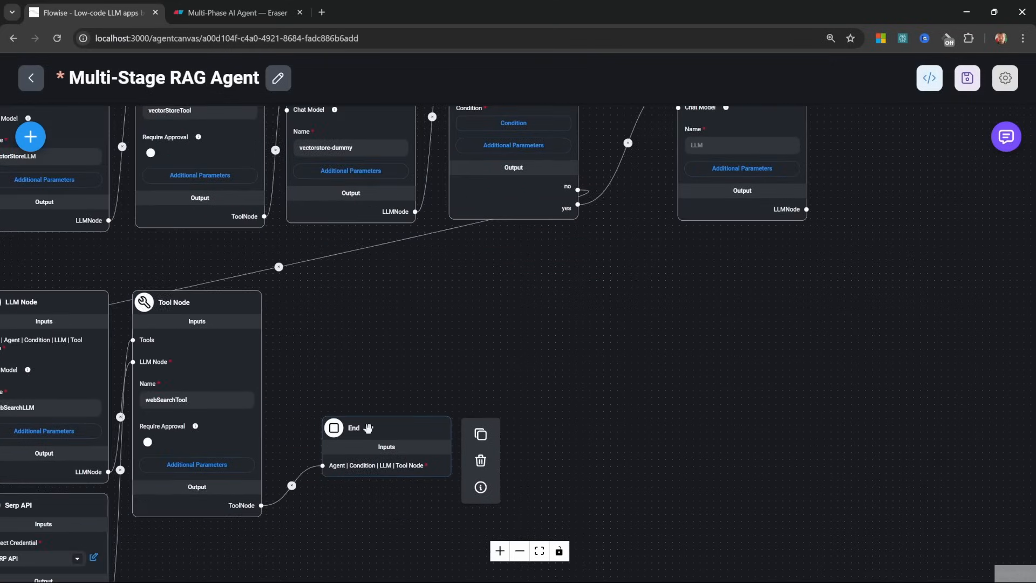
pyautogui.moveTo(355, 432); pyautogui.dragTo(376, 432)
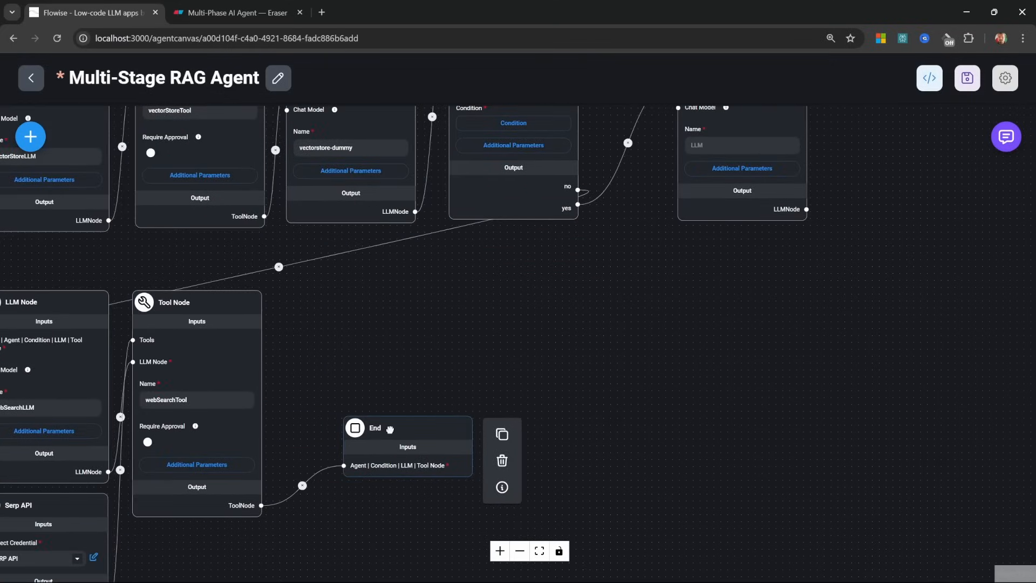
pyautogui.click(503, 460)
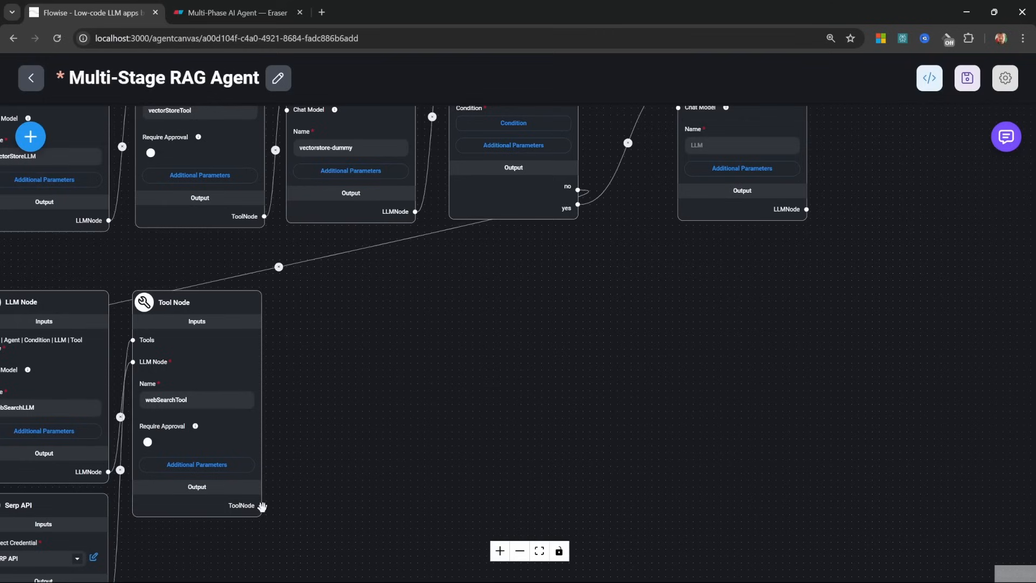
# Try to connect the webSearchTool node's output directly to the answer-generating LLM Node, and remove that connection
pyautogui.moveTo(261, 505); pyautogui.dragTo(680, 269)
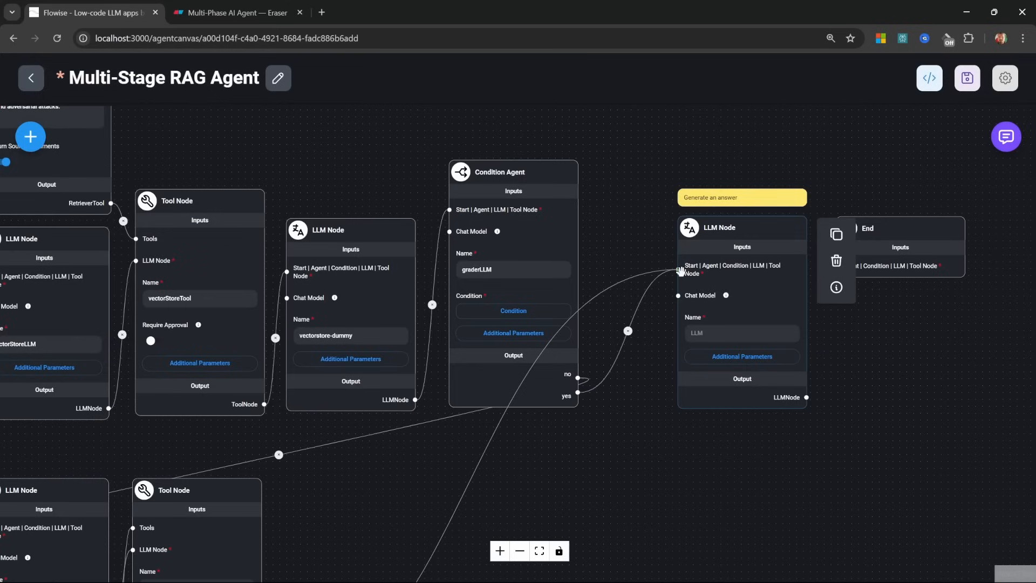
pyautogui.moveTo(680, 269); pyautogui.dragTo(679, 269)
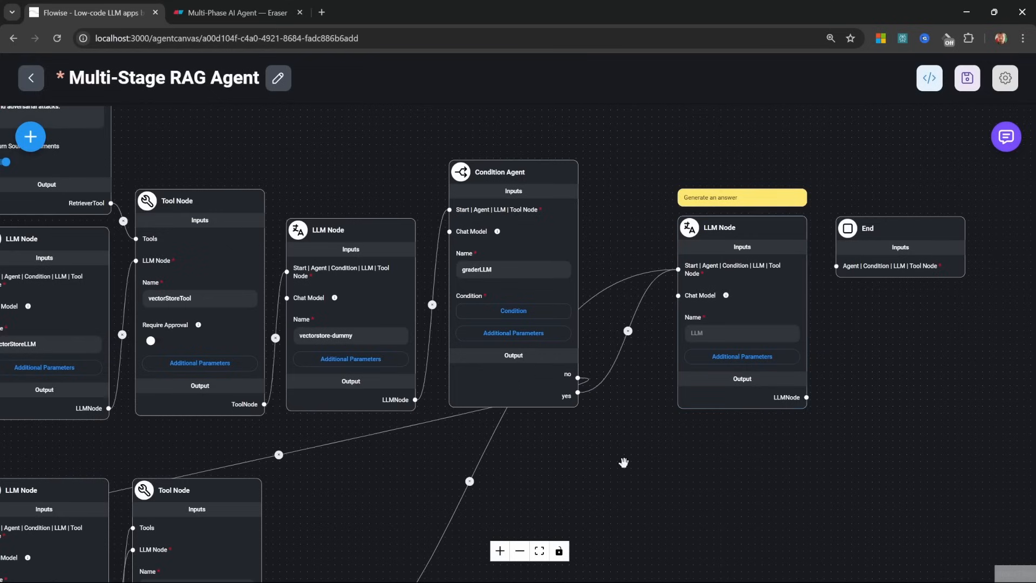
pyautogui.moveTo(625, 474); pyautogui.dragTo(585, 417)
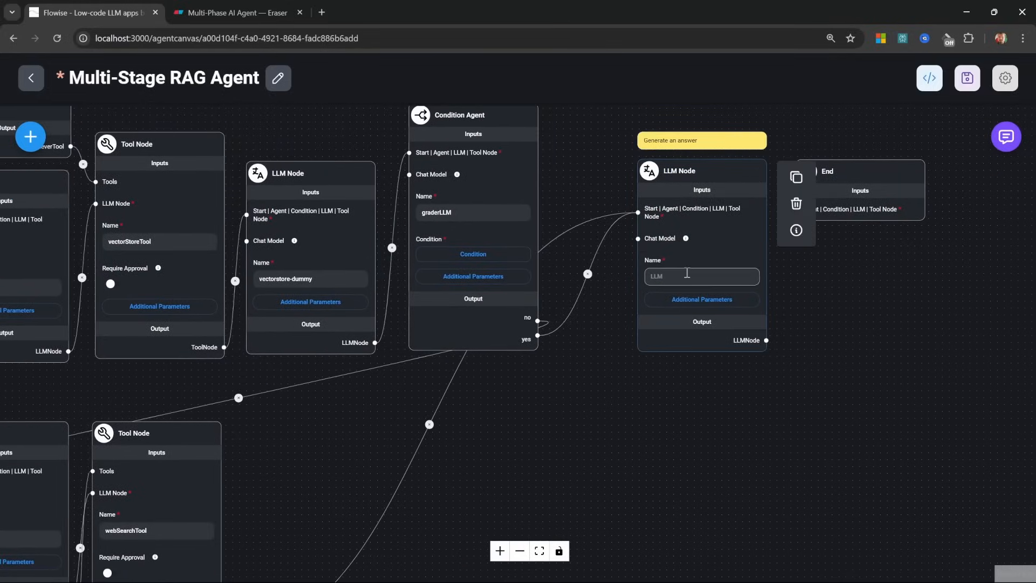
pyautogui.moveTo(132, 439)
pyautogui.click(429, 424)
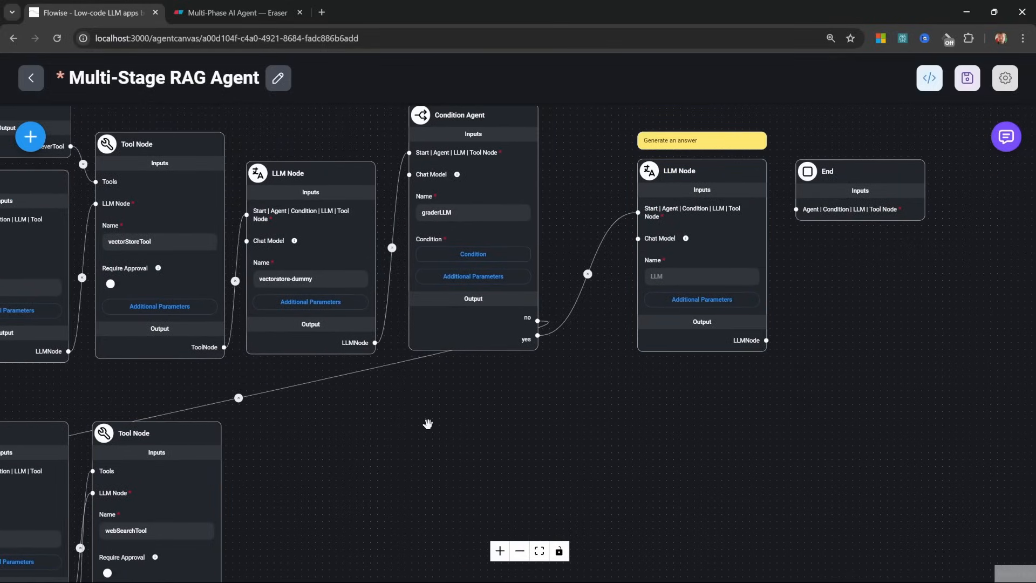
# Duplicate the vectorstore-dummy LLM Node and place the copy beside the webSearchTool node
pyautogui.moveTo(309, 175)
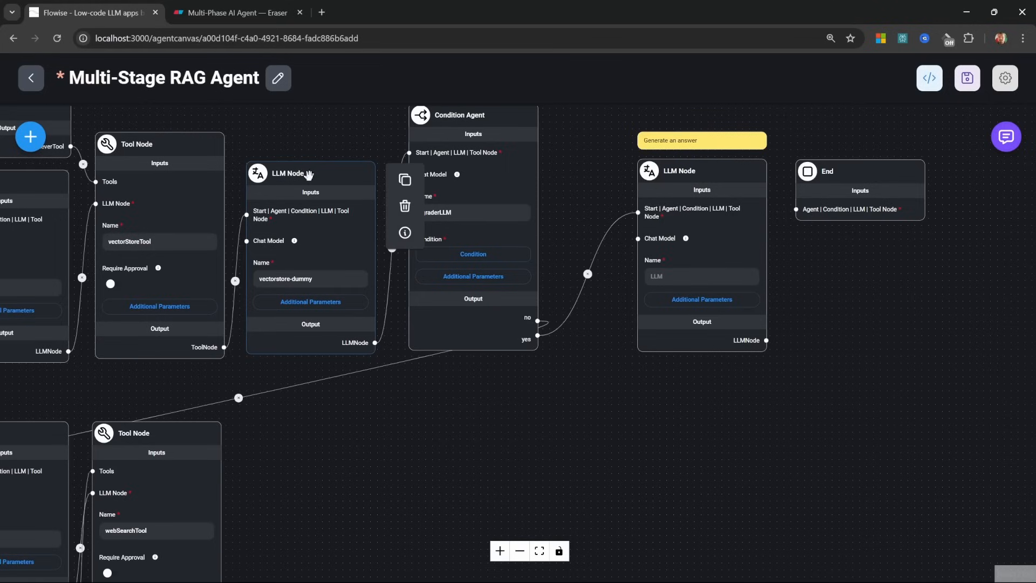
pyautogui.click(405, 179)
pyautogui.moveTo(431, 241); pyautogui.dragTo(250, 502)
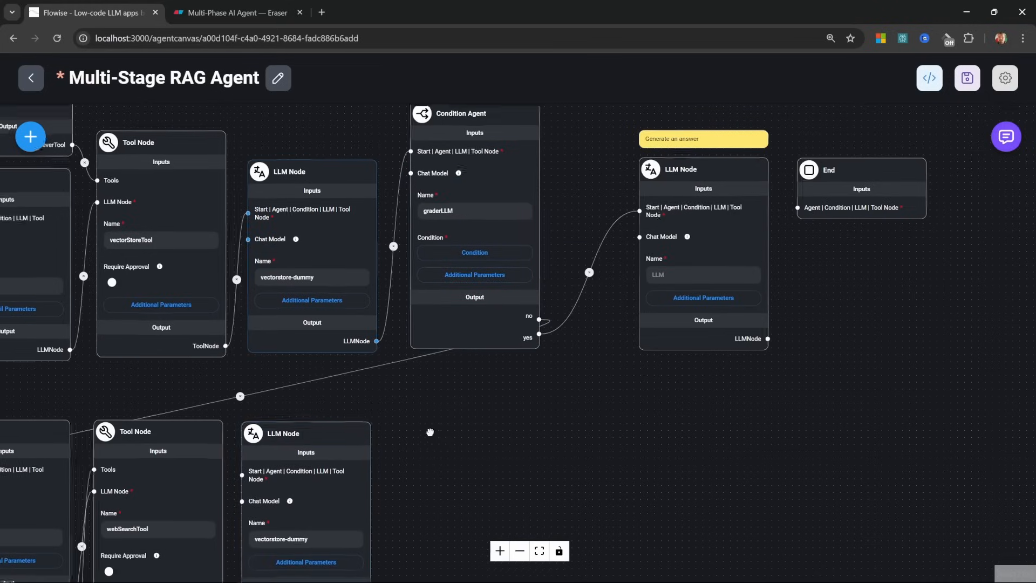
# Connect the webSearchTool node's output to the duplicated LLM Node beside it and rename that node websearch-dummy
pyautogui.moveTo(430, 432); pyautogui.dragTo(490, 308)
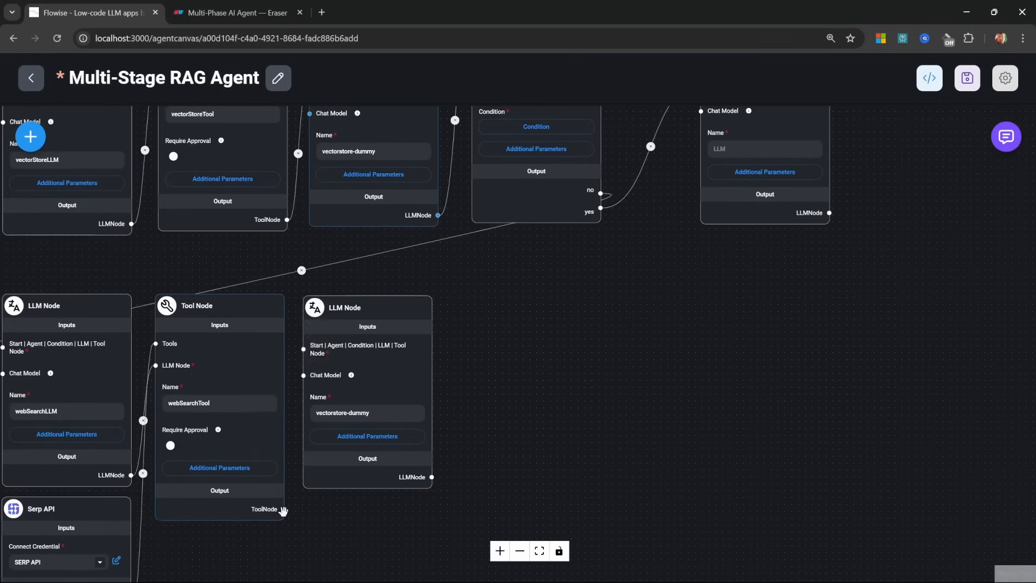
pyautogui.moveTo(284, 509); pyautogui.dragTo(305, 346)
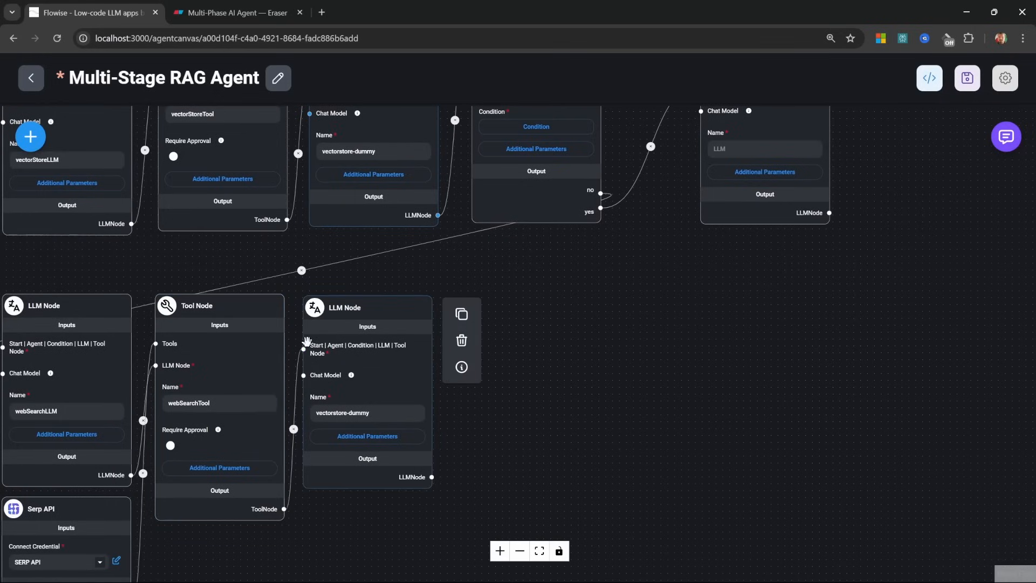
pyautogui.doubleClick(319, 409)
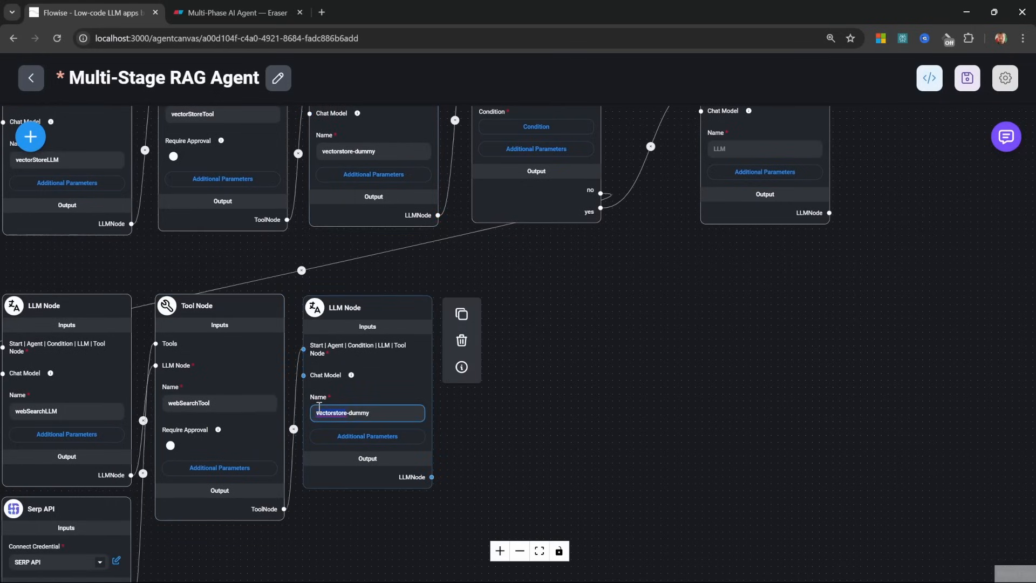
pyautogui.write('websearch')
# Connect the websearch-dummy output to the LLM Node under the "Generate an answer" note and name that node generateAnswer
pyautogui.scroll(2, 354, 415)
pyautogui.moveTo(717, 317); pyautogui.dragTo(434, 389)
pyautogui.scroll(-2, 434, 389)
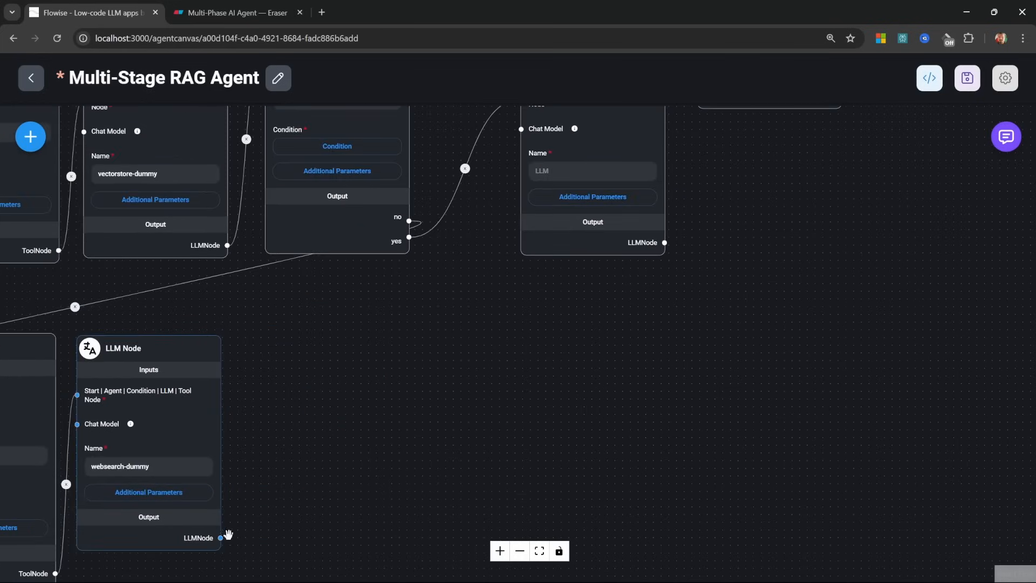
pyautogui.moveTo(221, 539); pyautogui.dragTo(522, 285)
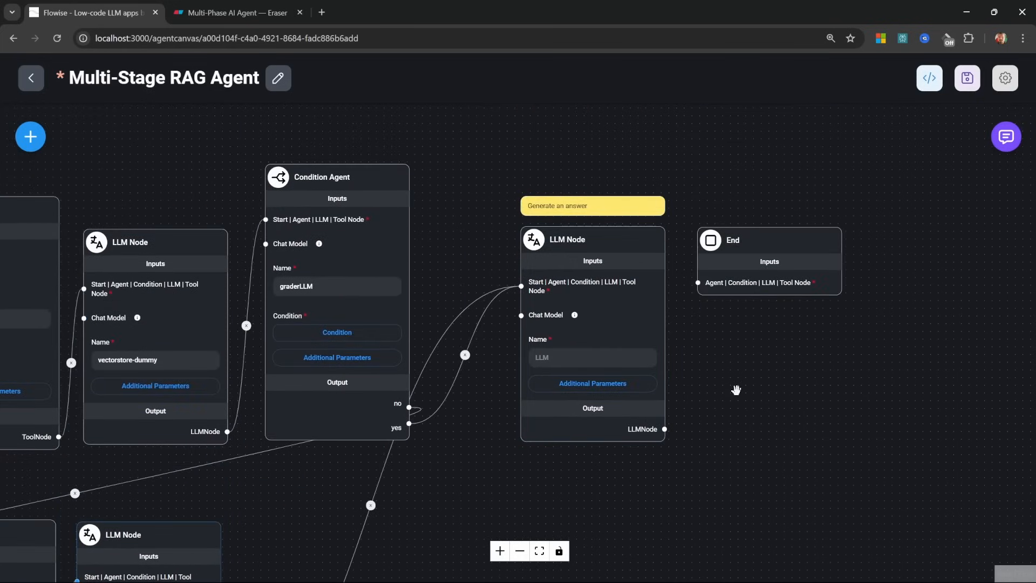
pyautogui.click(587, 356)
pyautogui.write('generateAnswer')
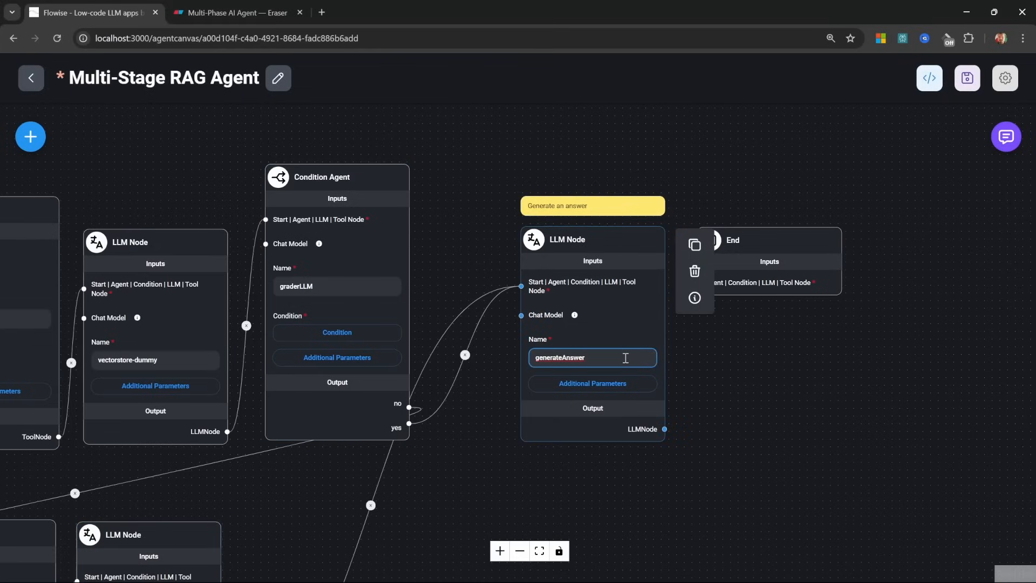
# Duplicate the sticky note above the graderLLM Condition Agent with the text "Check if the documents are relevant, and if not, route to web search."
pyautogui.scroll(2, 624, 358)
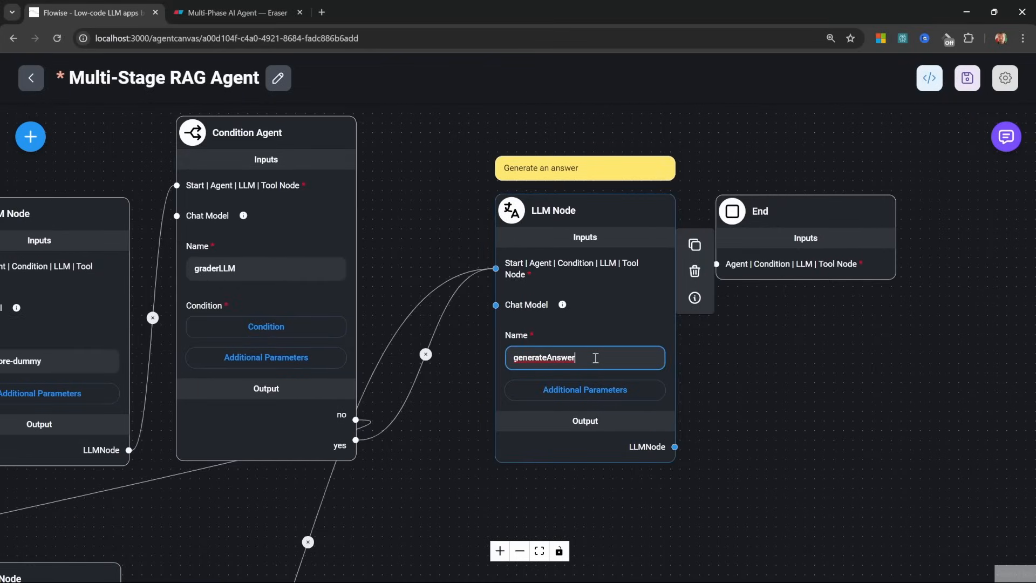
pyautogui.scroll(-2, 623, 364)
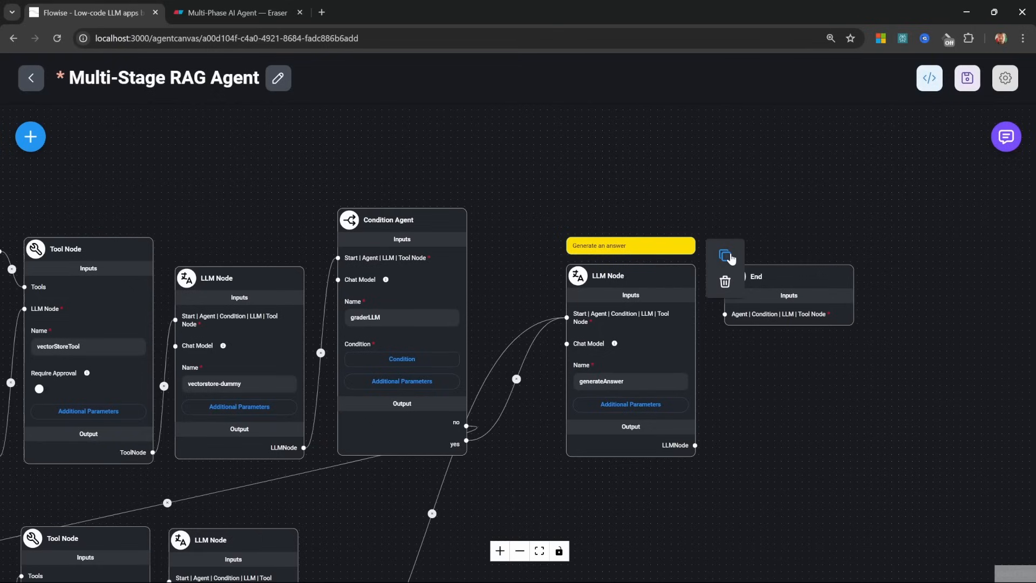
pyautogui.click(729, 256)
pyautogui.moveTo(748, 242); pyautogui.dragTo(396, 192)
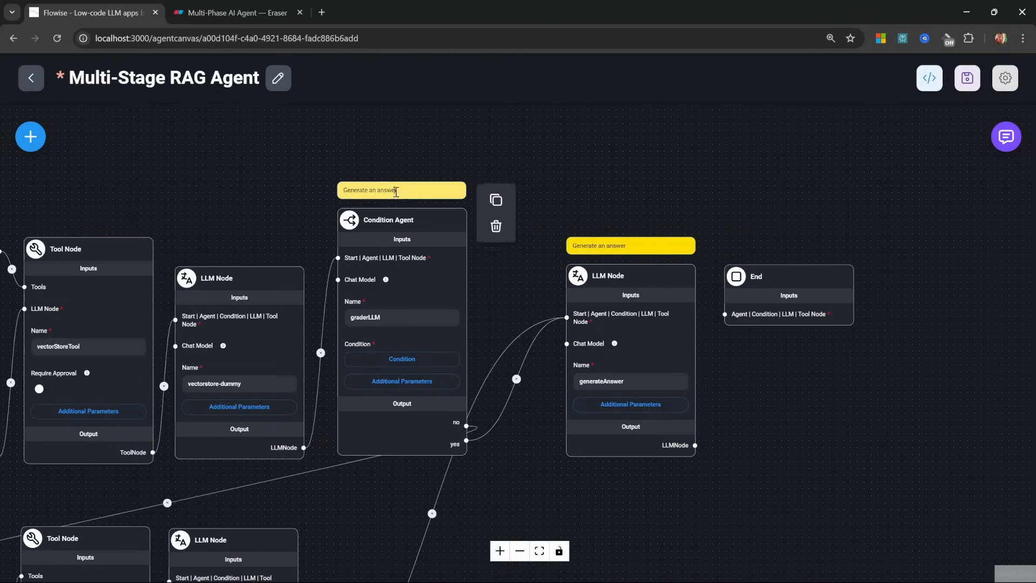
pyautogui.tripleClick(396, 191)
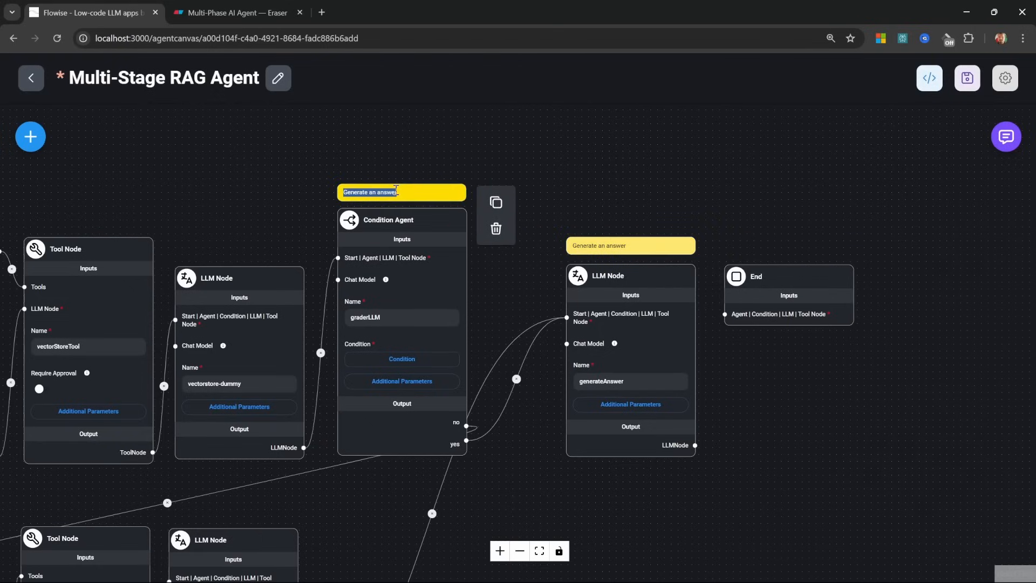
pyautogui.write('Check if the documents are relevant, and if not, route to web search.')
# Connect the generateAnswer node's output to the End node
pyautogui.scroll(1, 424, 173)
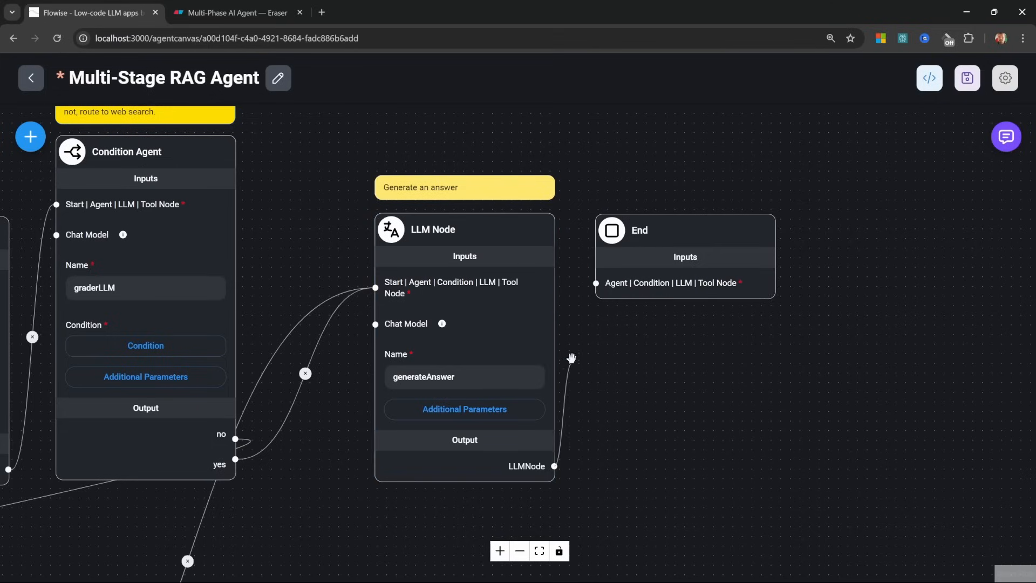
pyautogui.moveTo(555, 465); pyautogui.dragTo(590, 285)
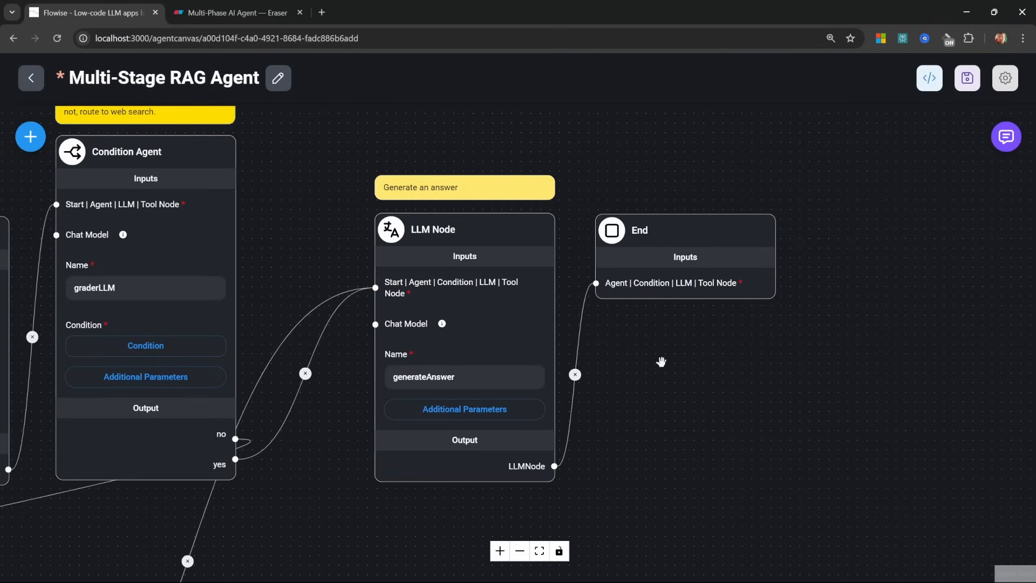
# Set generateAnswer's system prompt to "Answer the user's question using the below context. Keep the answer to about 3 sentences max. Context: {context}"
pyautogui.click(490, 410)
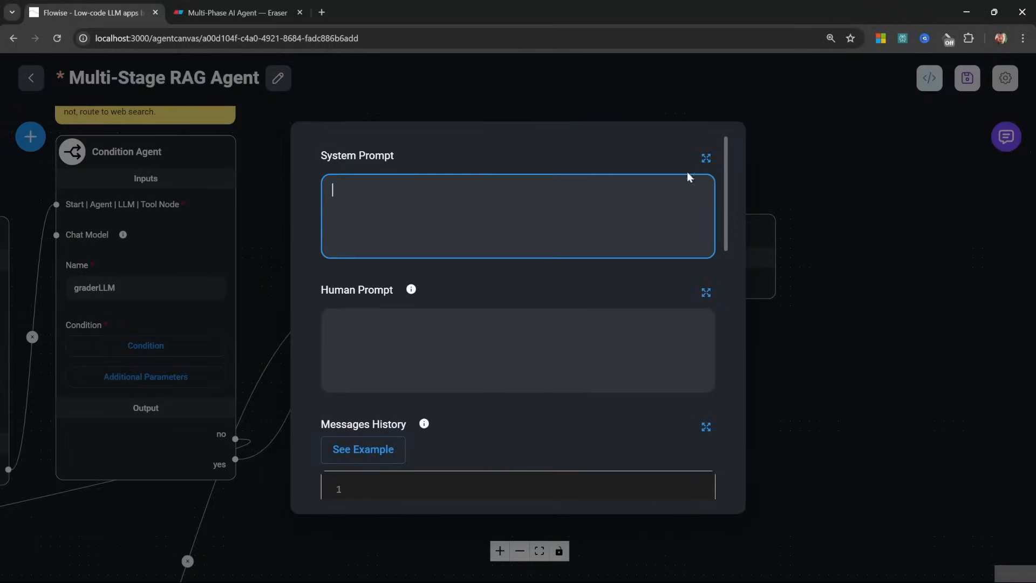
pyautogui.click(706, 160)
pyautogui.write("Answer the user's question using the below context. Keep the answer to about 3 sentences max.  Context: {context}")
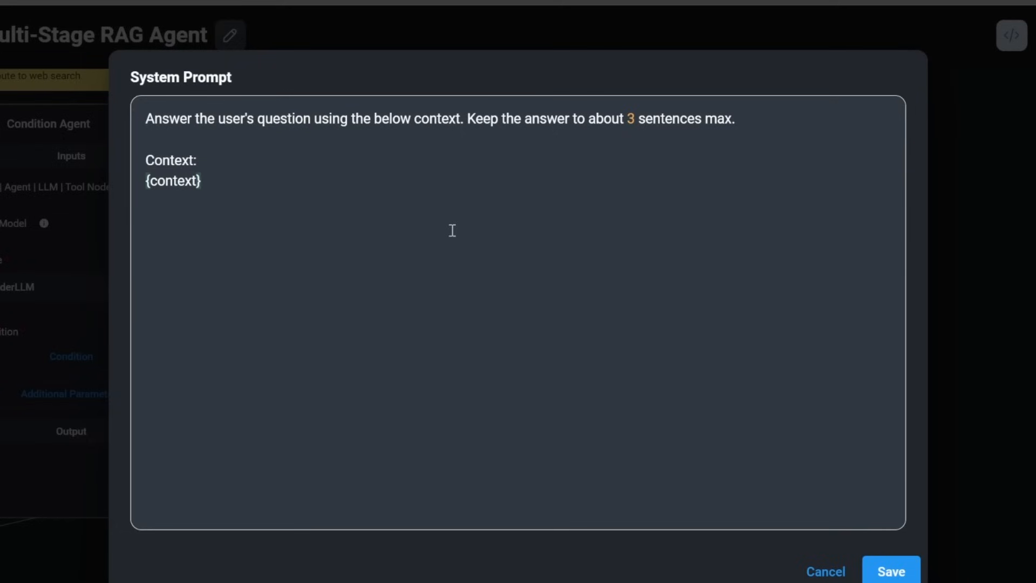
pyautogui.moveTo(224, 186); pyautogui.dragTo(152, 186)
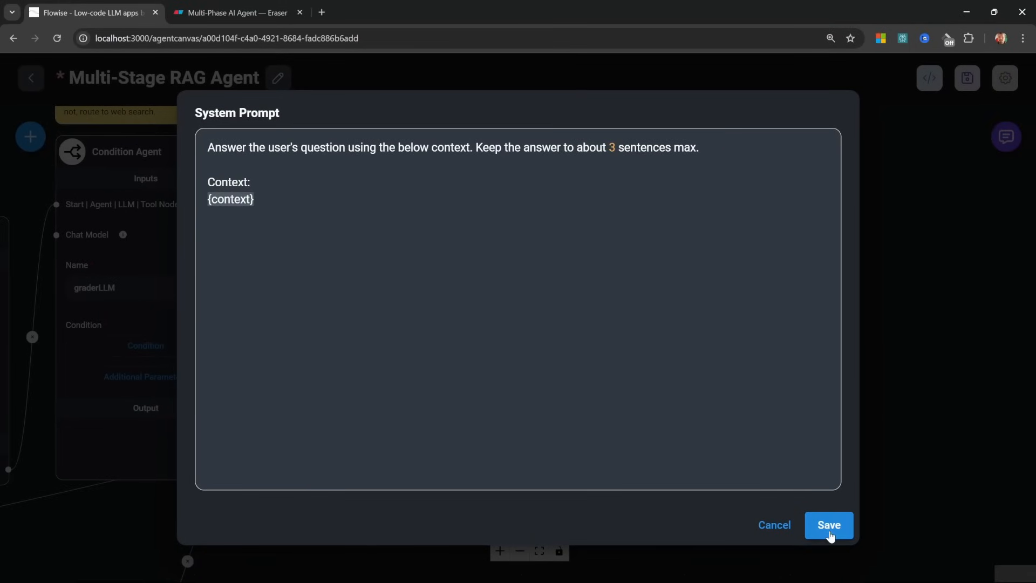
pyautogui.click(891, 572)
# Set the generateAnswer node's human prompt to "User question:" followed by {question} on a new line
pyautogui.click(532, 347)
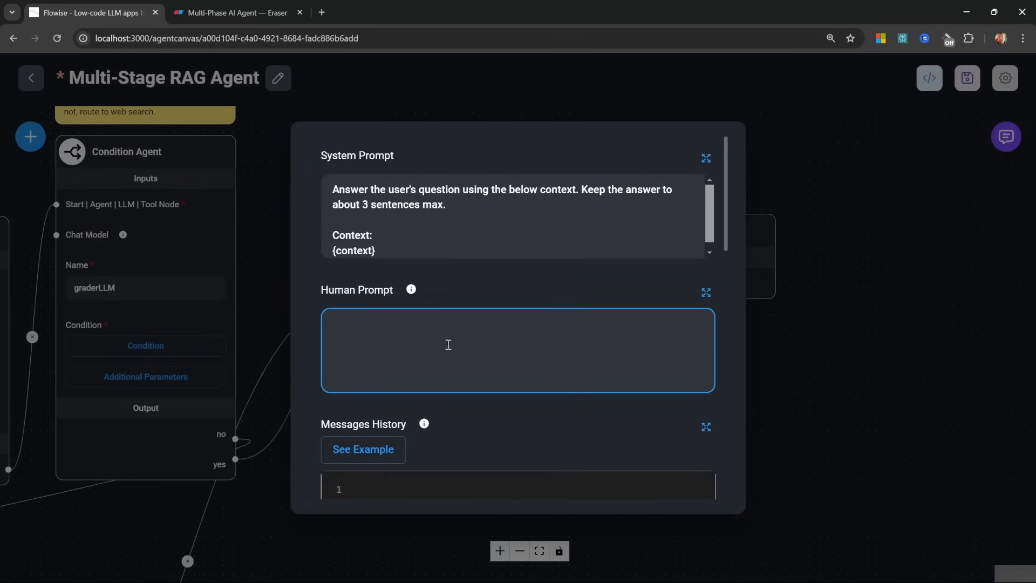
pyautogui.write('User question: {question}')
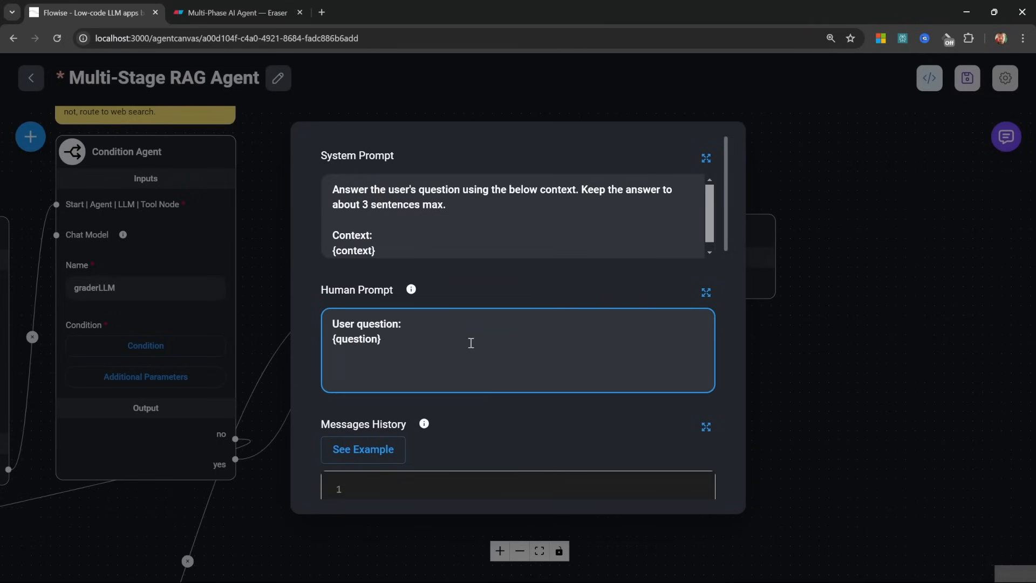
pyautogui.moveTo(393, 340); pyautogui.dragTo(331, 343)
pyautogui.click(311, 348)
# Set the context prompt value of the generateAnswer node to $flow.state.documents
pyautogui.scroll(-5, 544, 336)
pyautogui.scroll(-2, 544, 336)
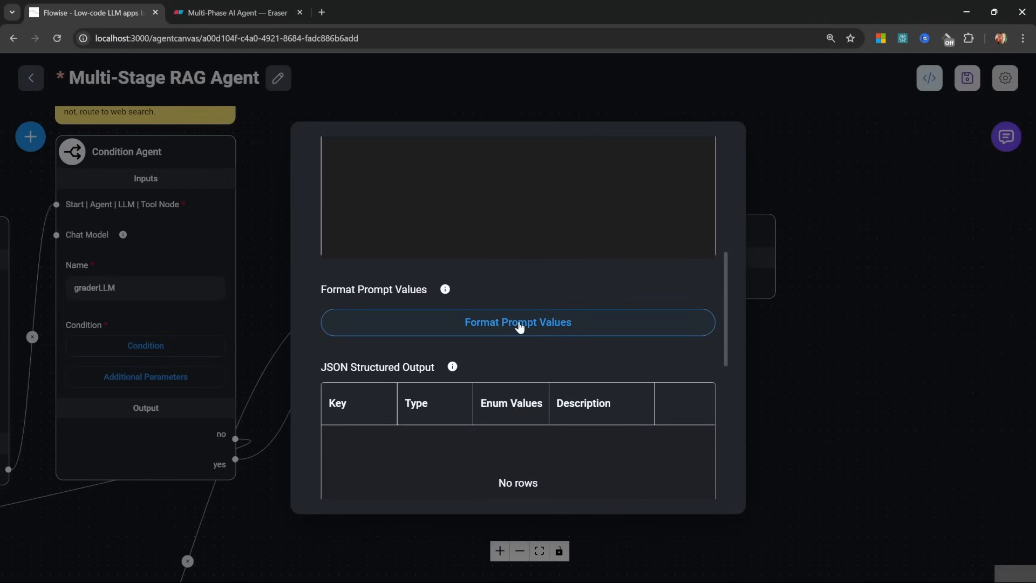
pyautogui.click(520, 323)
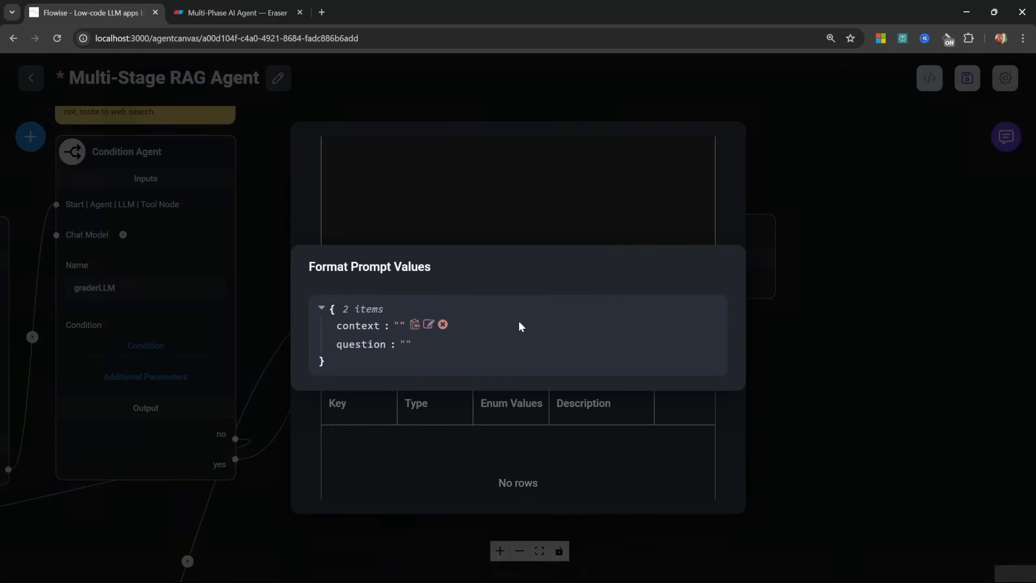
pyautogui.click(429, 325)
pyautogui.click(438, 322)
pyautogui.scroll(-10, 513, 356)
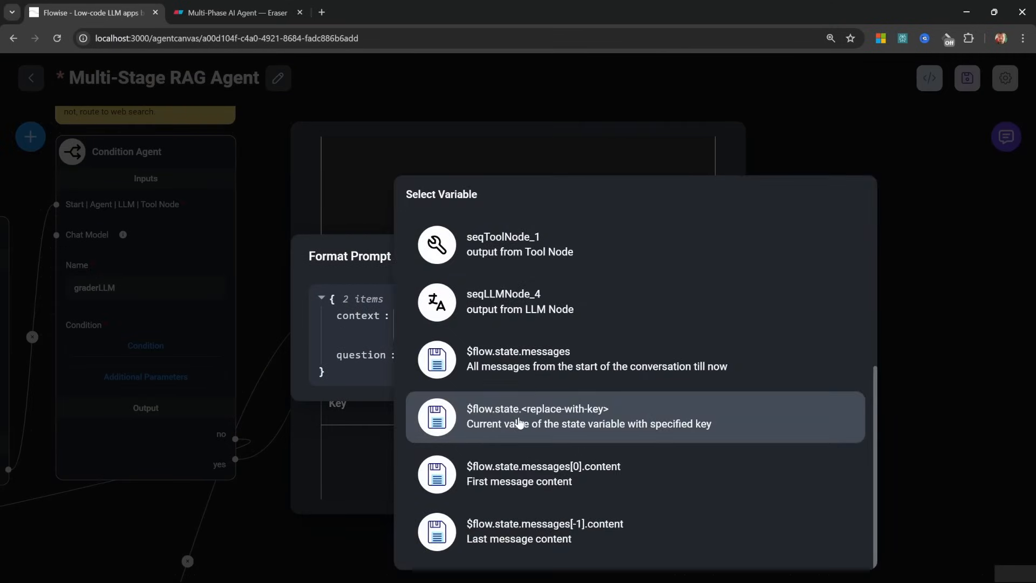
pyautogui.click(531, 422)
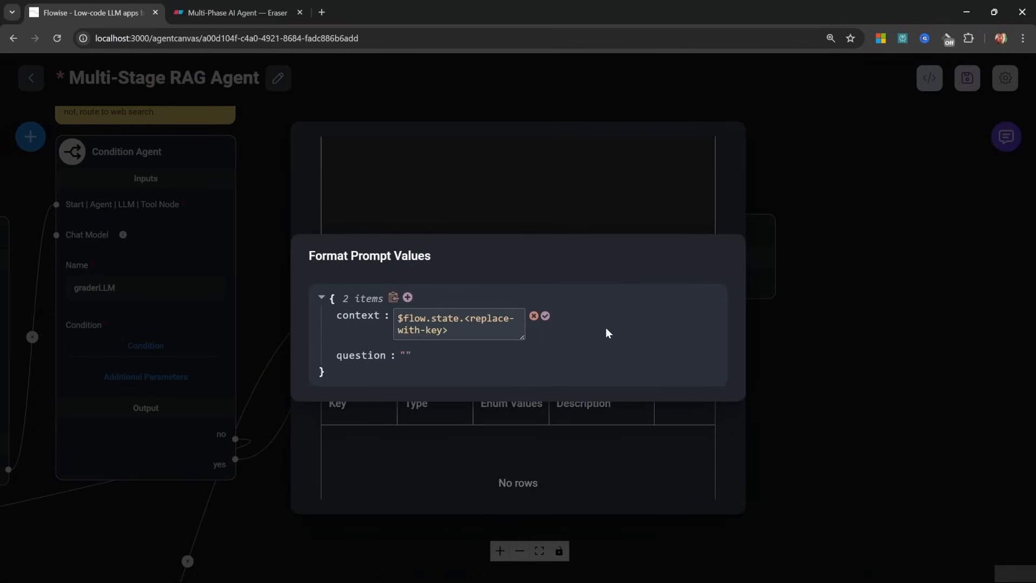
pyautogui.click(499, 331)
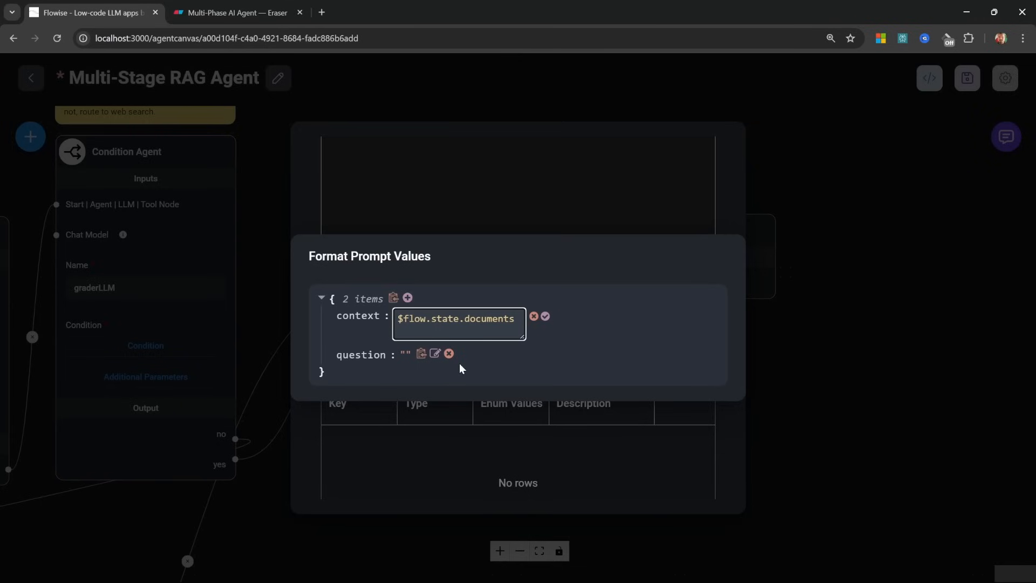
pyautogui.click(545, 316)
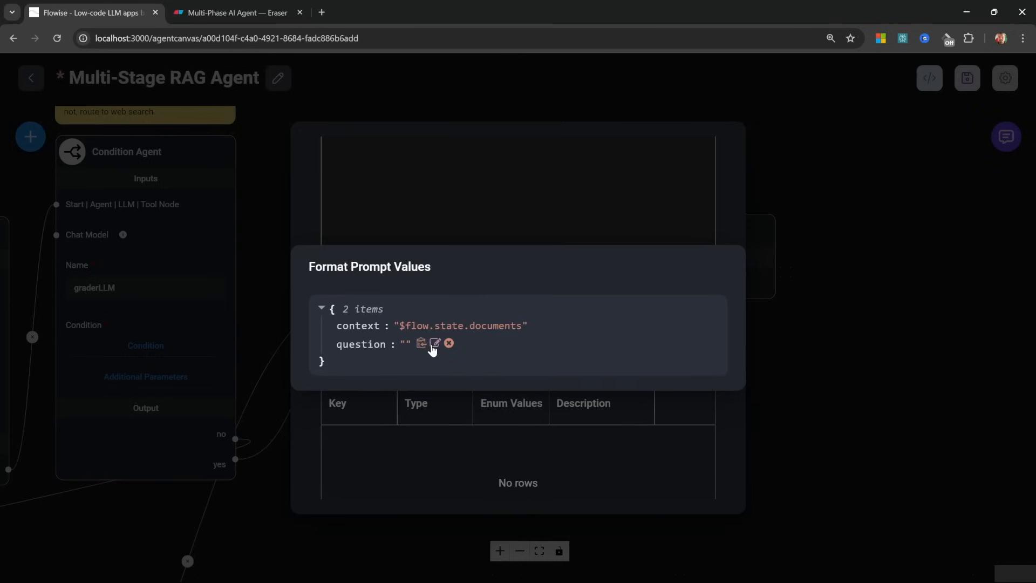
# Assign the user's chatbox question variable to the question prompt value and close the node's parameters
pyautogui.click(435, 346)
pyautogui.click(435, 346)
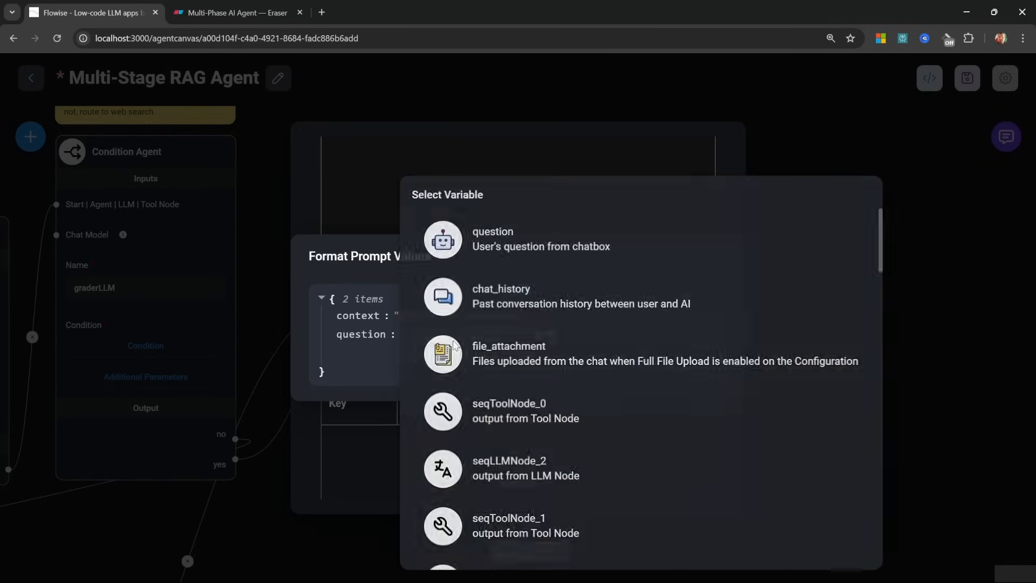
pyautogui.click(484, 257)
pyautogui.click(885, 293)
pyautogui.click(882, 285)
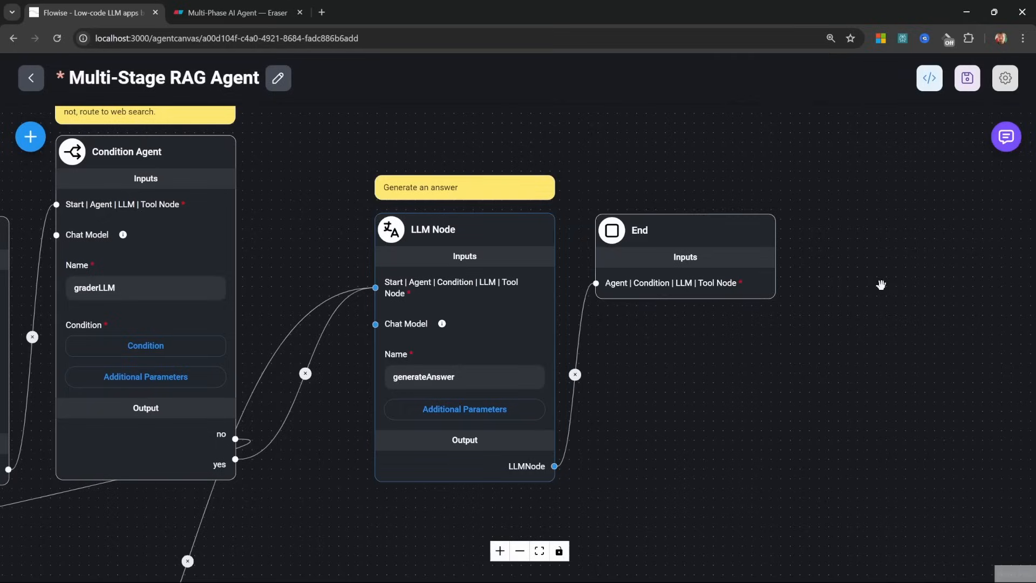
# Add a custom state key named generation with the Replace operation to the State node
pyautogui.moveTo(467, 243)
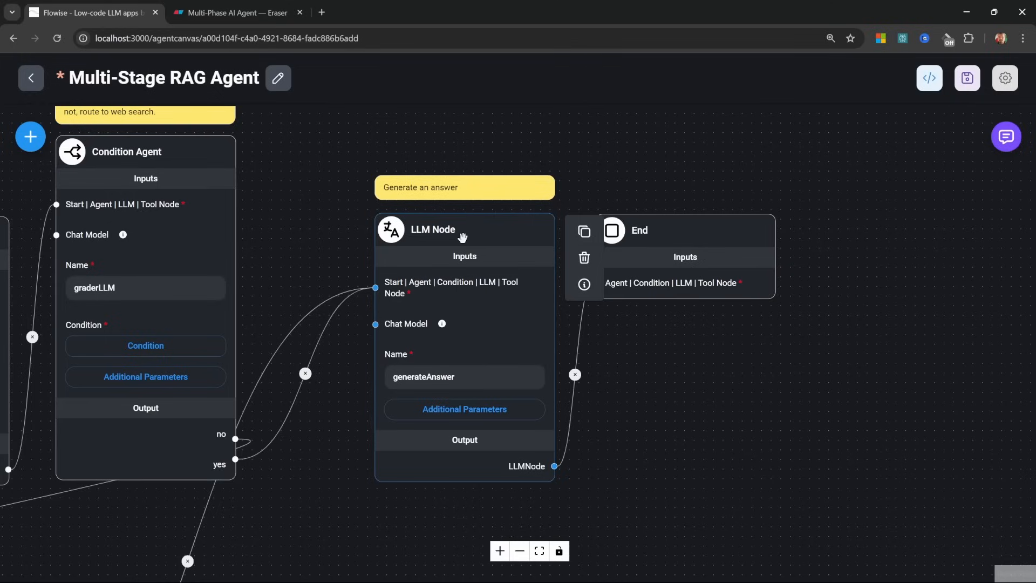
pyautogui.moveTo(312, 499); pyautogui.dragTo(864, 351)
pyautogui.moveTo(189, 394); pyautogui.dragTo(709, 284)
pyautogui.scroll(-2, 306, 529)
pyautogui.moveTo(305, 529); pyautogui.dragTo(1026, 465)
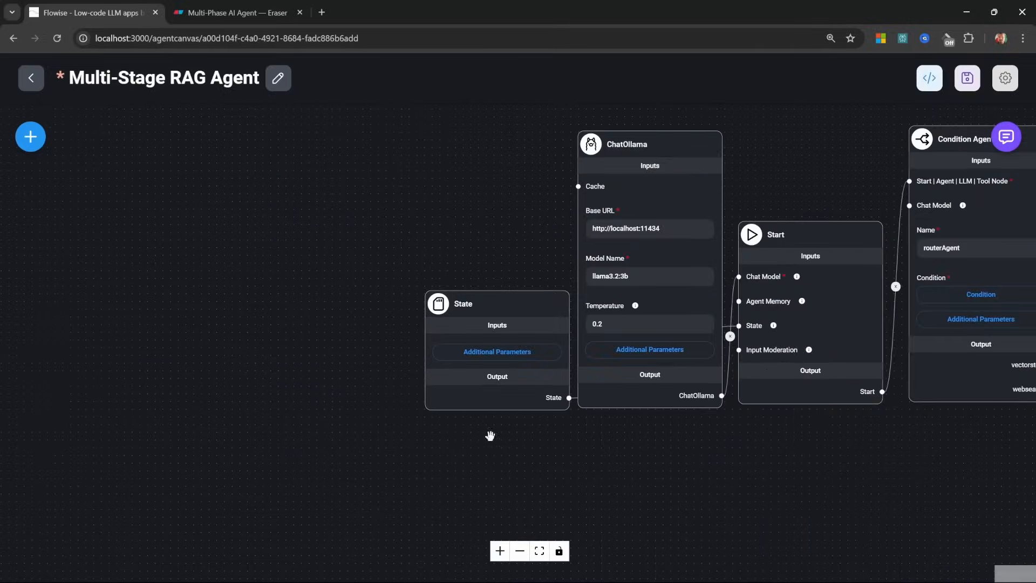
pyautogui.click(477, 350)
pyautogui.click(372, 450)
pyautogui.click(362, 370)
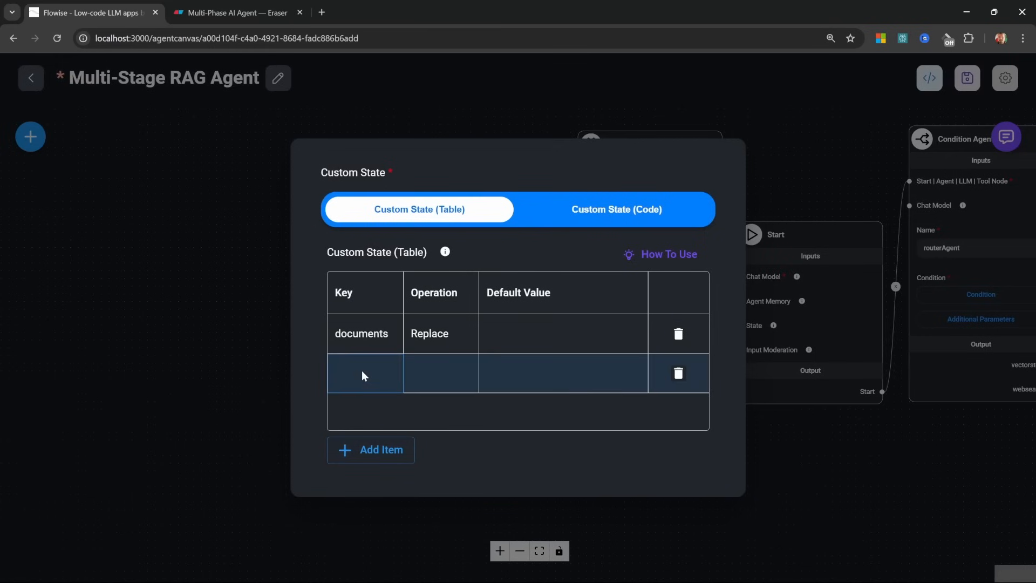
pyautogui.write('generation')
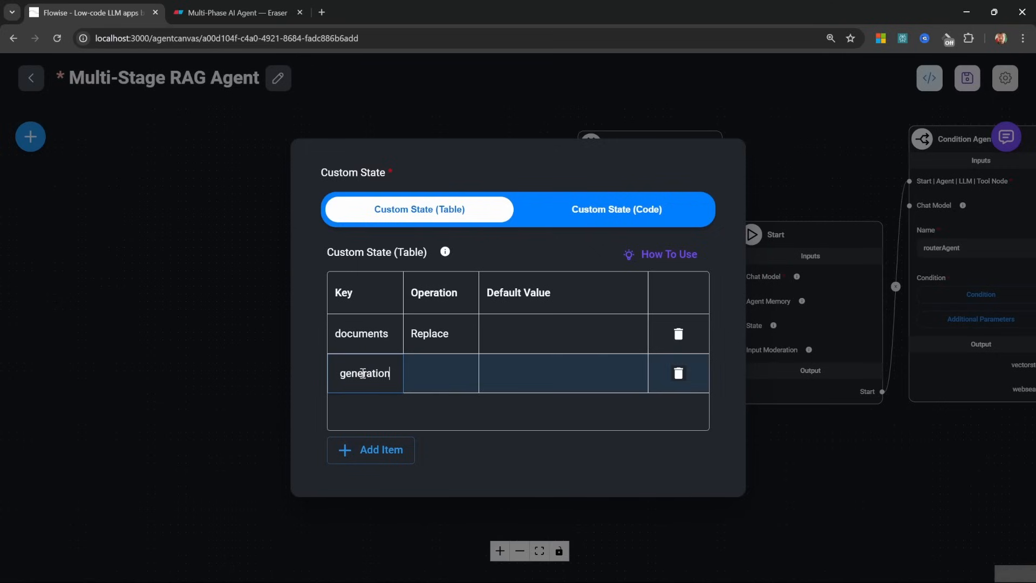
pyautogui.click(435, 381)
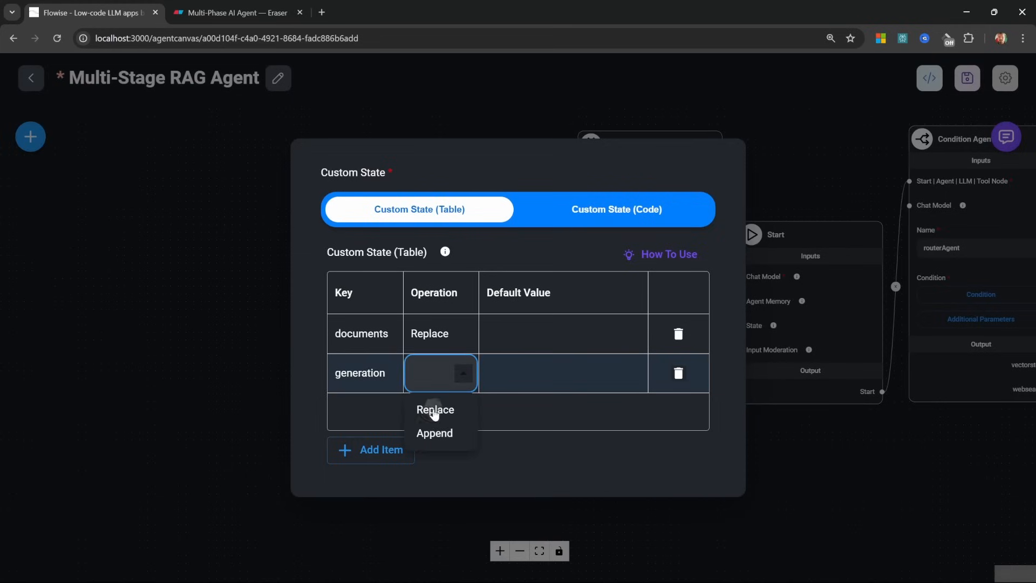
pyautogui.click(435, 411)
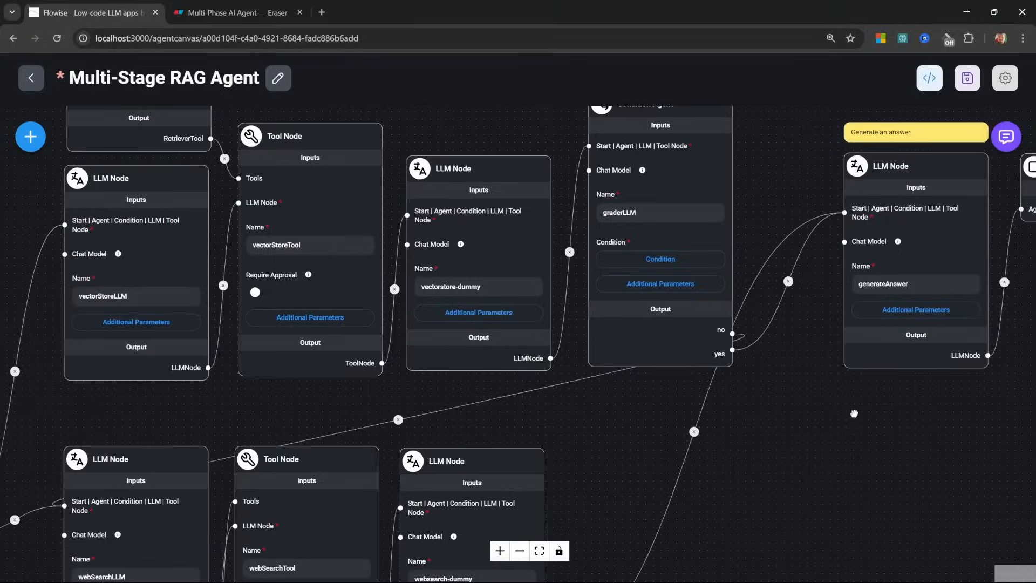
# Add an Update State table row with the key generation in the generateAnswer node's additional parameters
pyautogui.moveTo(853, 413); pyautogui.dragTo(435, 515)
pyautogui.scroll(2, 530, 477)
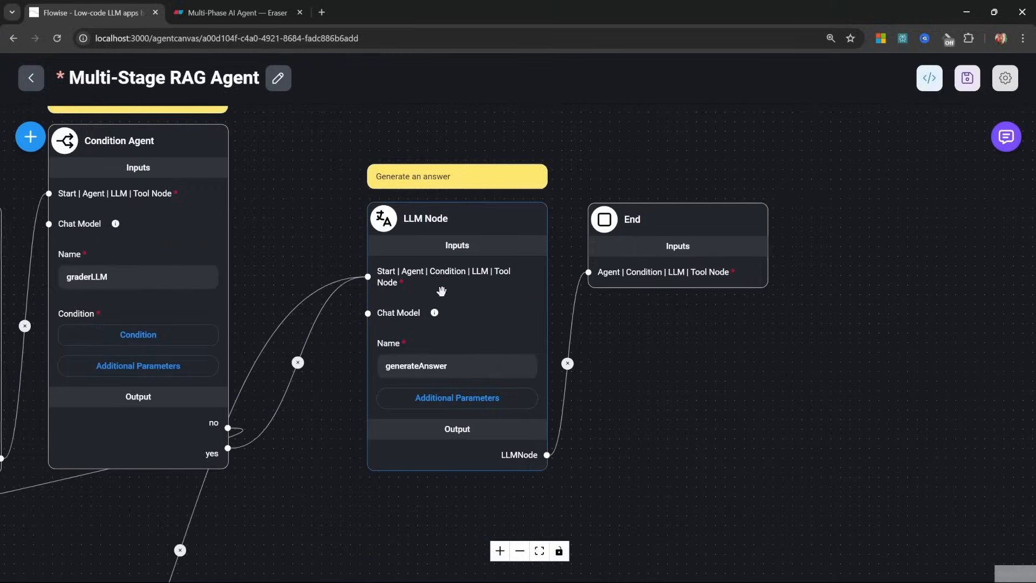
pyautogui.click(458, 398)
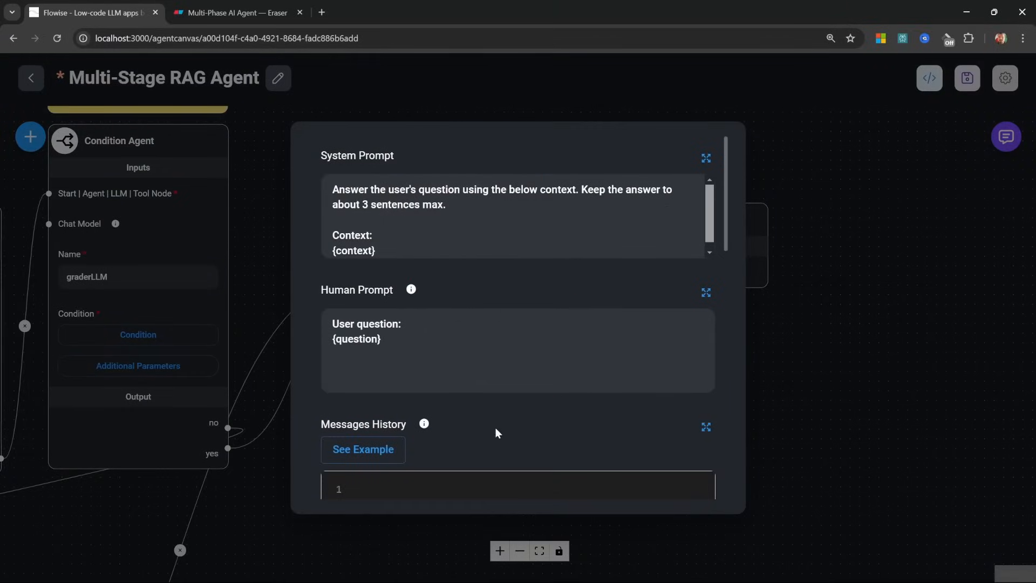
pyautogui.scroll(-10, 541, 457)
pyautogui.scroll(-4, 538, 457)
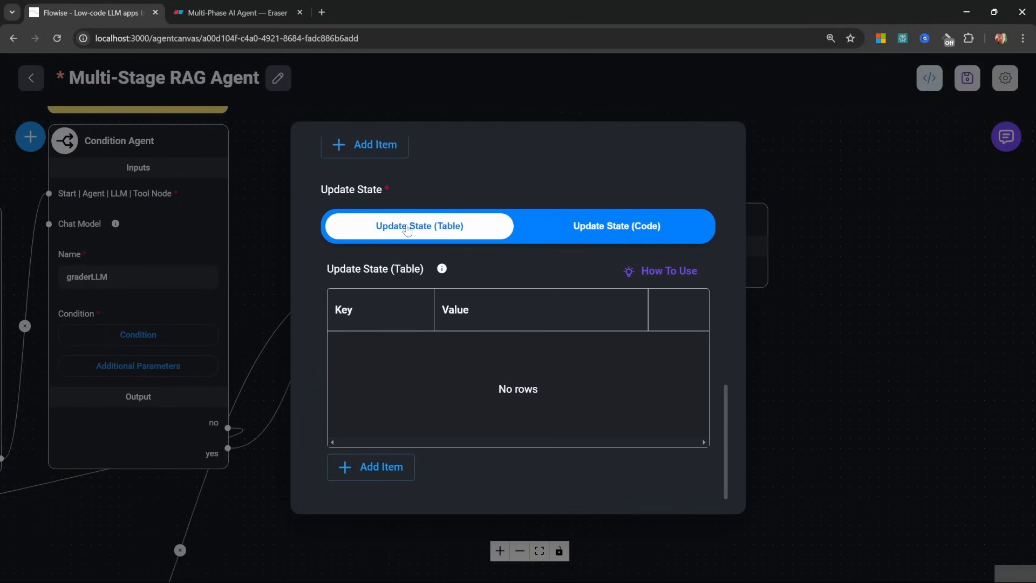
pyautogui.click(377, 472)
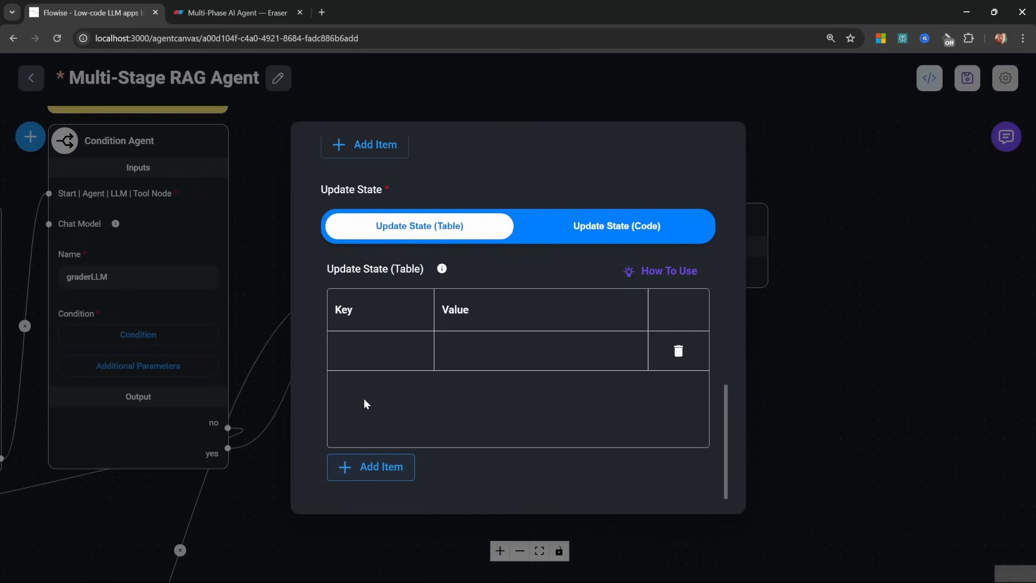
pyautogui.click(377, 345)
pyautogui.click(378, 413)
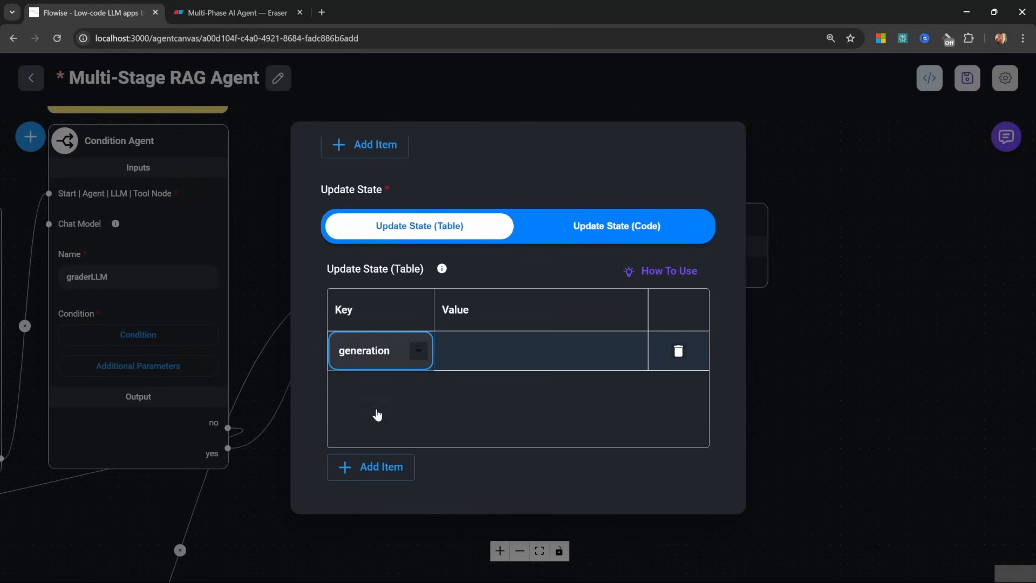
# Set the generation key's value to $flow.output.content, close the parameters and save the agent flow
pyautogui.click(505, 351)
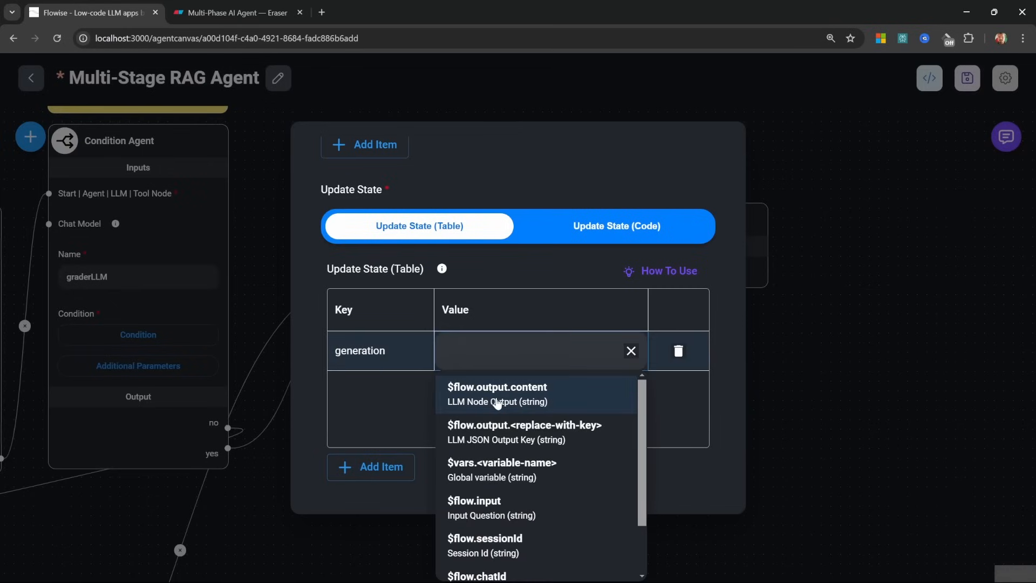
pyautogui.click(497, 403)
pyautogui.click(804, 363)
pyautogui.click(967, 80)
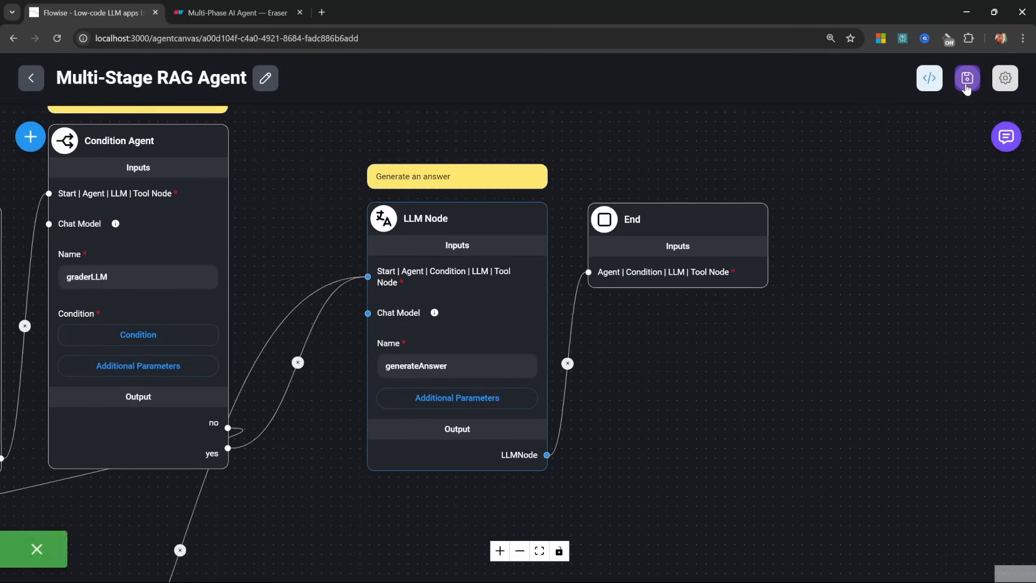
# Clear the chat history in the expanded chat and ask "What is a ReAct agent?"
pyautogui.click(1006, 137)
pyautogui.click(915, 137)
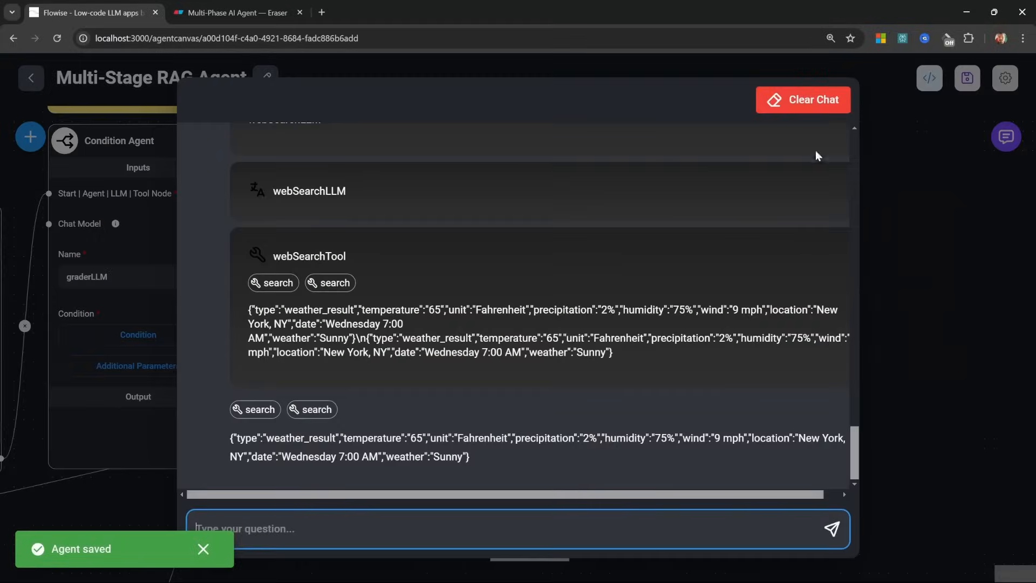
pyautogui.click(813, 100)
pyautogui.click(655, 356)
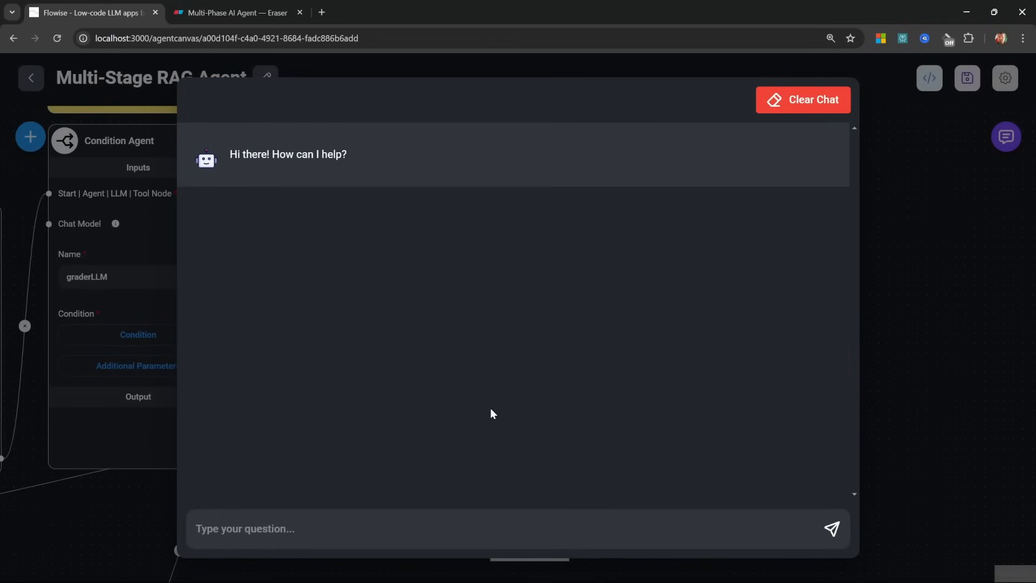
pyautogui.click(444, 540)
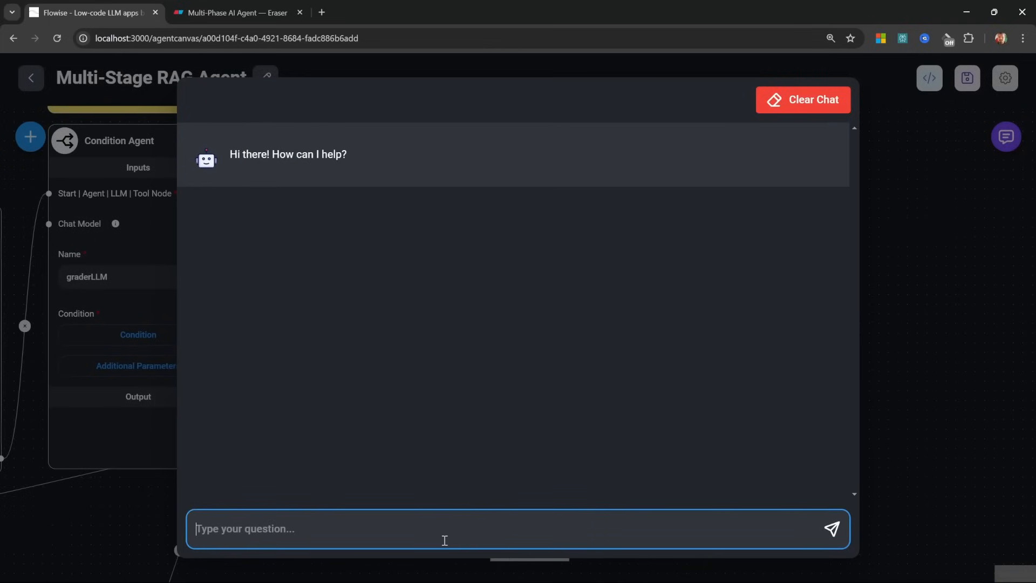
pyautogui.write('What is a ReAct agent?')
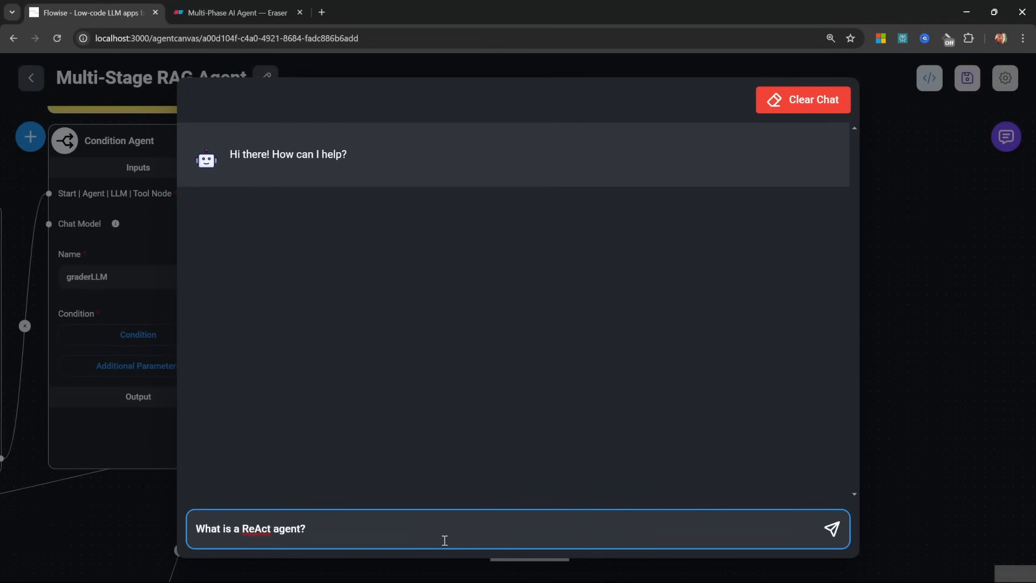
pyautogui.press('Return')
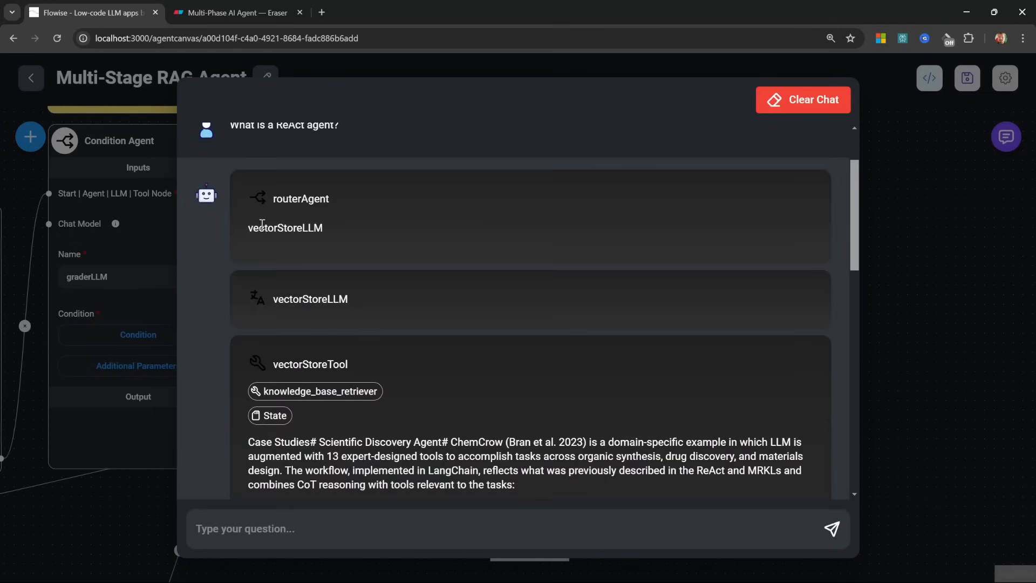
# Examine the ReAct response's routing choice, retrieved documents, graderLLM decision and generateAnswer output
pyautogui.moveTo(249, 229); pyautogui.dragTo(327, 236)
pyautogui.click(326, 232)
pyautogui.scroll(-3, 345, 216)
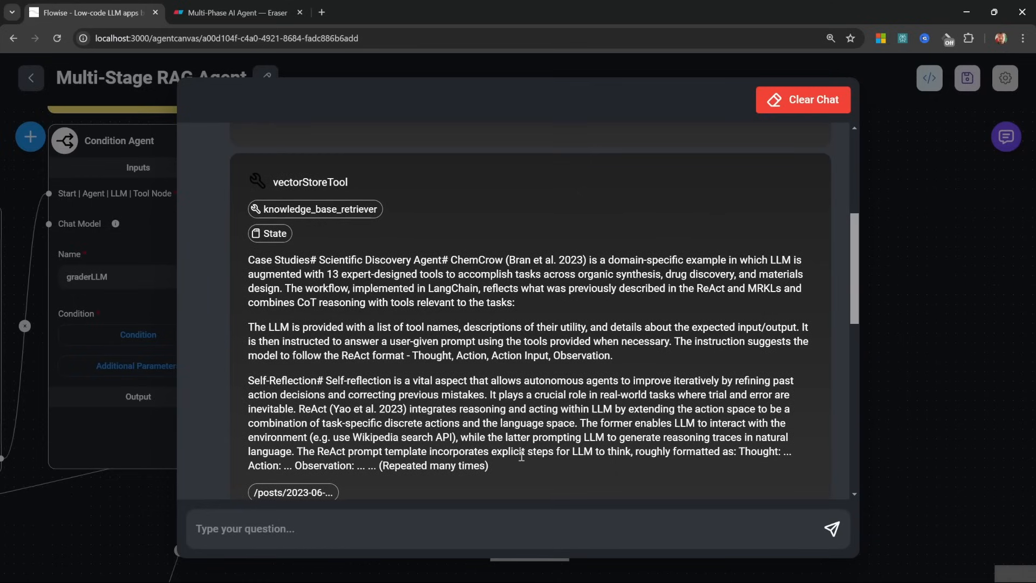
pyautogui.scroll(-6, 520, 454)
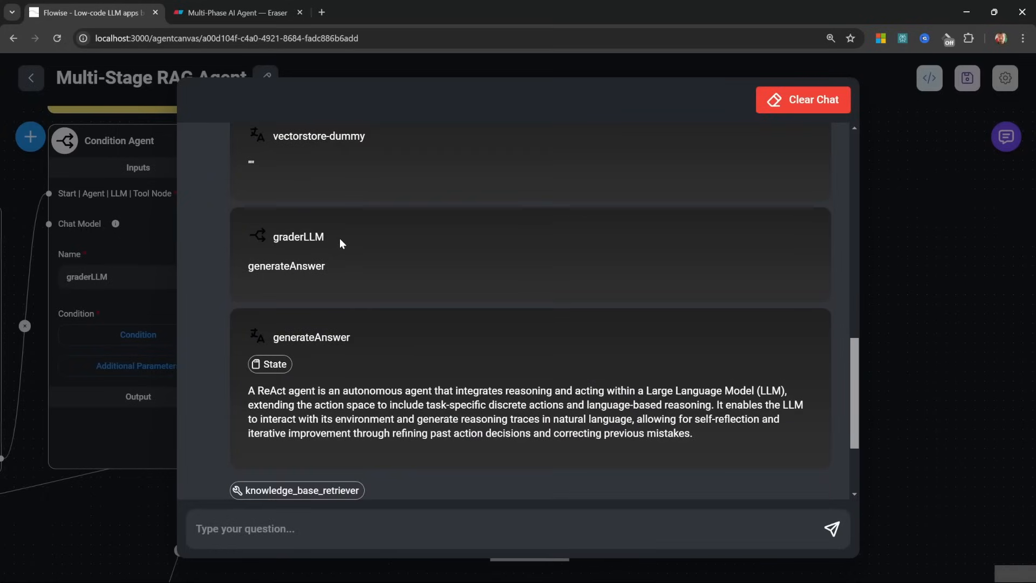
pyautogui.moveTo(247, 265); pyautogui.dragTo(337, 268)
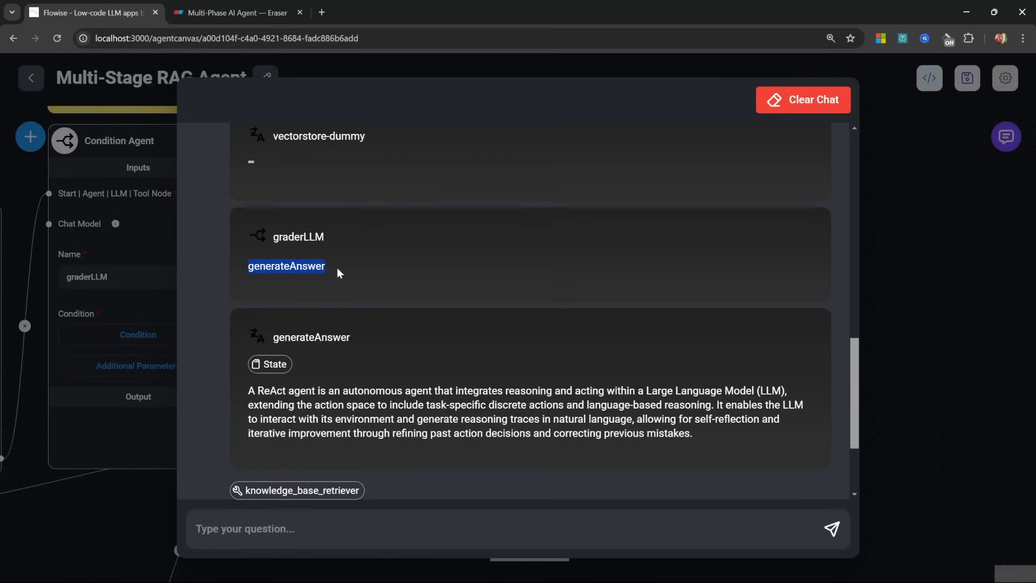
pyautogui.click(337, 268)
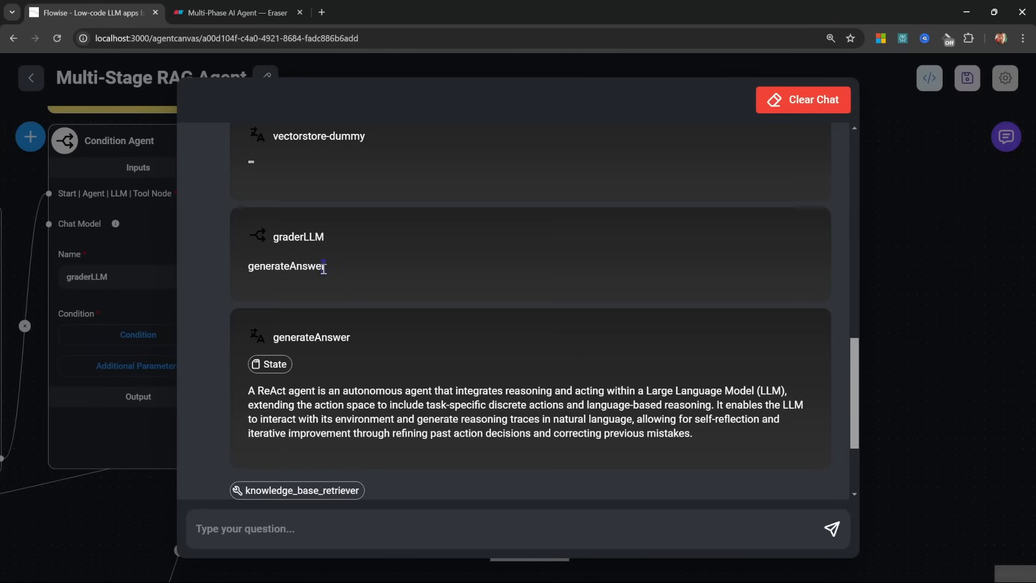
pyautogui.doubleClick(324, 268)
pyautogui.click(340, 294)
pyautogui.scroll(-2, 381, 286)
pyautogui.scroll(-1, 383, 304)
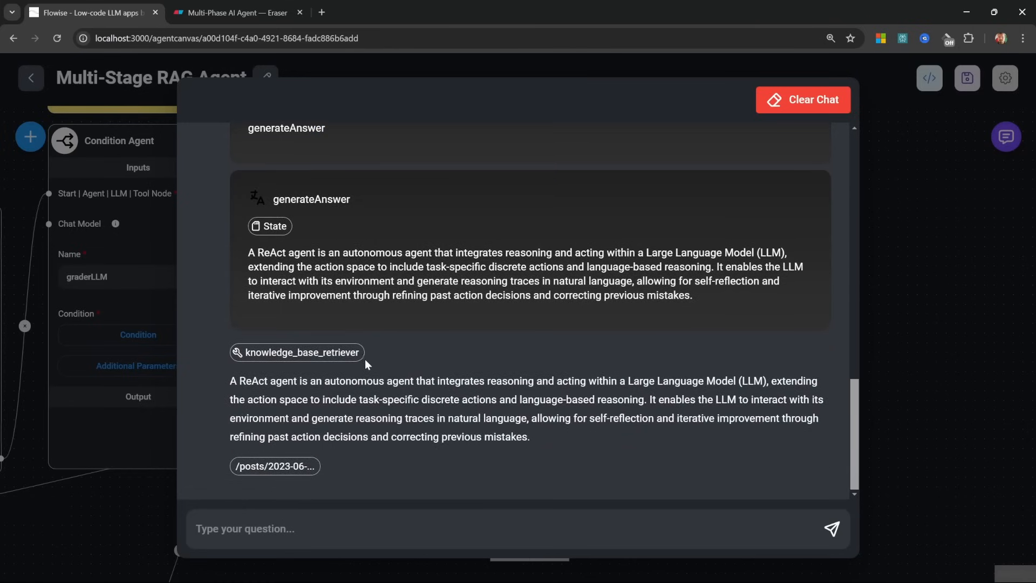
# Clear the chat history and ask "What is FlowiseAI and how does it implement RAG?"
pyautogui.click(803, 99)
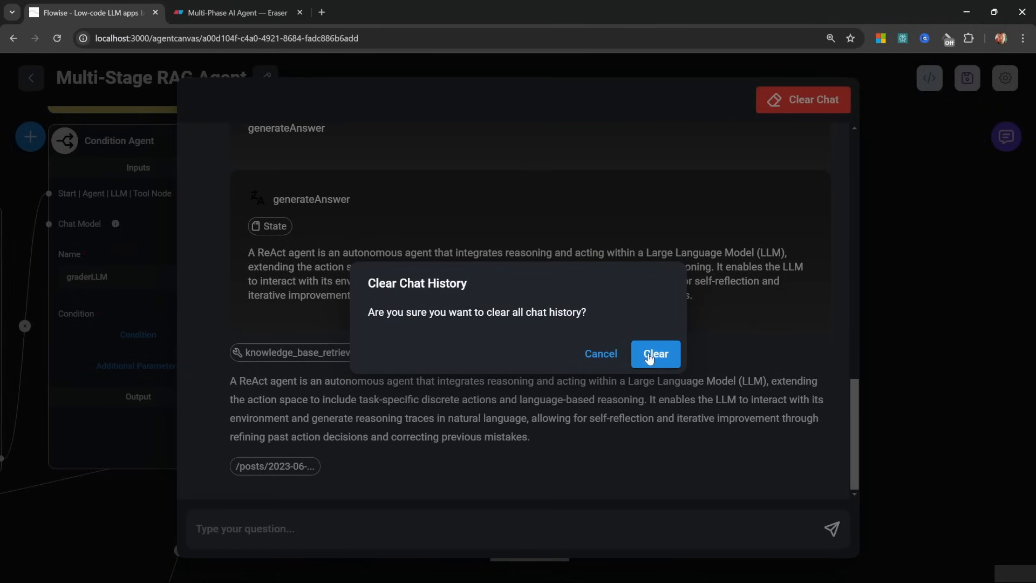
pyautogui.click(651, 353)
pyautogui.click(313, 531)
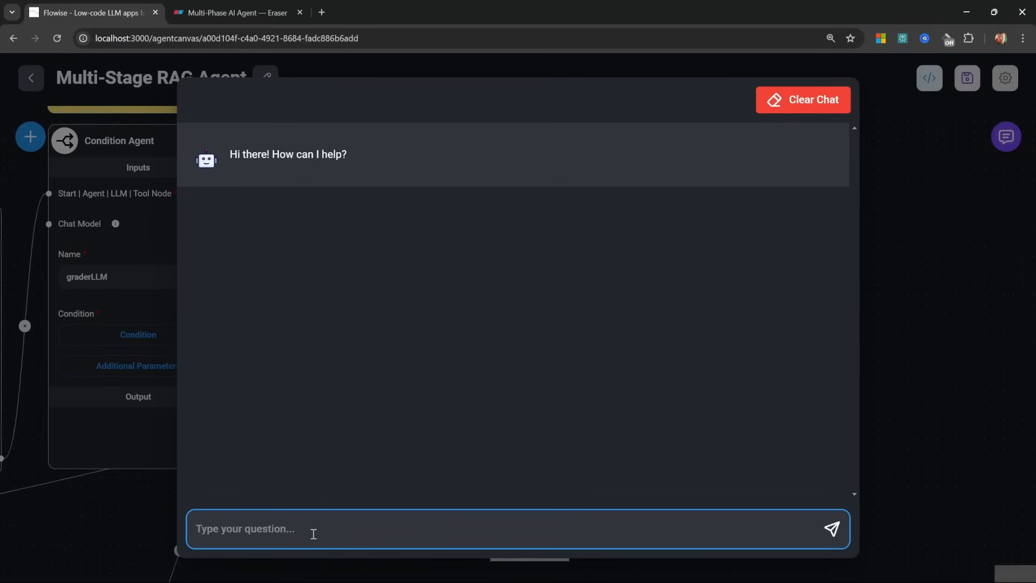
pyautogui.write('What is FlowiseAI and how does it implement RAG?')
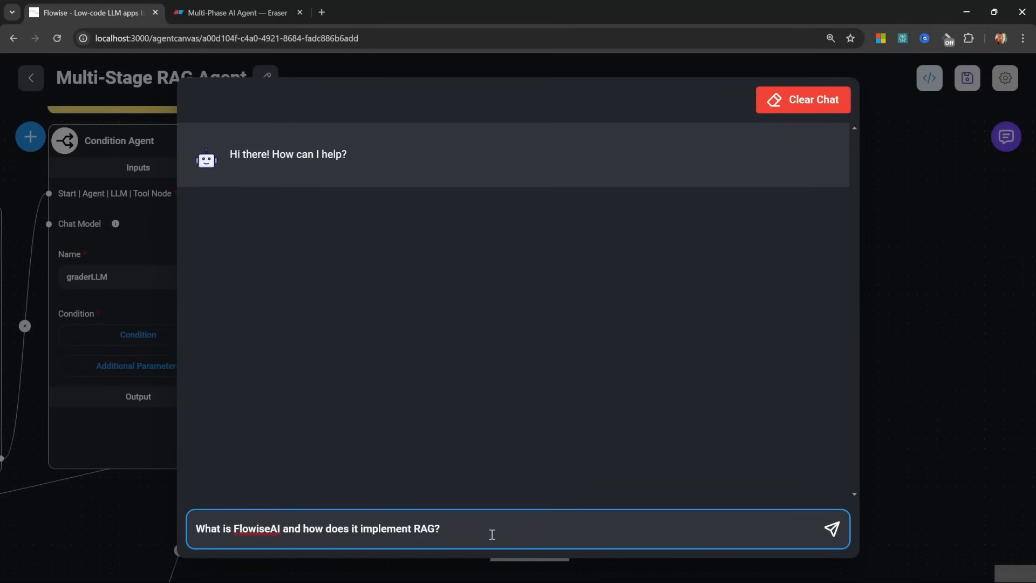
pyautogui.press('Left')
pyautogui.press('Left')
pyautogui.press('Left')
pyautogui.press('Left')
pyautogui.hotkey('shift', 'Right')
pyautogui.hotkey('shift', 'Right')
pyautogui.hotkey('shift', 'Right')
pyautogui.press('Return')
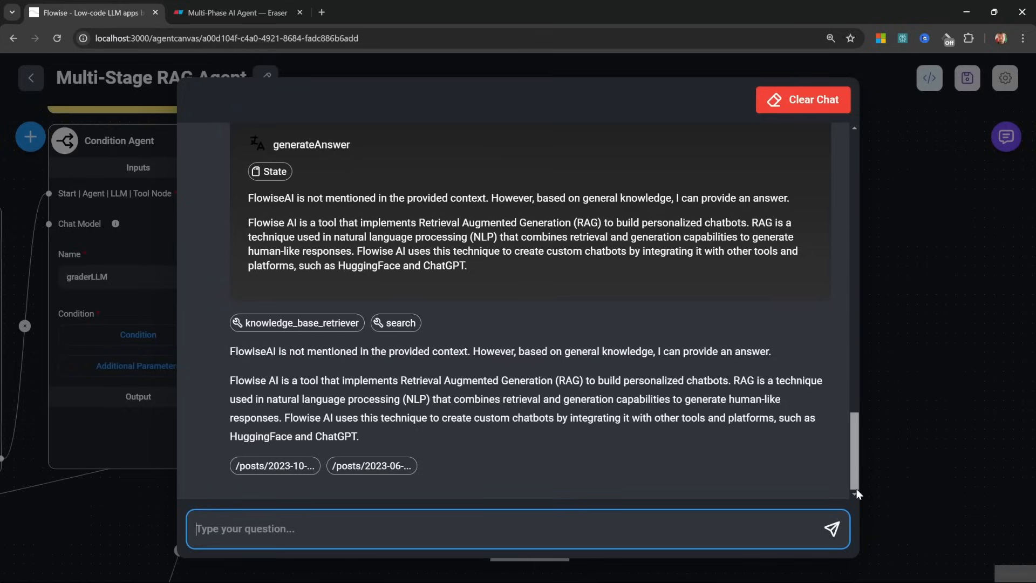
# Examine the FlowiseAI response from the routerAgent choice through the graderLLM decisions and web search to the final answer
pyautogui.moveTo(855, 477); pyautogui.dragTo(845, 196)
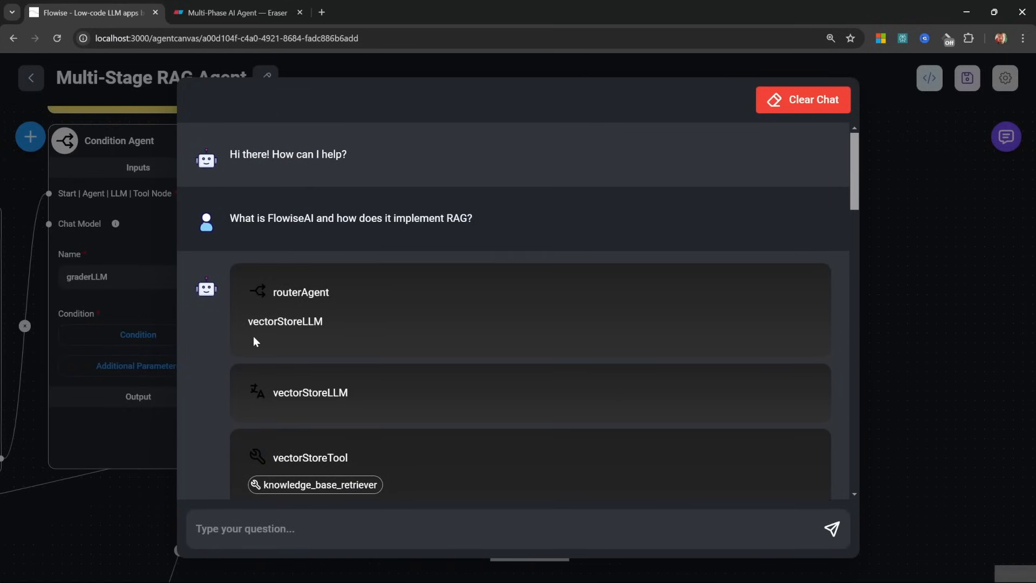
pyautogui.moveTo(243, 321); pyautogui.dragTo(336, 322)
pyautogui.scroll(-5, 399, 365)
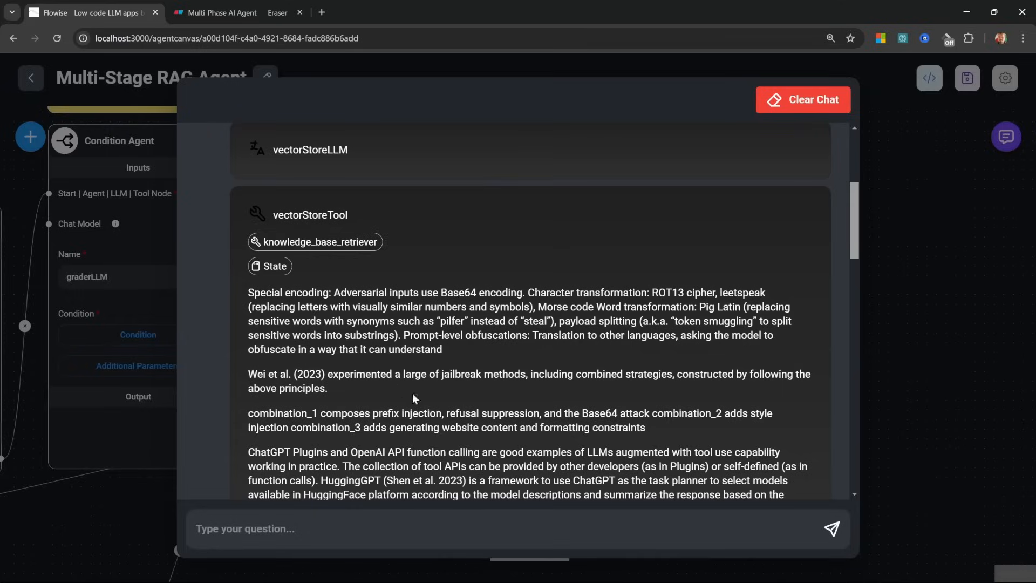
pyautogui.scroll(-10, 463, 411)
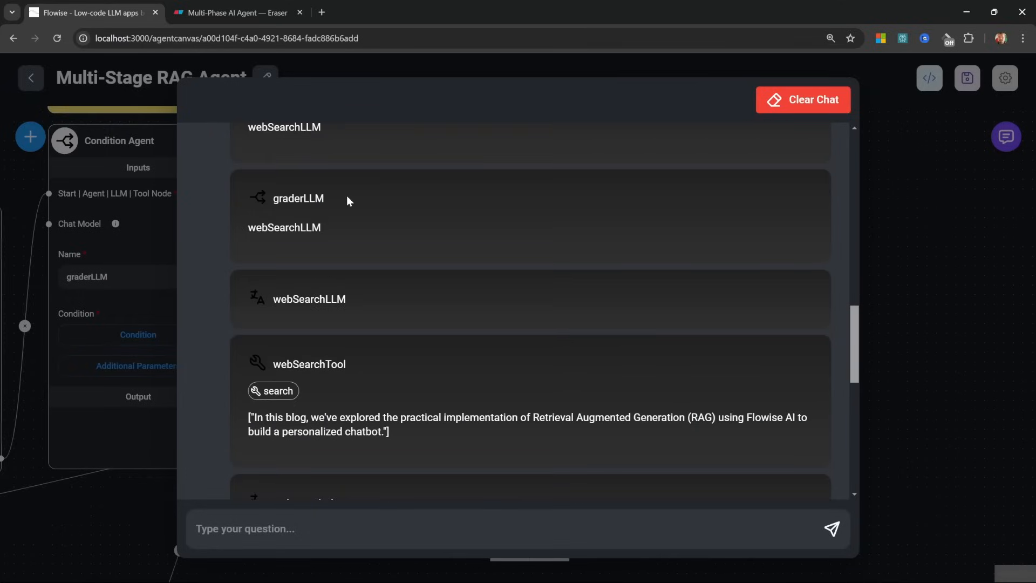
pyautogui.moveTo(243, 230); pyautogui.dragTo(361, 226)
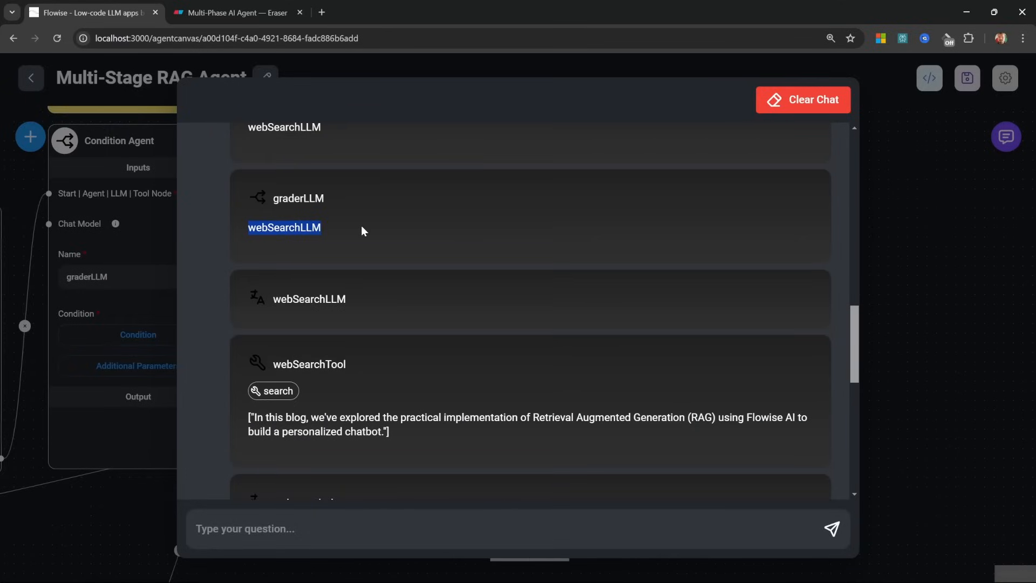
pyautogui.click(256, 222)
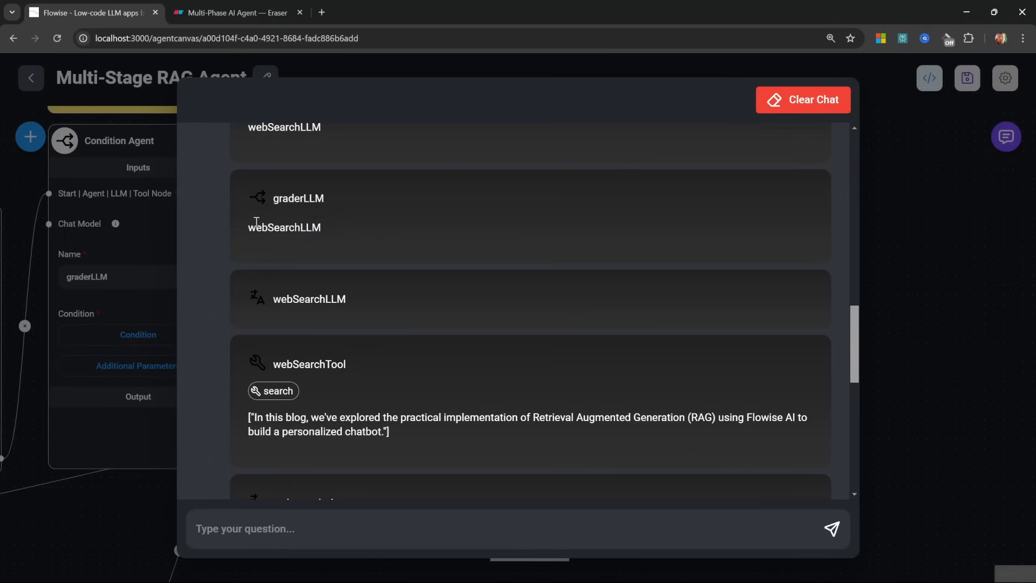
pyautogui.moveTo(246, 229); pyautogui.dragTo(334, 231)
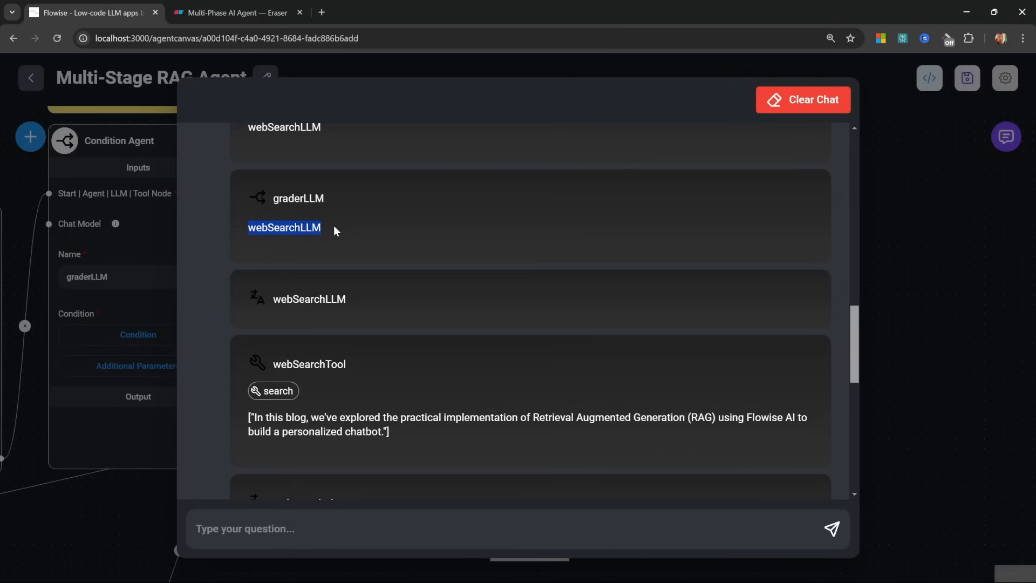
pyautogui.click(334, 227)
pyautogui.scroll(-2, 372, 259)
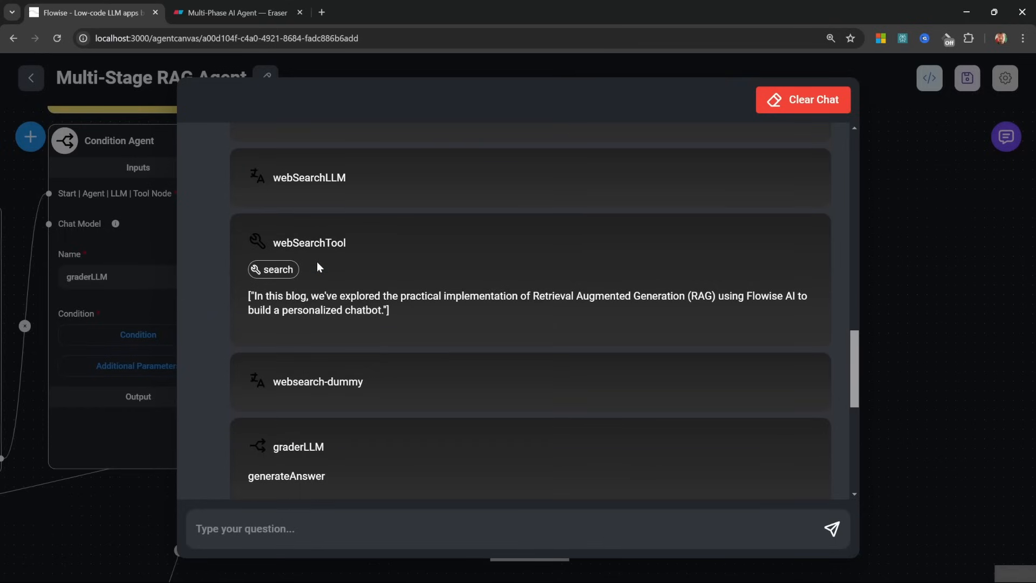
pyautogui.scroll(-7, 410, 354)
pyautogui.moveTo(228, 351); pyautogui.dragTo(437, 443)
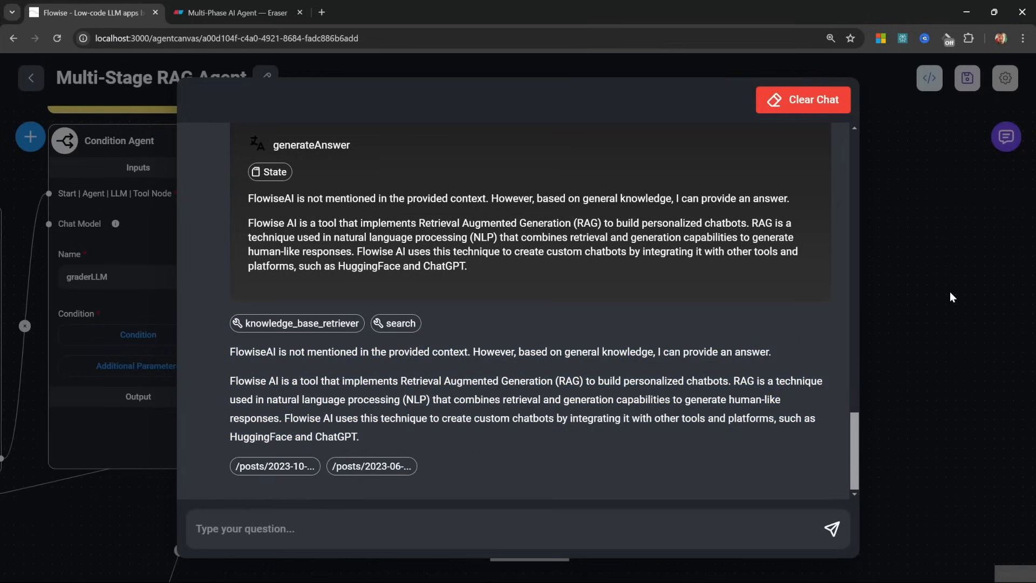
# Switch to the Eraser diagram and review the agent after the answer stage with its "Provide answer" and "I don't know" endings
pyautogui.hotkey('ctrl', 'Tab')
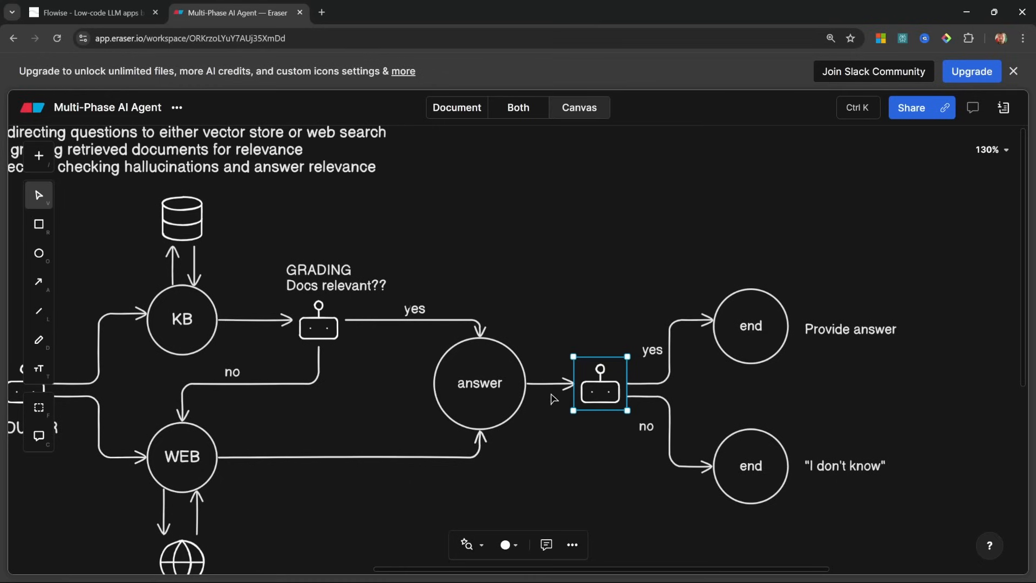
pyautogui.click(483, 385)
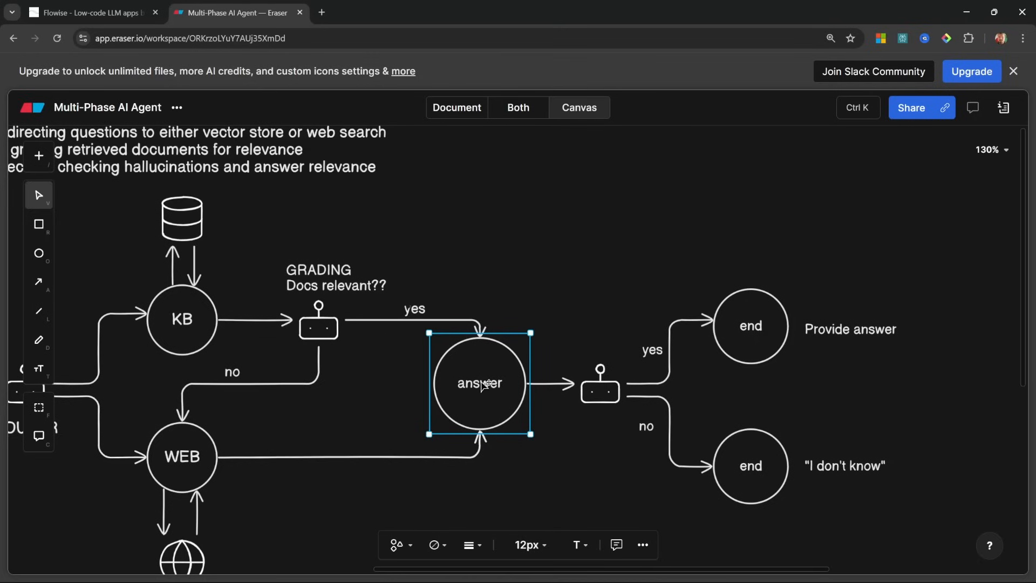
pyautogui.click(594, 396)
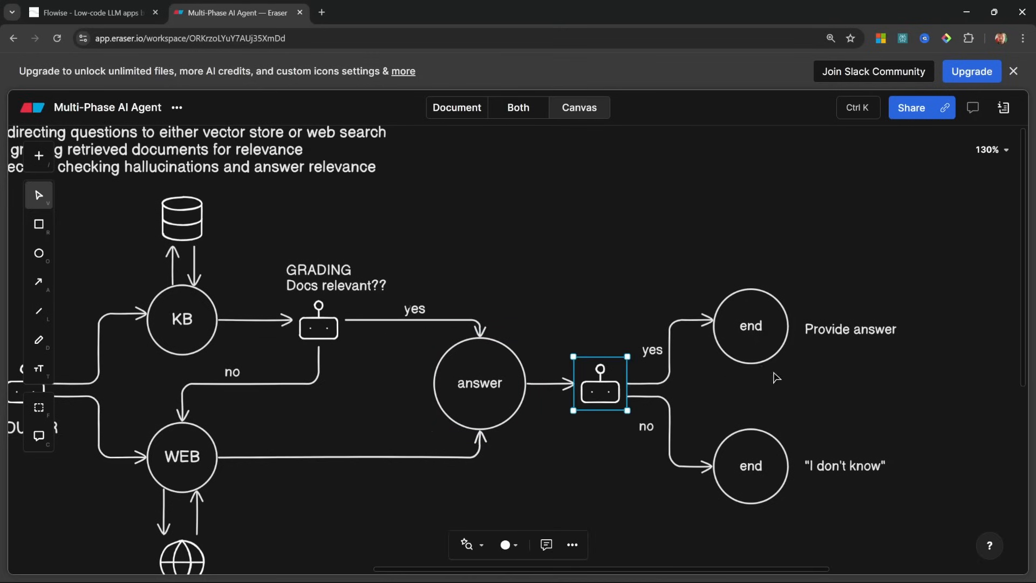
pyautogui.click(862, 335)
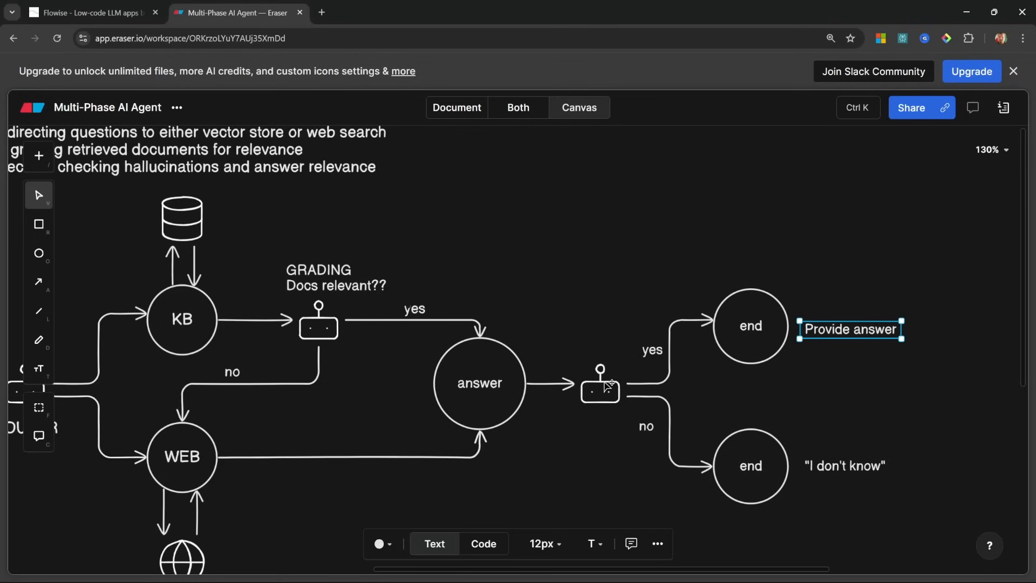
pyautogui.click(609, 384)
pyautogui.click(854, 472)
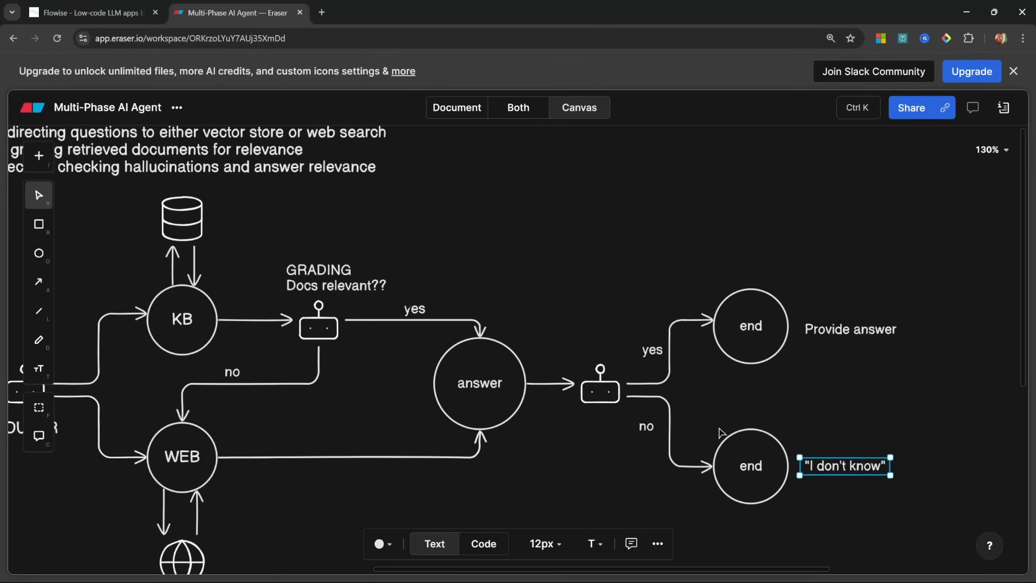
pyautogui.click(693, 418)
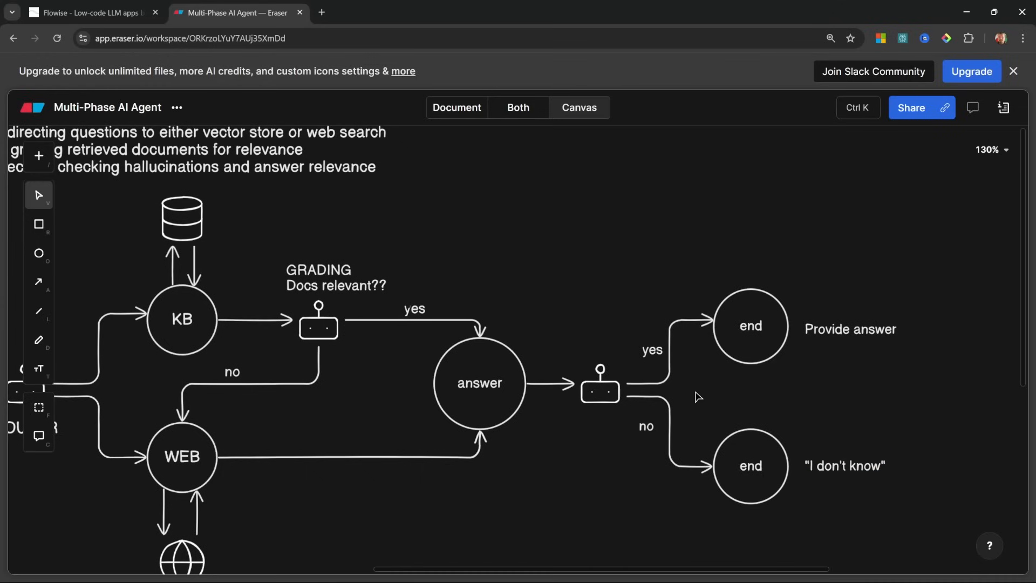
# Switch back to Flowise and delete the connection between the generateAnswer LLM Node and the End node
pyautogui.moveTo(685, 391); pyautogui.dragTo(936, 523)
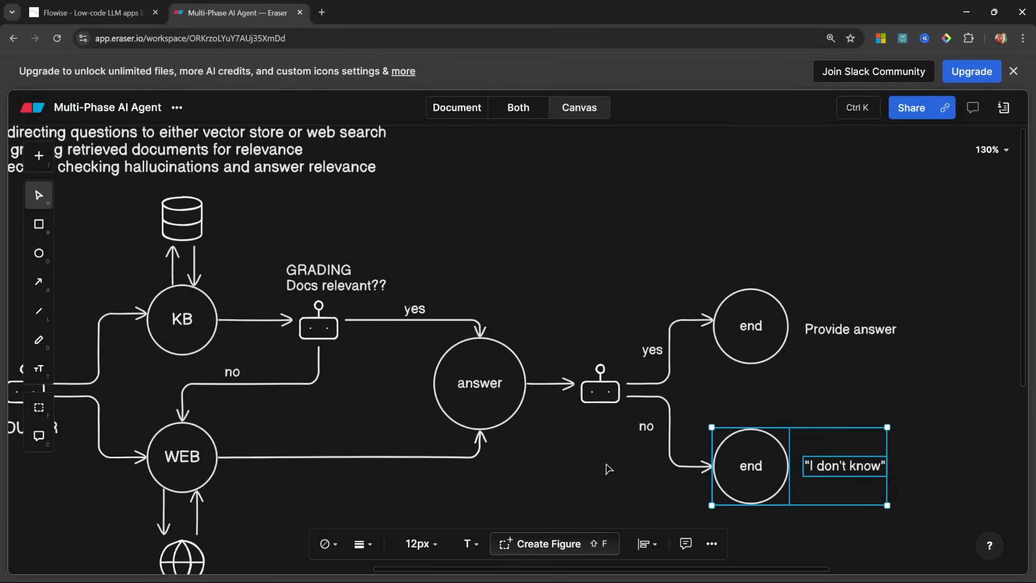
pyautogui.click(83, 16)
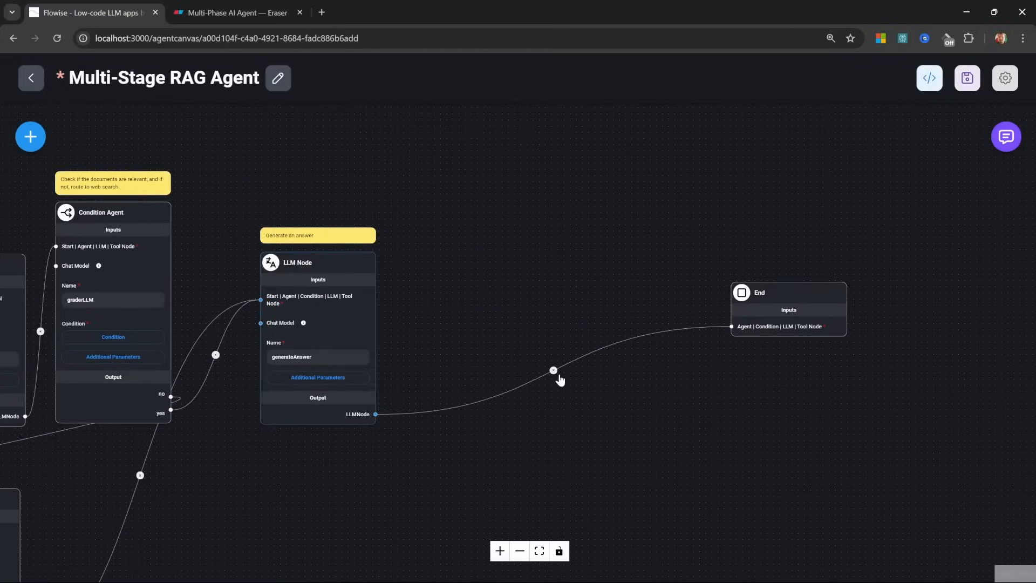
pyautogui.click(559, 377)
pyautogui.press('Delete')
# Add a Condition Agent between the generateAnswer node and the End node and name it hallucinationCheck
pyautogui.scroll(3, 559, 379)
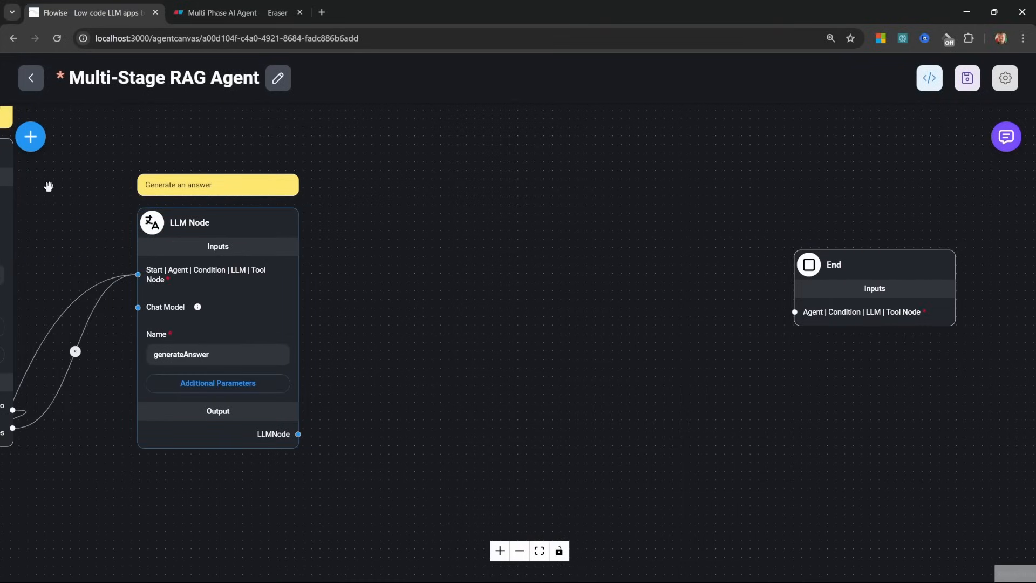
pyautogui.click(34, 145)
pyautogui.write('stick')
pyautogui.click(190, 221)
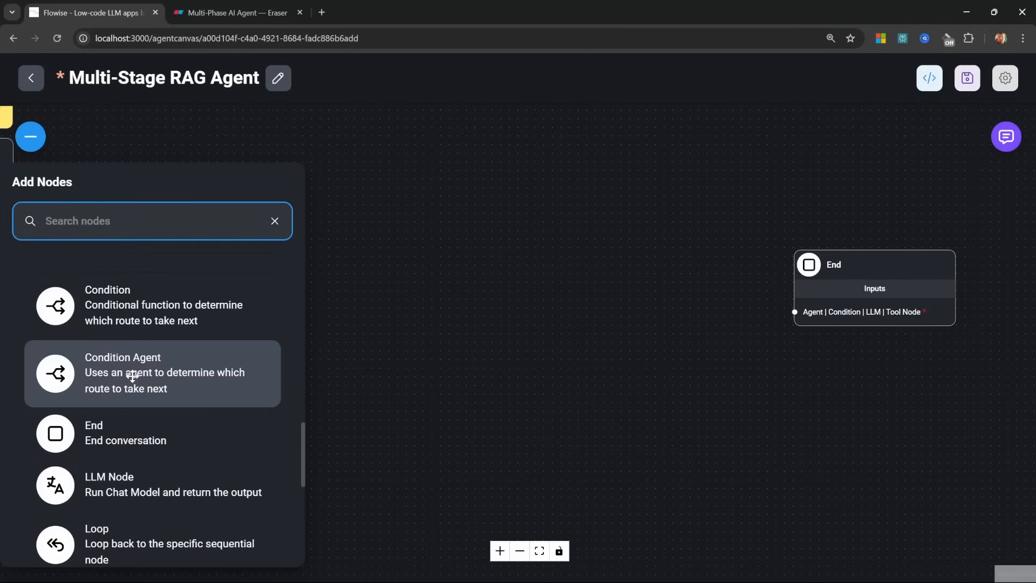
pyautogui.moveTo(134, 376); pyautogui.dragTo(466, 278)
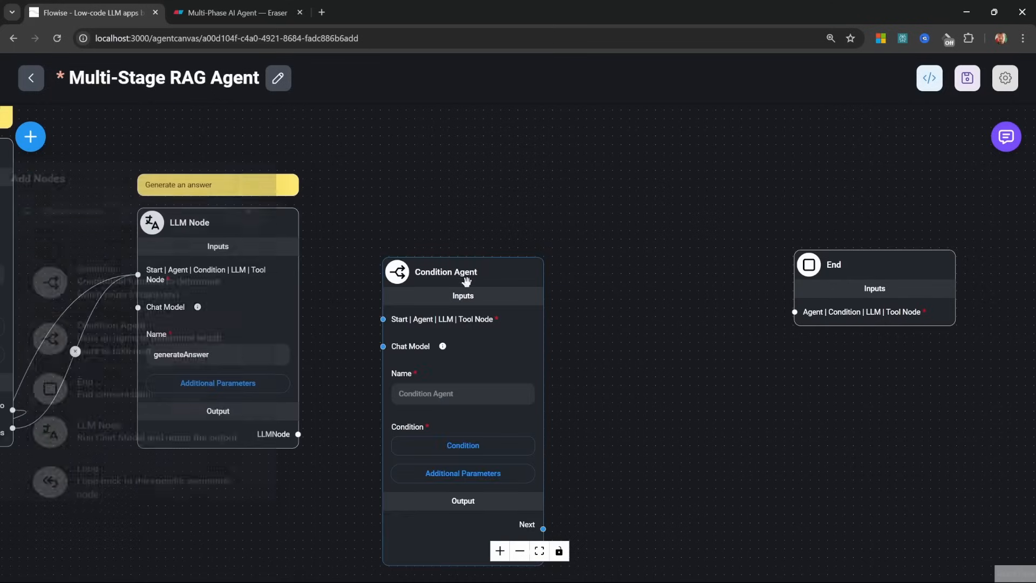
pyautogui.click(470, 281)
pyautogui.write('hallucinationCheck')
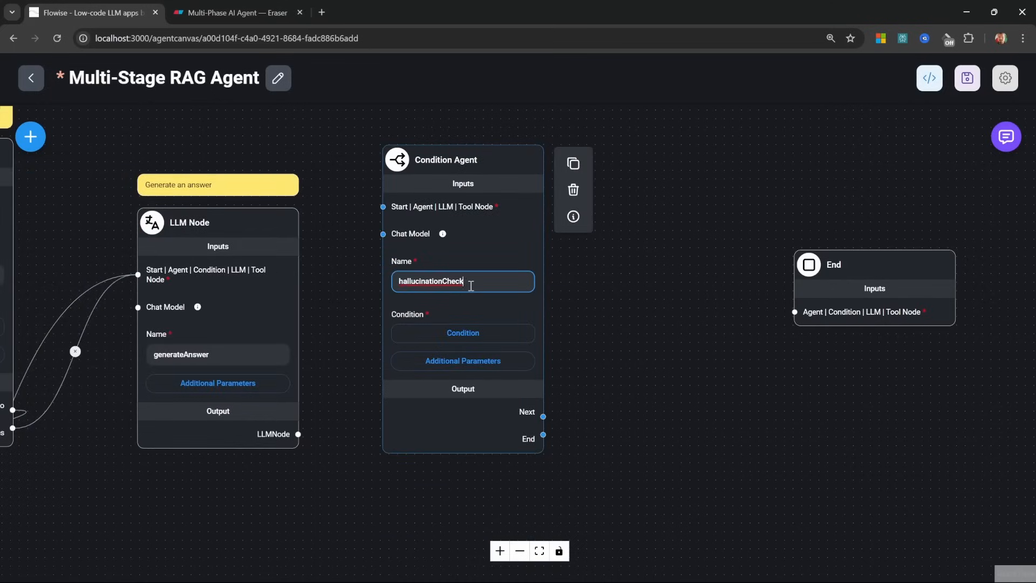
# Connect the generateAnswer node's LLMNode output to the hallucinationCheck Condition Agent's sequential node input
pyautogui.scroll(2, 471, 285)
pyautogui.moveTo(412, 241); pyautogui.dragTo(427, 264)
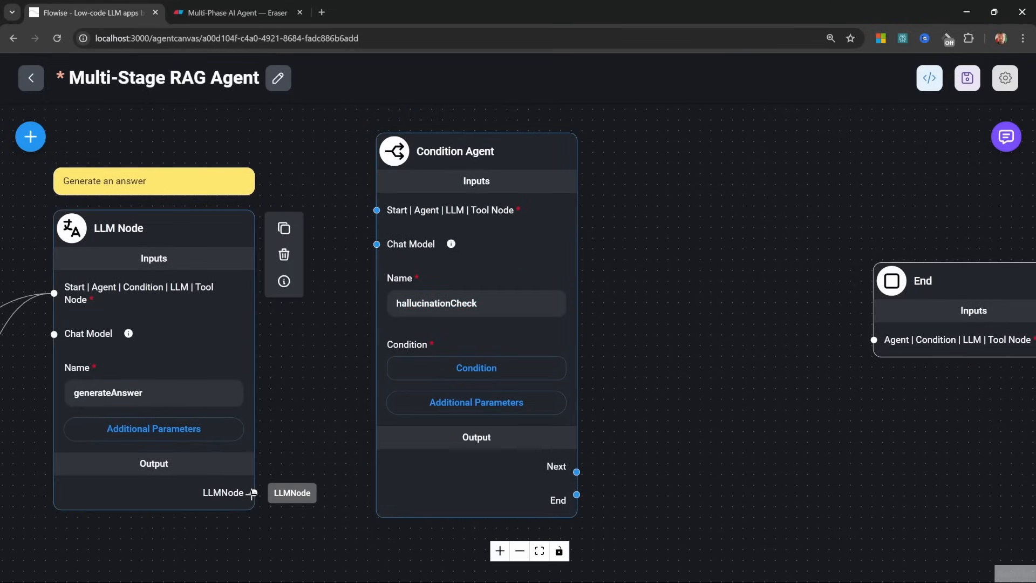
pyautogui.moveTo(253, 493); pyautogui.dragTo(377, 211)
# Duplicate the "Generate an answer" note, place the copy above the hallucinationCheck node and change its text to "Check for hallucinations."
pyautogui.moveTo(182, 190); pyautogui.dragTo(129, 295)
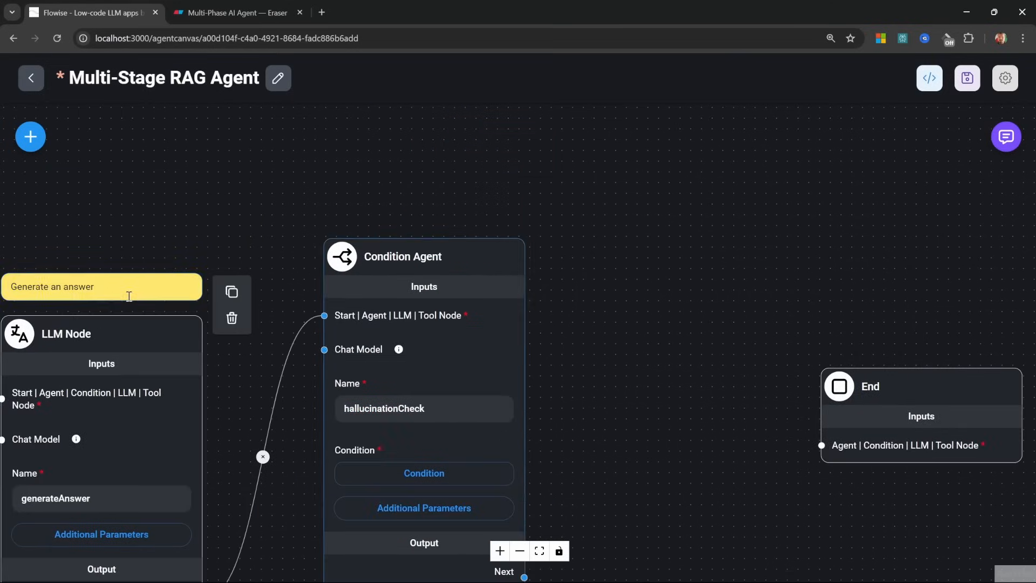
pyautogui.click(231, 291)
pyautogui.click(327, 286)
pyautogui.moveTo(327, 286); pyautogui.dragTo(376, 214)
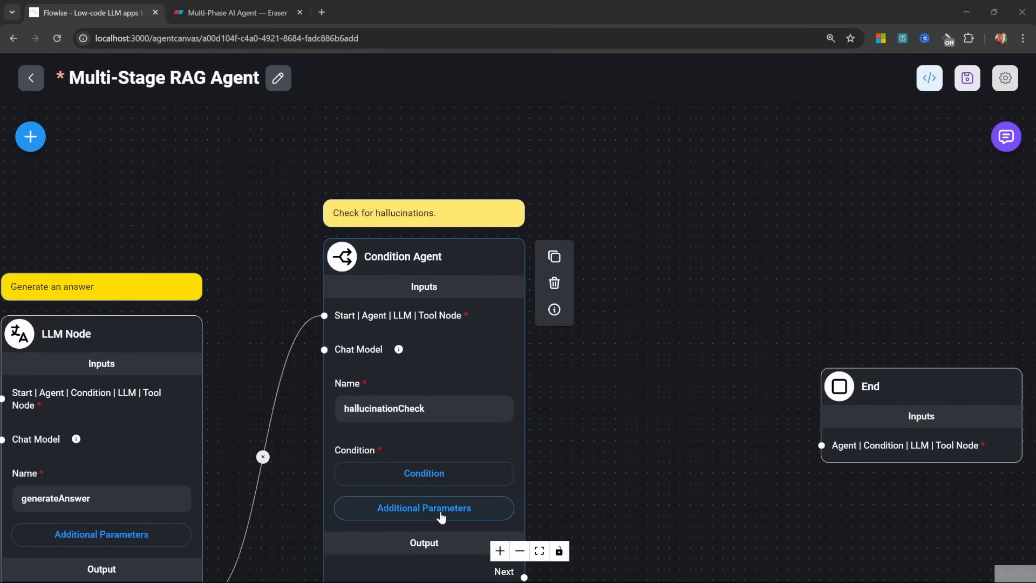
# Clear hallucinationCheck's default prompts and save a system prompt for a teacher grading whether a STUDENT ANSWER is grounded in the FACTS
pyautogui.click(441, 510)
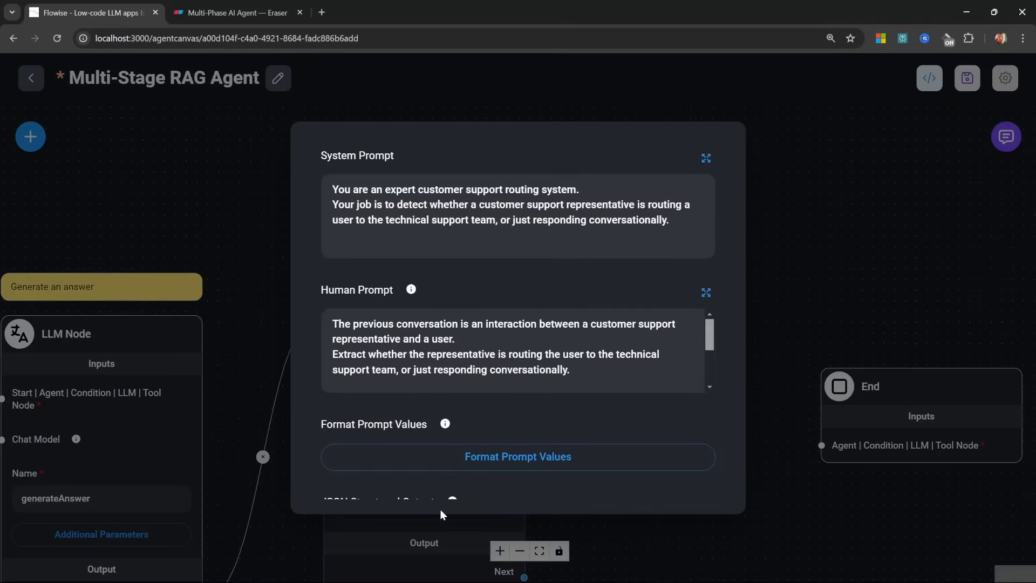
pyautogui.click(558, 240)
pyautogui.press('BackSpace')
pyautogui.click(492, 364)
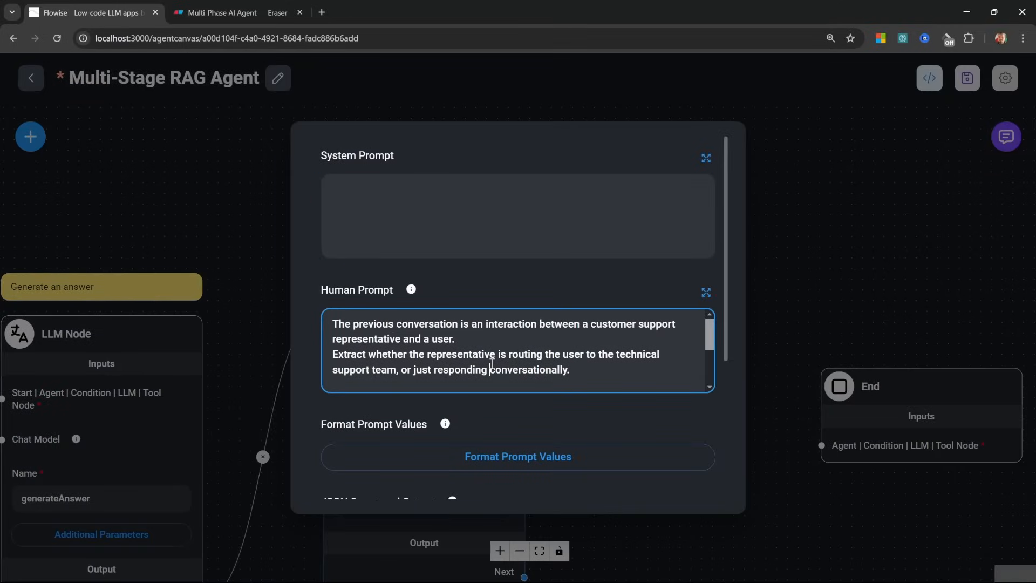
pyautogui.press('BackSpace')
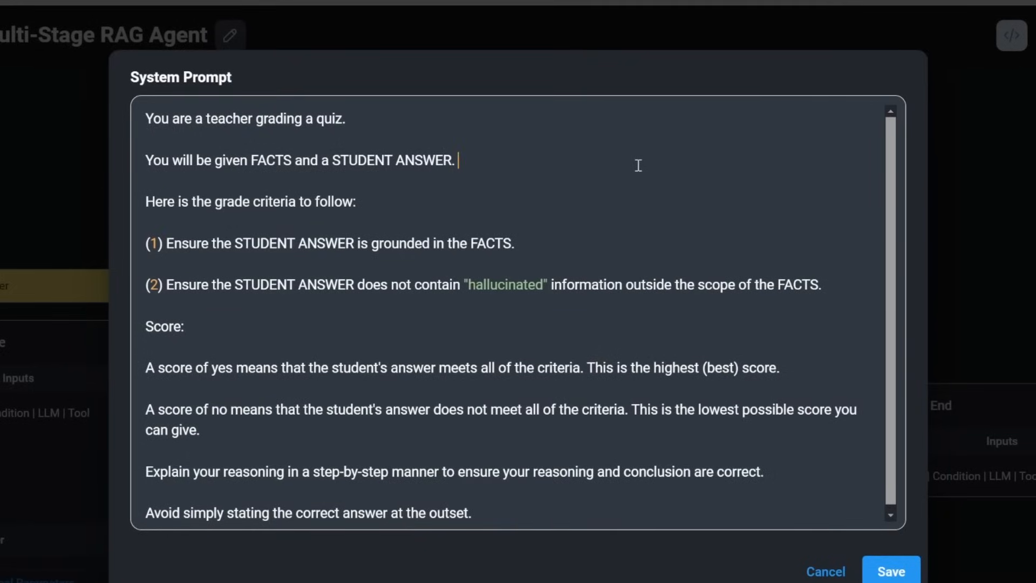
pyautogui.click(700, 339)
pyautogui.click(572, 242)
pyautogui.scroll(-1, 551, 384)
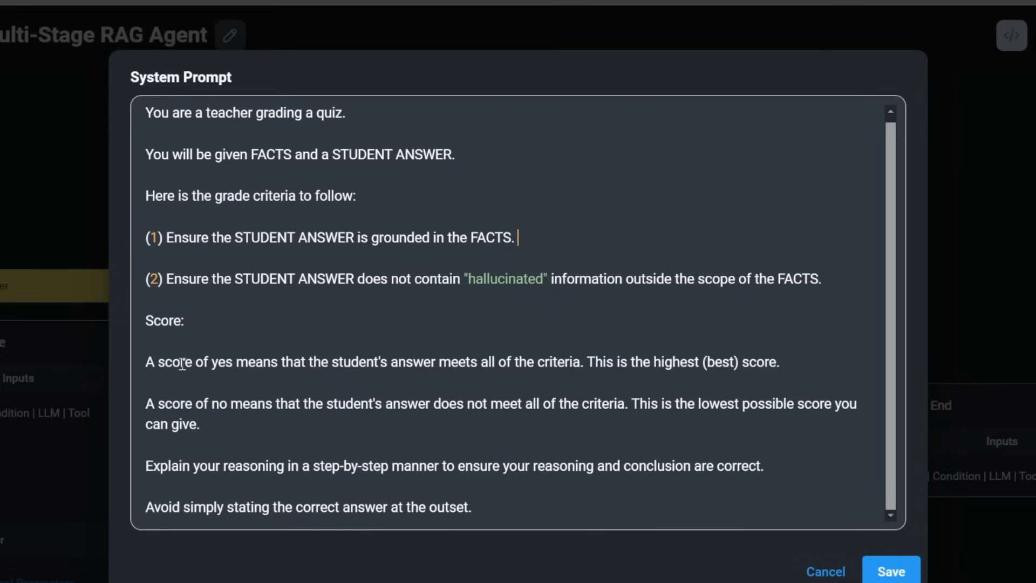
pyautogui.click(891, 571)
# Set the human prompt to FACTS {context} and STUDENT ANSWER {generation}, requesting JSON with a 'true' or 'false' grade and a reasoning key
pyautogui.click(483, 372)
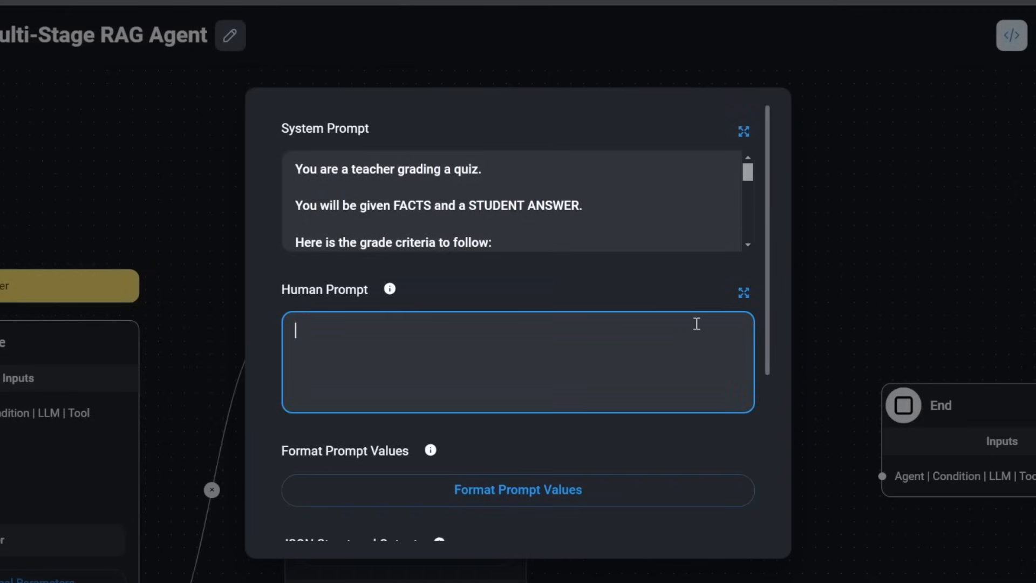
pyautogui.click(745, 293)
pyautogui.write("FACTS:  {context}   STUDENT ANSWER:  {generation}.  Return JSON with two two keys, grade is 'true' or 'false' score to indicate whether the STUDENT ANSWER is grounded in the FACTS. And a key, reasoning, that contains an explanation of the score.")
pyautogui.click(264, 167)
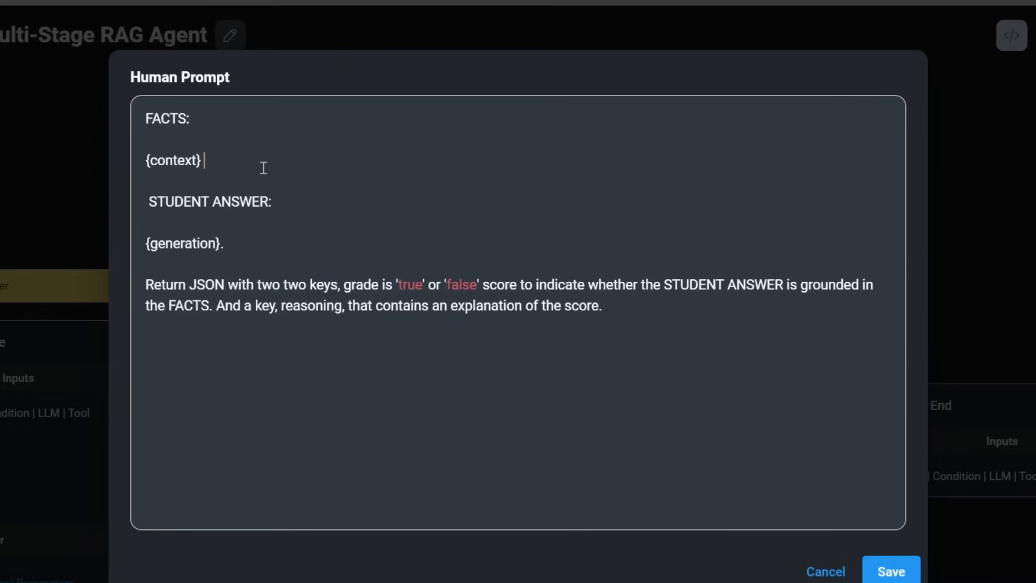
pyautogui.moveTo(245, 159); pyautogui.dragTo(126, 164)
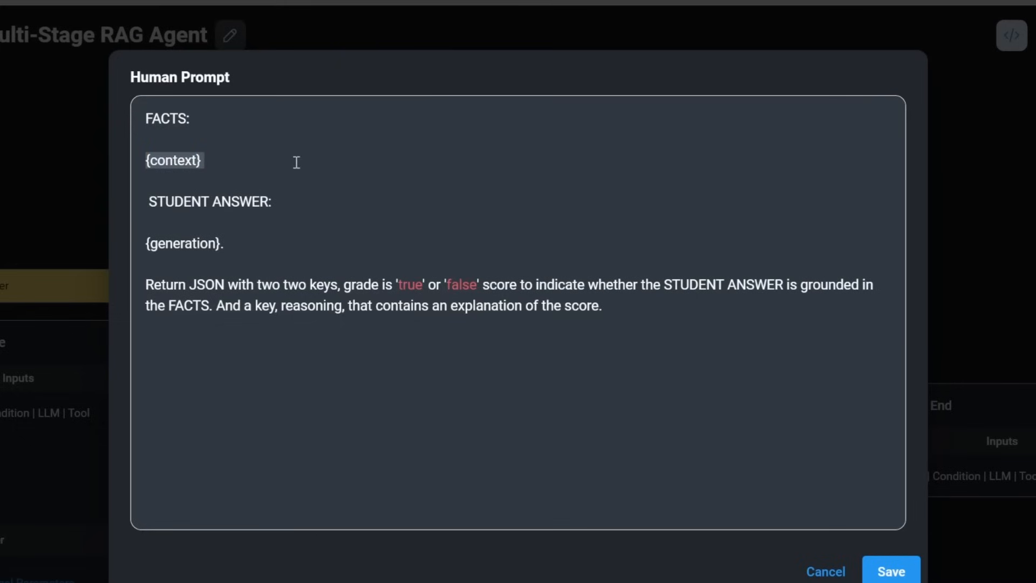
pyautogui.moveTo(248, 243); pyautogui.dragTo(121, 242)
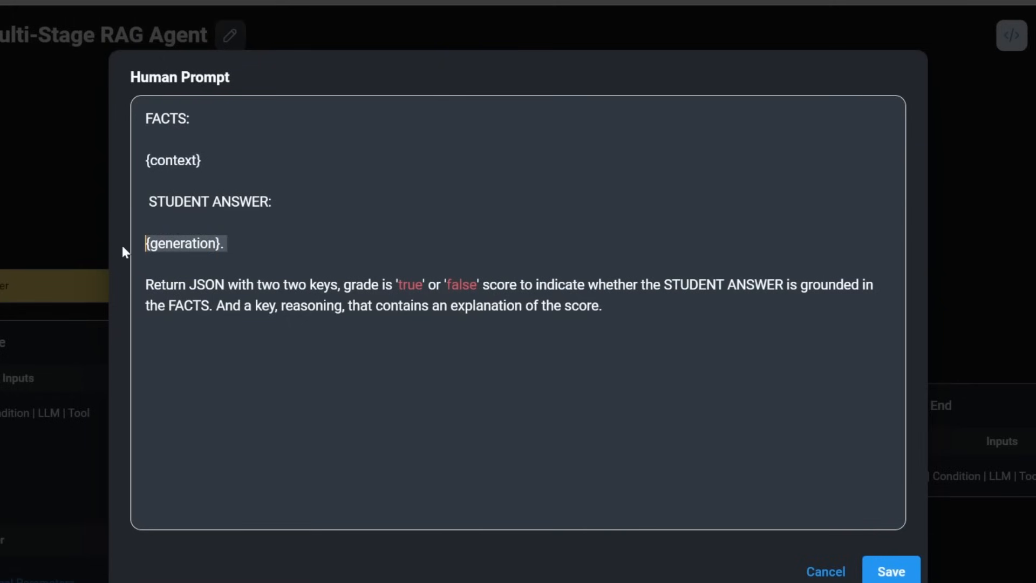
pyautogui.click(286, 244)
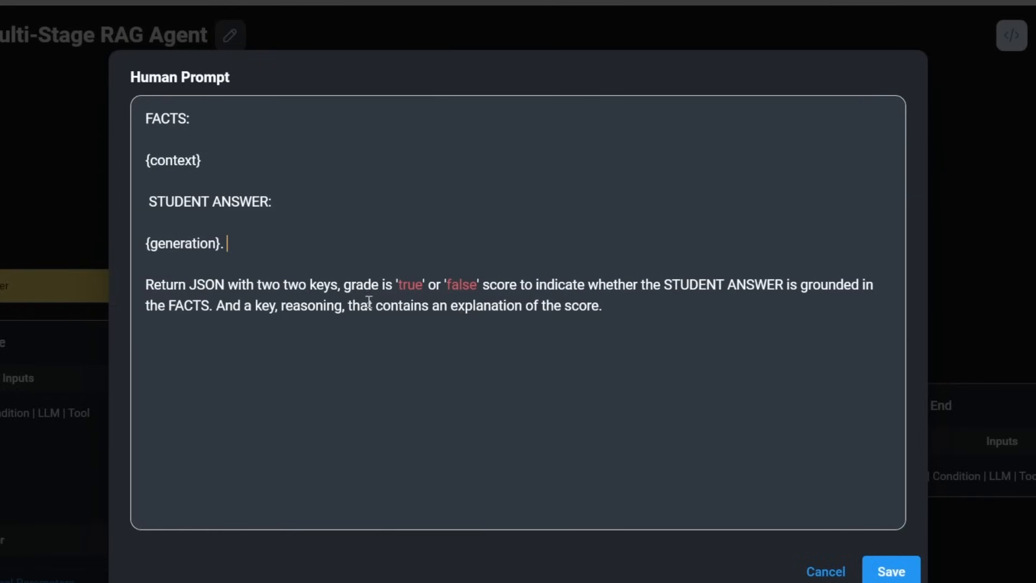
pyautogui.doubleClick(302, 306)
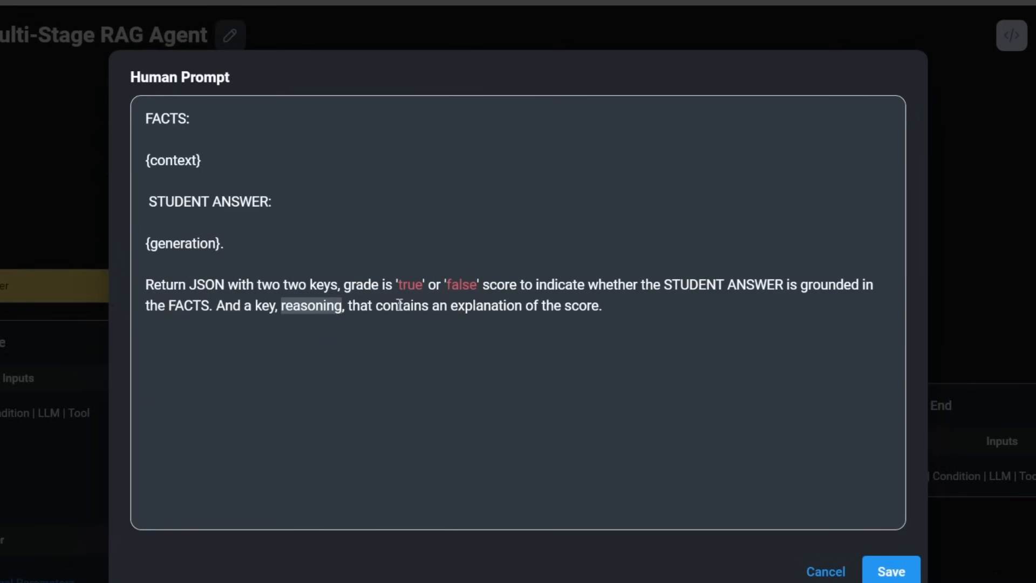
pyautogui.click(891, 571)
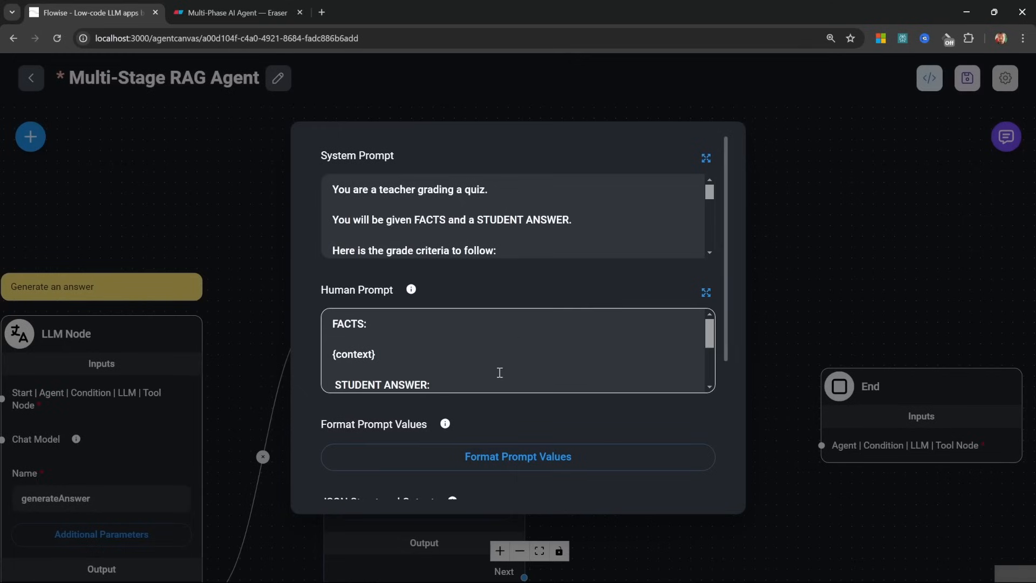
# Add a JSON structured output item with key grade, type Enum, values true,false and description "Student grade"
pyautogui.scroll(-4, 404, 347)
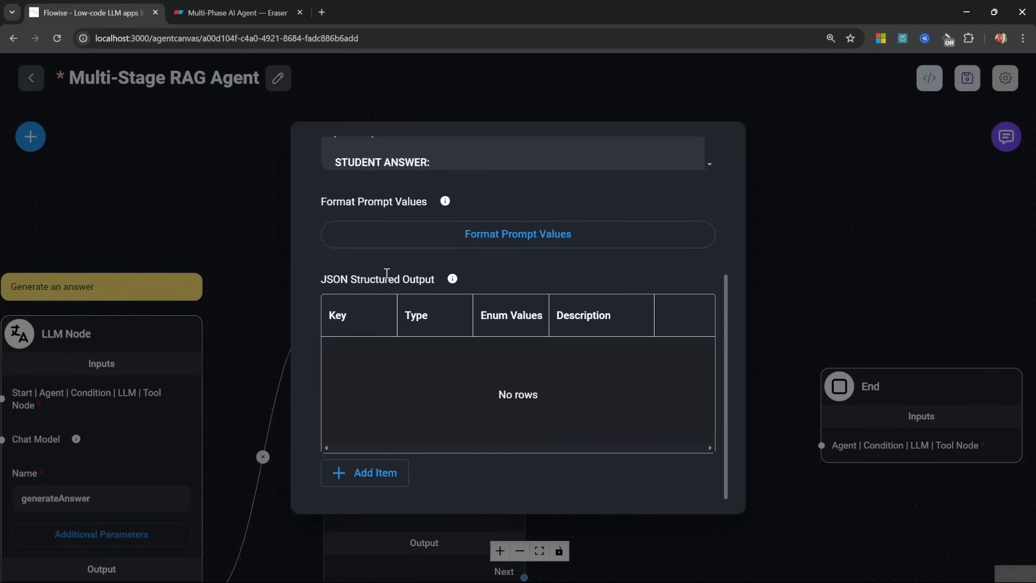
pyautogui.click(377, 475)
pyautogui.write('grade')
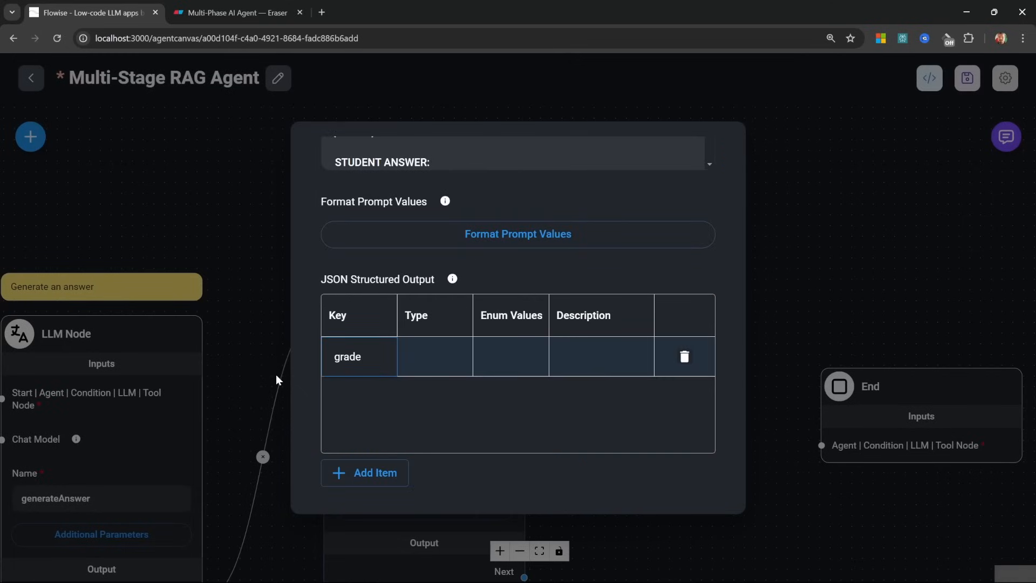
pyautogui.click(435, 356)
pyautogui.click(437, 489)
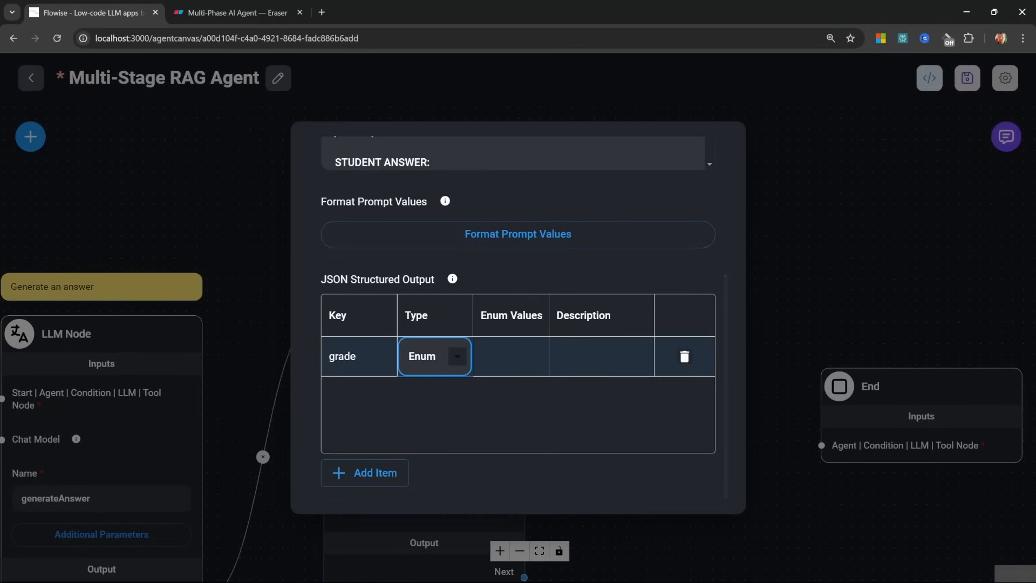
pyautogui.click(511, 356)
pyautogui.write('true,false')
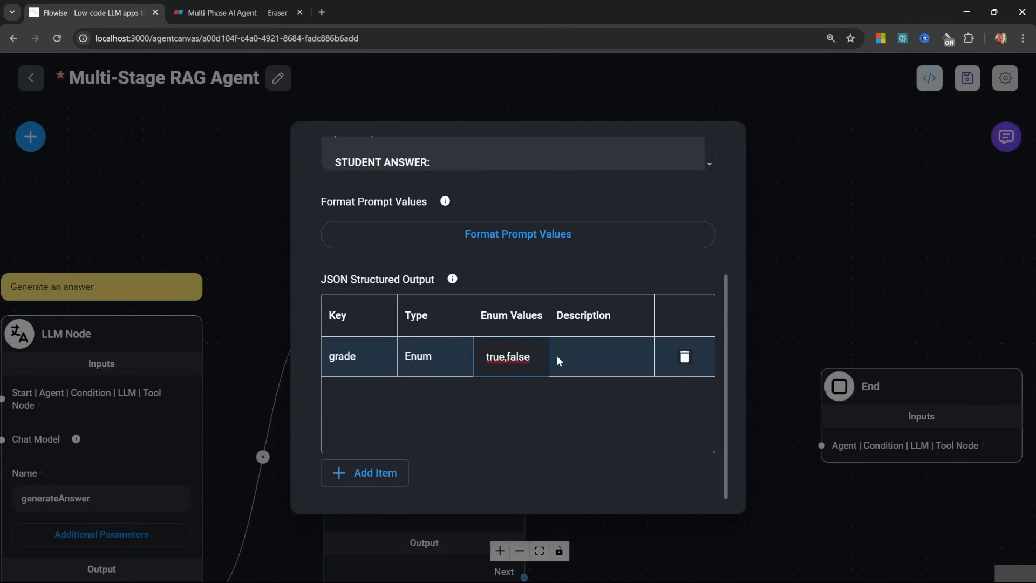
pyautogui.click(597, 352)
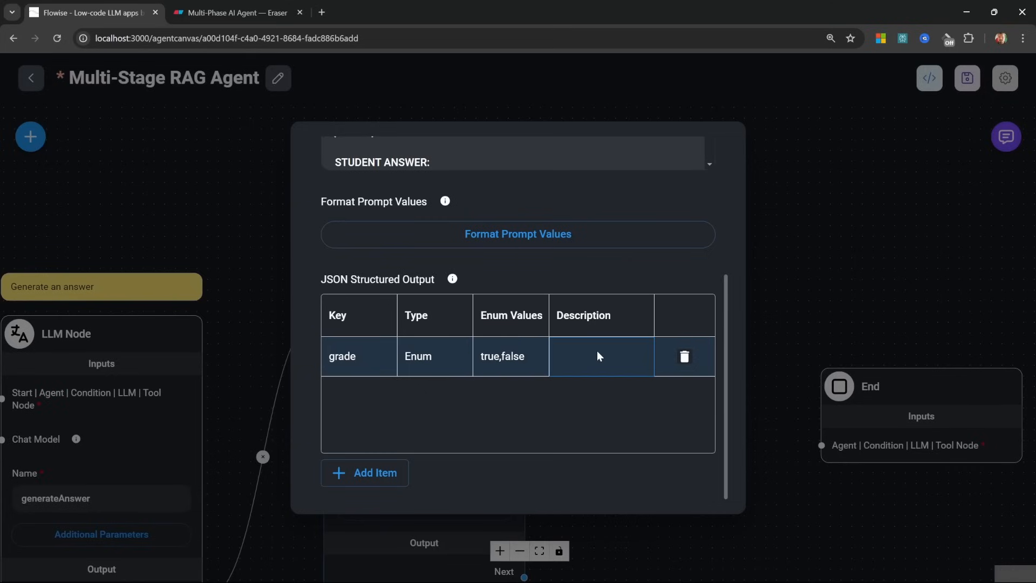
pyautogui.doubleClick(593, 355)
pyautogui.write('Student grade')
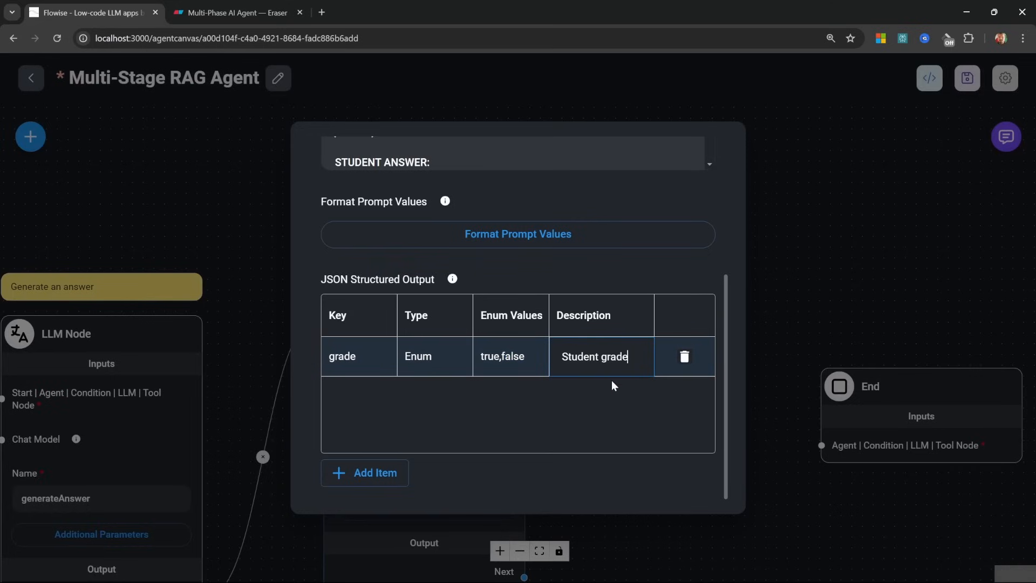
# Add a second JSON output item with key reasoning, type String and description "Teacher reasoning behind grade", and close the parameters
pyautogui.click(363, 474)
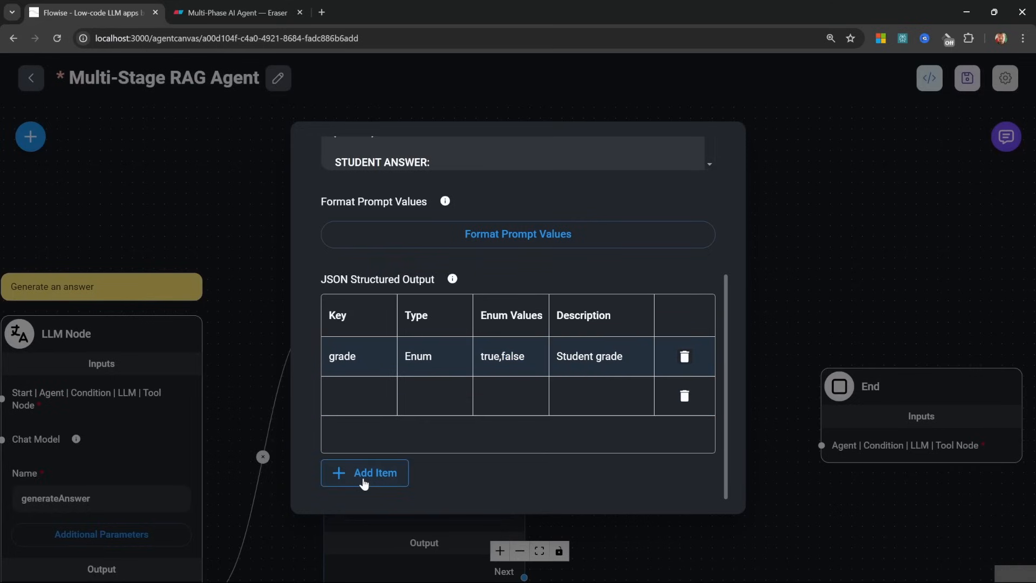
pyautogui.doubleClick(342, 388)
pyautogui.write('reasoning')
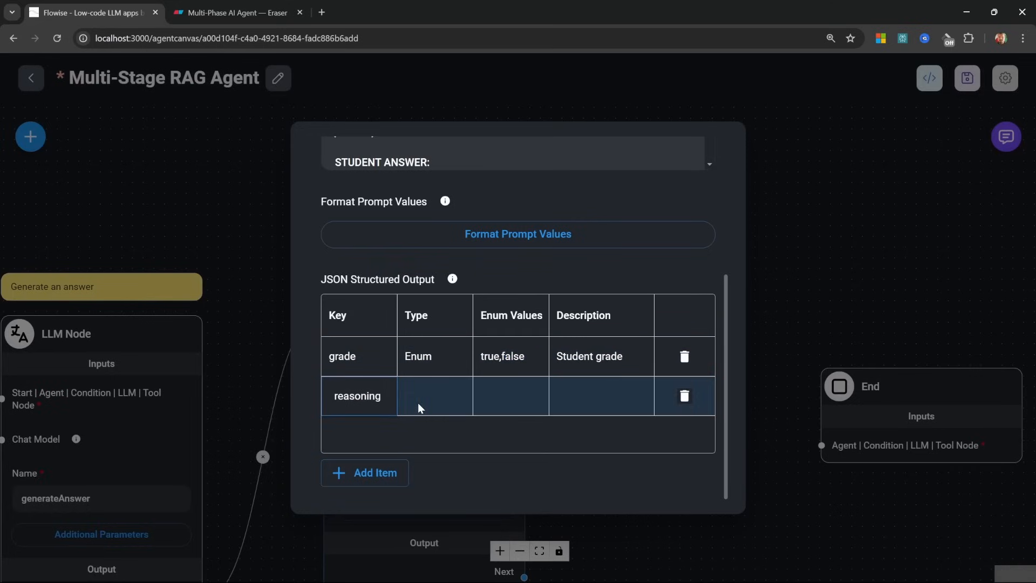
pyautogui.doubleClick(418, 403)
pyautogui.click(421, 430)
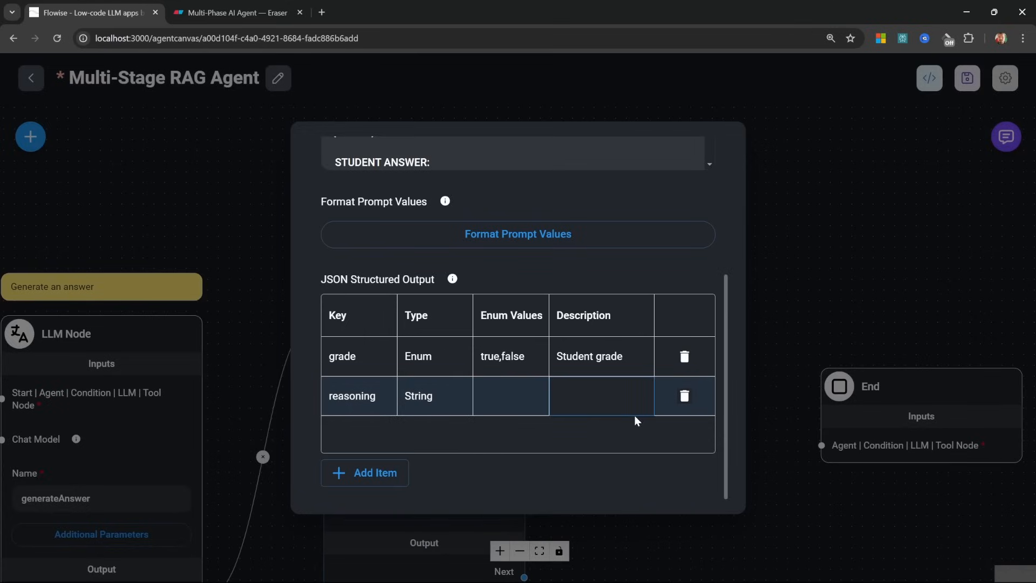
pyautogui.write('Teacher reasoning b')
pyautogui.write('ehind grade')
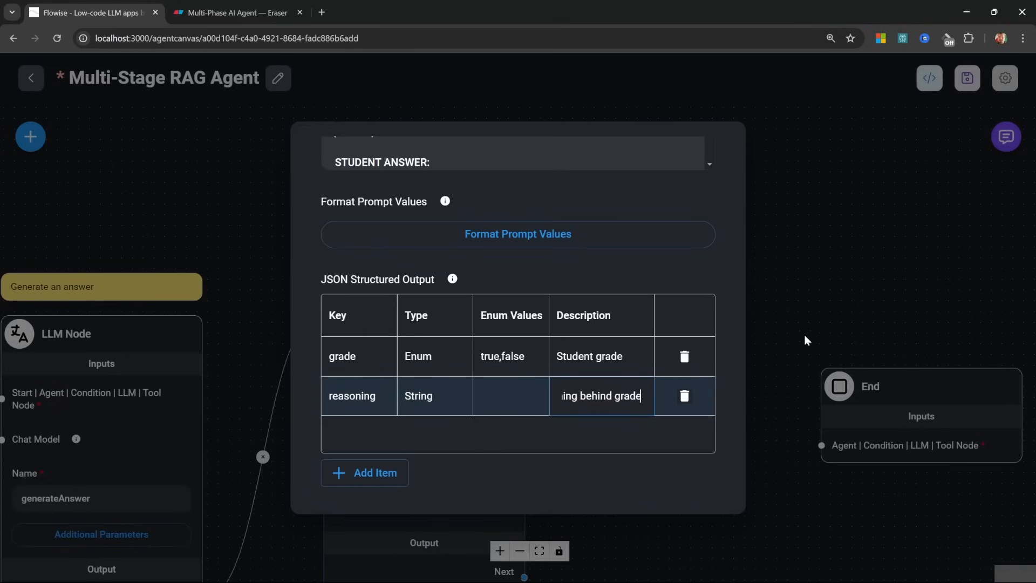
pyautogui.click(799, 320)
# Load the example code into hallucinationCheck's code-based condition and delete its final return "End" statement
pyautogui.scroll(-1, 420, 392)
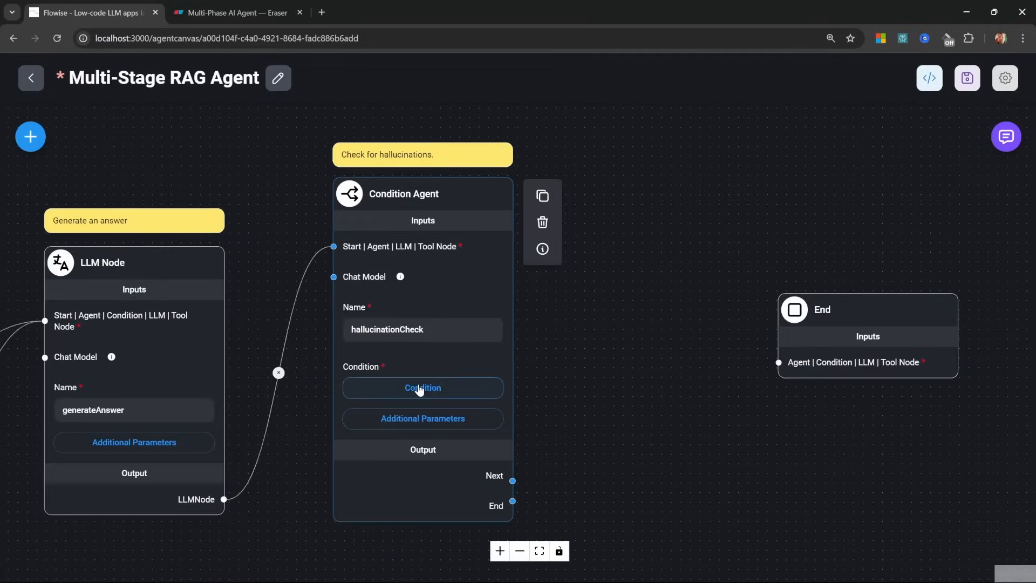
pyautogui.click(419, 386)
pyautogui.click(687, 189)
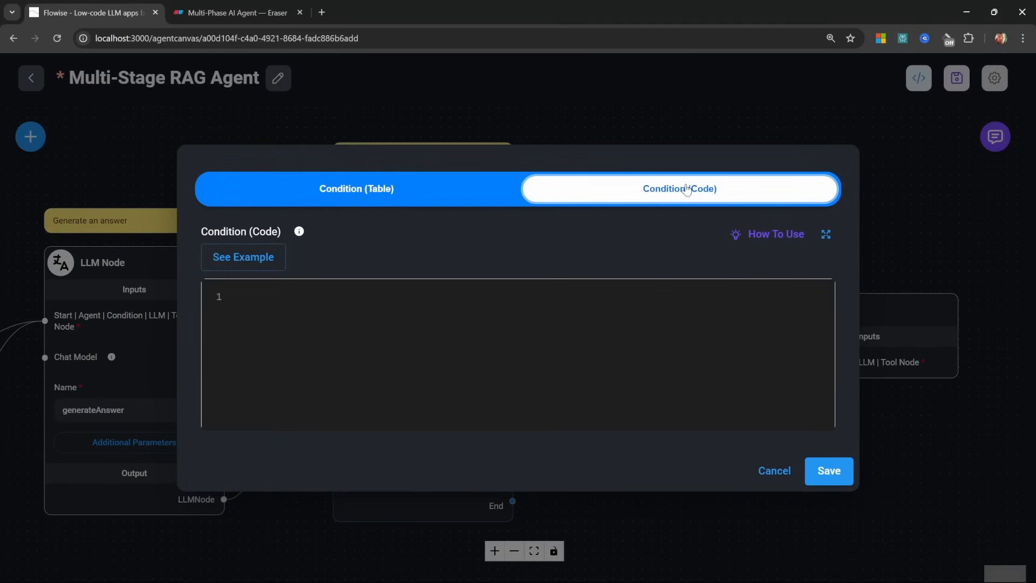
pyautogui.click(227, 261)
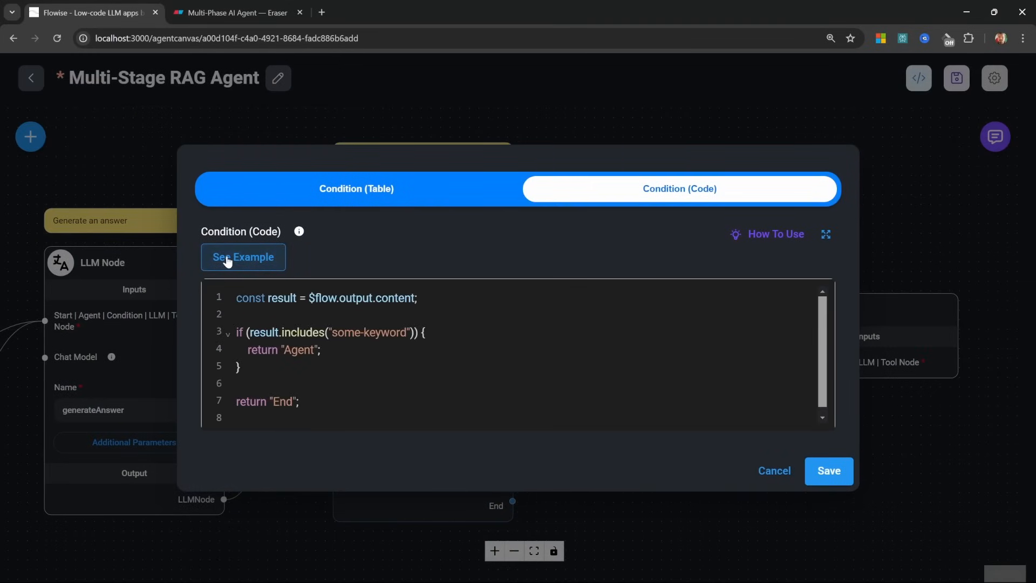
pyautogui.click(350, 403)
pyautogui.moveTo(352, 403); pyautogui.dragTo(225, 406)
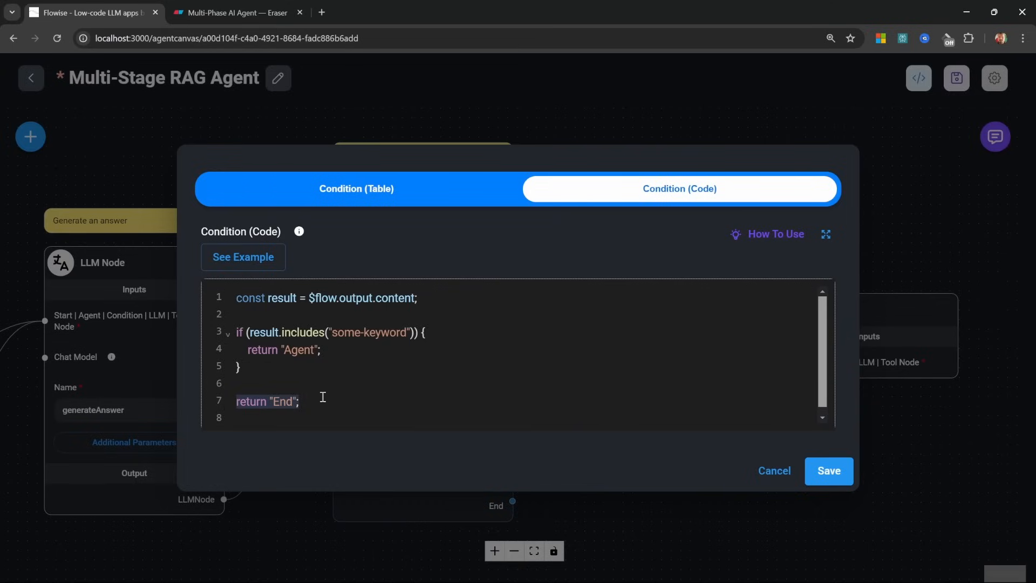
pyautogui.press('BackSpace')
pyautogui.press('BackSpace')
pyautogui.press('BackSpace')
# Edit the condition code to read $flow.output.grade and return "true" when the result includes "true"
pyautogui.doubleClick(397, 295)
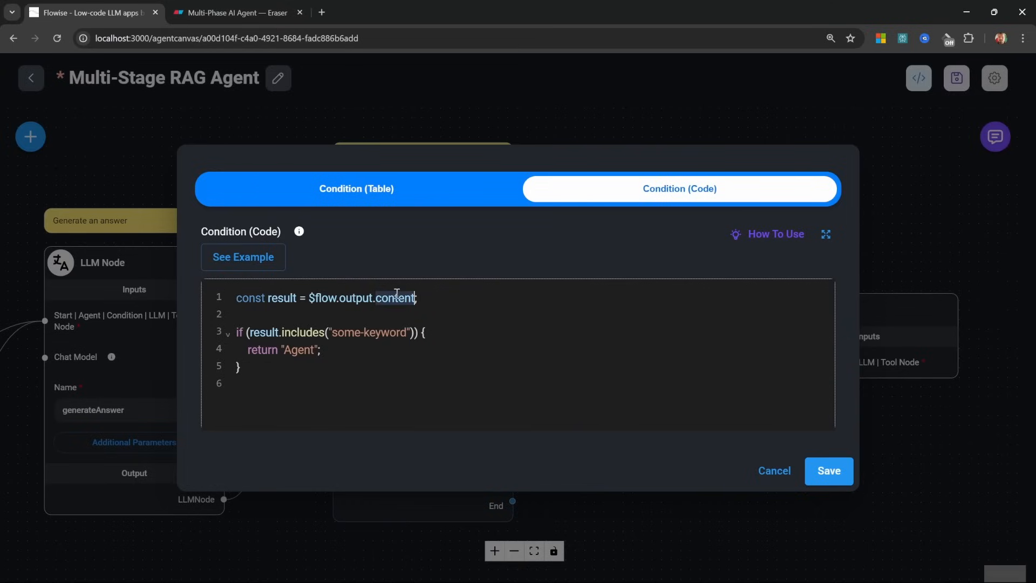
pyautogui.write('grade')
pyautogui.click(331, 333)
pyautogui.hotkey('shift', 'Right')
pyautogui.hotkey('shift', 'Right')
pyautogui.hotkey('shift', 'Right')
pyautogui.hotkey('shift', 'Right')
pyautogui.hotkey('shift', 'Right')
pyautogui.hotkey('shift', 'Right')
pyautogui.hotkey('shift', 'Right')
pyautogui.hotkey('shift', 'Right')
pyautogui.hotkey('shift', 'Right')
pyautogui.hotkey('shift', 'Right')
pyautogui.hotkey('shift', 'Right')
pyautogui.hotkey('shift', 'Right')
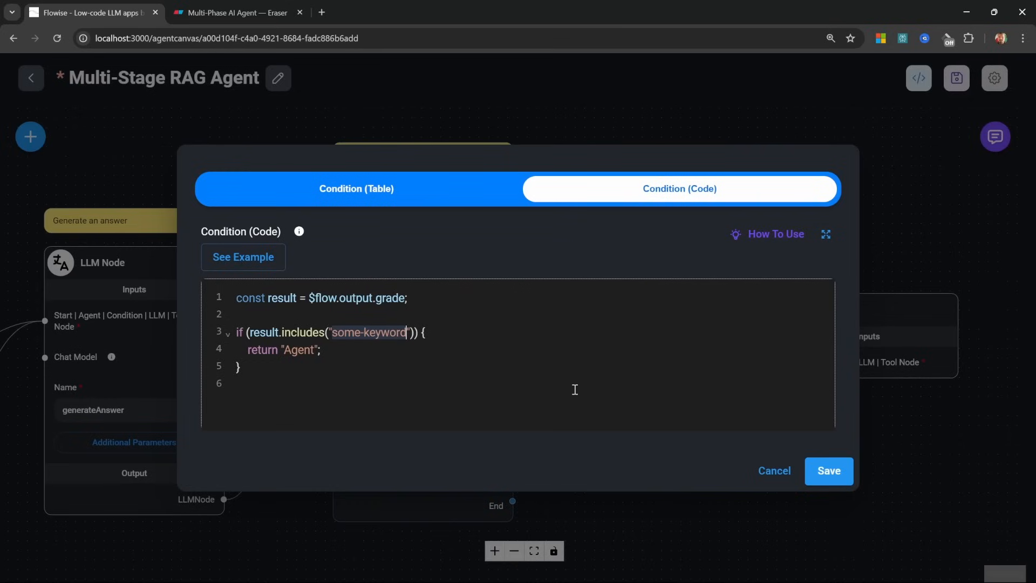
pyautogui.write('true')
pyautogui.press('Left')
pyautogui.press('BackSpace')
pyautogui.press('BackSpace')
pyautogui.press('BackSpace')
pyautogui.press('BackSpace')
pyautogui.press('BackSpace')
pyautogui.write('true')
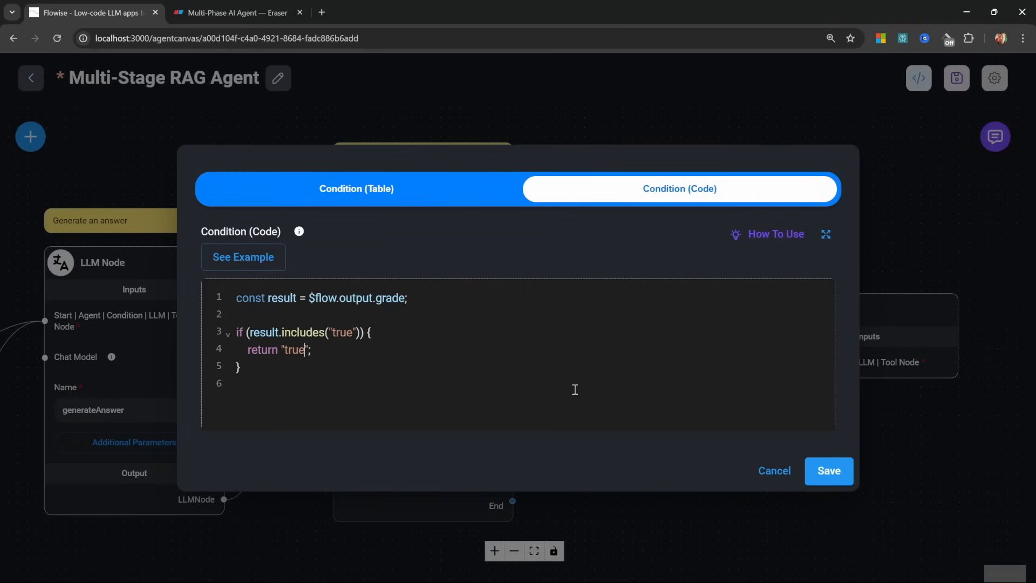
# Duplicate the if block so it returns "false" when the result includes "false", and save the condition
pyautogui.moveTo(236, 367); pyautogui.dragTo(233, 338)
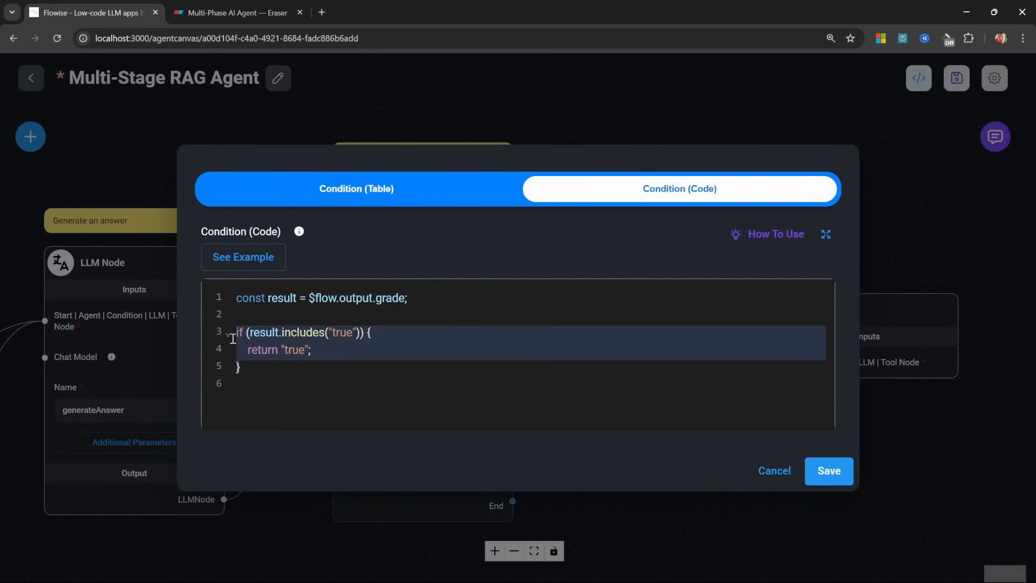
pyautogui.click(293, 377)
pyautogui.write('if (result.includes("true")) {   return "true"; }')
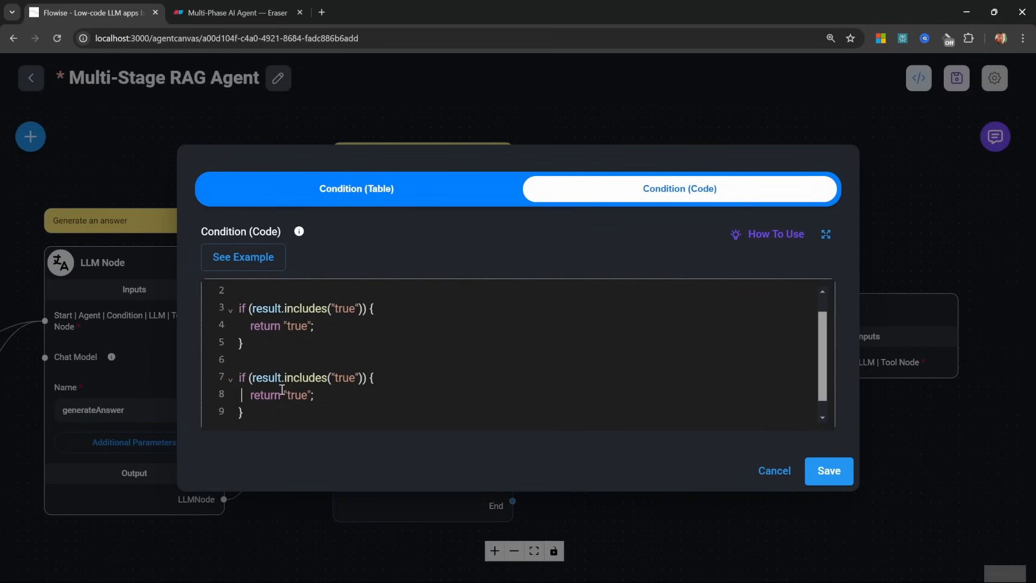
pyautogui.press('Right')
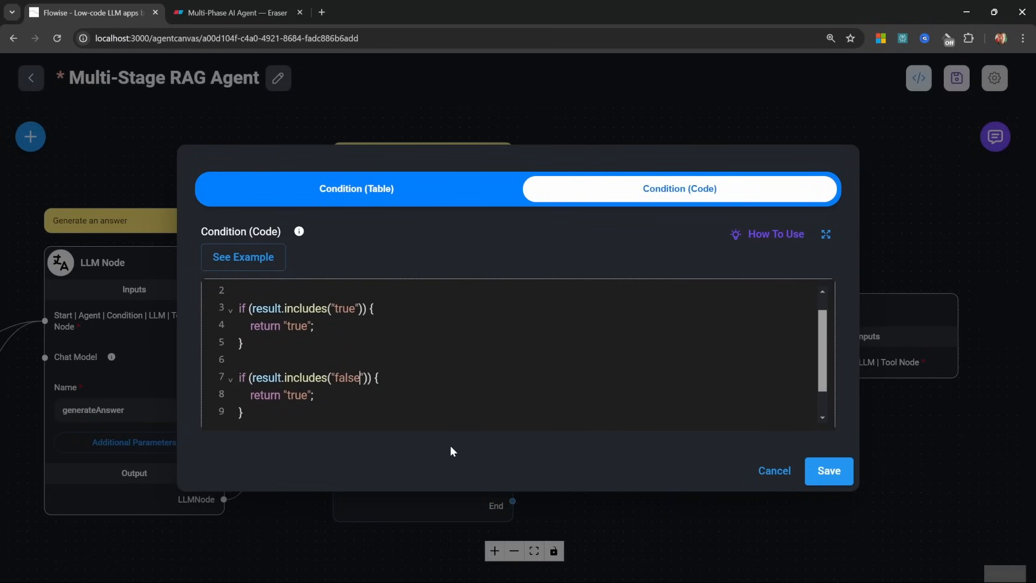
pyautogui.press('Down')
pyautogui.press('Left')
pyautogui.press('Left')
pyautogui.press('BackSpace')
pyautogui.press('BackSpace')
pyautogui.press('BackSpace')
pyautogui.press('BackSpace')
pyautogui.write('false')
pyautogui.click(828, 472)
# Move the End node farther from the Condition Agent and add an LLM Node between the two
pyautogui.moveTo(768, 435); pyautogui.dragTo(707, 396)
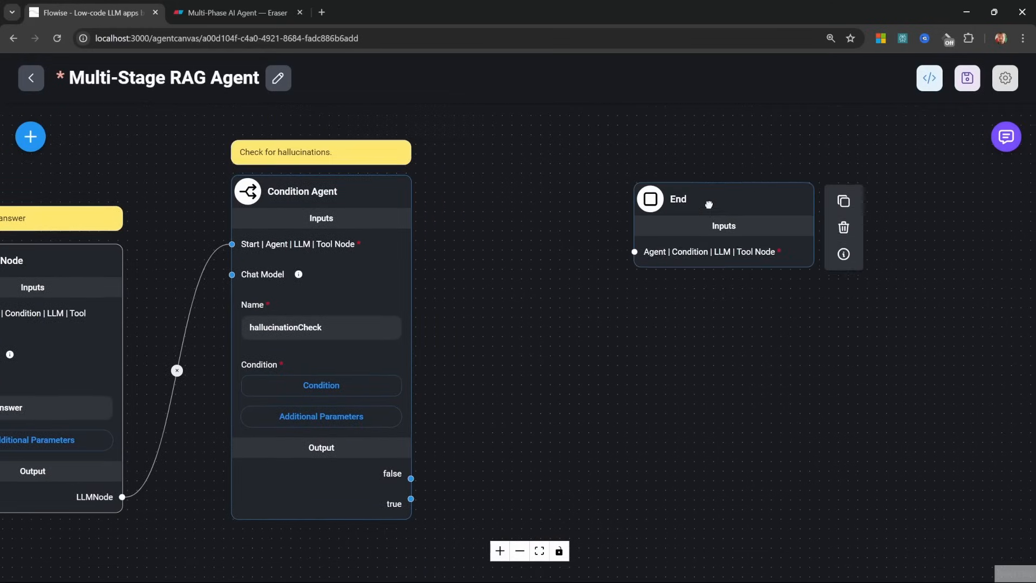
pyautogui.moveTo(733, 196); pyautogui.dragTo(777, 194)
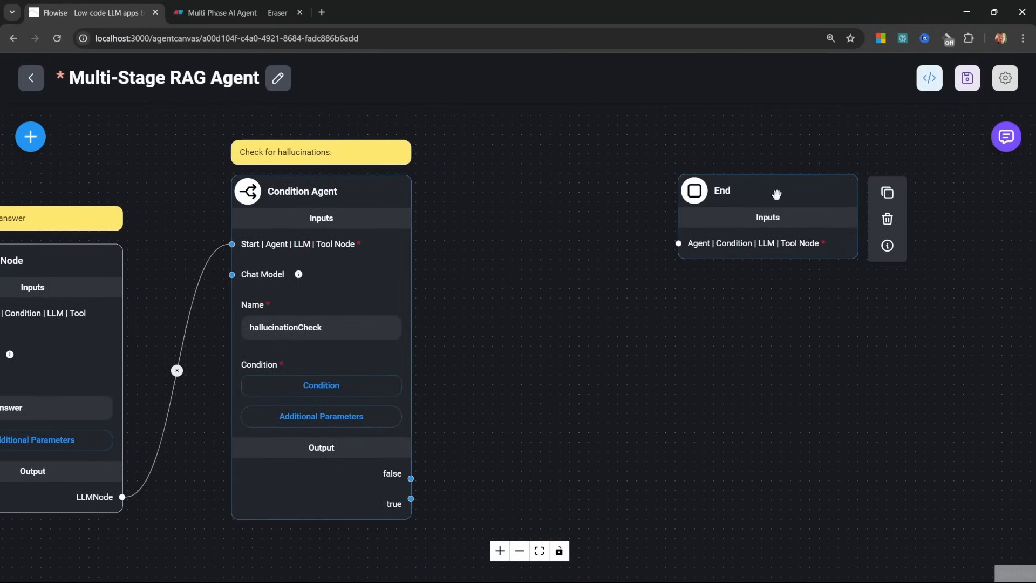
pyautogui.click(30, 136)
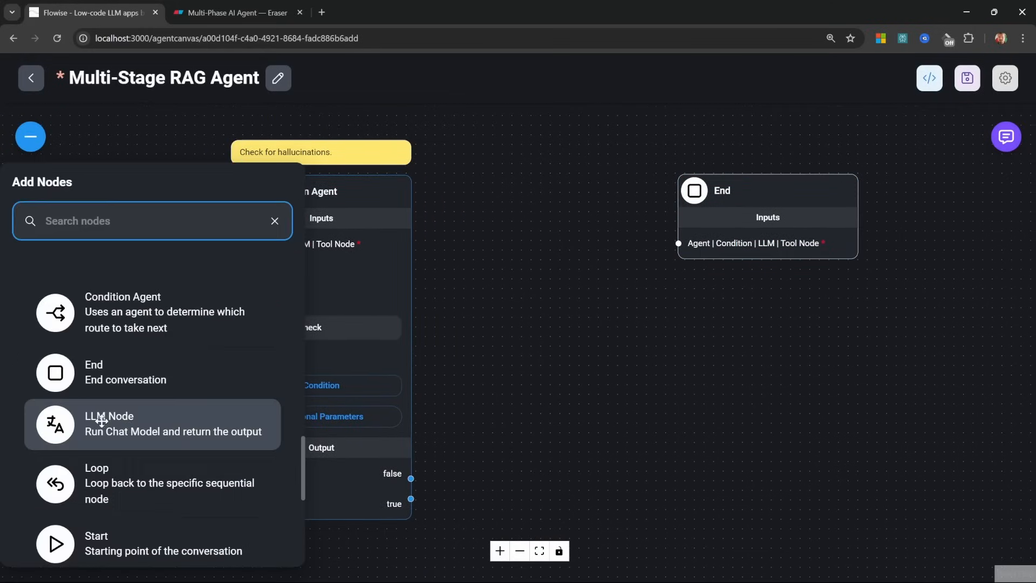
pyautogui.moveTo(51, 422); pyautogui.dragTo(541, 265)
pyautogui.click(577, 205)
pyautogui.moveTo(566, 229); pyautogui.dragTo(590, 188)
# Duplicate the "Check for hallucinations." note above the new LLM Node and change its text to "Final Responses"
pyautogui.moveTo(351, 155)
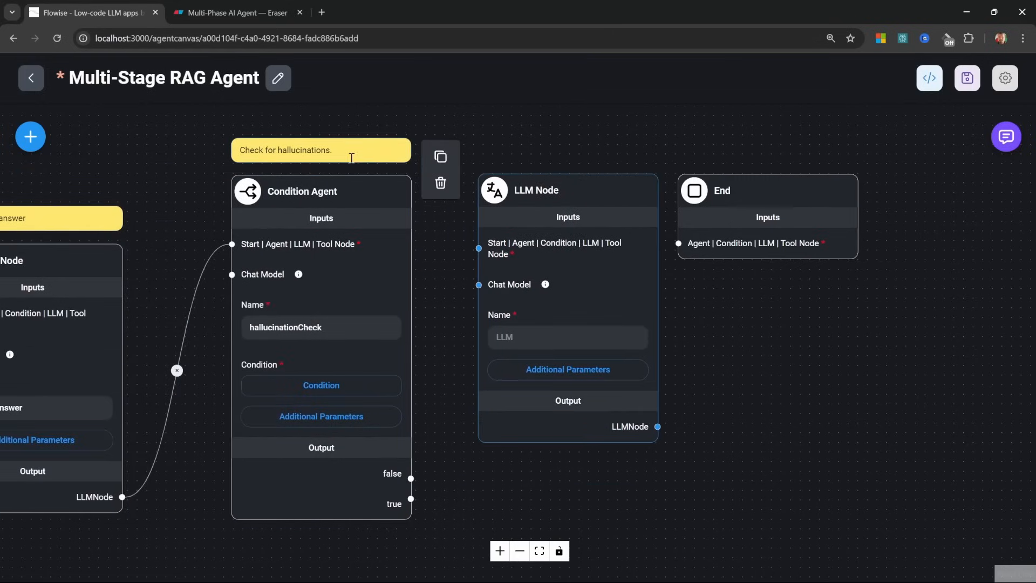
pyautogui.click(440, 165)
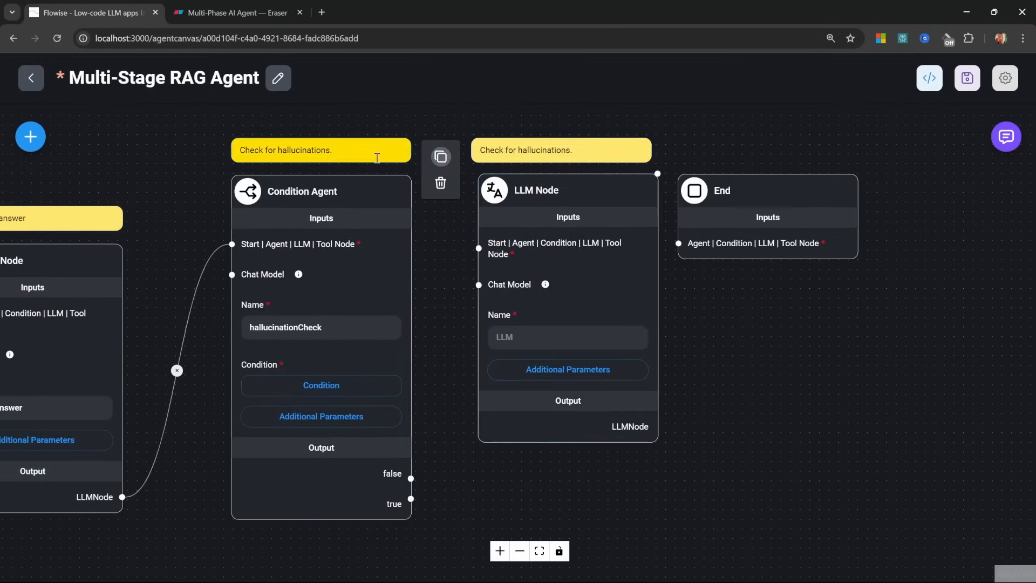
pyautogui.doubleClick(550, 147)
pyautogui.hotkey('ctrl', 'a')
pyautogui.write('Final Resp')
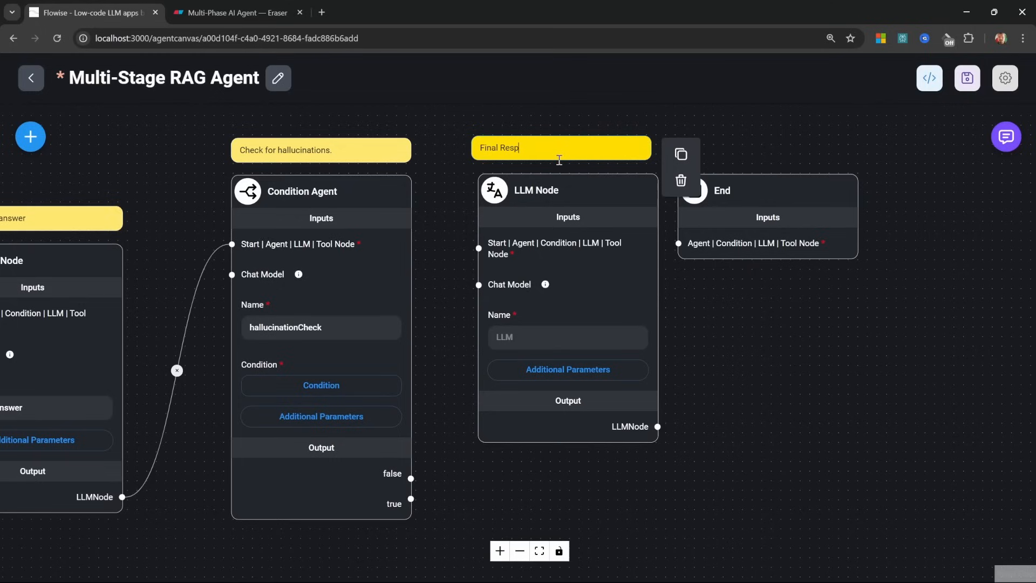
pyautogui.write('onses')
# Name the new LLM Node summaryLLM, connect hallucinationCheck's true output to it, and link its output to End
pyautogui.click(557, 339)
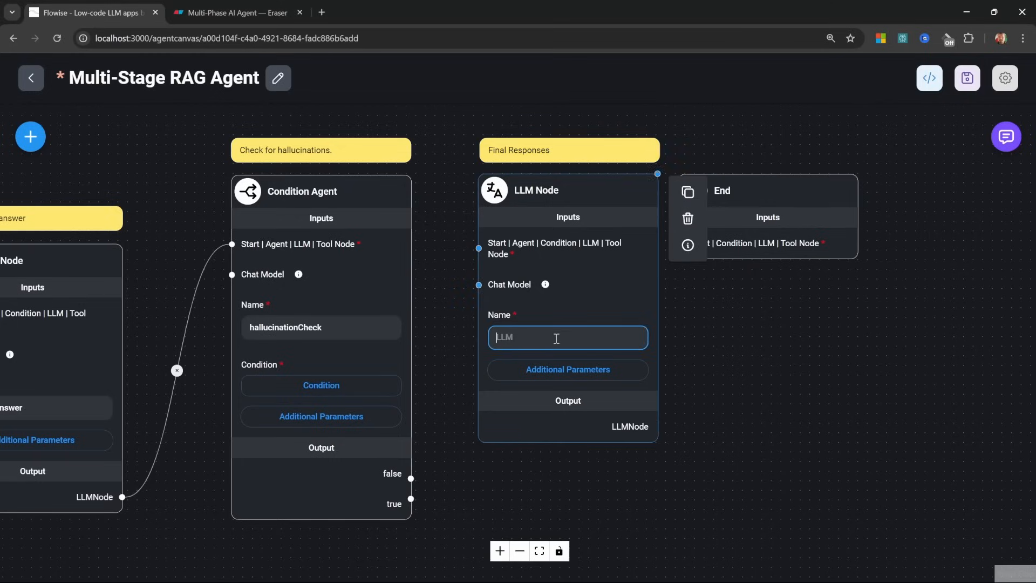
pyautogui.write('summaryLLM')
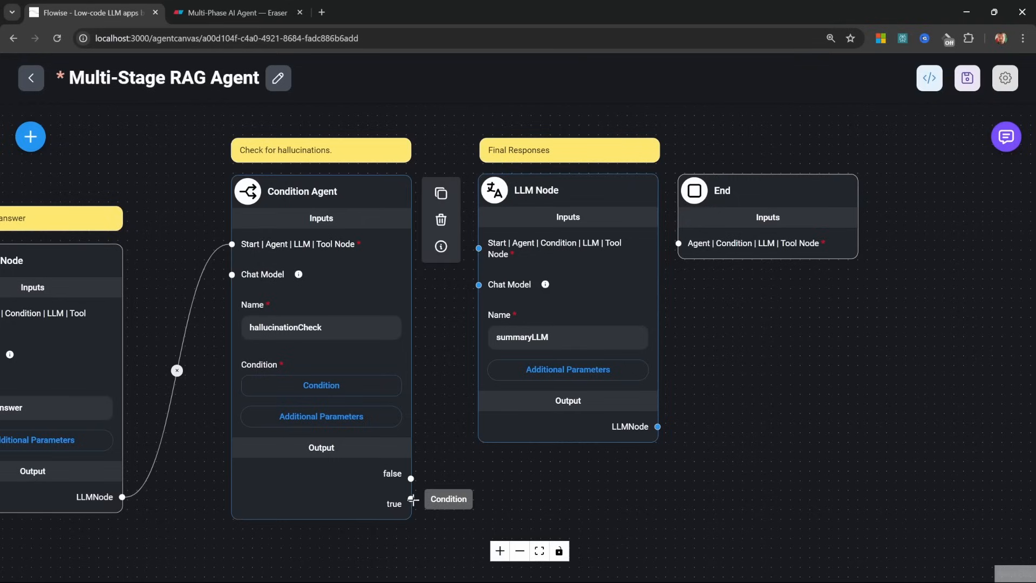
pyautogui.moveTo(411, 499); pyautogui.dragTo(479, 248)
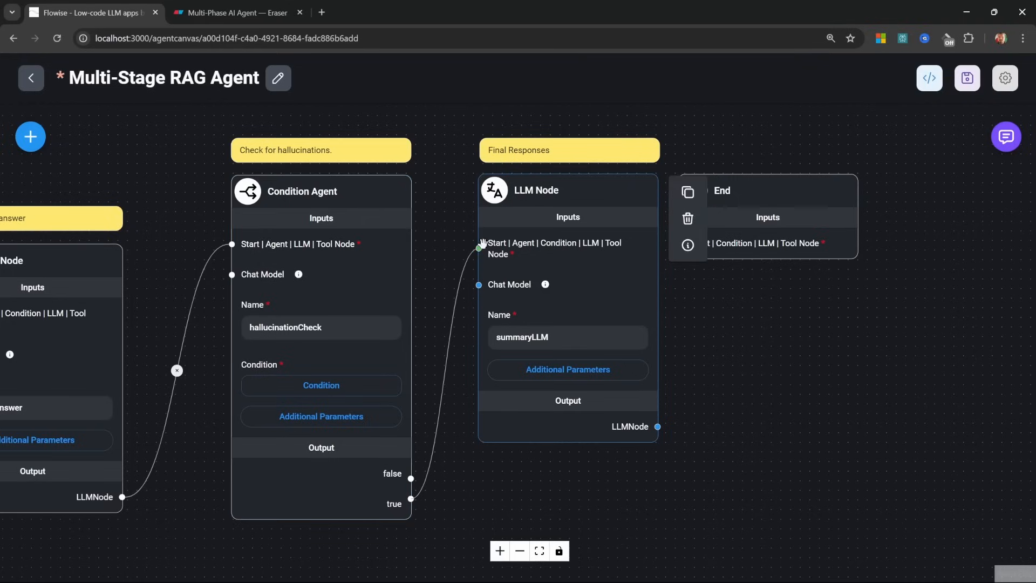
pyautogui.moveTo(657, 426); pyautogui.dragTo(678, 243)
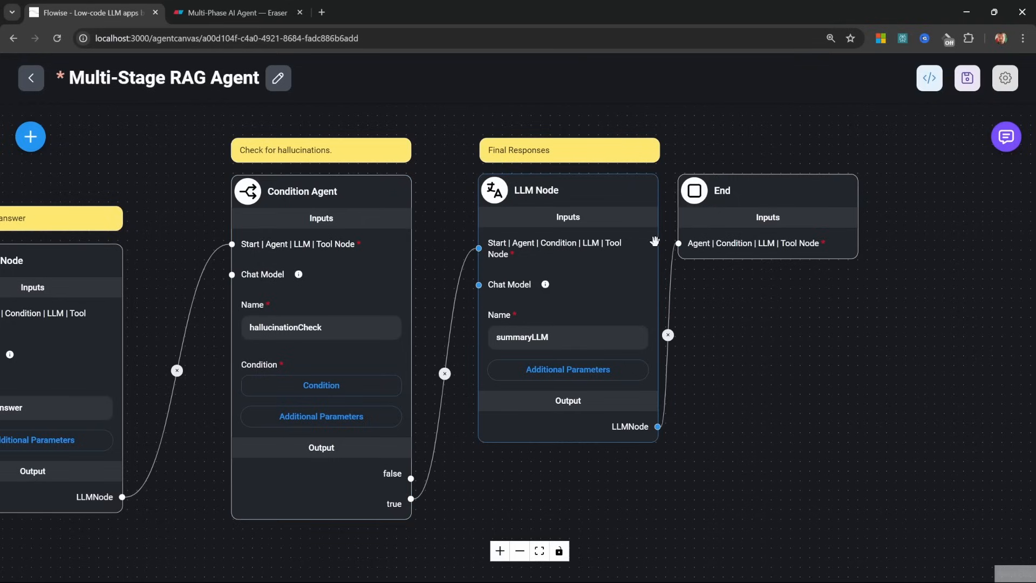
# Give summaryLLM a system prompt for a friendly, concise response without phrases like "Here's a concise response:", and the human prompt "Generation: {generation}"
pyautogui.click(565, 367)
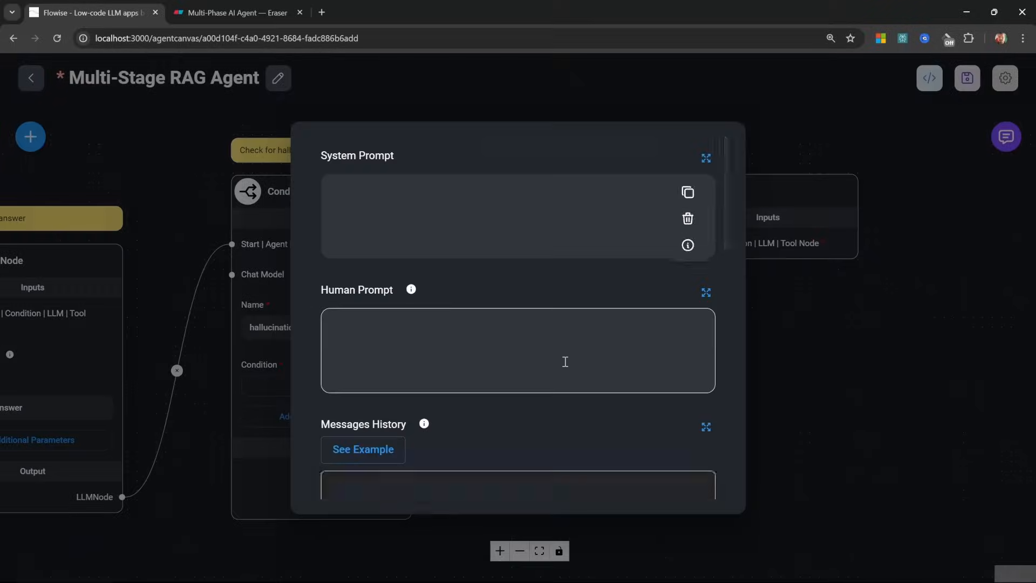
pyautogui.click(705, 157)
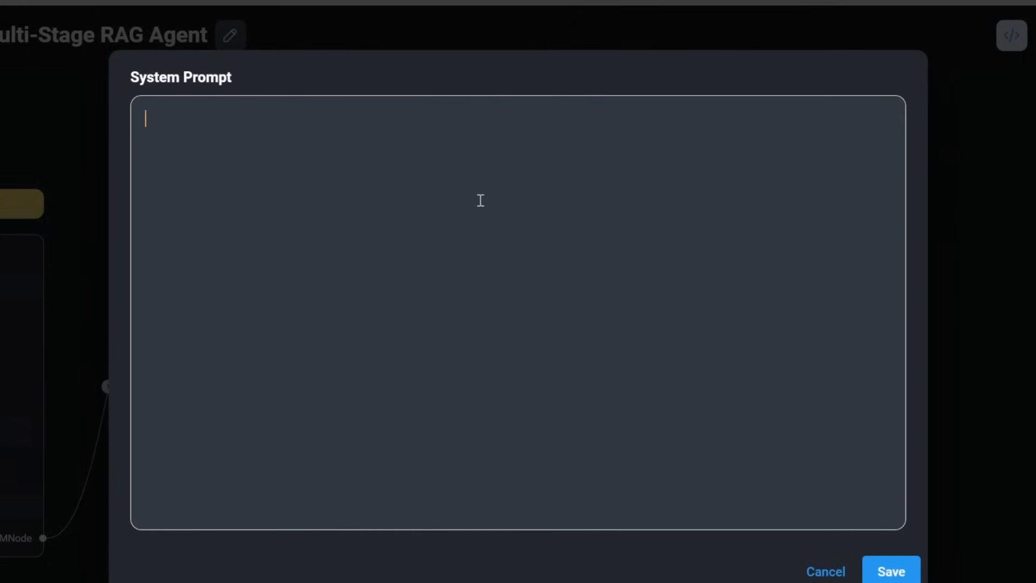
pyautogui.write('You are a helpful AI assistant. Use the following generation and format into a friendly and concise response to the user. Do not include things like "Here\'s a concise response:".')
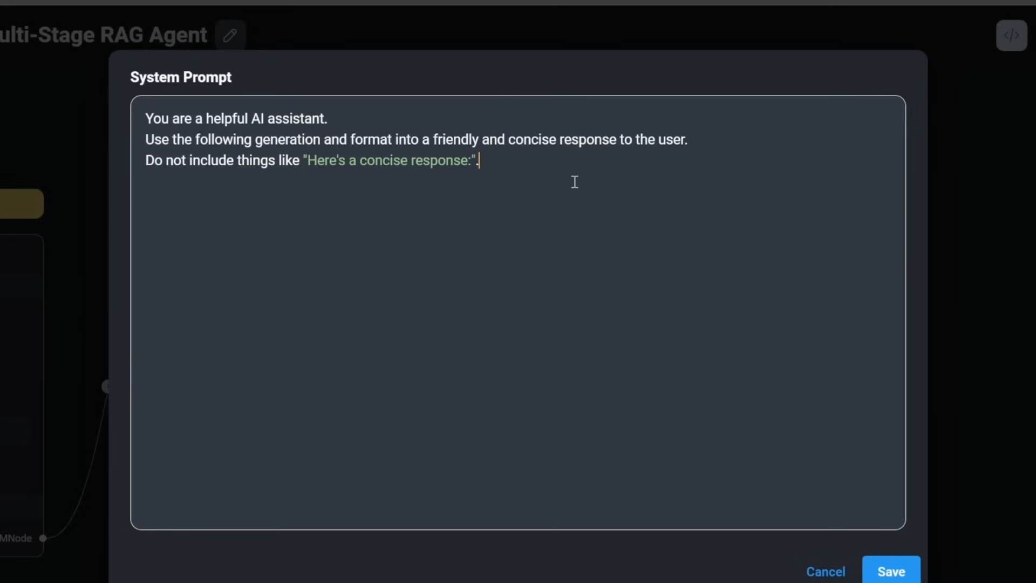
pyautogui.press('Escape')
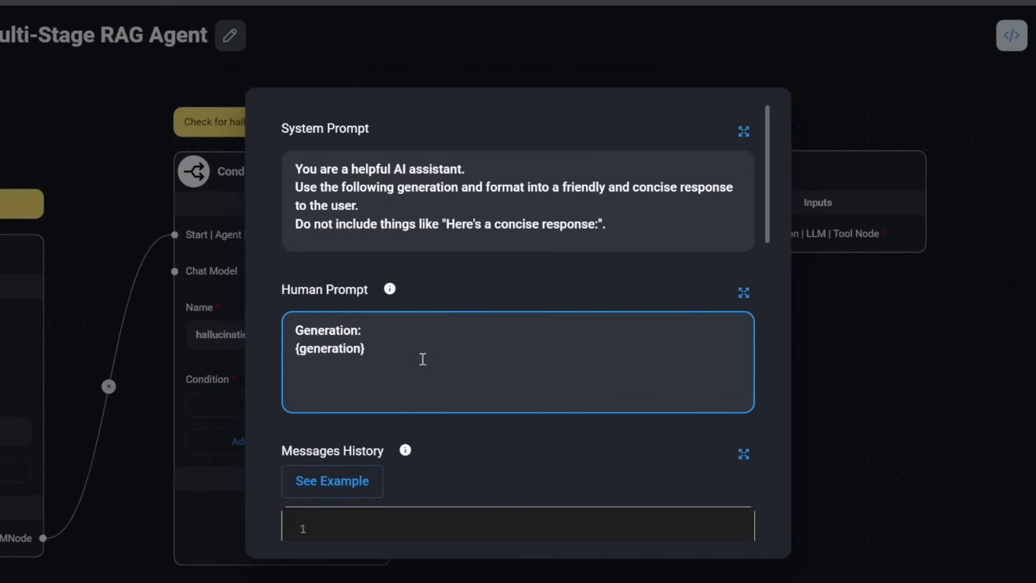
pyautogui.hotkey('ctrl', 'a')
# Set summaryLLM's generation prompt value to $flow.state.generation
pyautogui.scroll(-5, 532, 388)
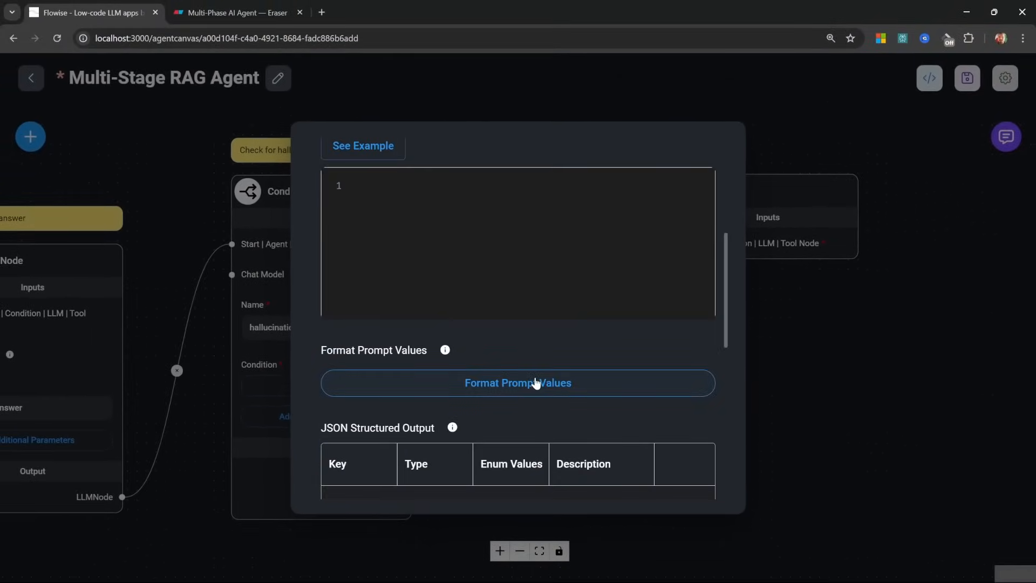
pyautogui.click(536, 382)
pyautogui.moveTo(453, 335)
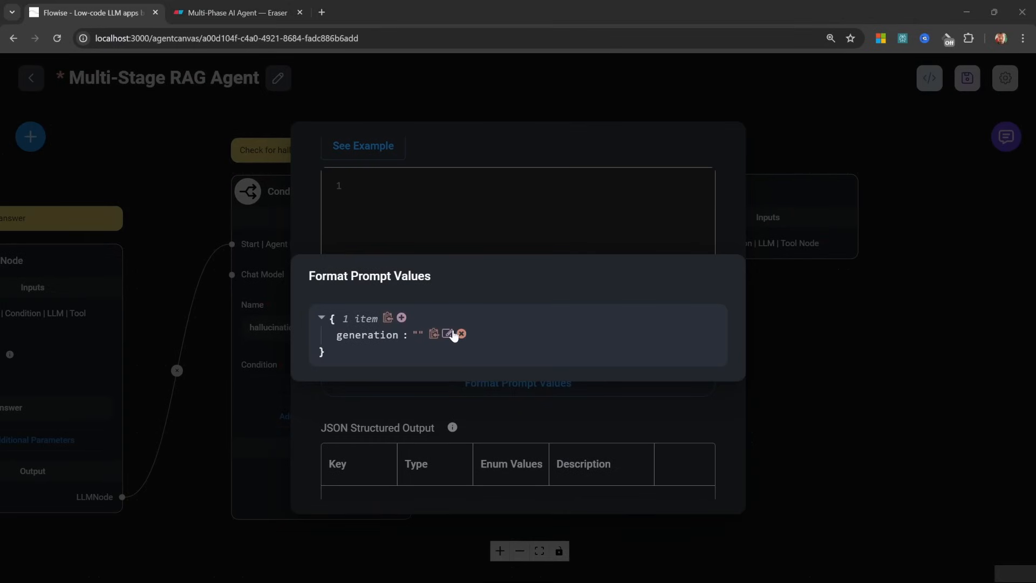
pyautogui.click(448, 334)
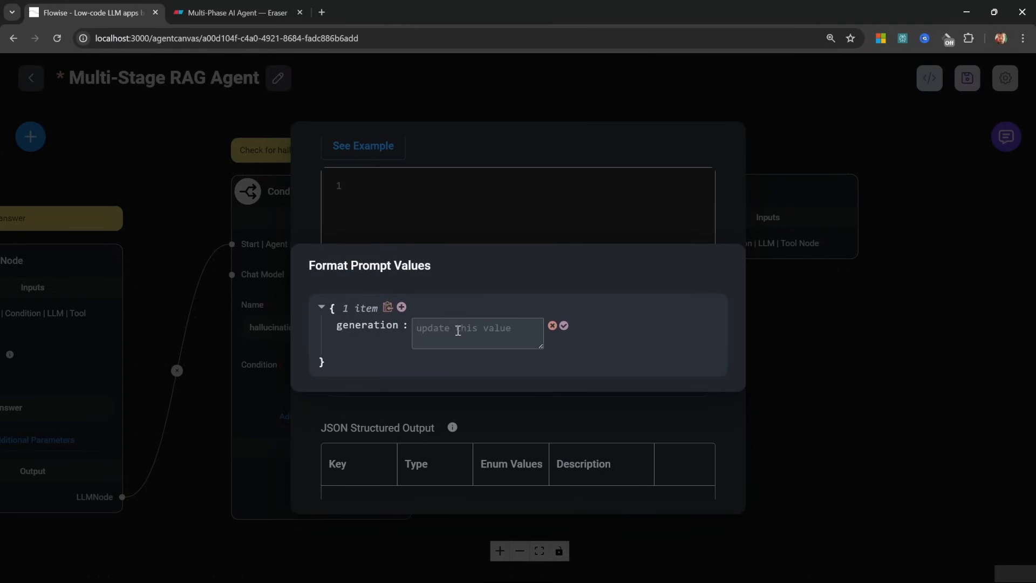
pyautogui.click(457, 330)
pyautogui.scroll(-3, 539, 324)
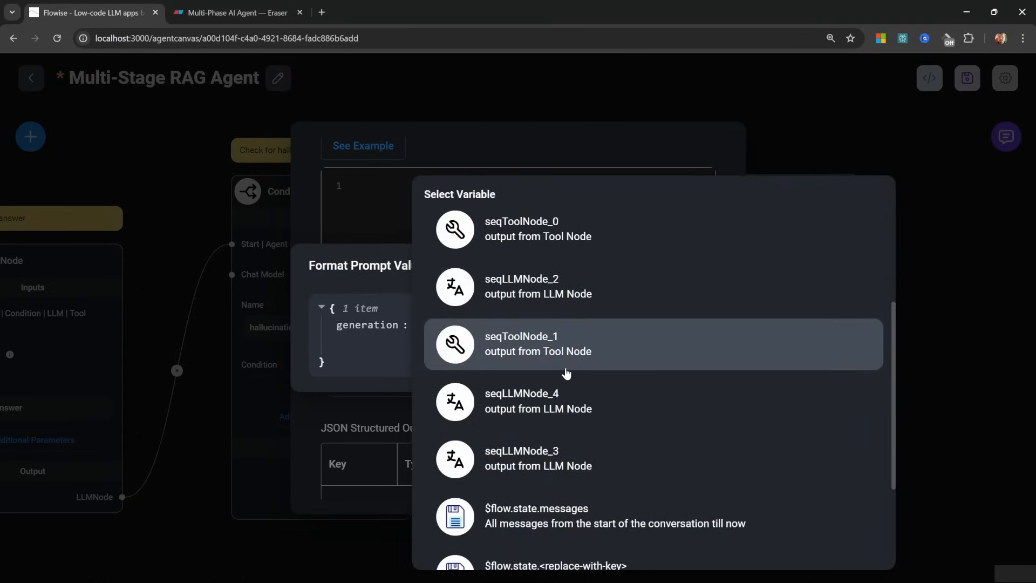
pyautogui.scroll(-1, 537, 513)
pyautogui.click(539, 512)
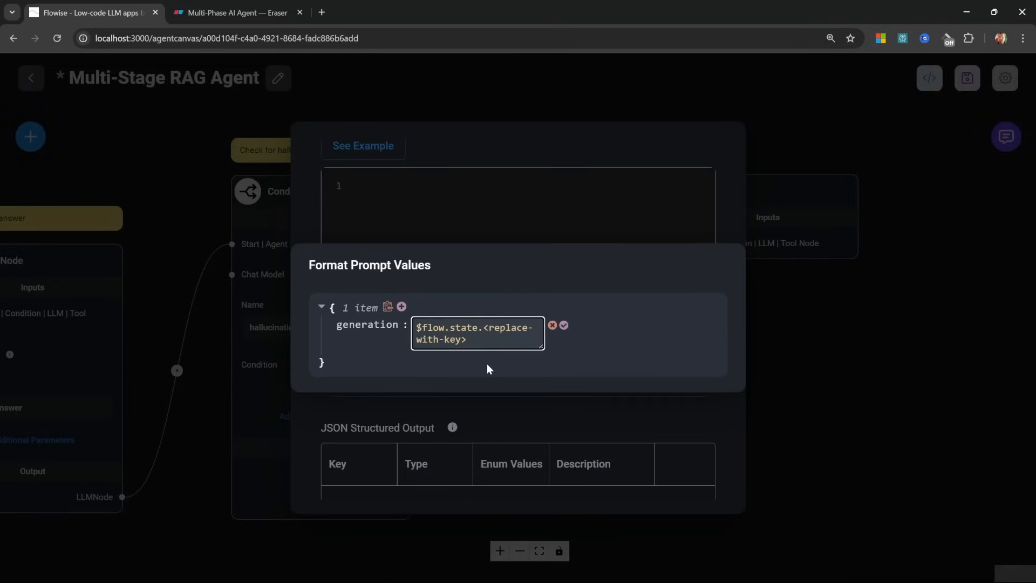
pyautogui.press('BackSpace')
pyautogui.press('BackSpace')
pyautogui.press('BackSpace')
pyautogui.press('BackSpace')
pyautogui.press('BackSpace')
pyautogui.press('BackSpace')
pyautogui.press('BackSpace')
pyautogui.press('BackSpace')
pyautogui.press('BackSpace')
pyautogui.press('BackSpace')
pyautogui.press('BackSpace')
pyautogui.press('BackSpace')
pyautogui.press('BackSpace')
pyautogui.press('BackSpace')
pyautogui.press('BackSpace')
pyautogui.press('BackSpace')
pyautogui.press('BackSpace')
pyautogui.press('BackSpace')
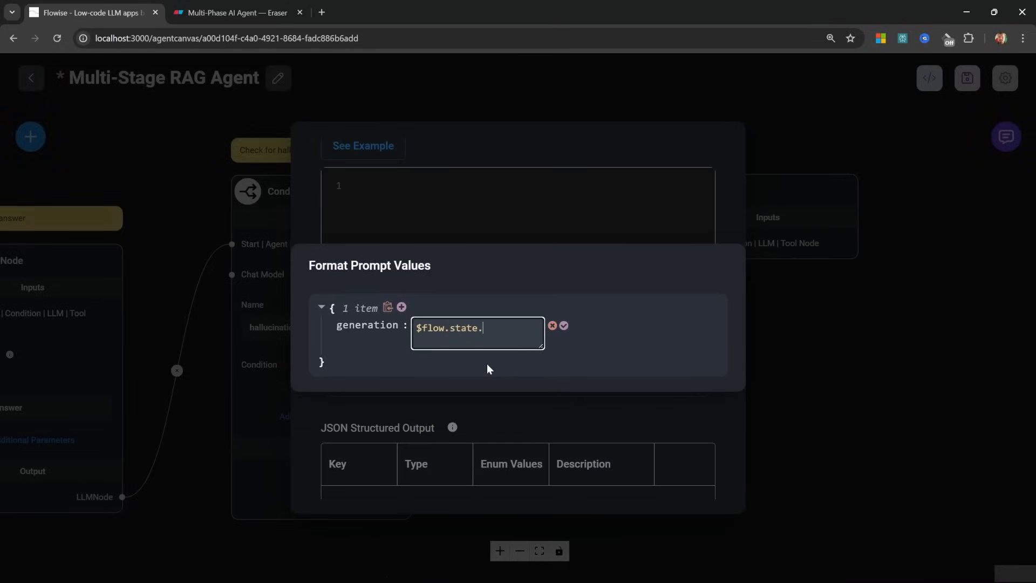
pyautogui.write('generation')
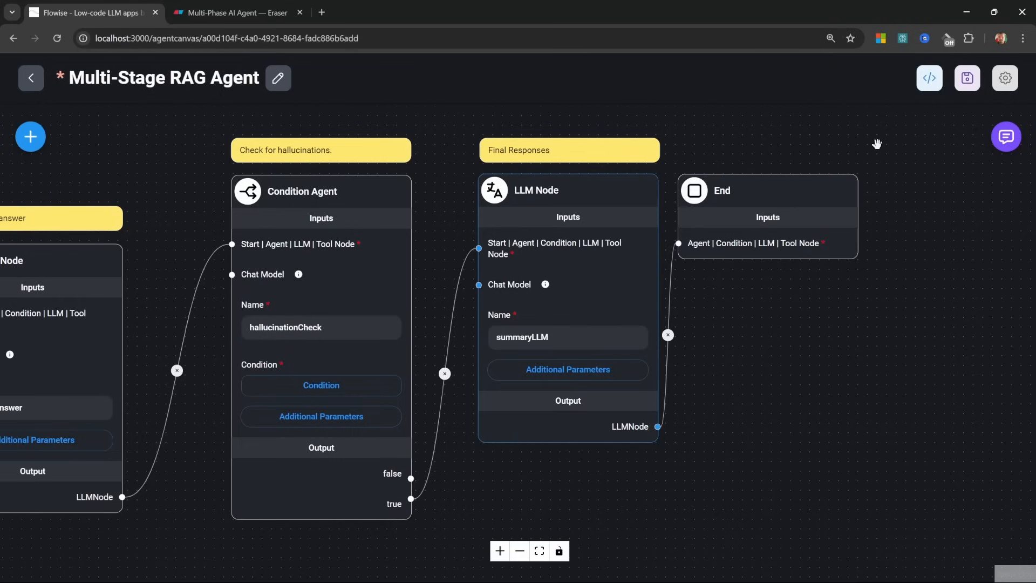
# Set the context prompt value of the hallucinationCheck Condition Agent to $flow.state.documents
pyautogui.moveTo(163, 308); pyautogui.dragTo(283, 290)
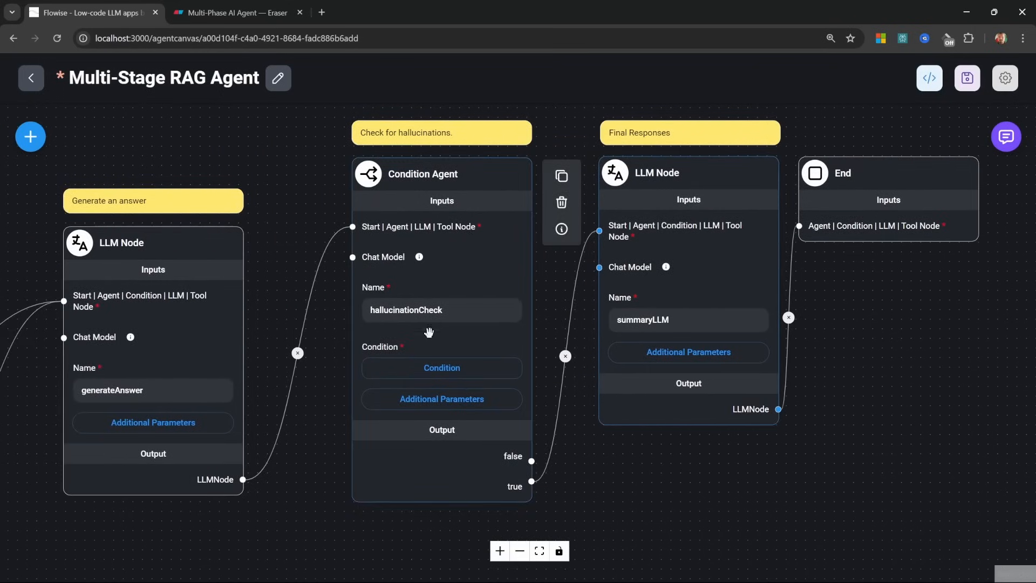
pyautogui.click(455, 401)
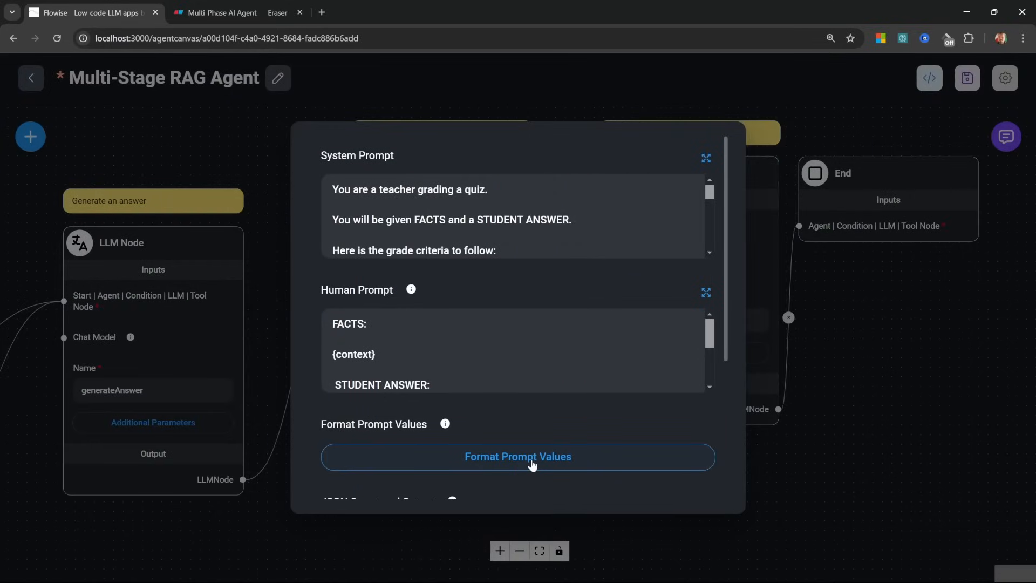
pyautogui.click(531, 461)
pyautogui.click(431, 321)
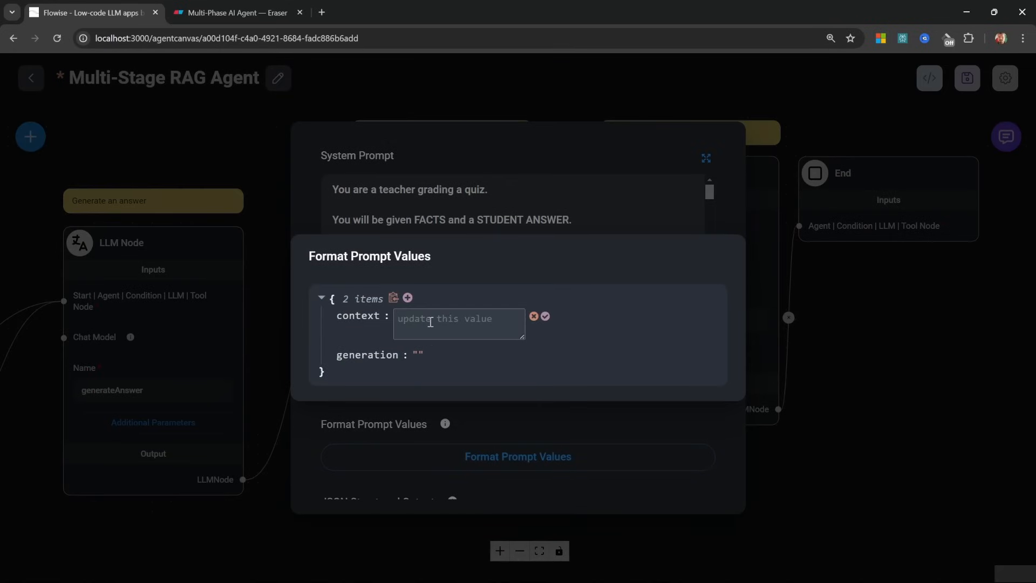
pyautogui.click(431, 321)
pyautogui.scroll(-6, 575, 459)
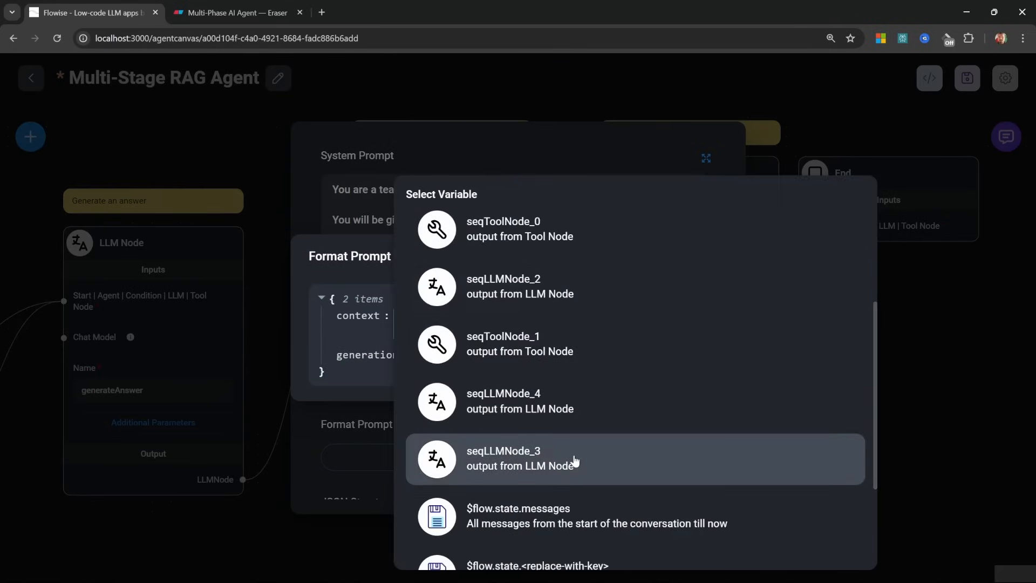
pyautogui.click(542, 414)
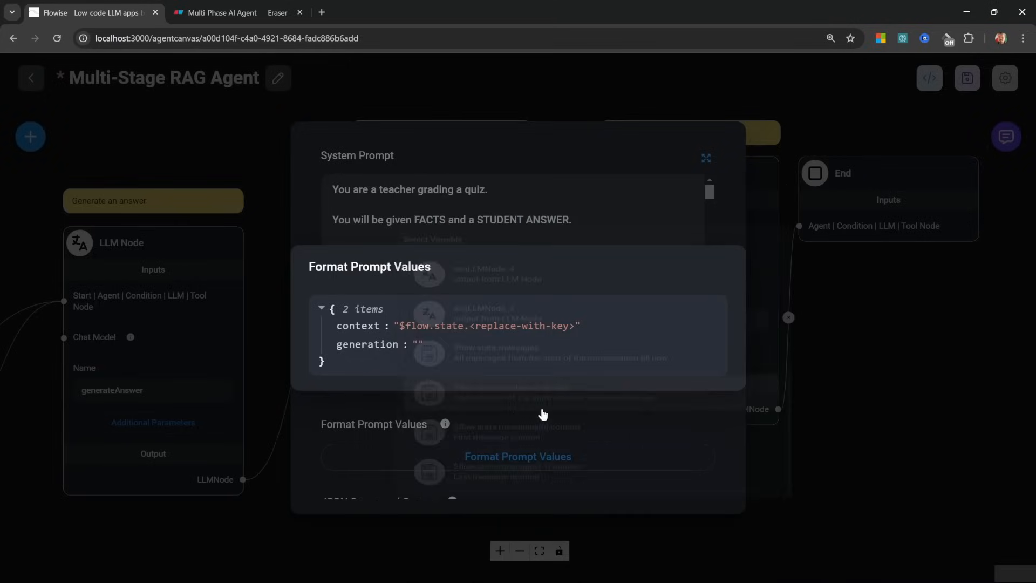
pyautogui.click(606, 326)
pyautogui.click(470, 339)
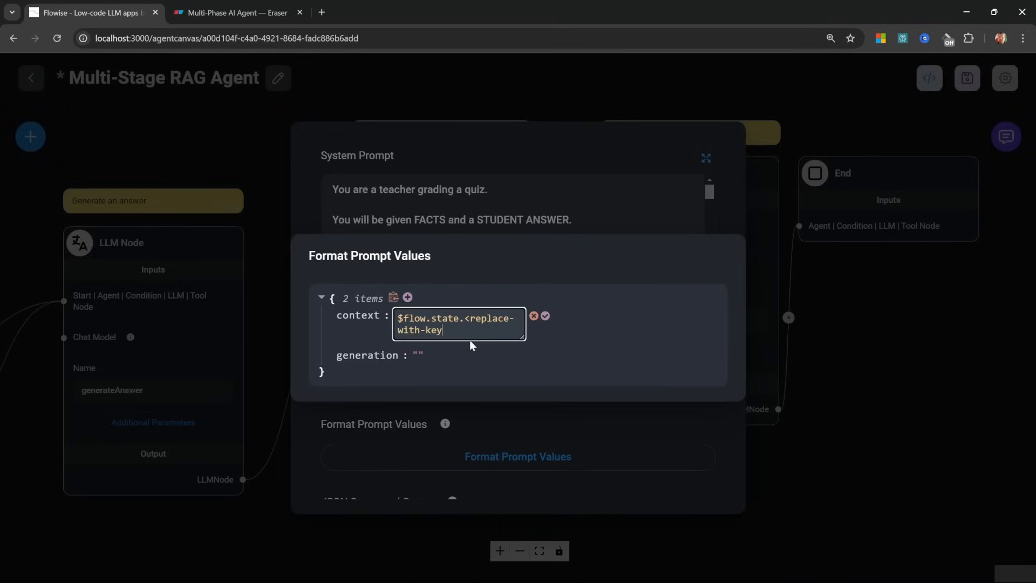
pyautogui.press('BackSpace')
pyautogui.press('BackSpace')
pyautogui.press('BackSpace')
pyautogui.press('BackSpace')
pyautogui.press('BackSpace')
pyautogui.press('BackSpace')
pyautogui.press('BackSpace')
pyautogui.press('BackSpace')
pyautogui.press('BackSpace')
pyautogui.press('BackSpace')
pyautogui.press('BackSpace')
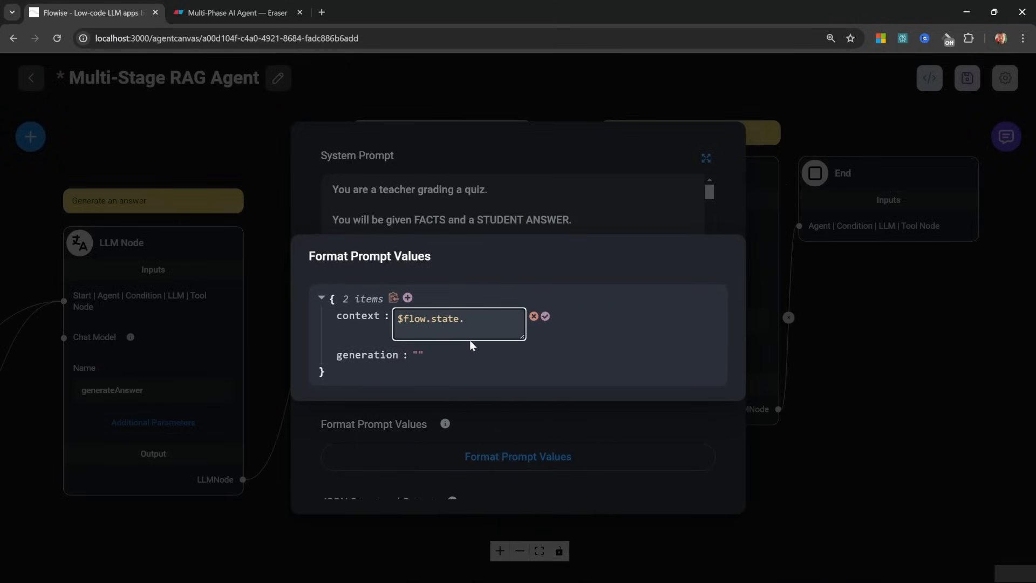
pyautogui.write('documents')
pyautogui.hotkey('ctrl', 'Return')
# Set hallucinationCheck's generation prompt value to $flow.state.generation and return to the canvas
pyautogui.click(445, 343)
pyautogui.click(465, 341)
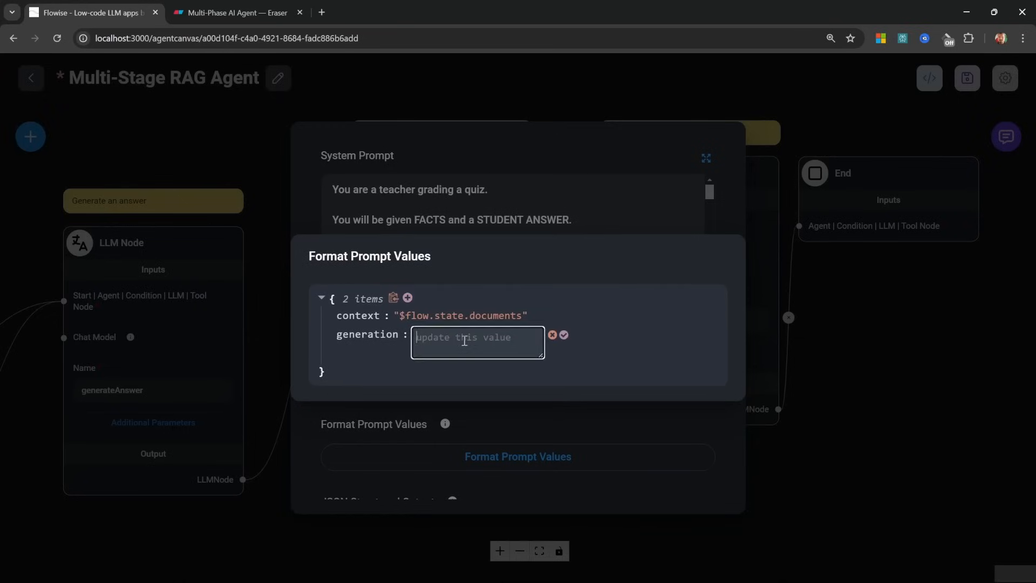
pyautogui.click(533, 428)
pyautogui.click(623, 343)
pyautogui.press('BackSpace')
pyautogui.press('BackSpace')
pyautogui.press('BackSpace')
pyautogui.press('BackSpace')
pyautogui.press('BackSpace')
pyautogui.press('BackSpace')
pyautogui.press('BackSpace')
pyautogui.press('BackSpace')
pyautogui.press('BackSpace')
pyautogui.press('BackSpace')
pyautogui.press('BackSpace')
pyautogui.press('BackSpace')
pyautogui.press('BackSpace')
pyautogui.press('BackSpace')
pyautogui.press('BackSpace')
pyautogui.press('BackSpace')
pyautogui.press('BackSpace')
pyautogui.press('BackSpace')
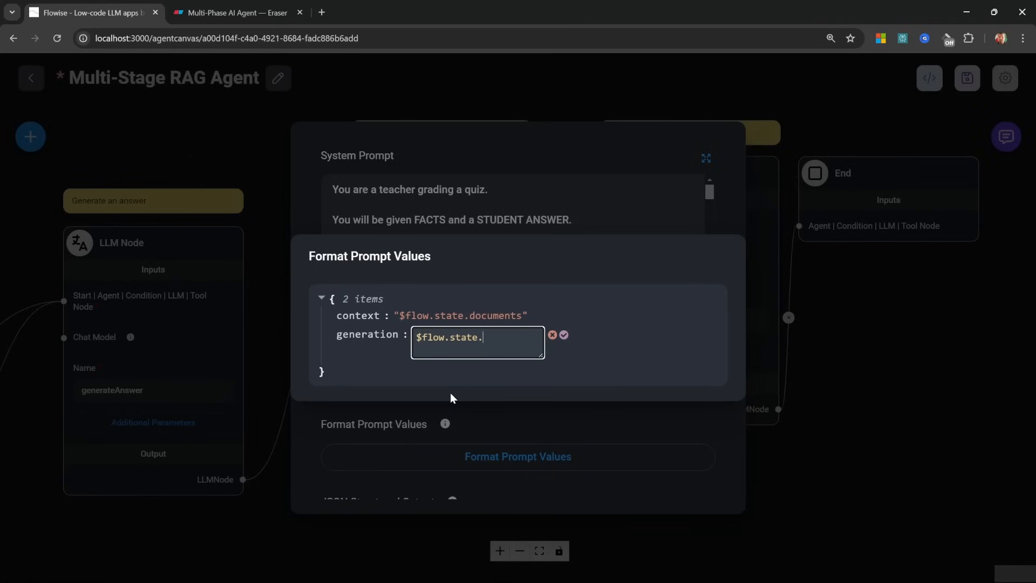
pyautogui.write('generation')
pyautogui.click(564, 335)
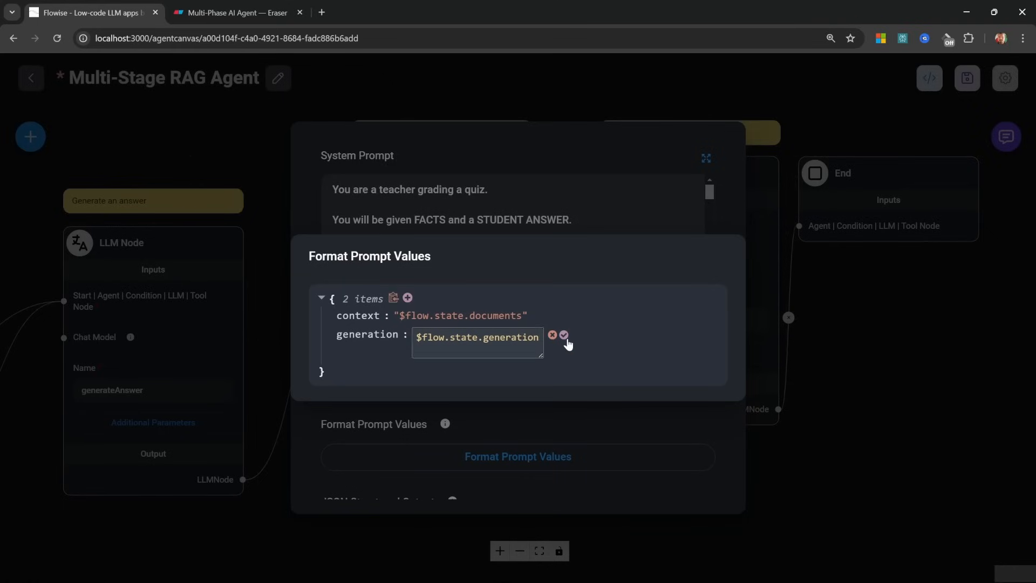
pyautogui.click(638, 199)
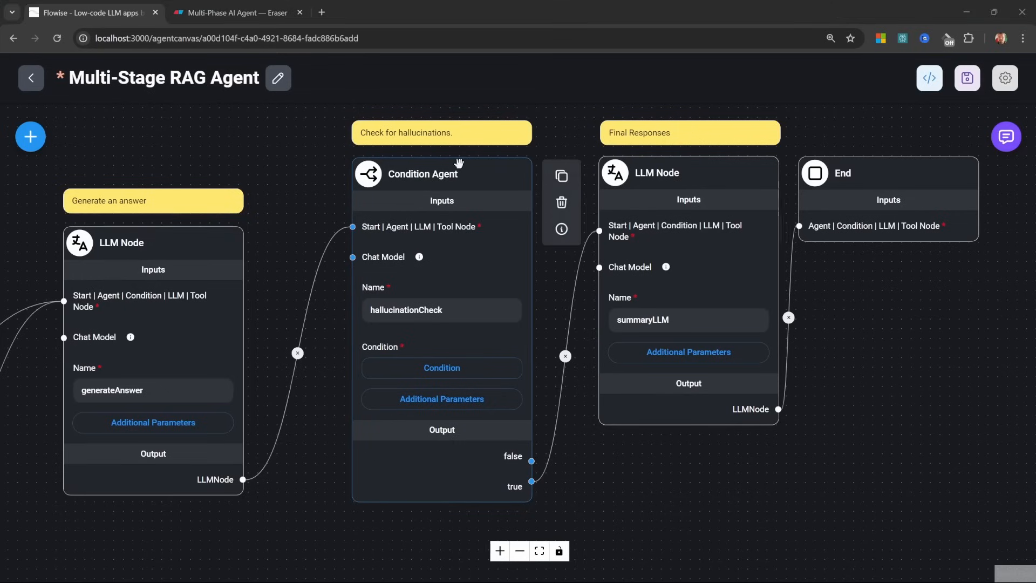
# Duplicate the summaryLLM node and the End node, with the copies below the originals
pyautogui.moveTo(471, 178); pyautogui.dragTo(468, 178)
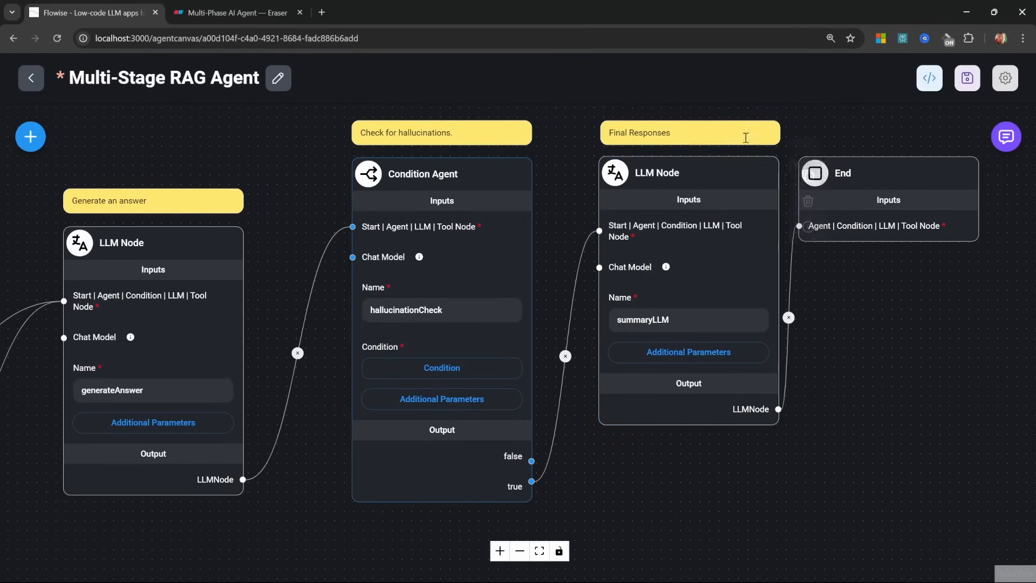
pyautogui.moveTo(544, 333); pyautogui.dragTo(480, 295)
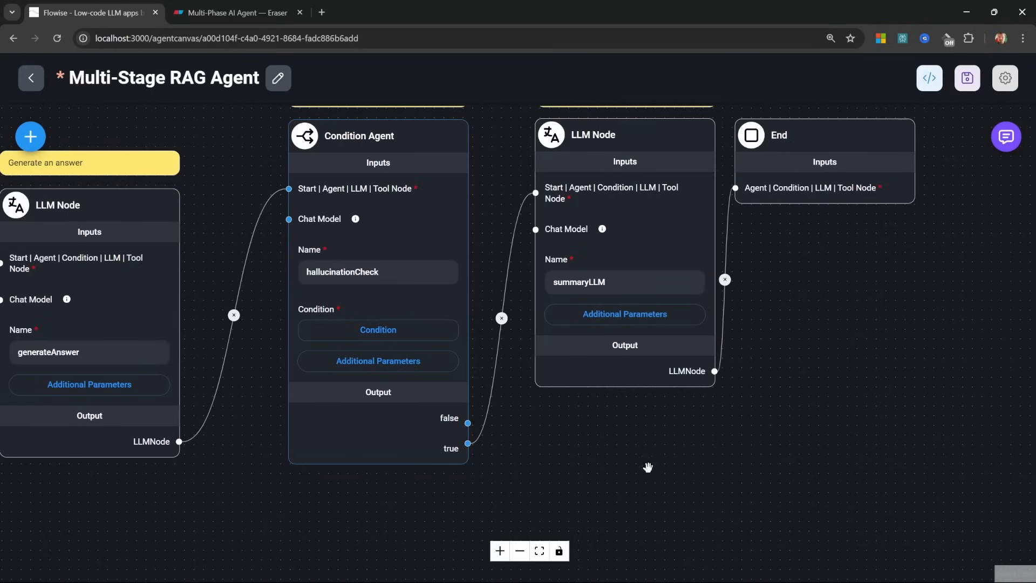
pyautogui.moveTo(680, 469); pyautogui.dragTo(523, 475)
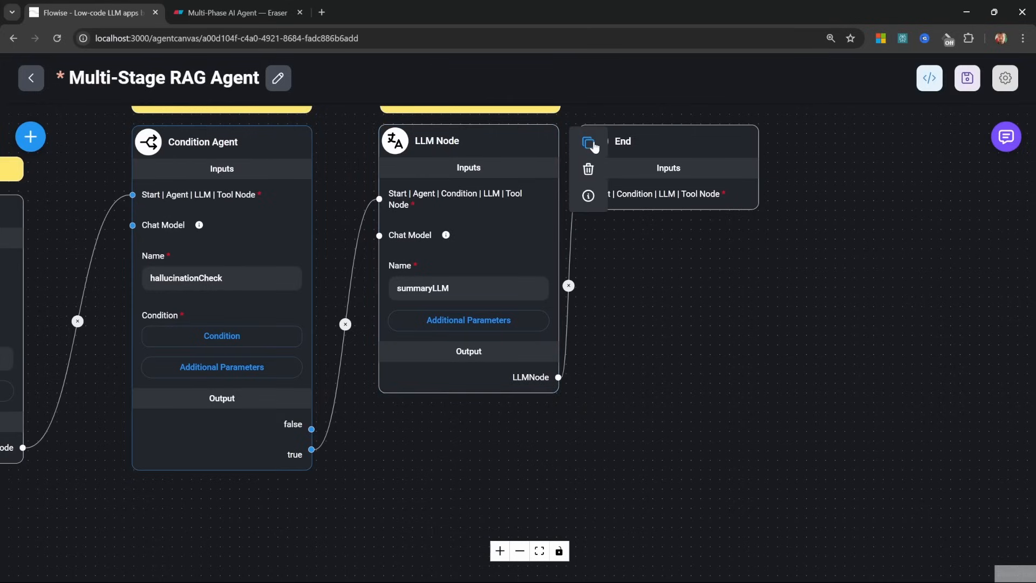
pyautogui.click(589, 144)
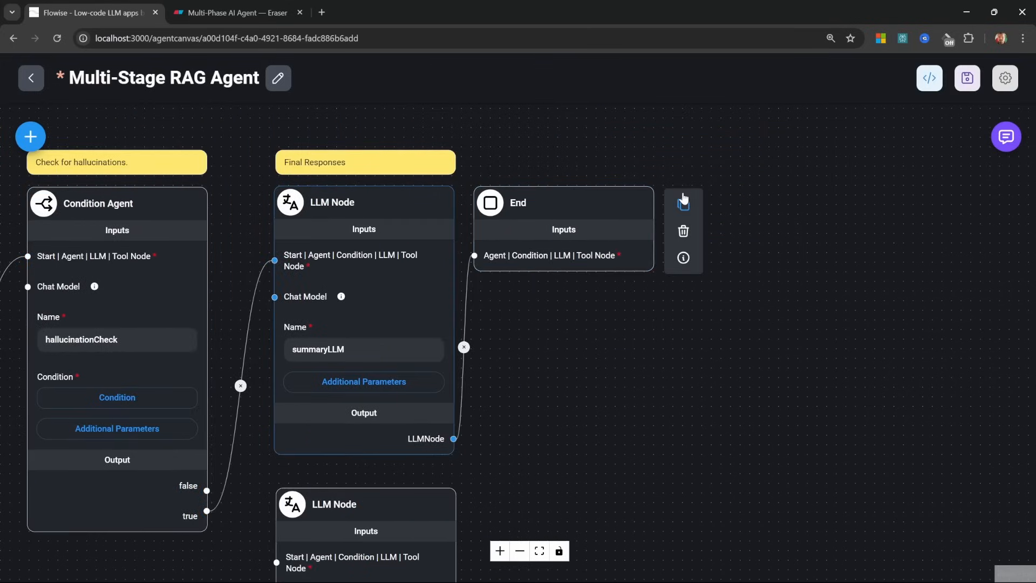
pyautogui.click(683, 205)
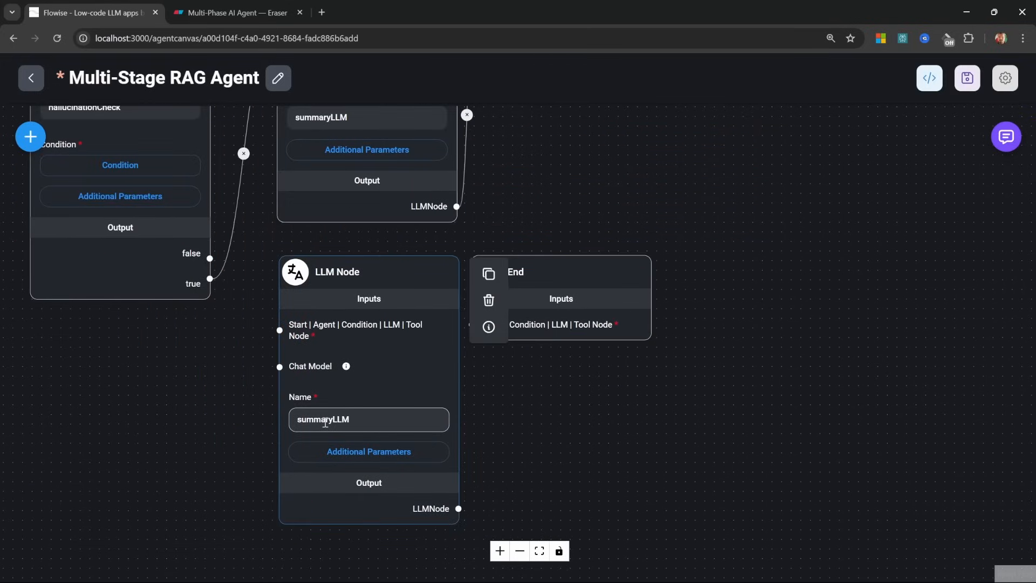
# Name the duplicated LLM Node noResponse, link its output to the second End node, and connect hallucinationCheck's false output to it
pyautogui.scroll(2, 326, 422)
pyautogui.doubleClick(363, 420)
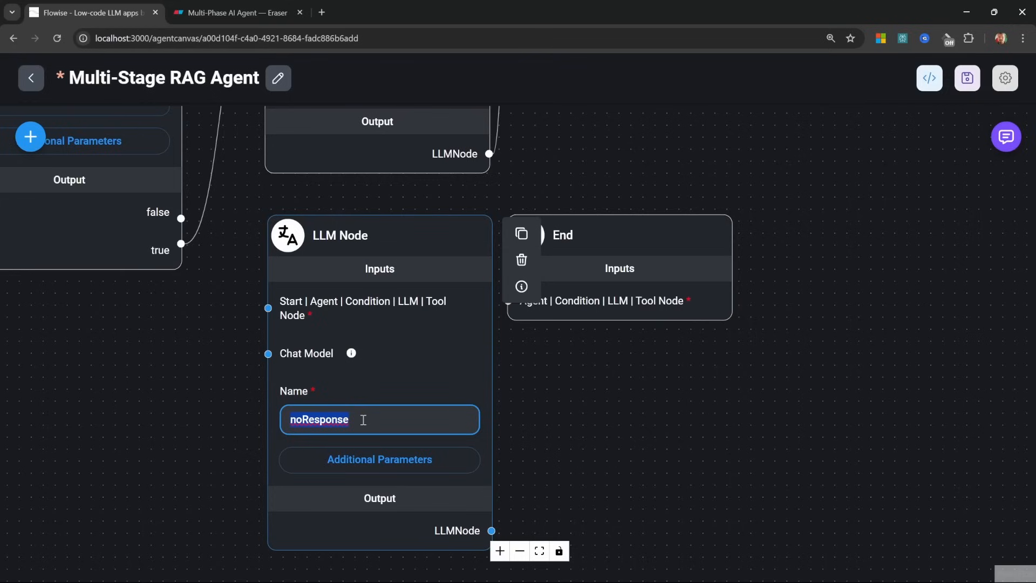
pyautogui.moveTo(492, 530); pyautogui.dragTo(507, 300)
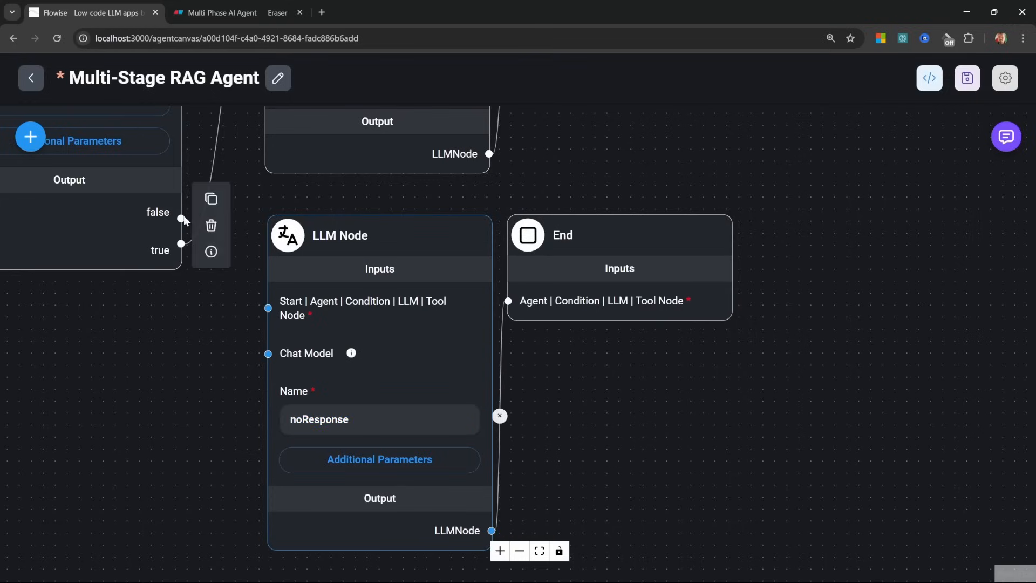
pyautogui.moveTo(182, 218); pyautogui.dragTo(267, 308)
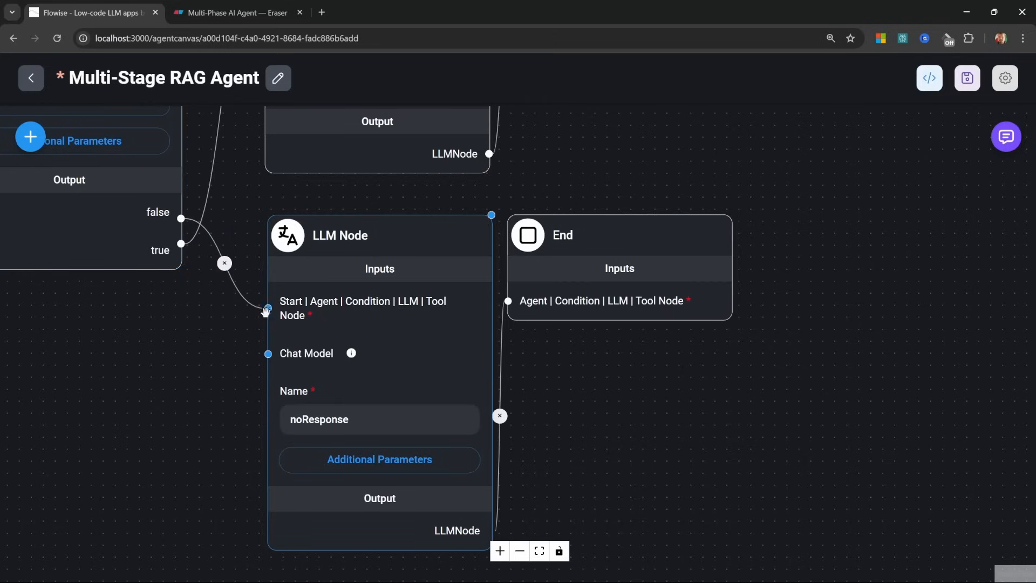
# Give noResponse the system prompt "You are a helpful AI assistant." and a human prompt to apologise for finding no answer and suggest rephrasing the question
pyautogui.click(384, 467)
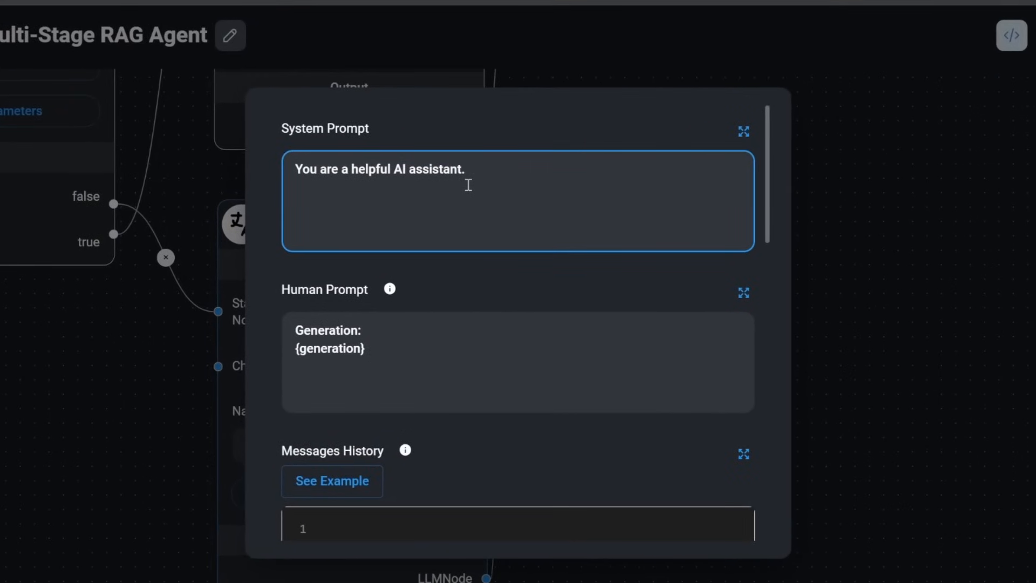
pyautogui.click(428, 396)
pyautogui.hotkey('ctrl', 'a')
pyautogui.write('Simply say "I\'m sorry, but I couldn\'t find the answer to your question. You could try rephrasing the question and try again?"')
pyautogui.write('.')
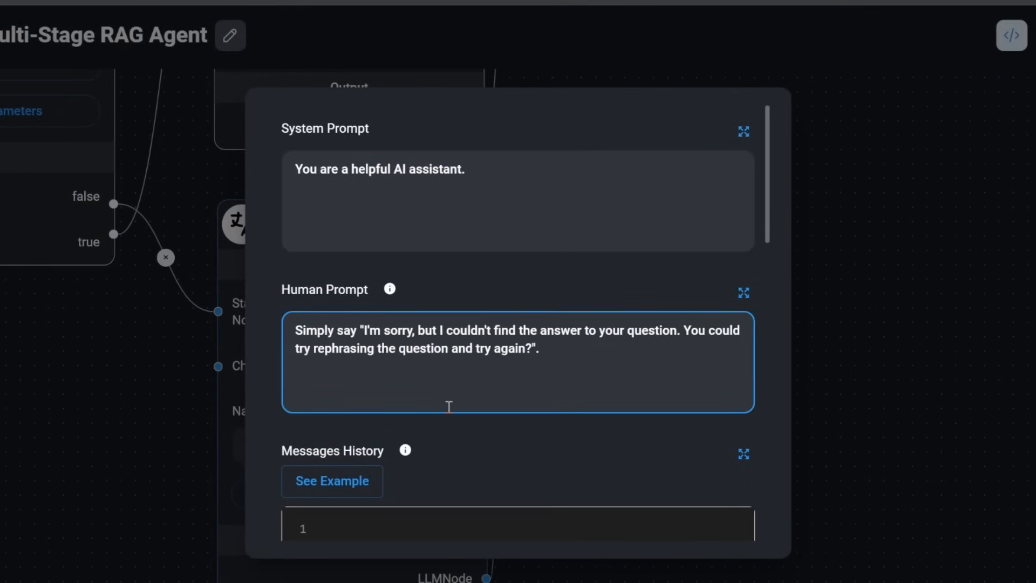
pyautogui.click(602, 375)
pyautogui.click(930, 359)
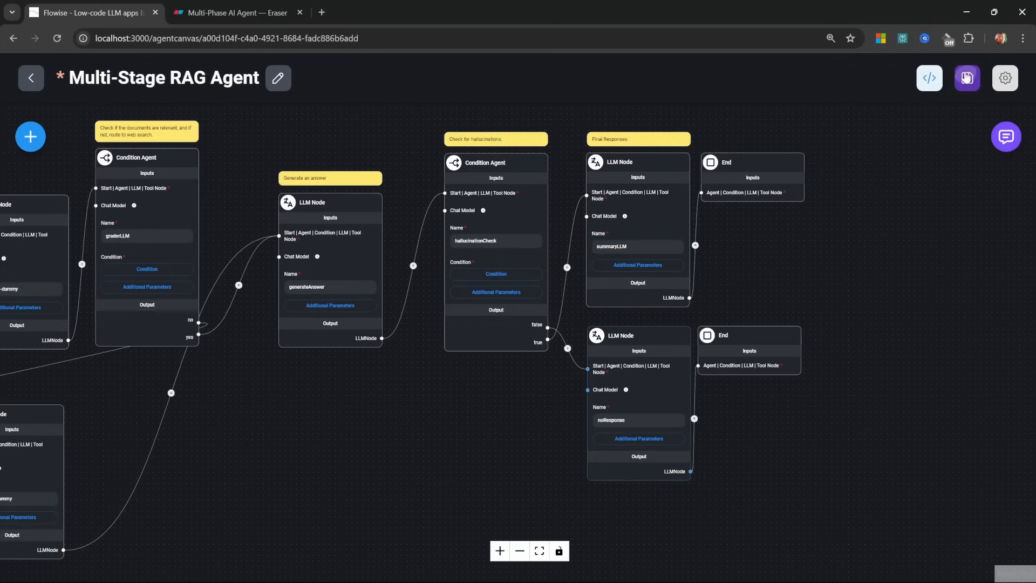
# Save the flow and ask its chat "Based on your knowledge base on RAG, what is the current weather in Cape Town?"
pyautogui.click(967, 78)
pyautogui.click(1006, 136)
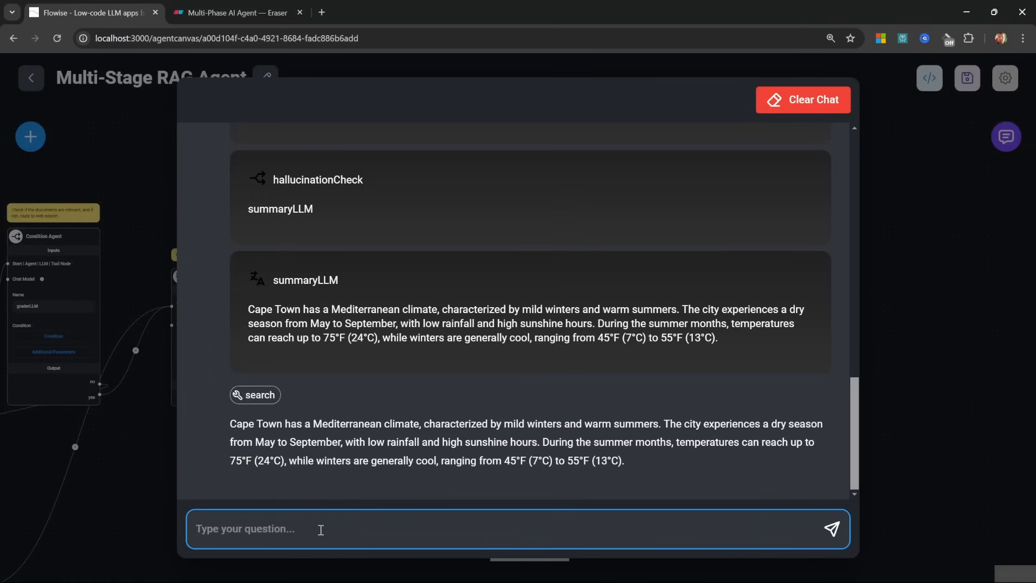
pyautogui.write('Based on your knowledge base on RAG, what is the current weather in Cape Town?')
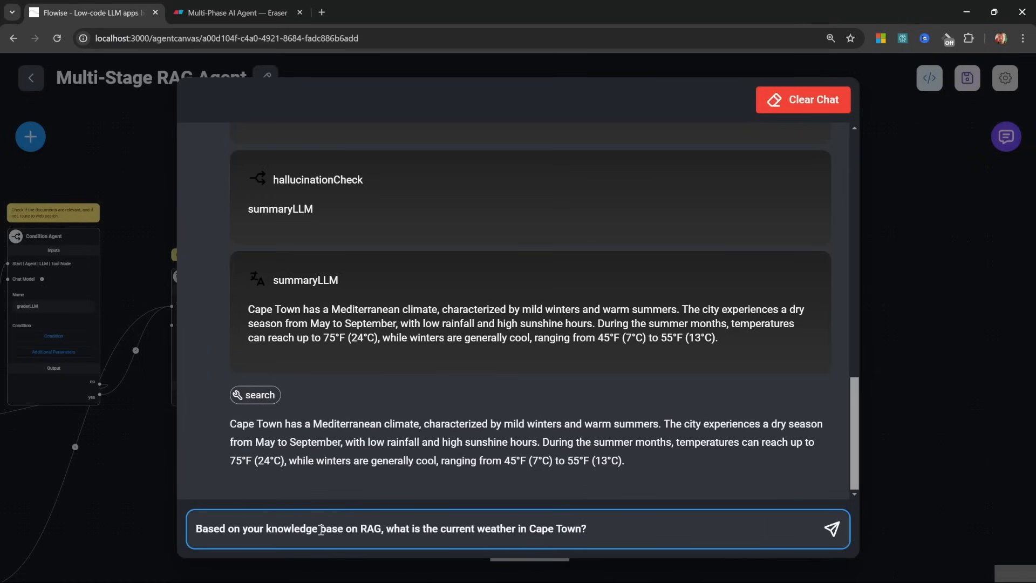
pyautogui.press('Return')
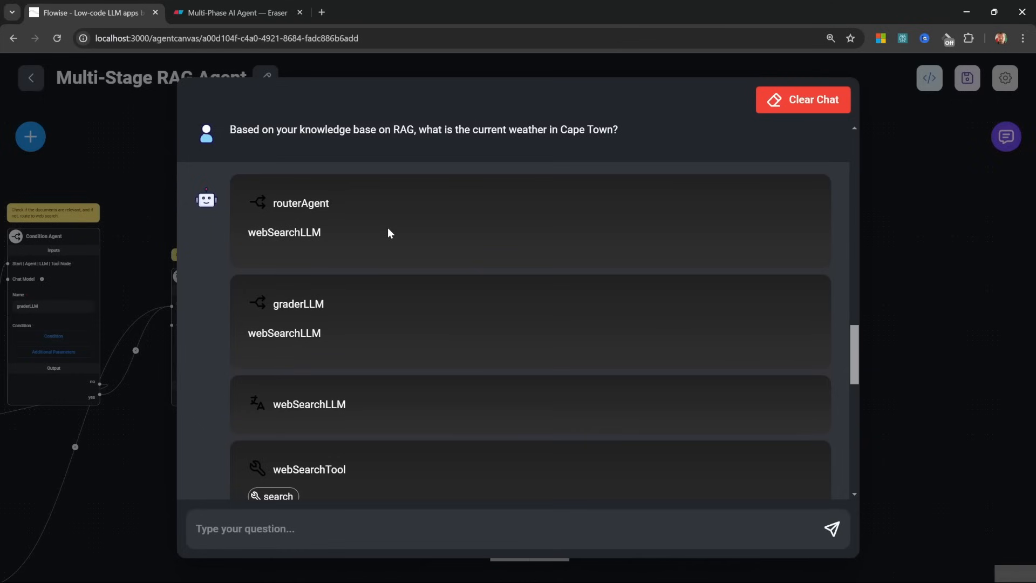
# Review each node's output for the Cape Town weather question, including the routing decisions, and look over the finished flow
pyautogui.scroll(-3, 464, 361)
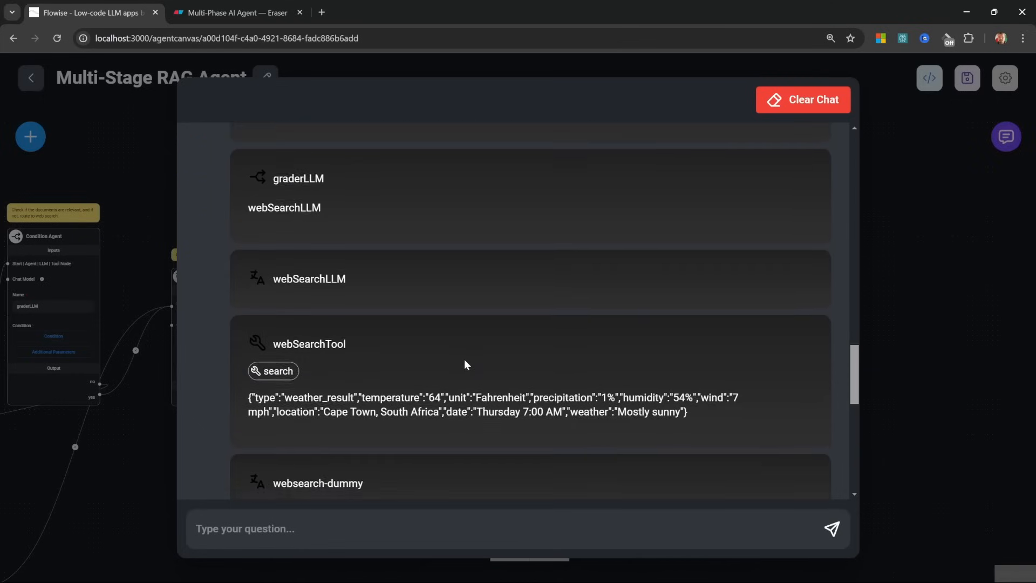
pyautogui.scroll(-2, 464, 361)
pyautogui.scroll(-1, 586, 384)
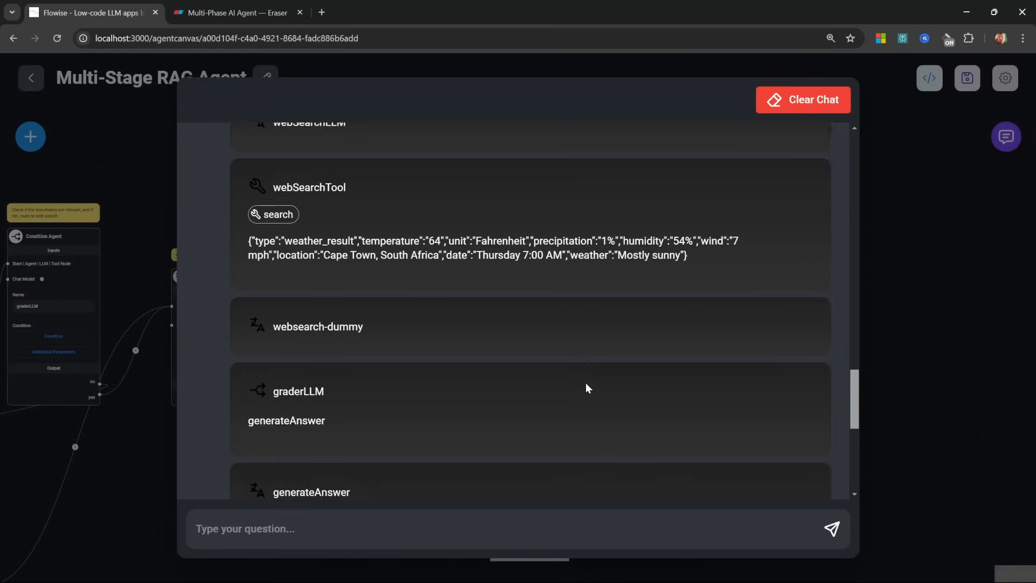
pyautogui.scroll(-4, 584, 385)
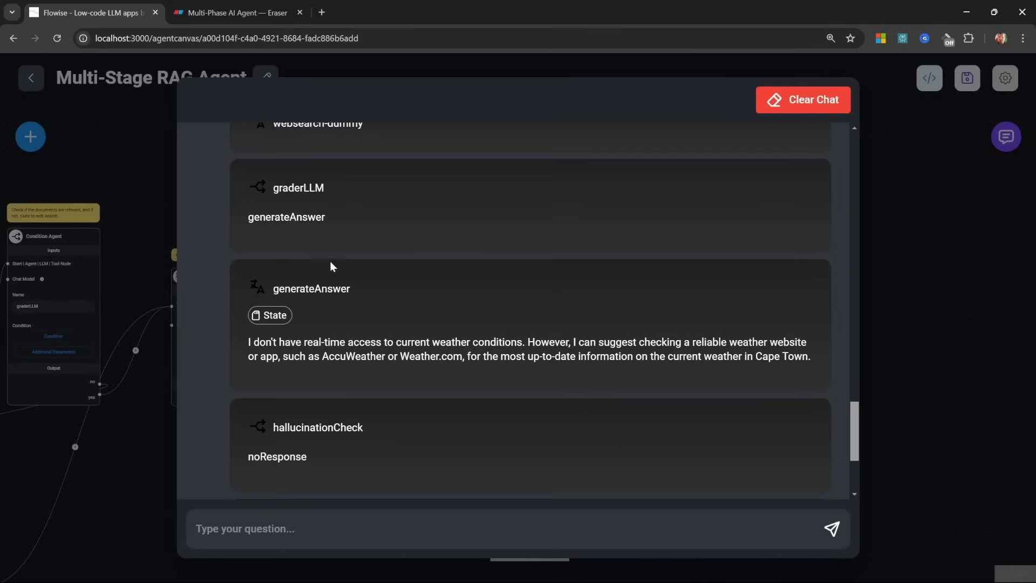
pyautogui.scroll(-3, 405, 363)
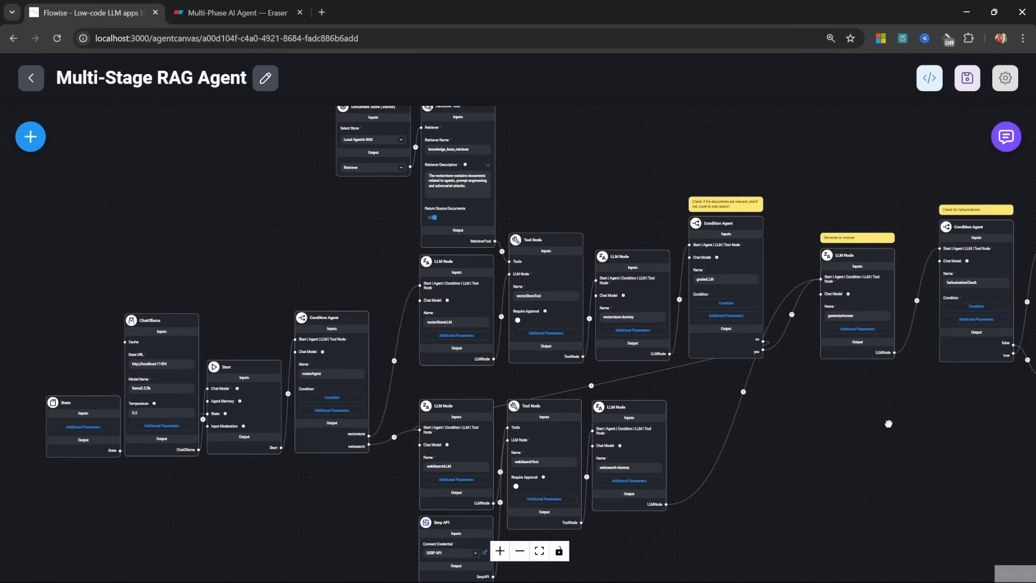
pyautogui.moveTo(889, 423); pyautogui.dragTo(679, 437)
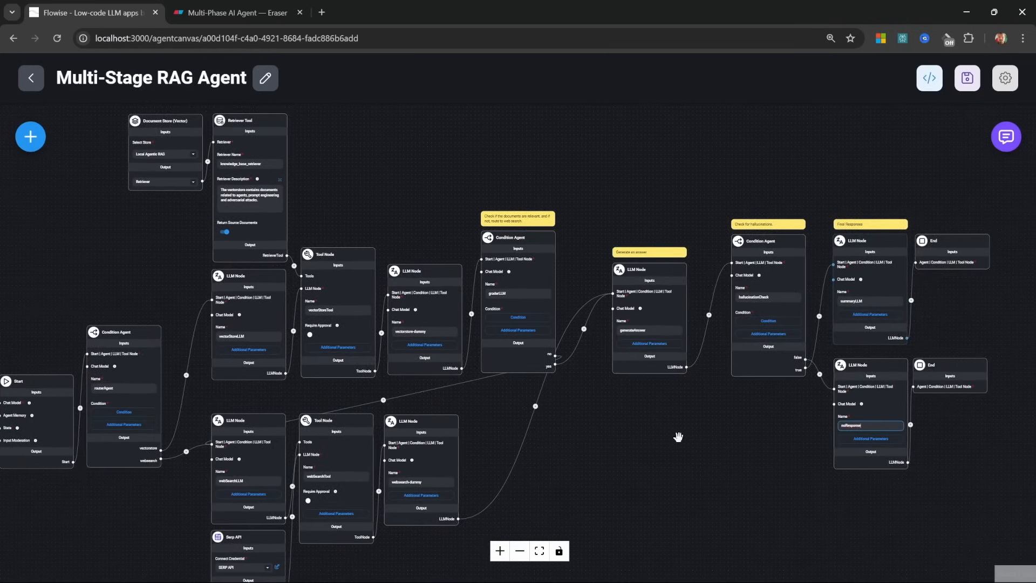